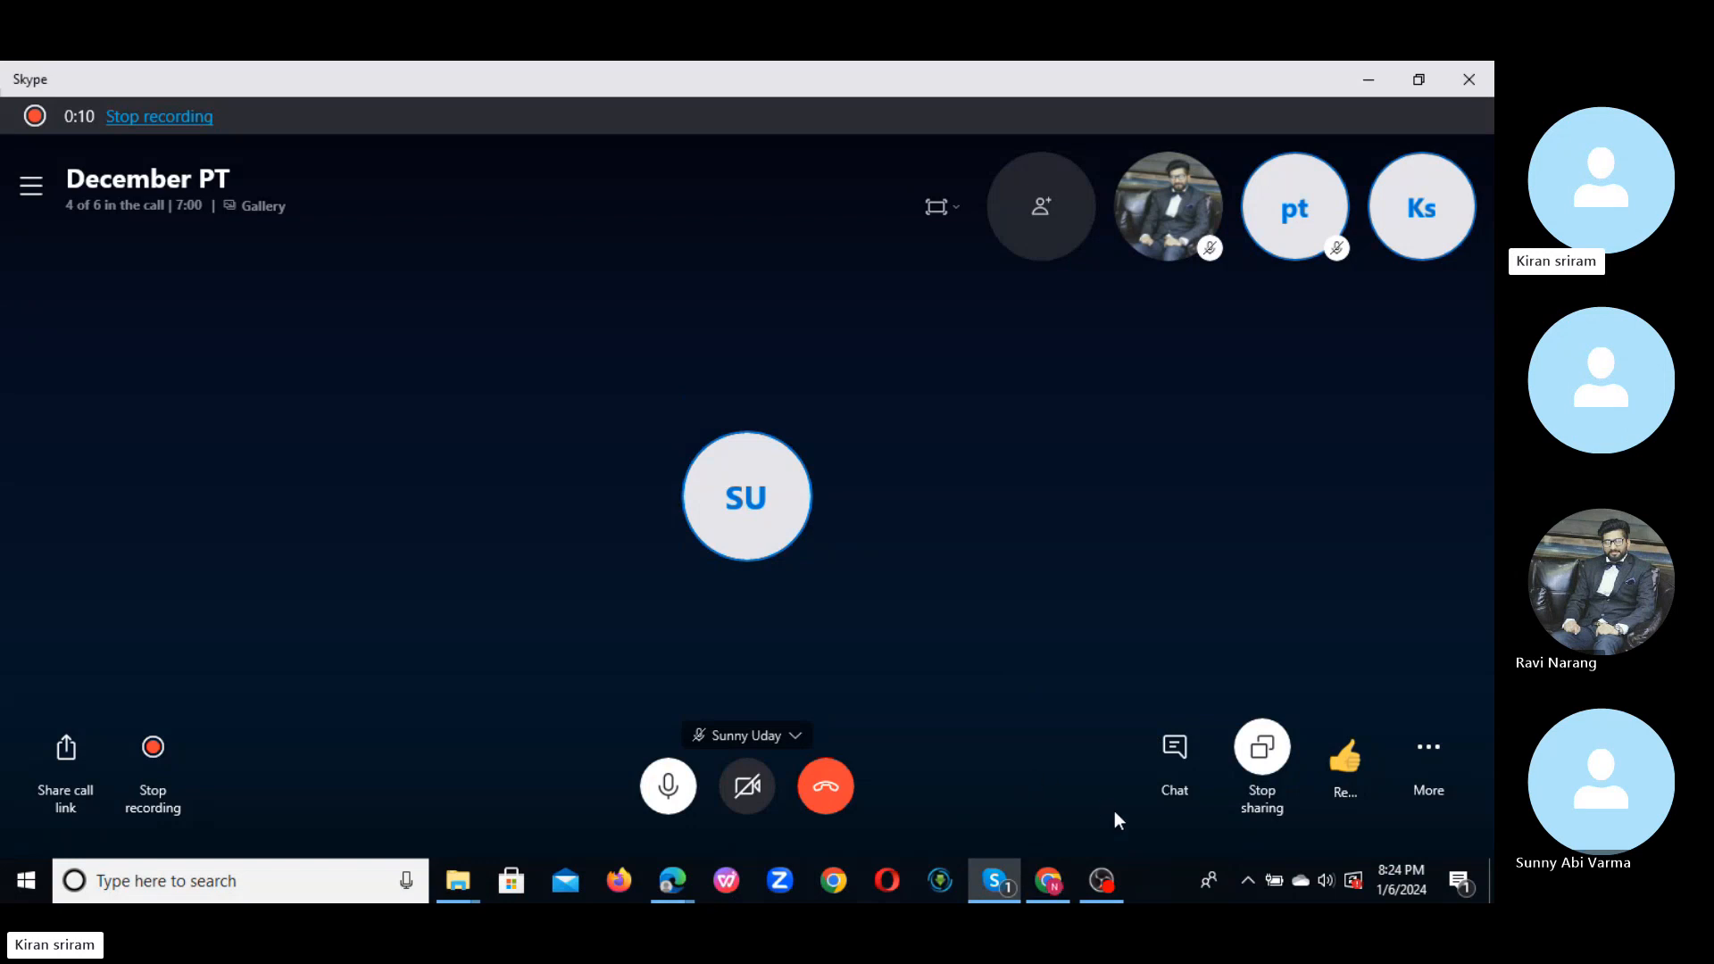
# - Find Notepad with the Windows search and open a blank document
pyautogui.click(225, 893)
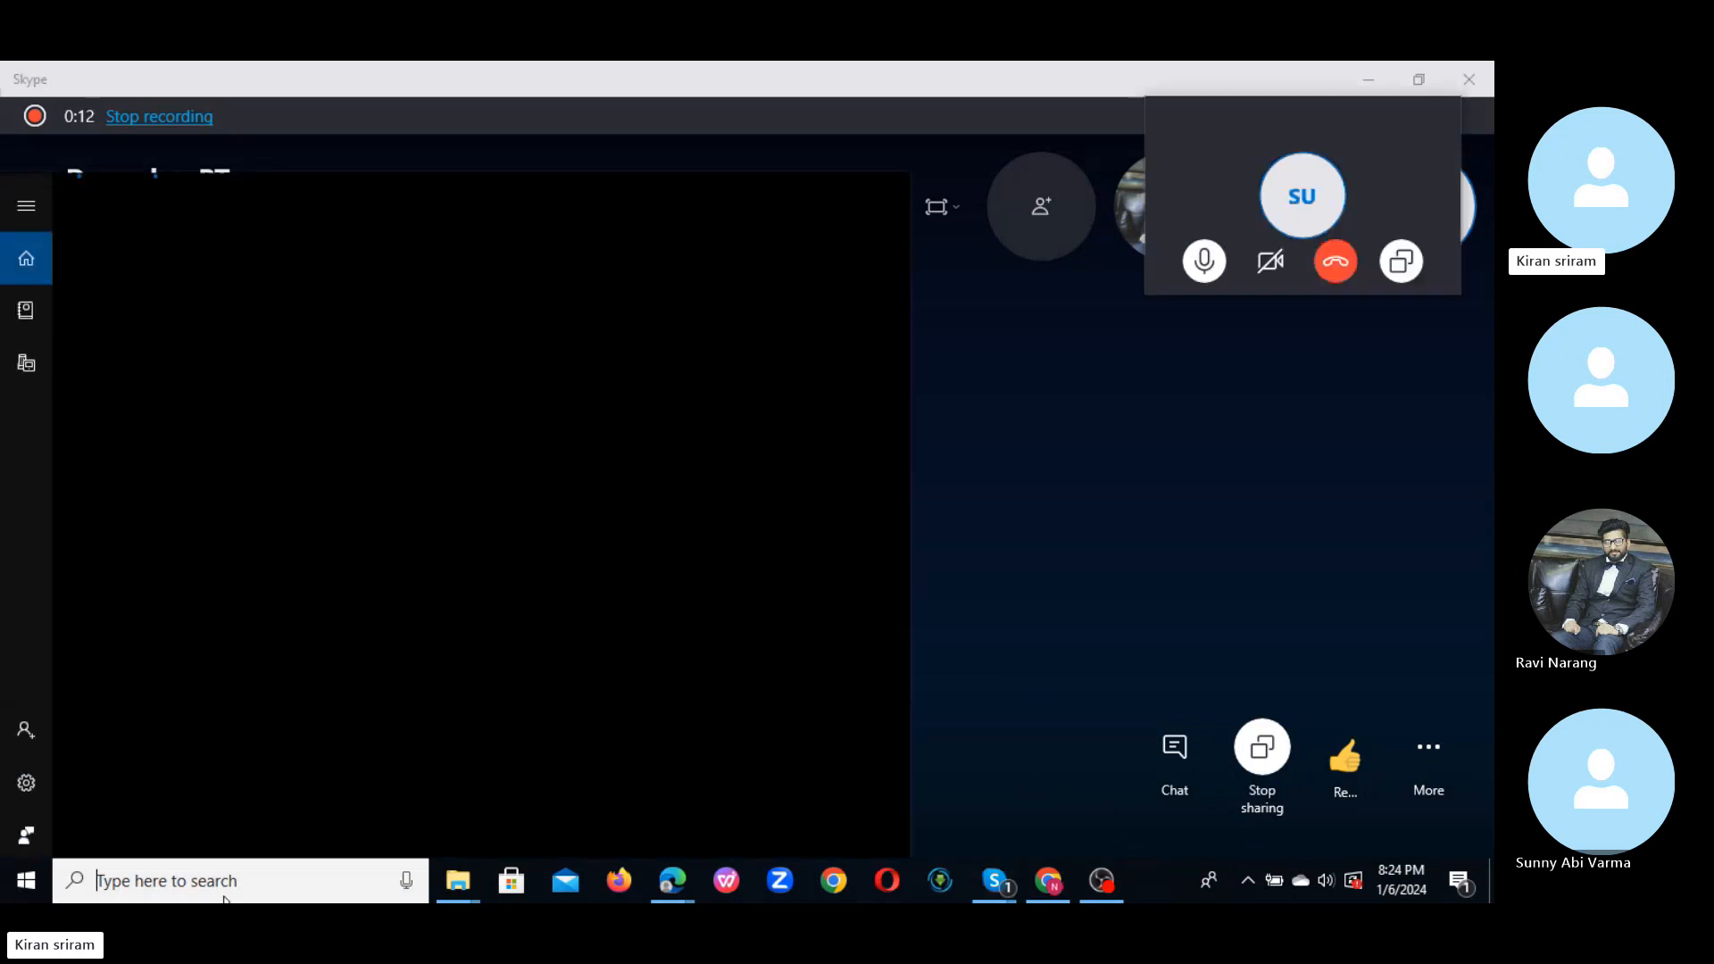
pyautogui.write('note')
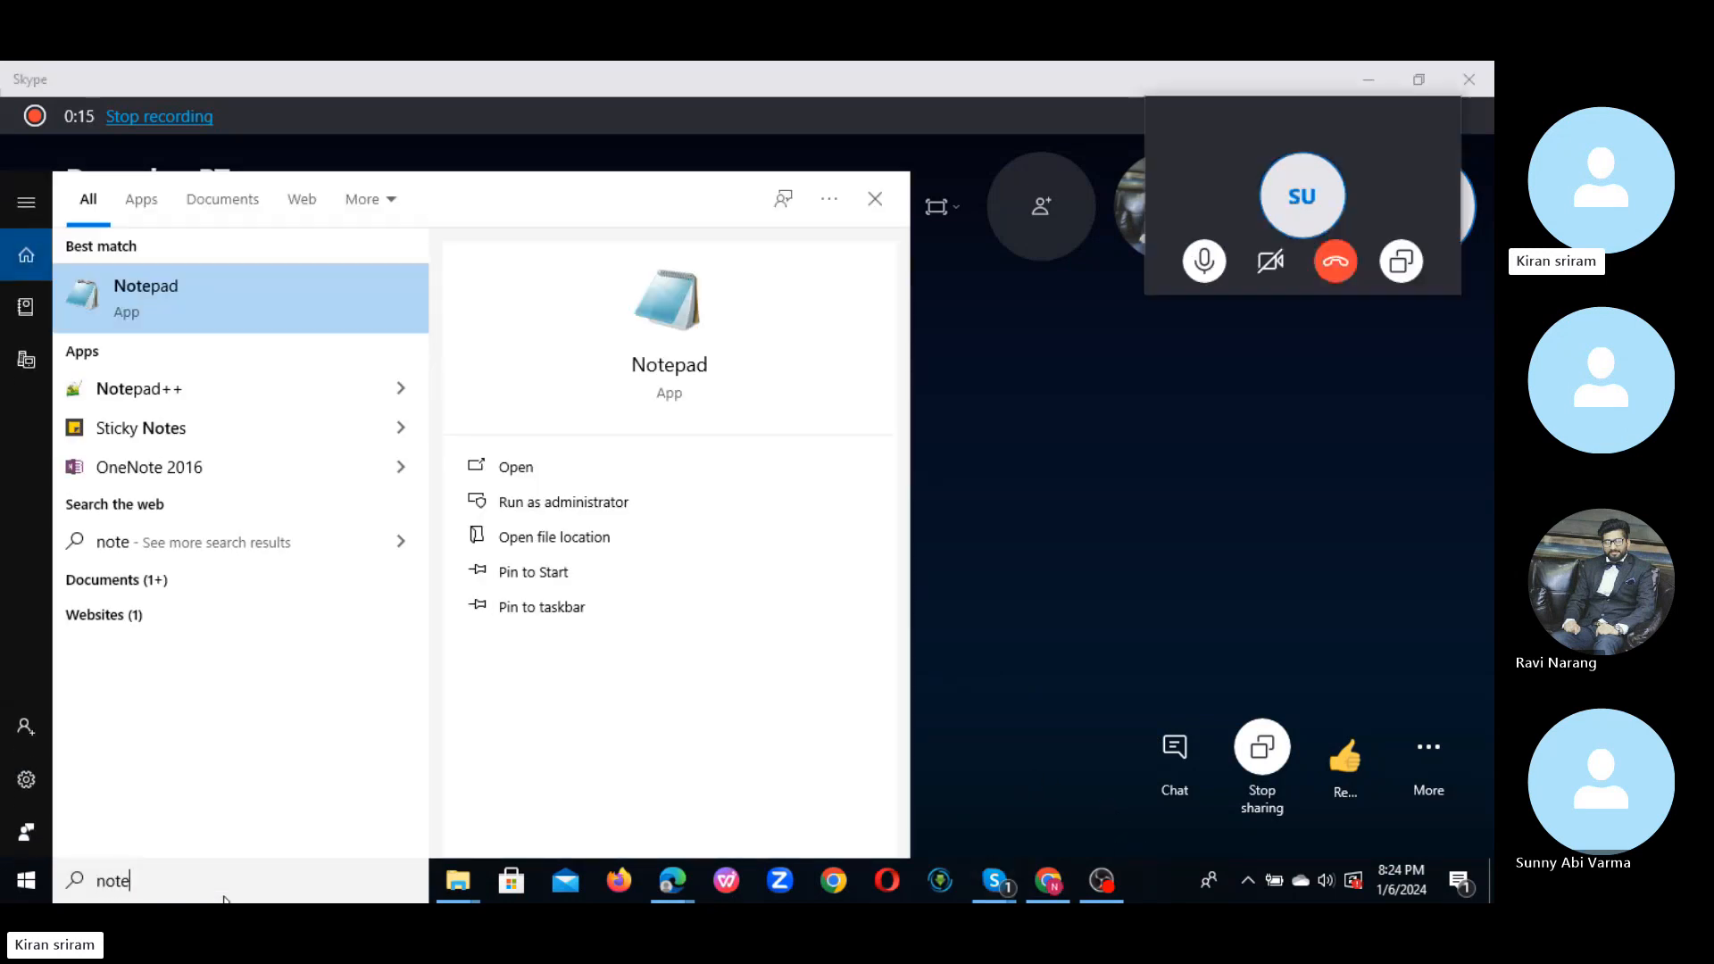
pyautogui.click(683, 466)
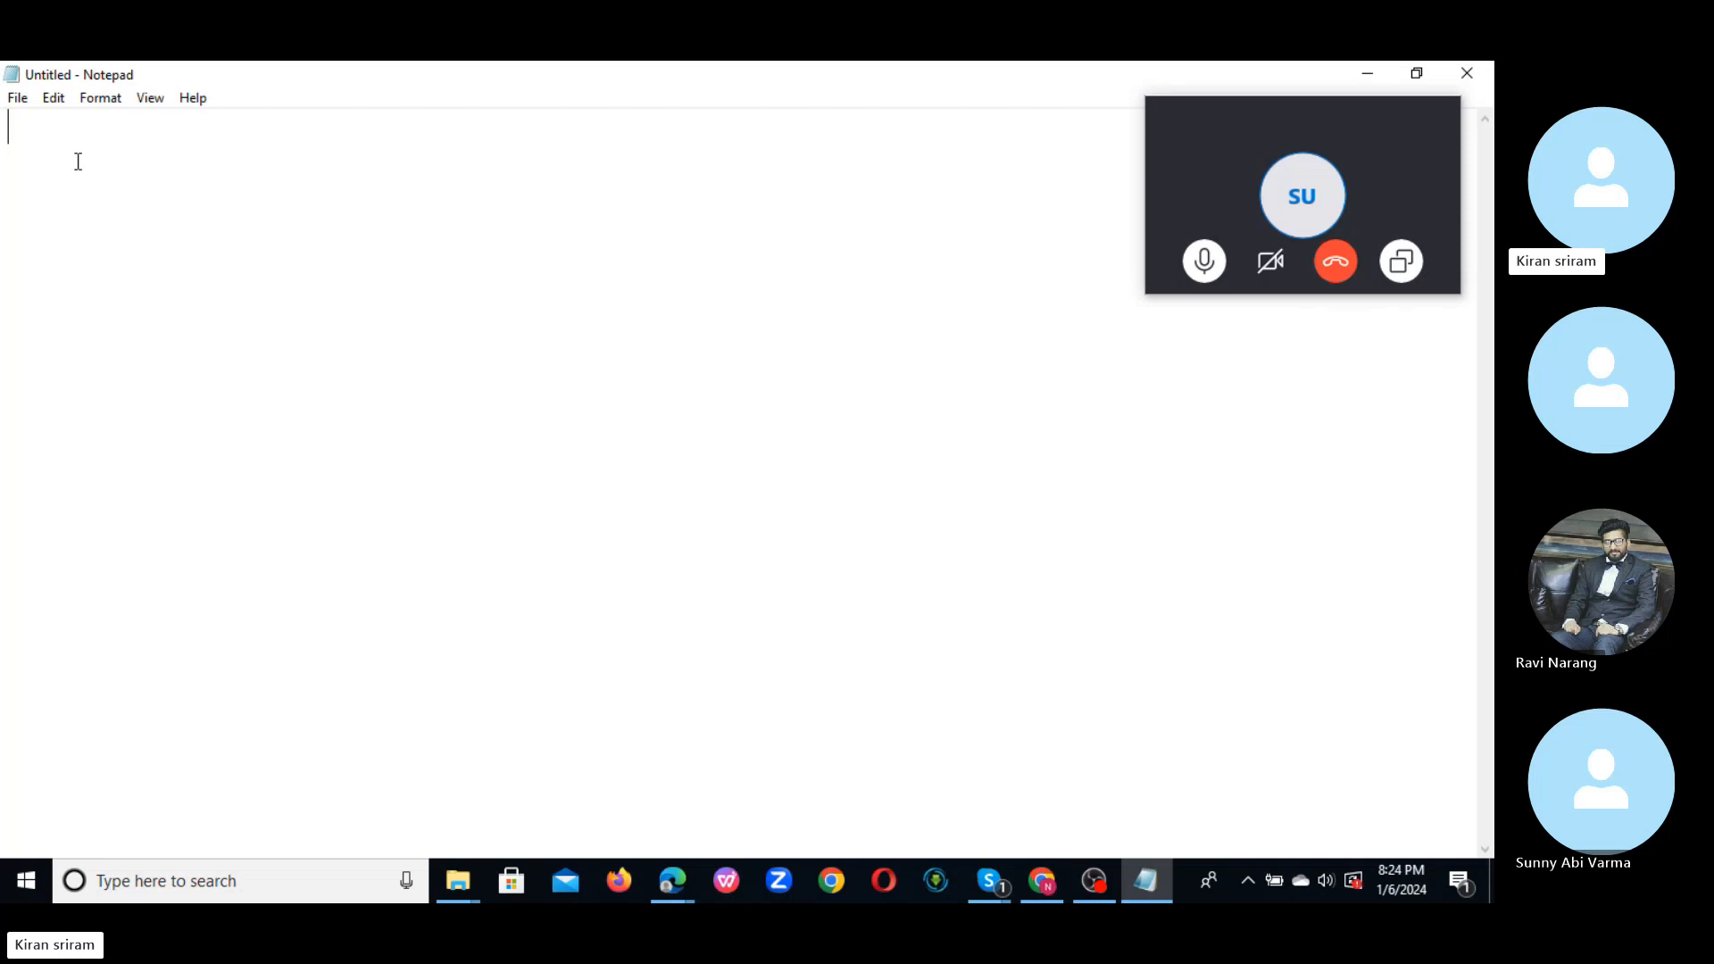
# - Write a numbered list in the blank note with the lines "1. Vugen" and "2. Contoller"
pyautogui.write('1. Vugen')
pyautogui.press('Return')
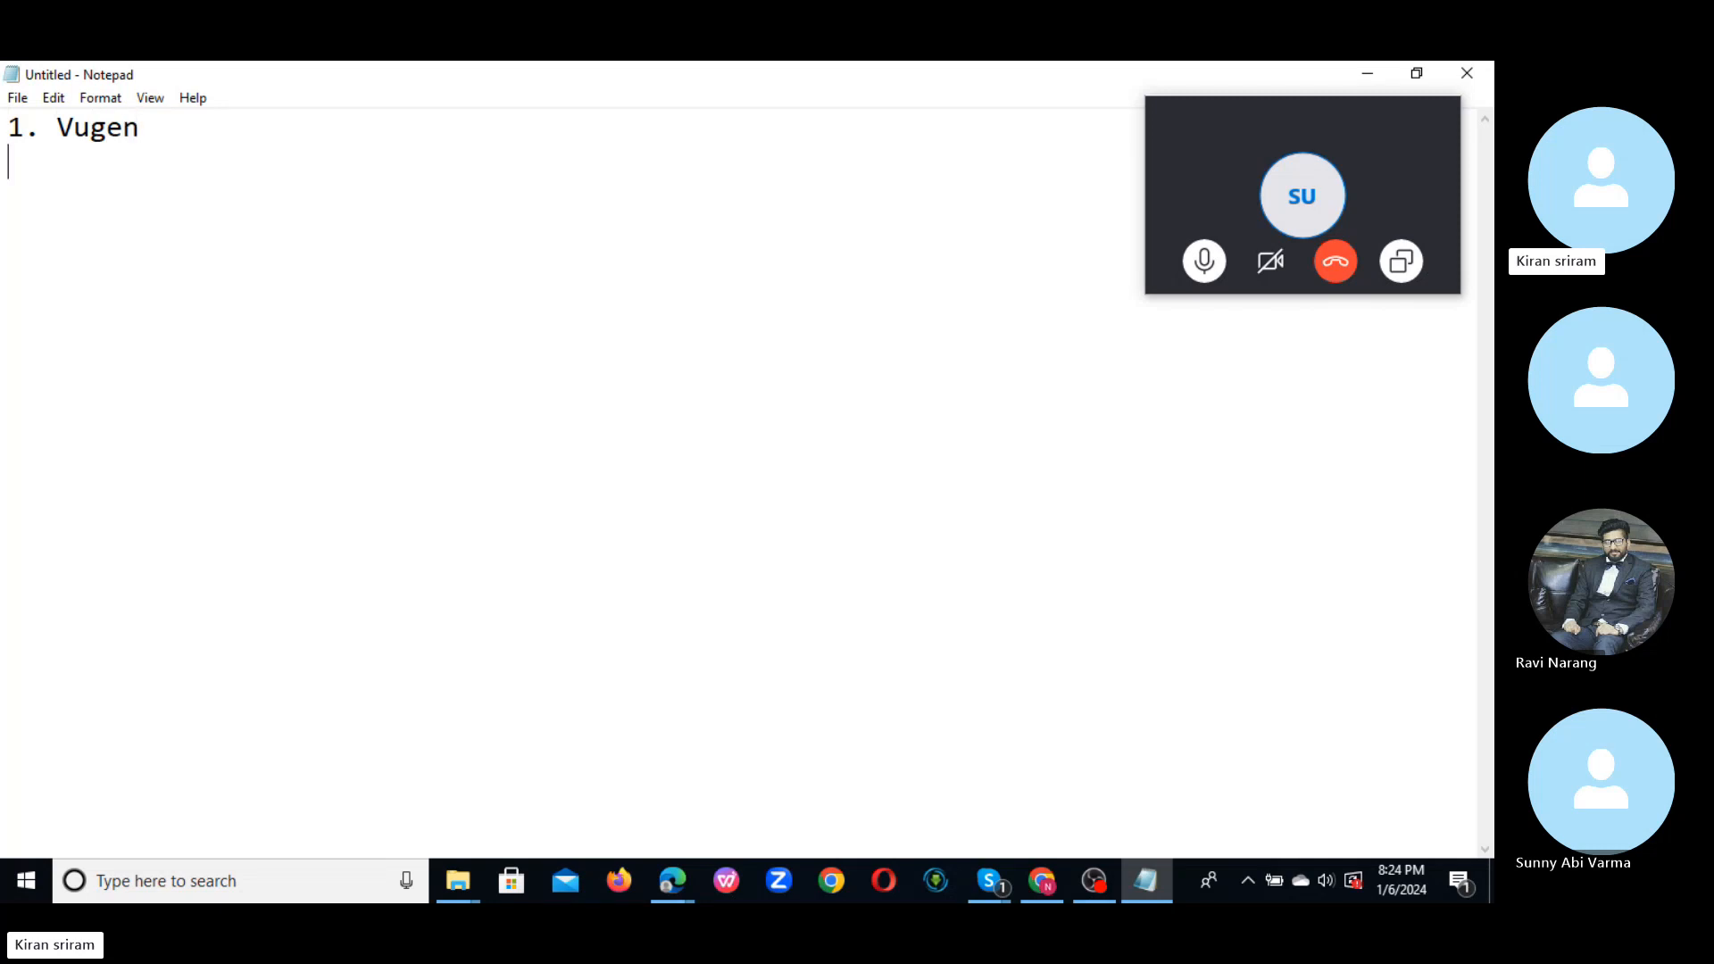
pyautogui.write('2. Contoler')
pyautogui.press('Return')
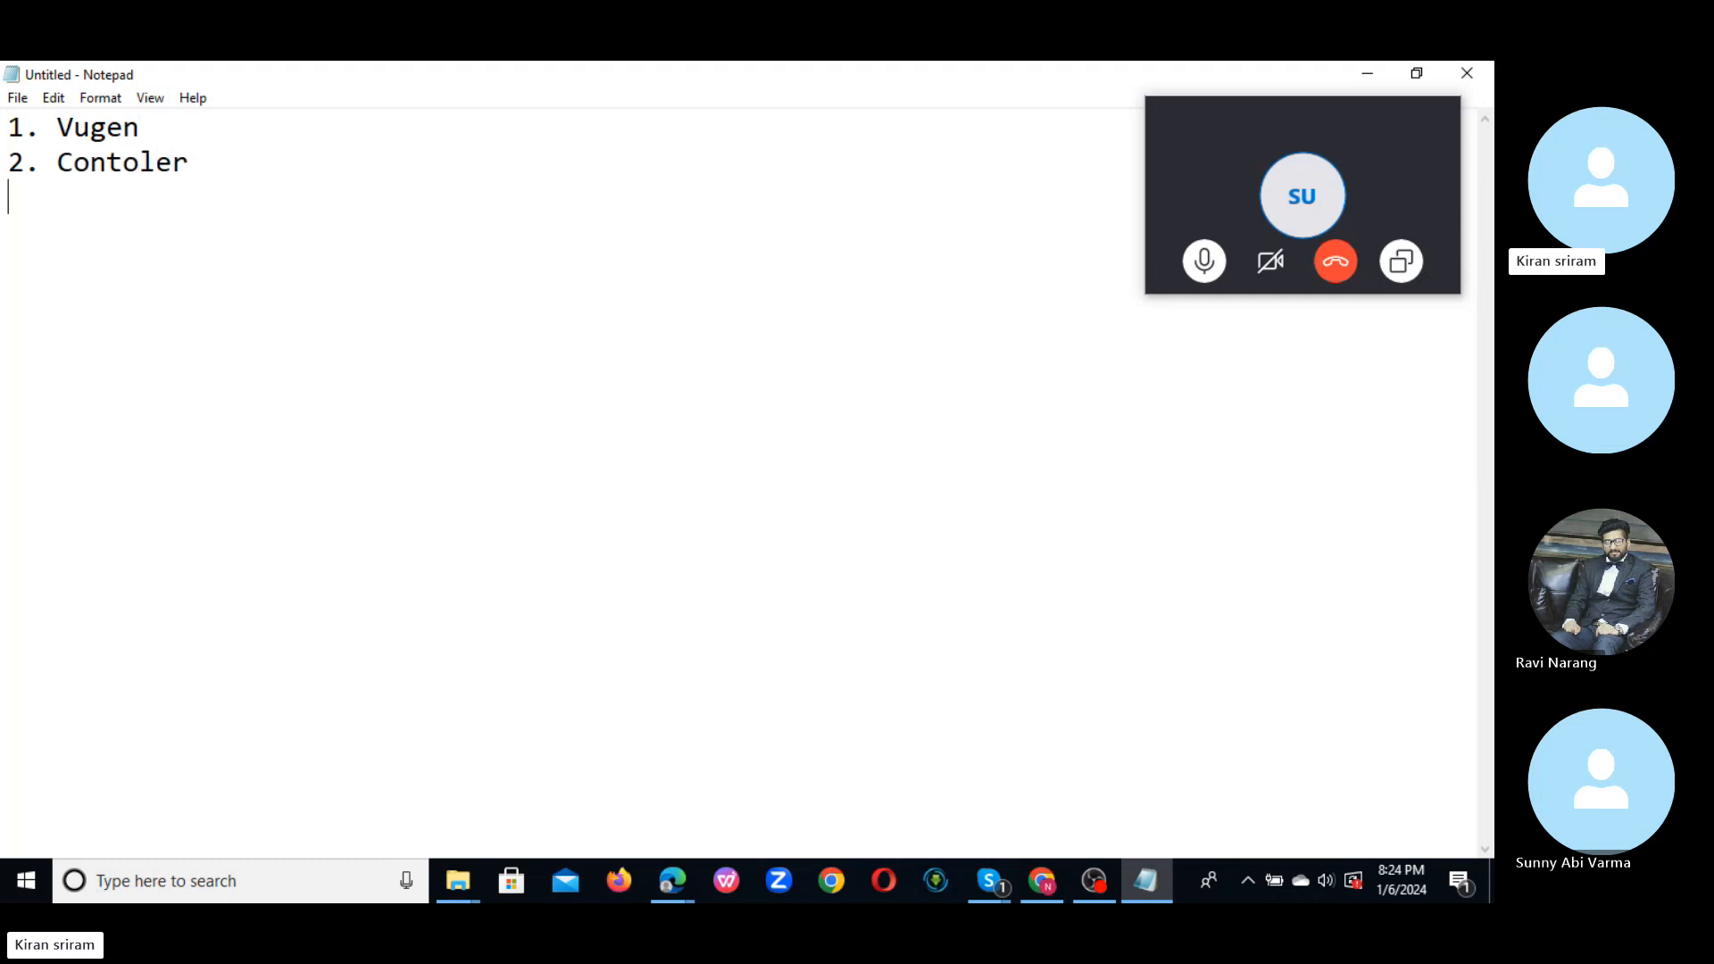
pyautogui.click(152, 161)
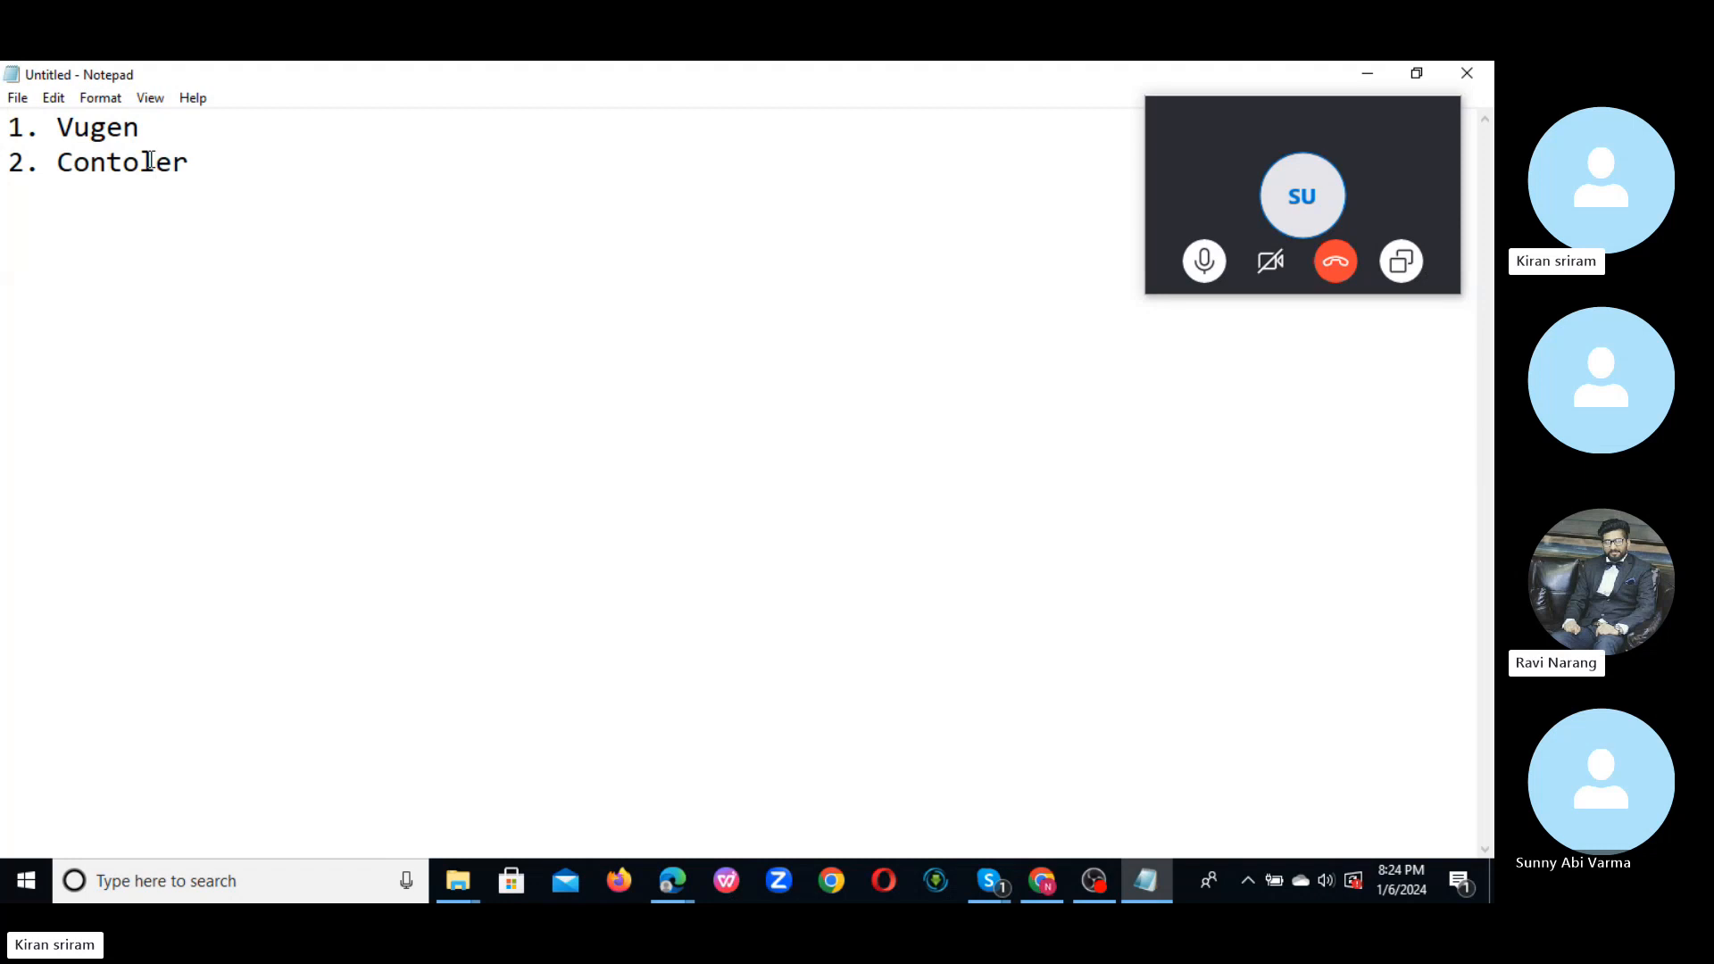
pyautogui.write('l')
pyautogui.click(255, 162)
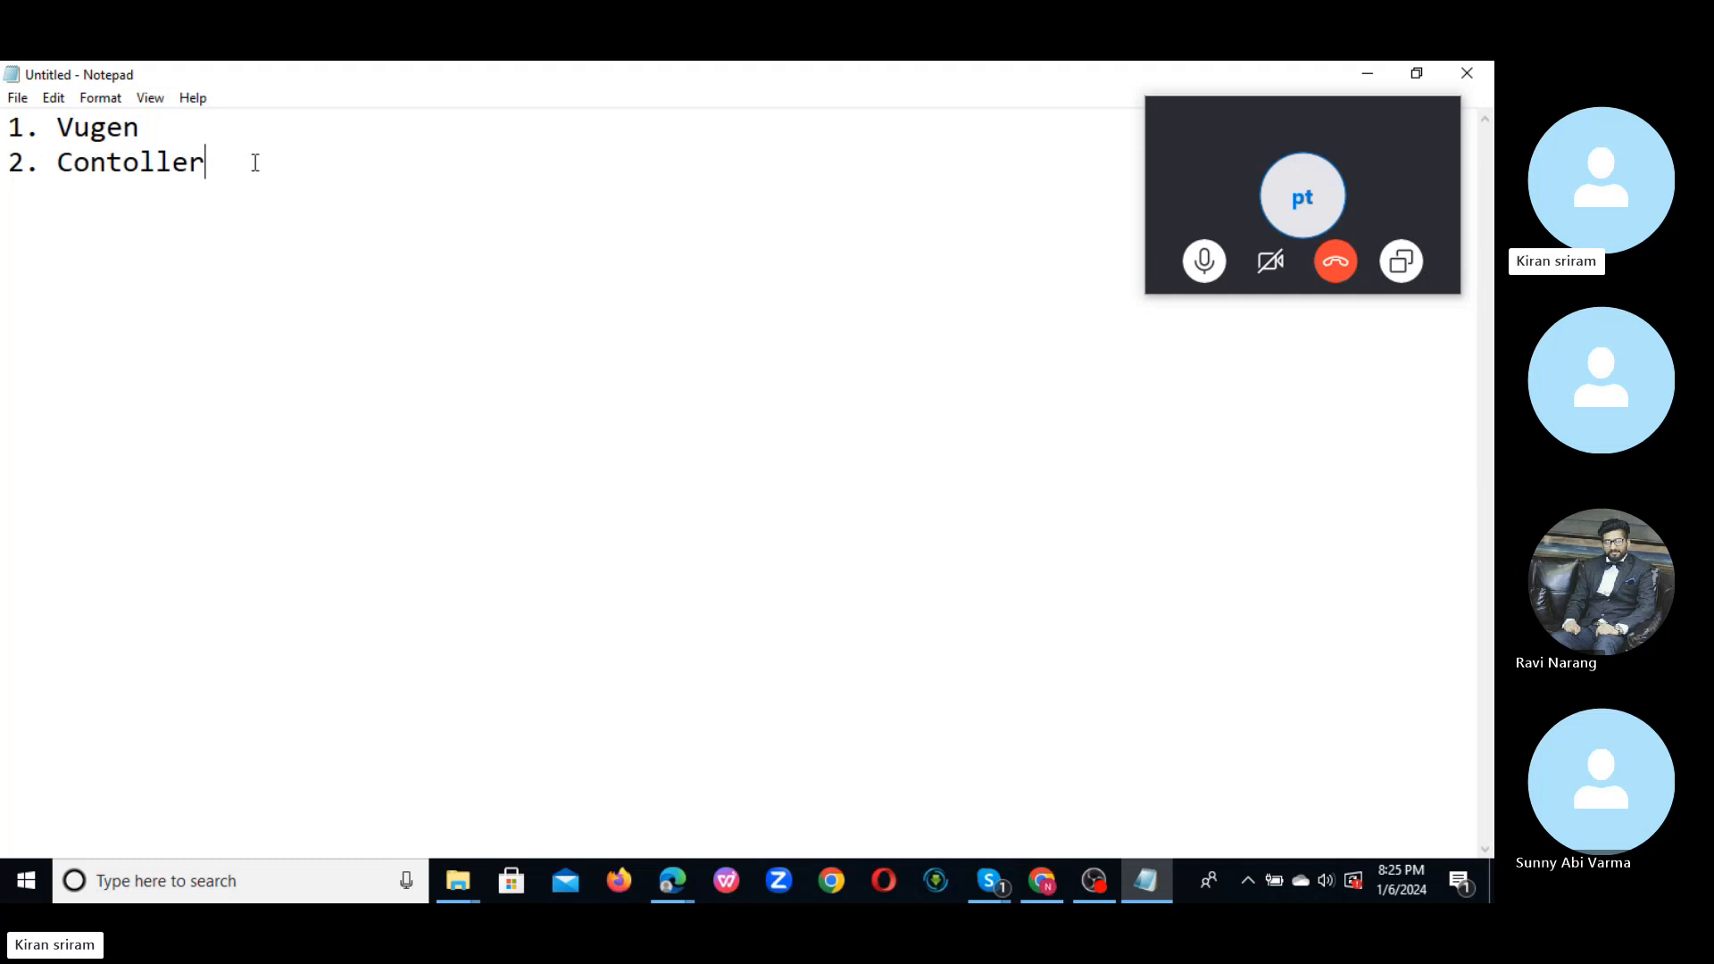
pyautogui.click(161, 130)
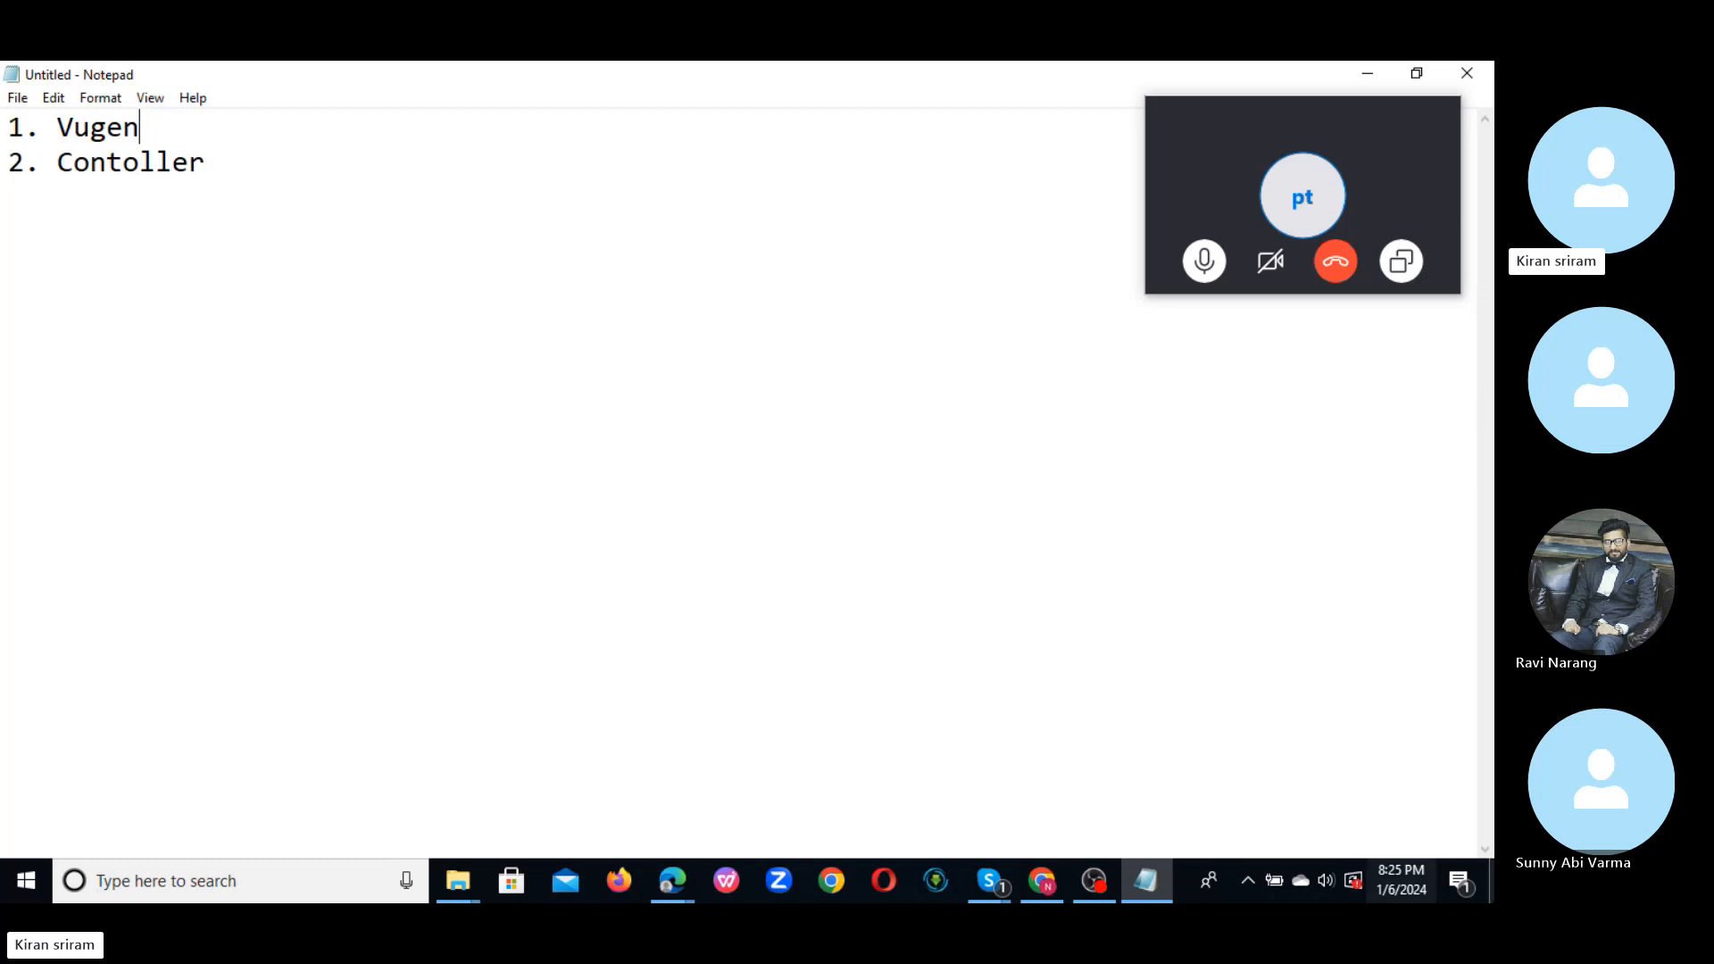
# - Launch LoadRunner Controller from the desktop and add the API_Testing script to the new manual scenario
pyautogui.click(1490, 881)
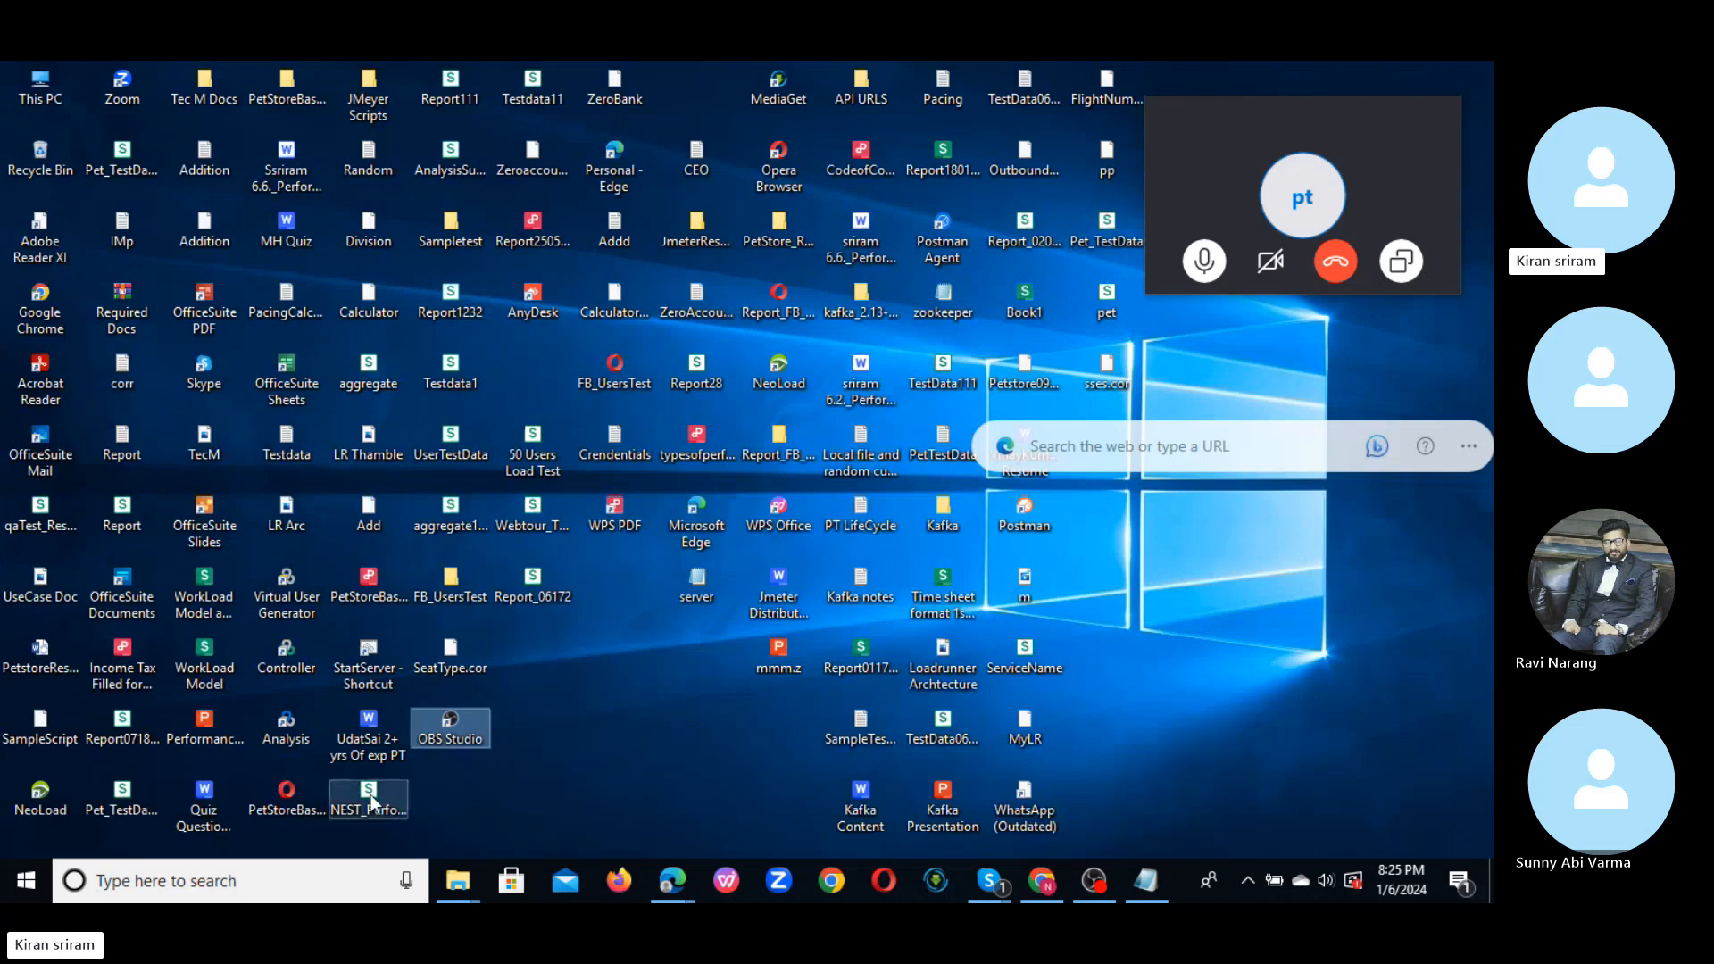
pyautogui.doubleClick(286, 667)
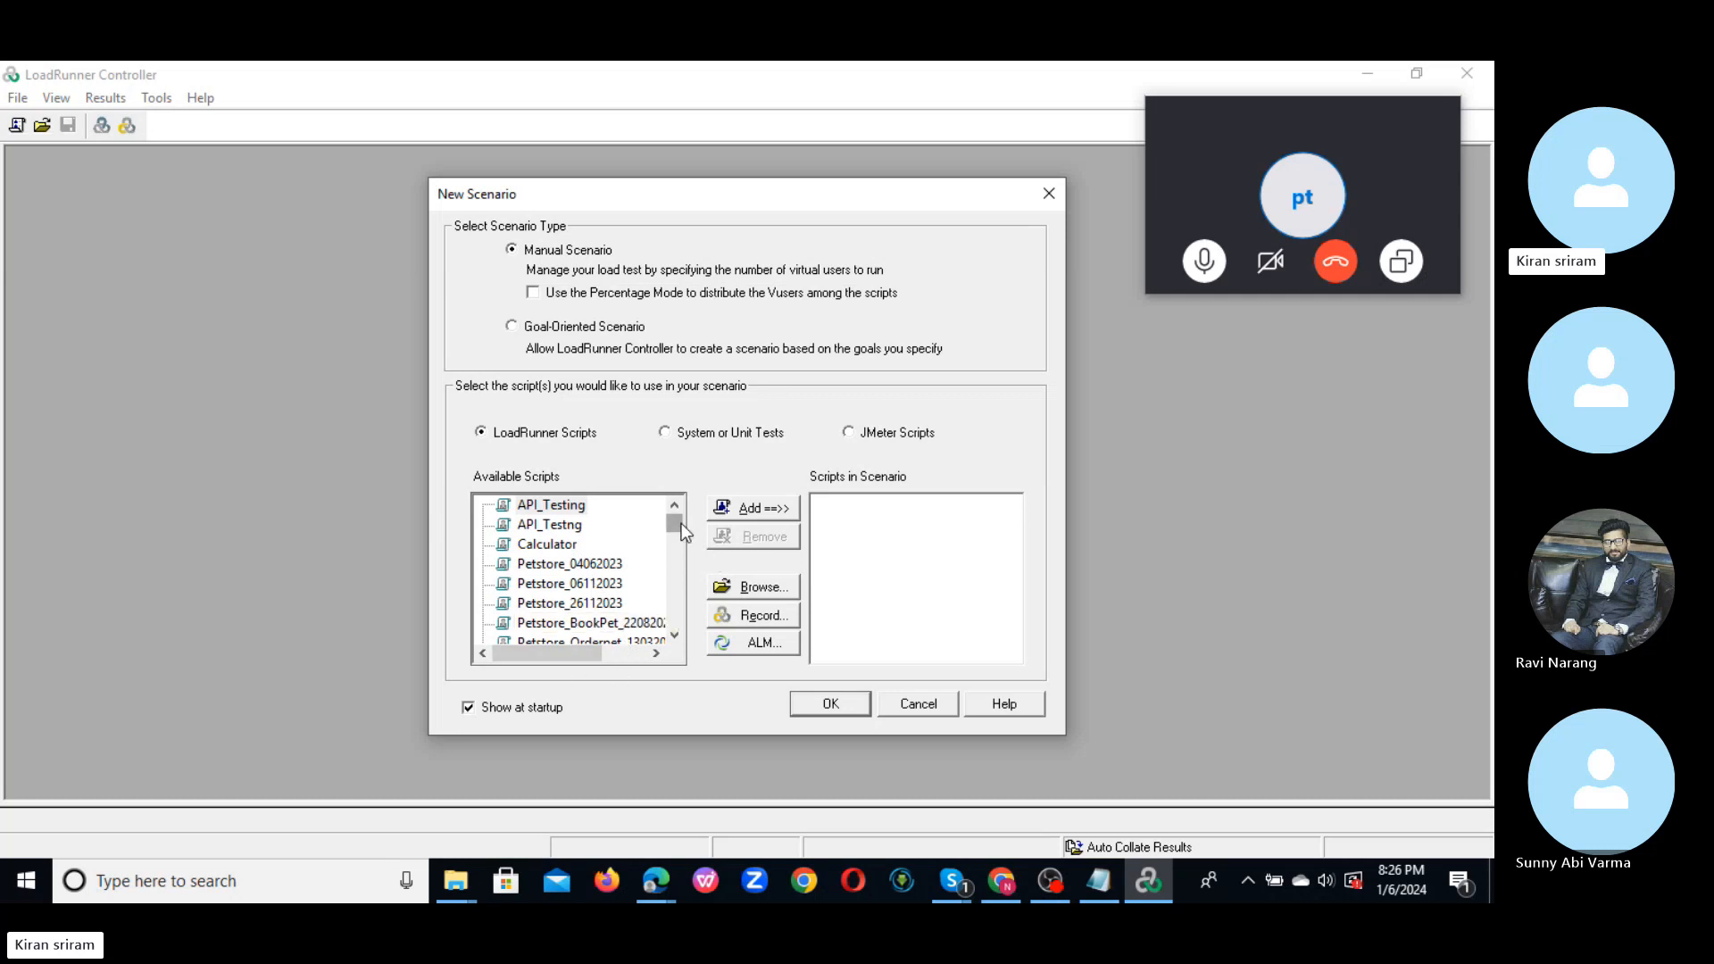
pyautogui.moveTo(678, 523)
pyautogui.mouseDown()
pyautogui.moveTo(677, 648)
pyautogui.moveTo(688, 509)
pyautogui.mouseUp()
pyautogui.click(553, 510)
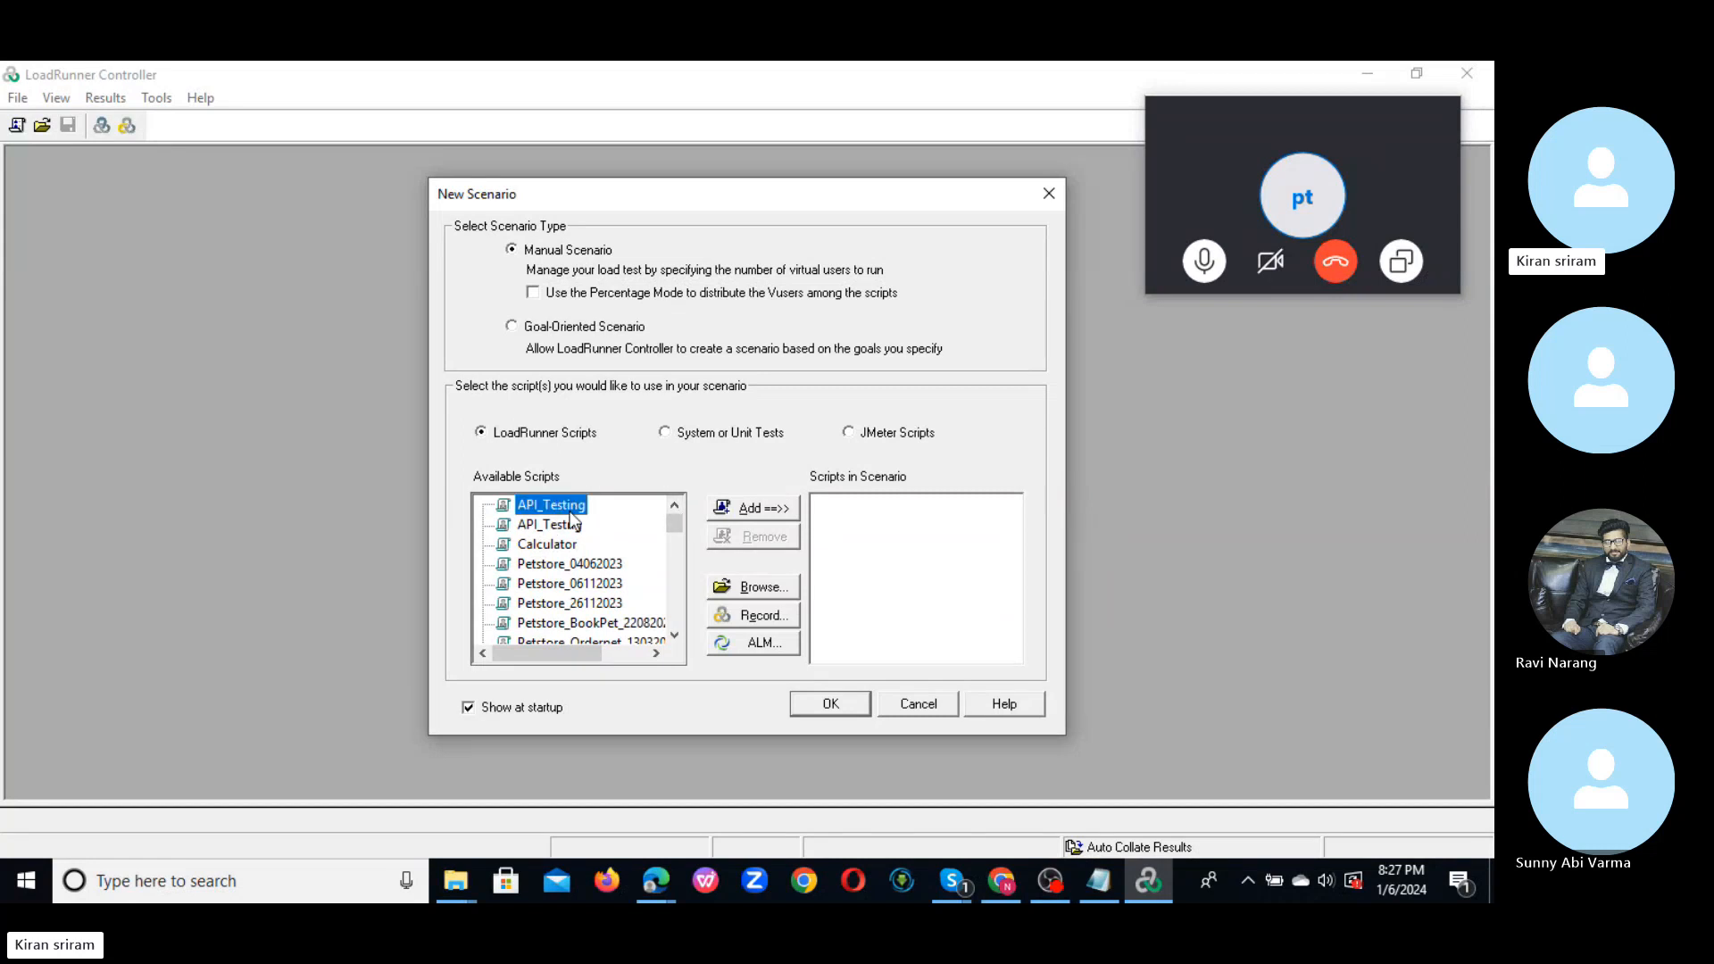
pyautogui.click(756, 509)
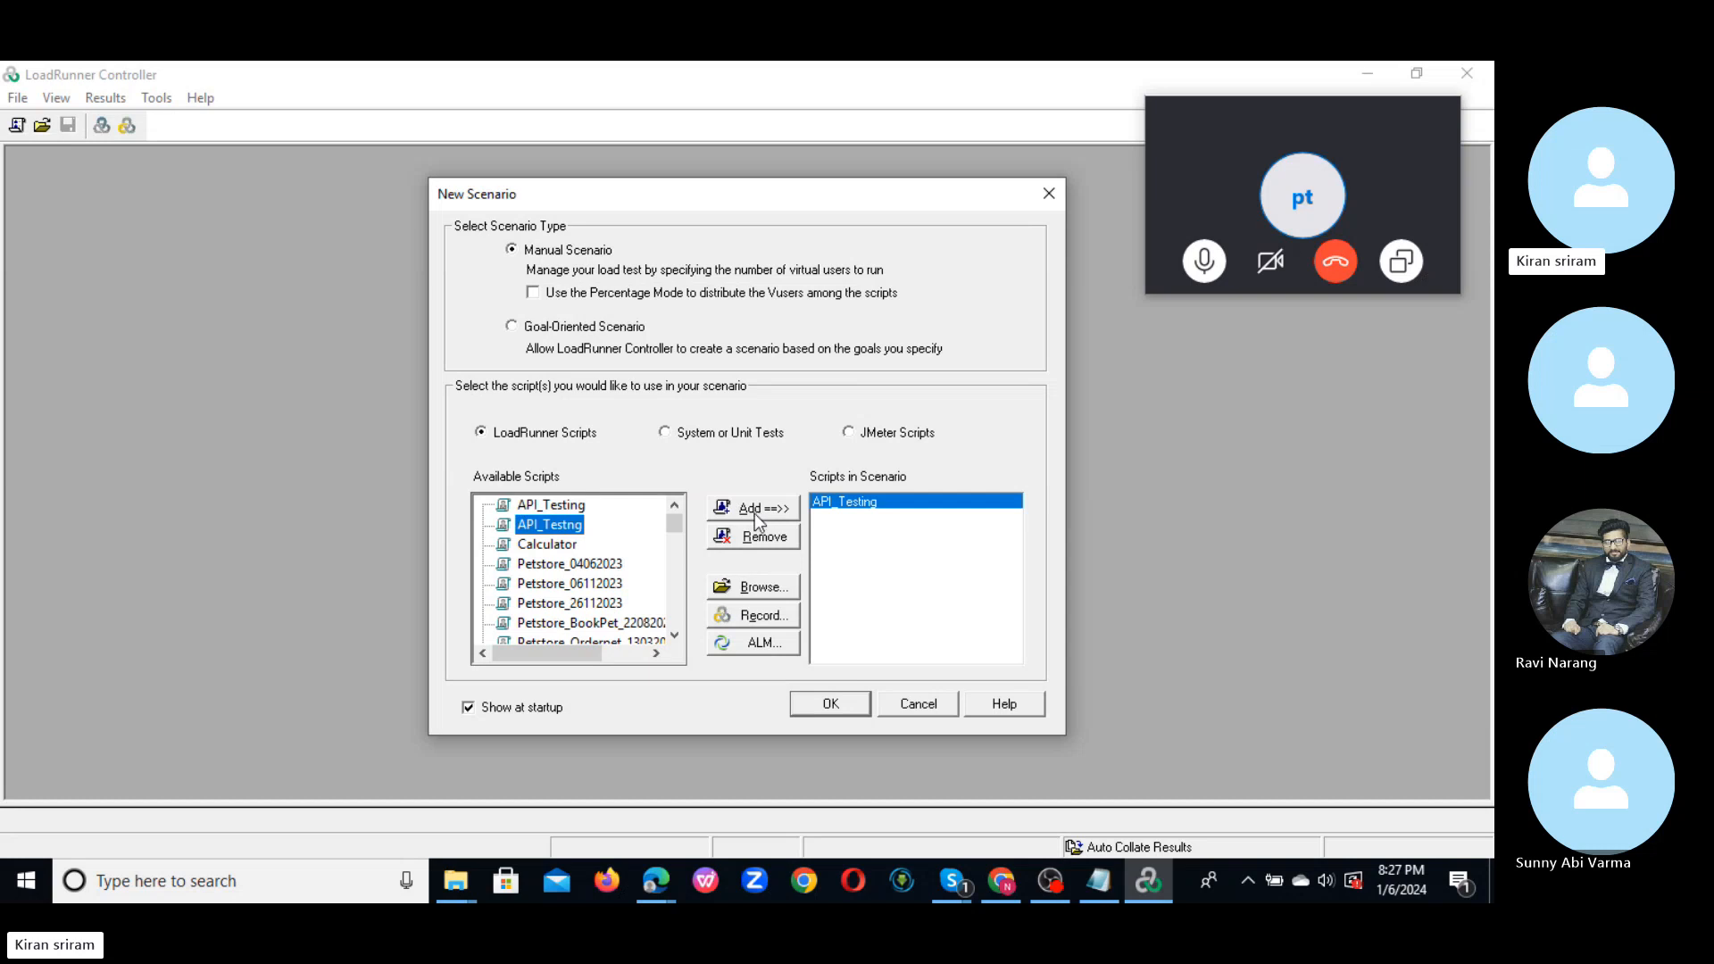
# - Add the Webtour_FlightBooking_28092023 script to the scenario and remove it again
pyautogui.click(674, 635)
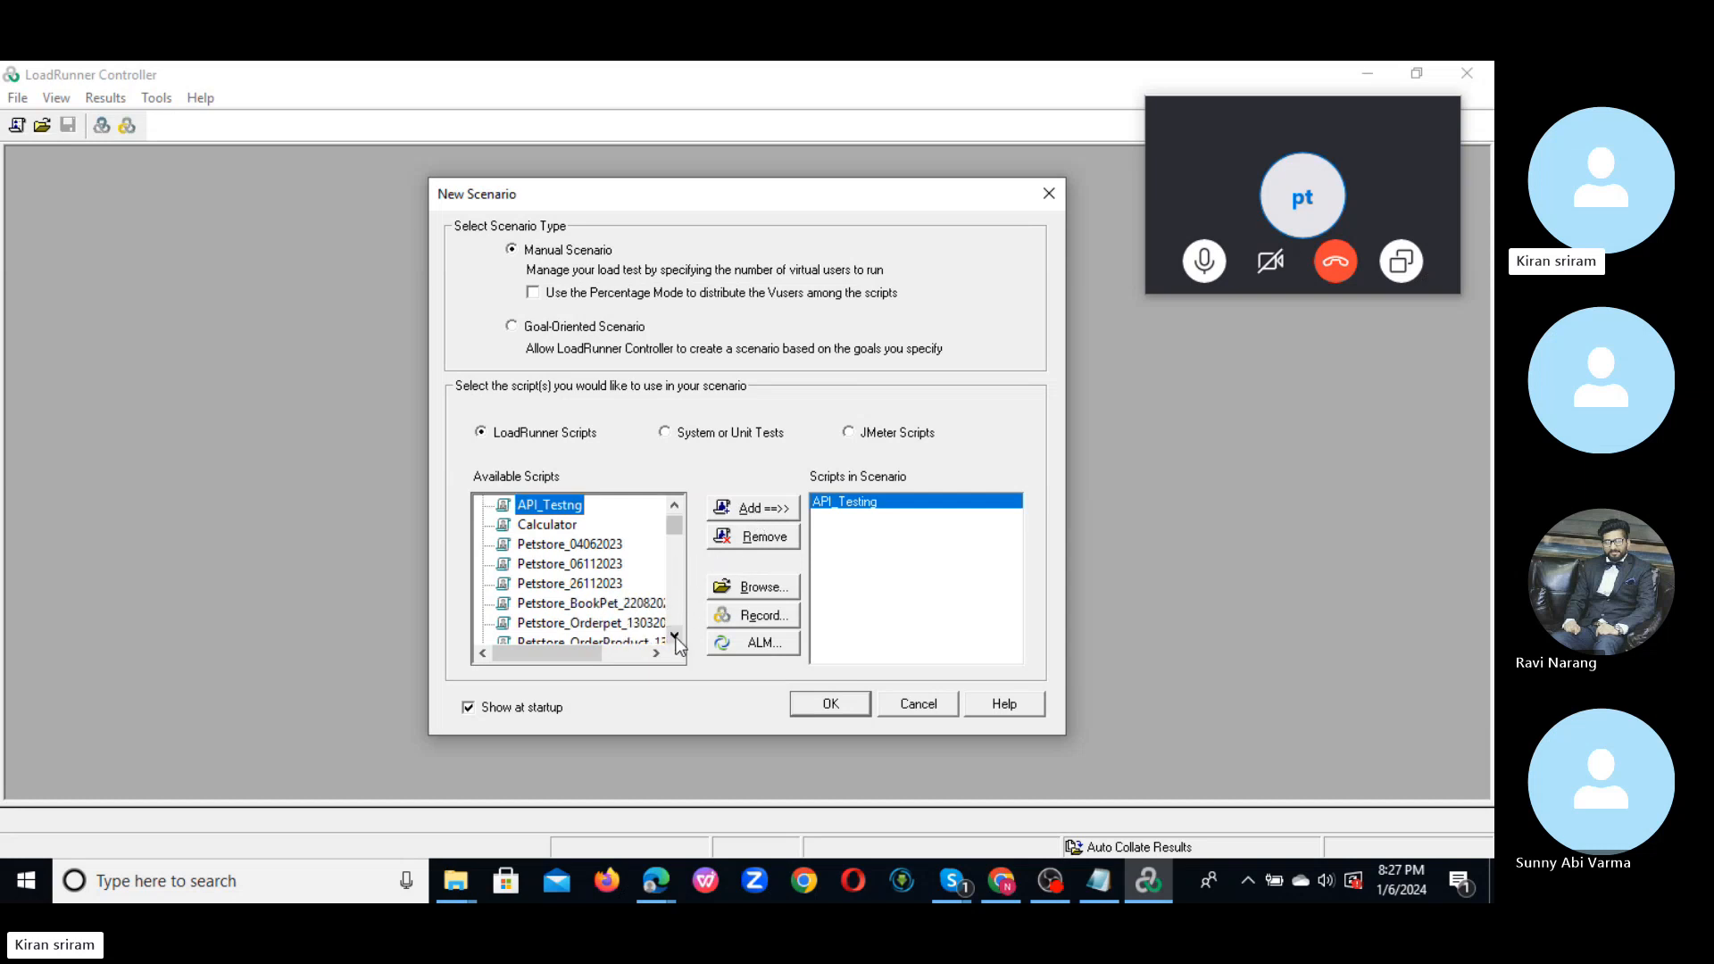
pyautogui.click(675, 635)
pyautogui.click(674, 634)
pyautogui.click(675, 635)
pyautogui.moveTo(675, 635); pyautogui.dragTo(676, 641)
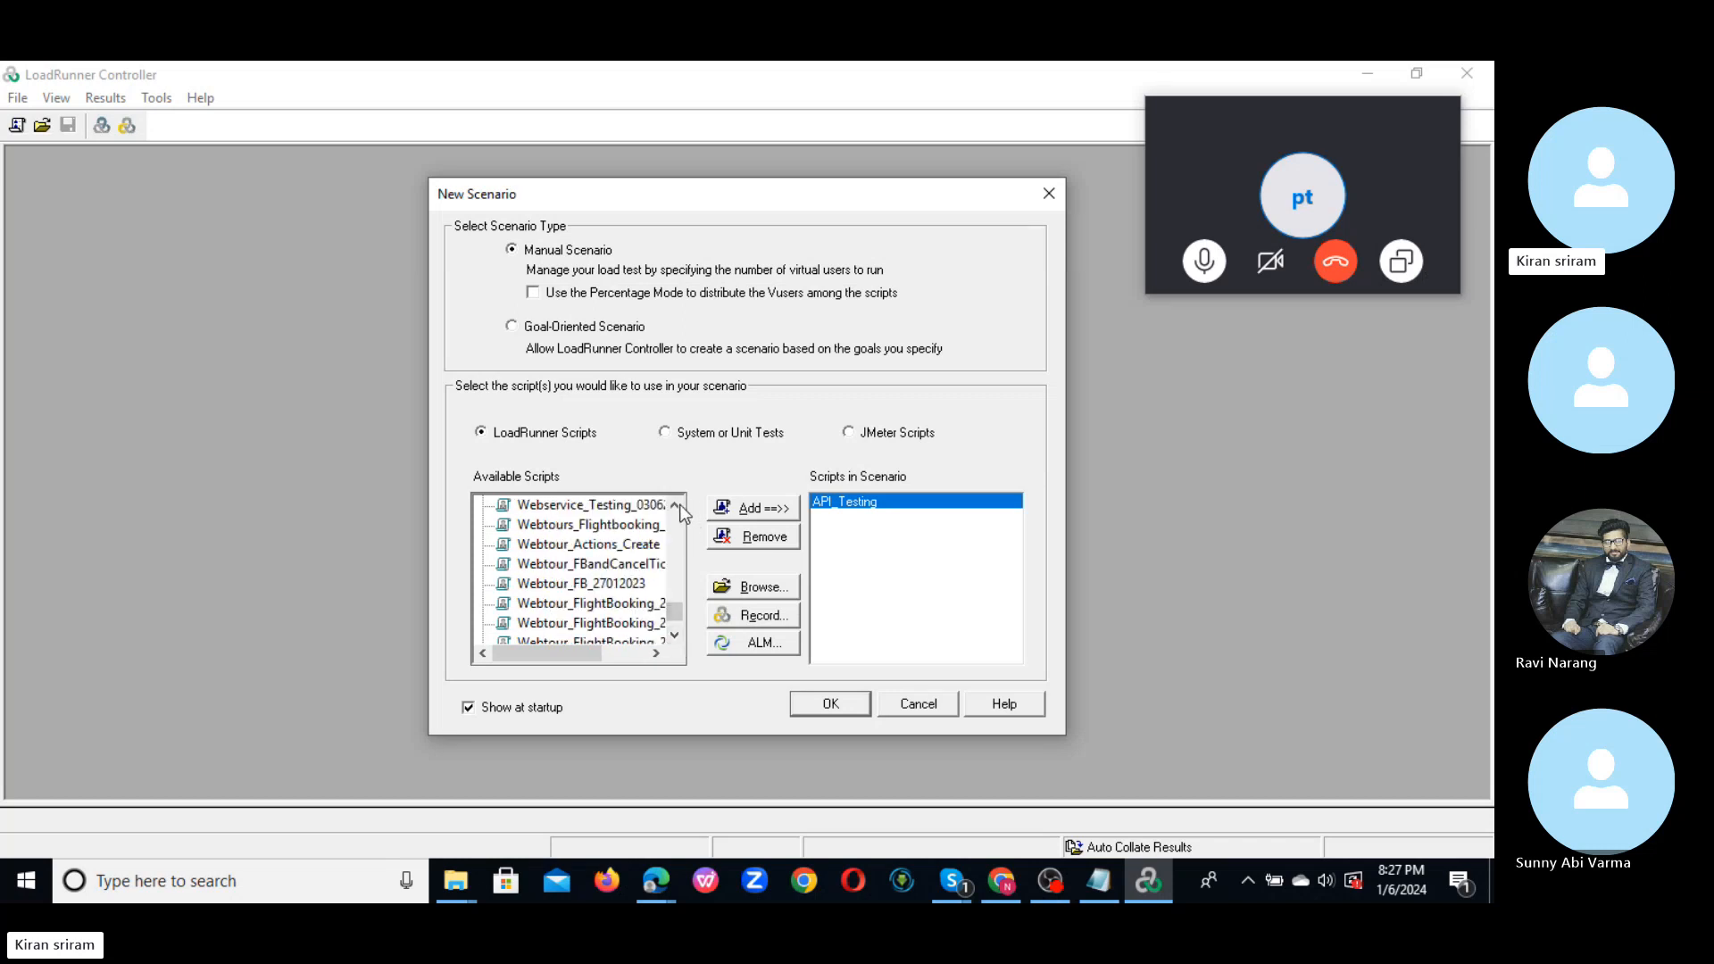
pyautogui.click(678, 505)
pyautogui.moveTo(677, 505); pyautogui.dragTo(670, 607)
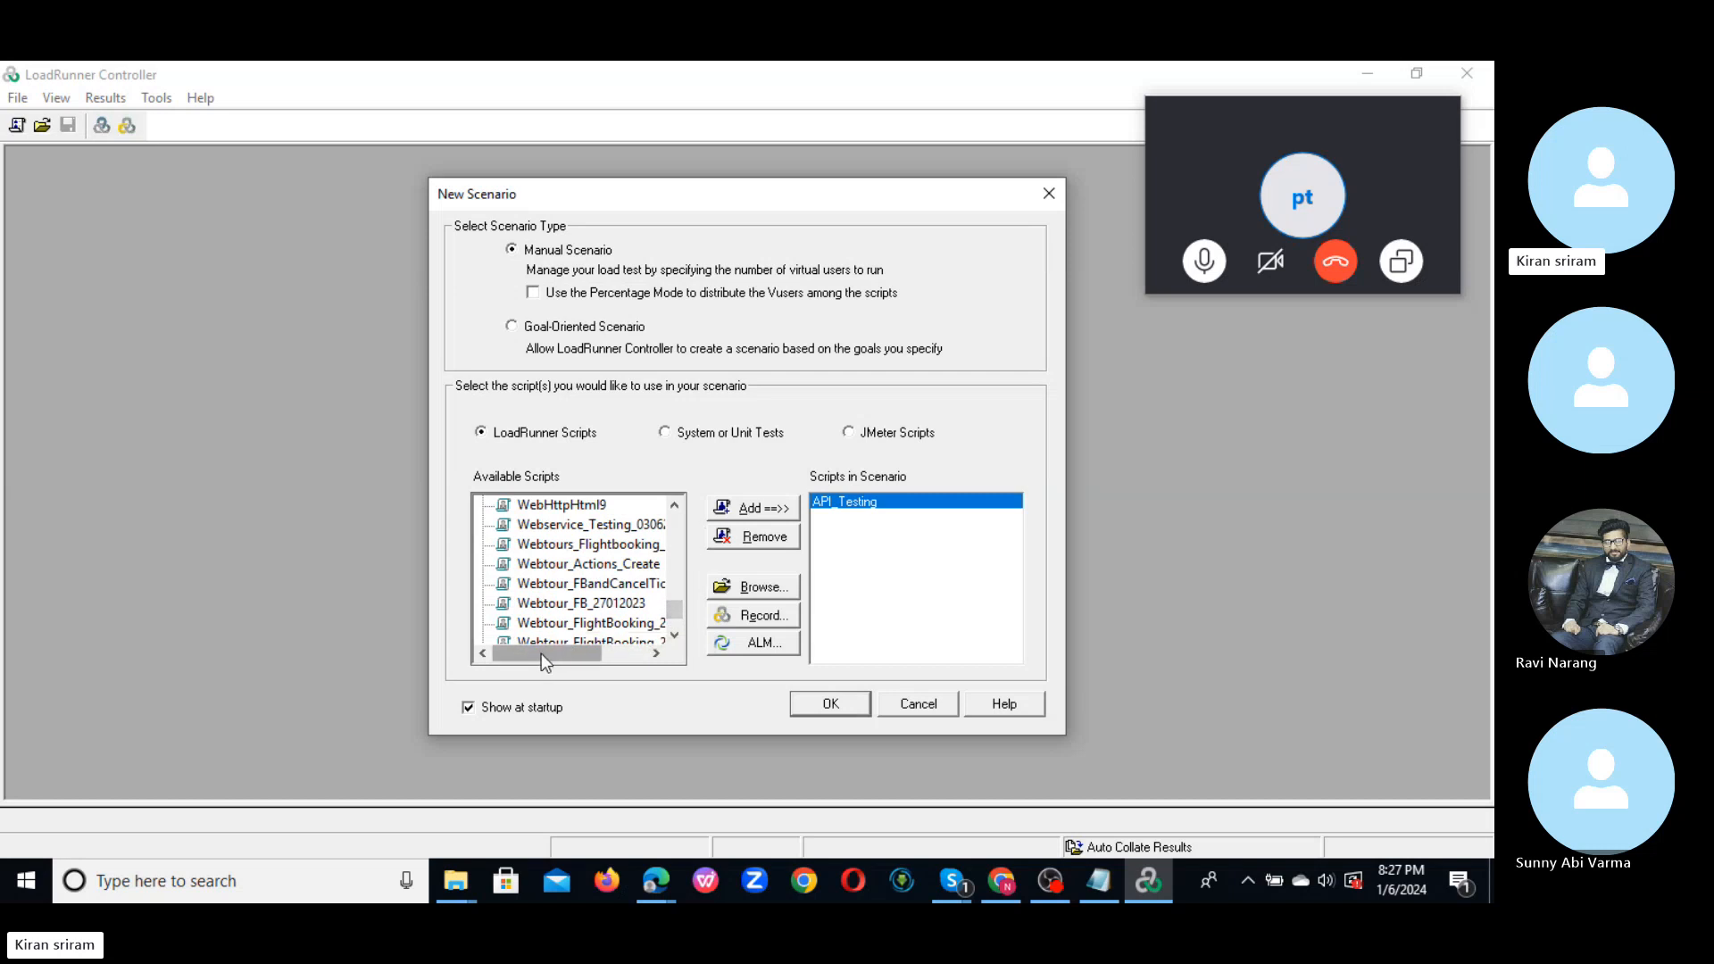
pyautogui.moveTo(541, 653); pyautogui.dragTo(591, 655)
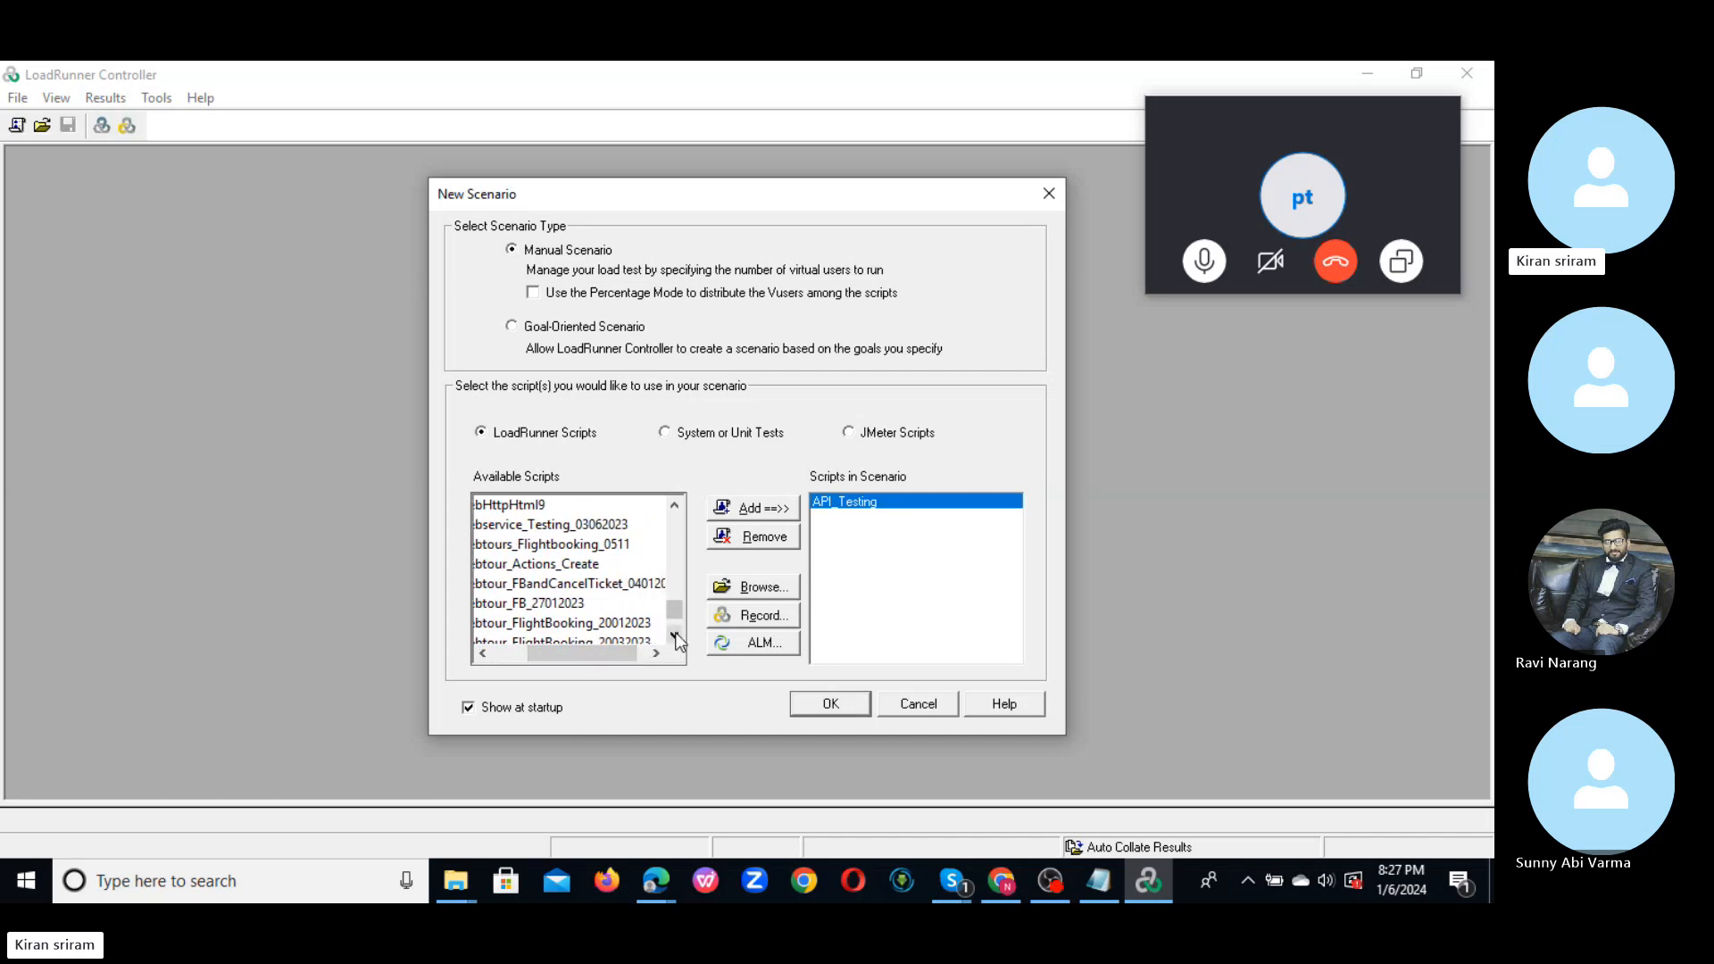
pyautogui.click(674, 635)
pyautogui.click(675, 635)
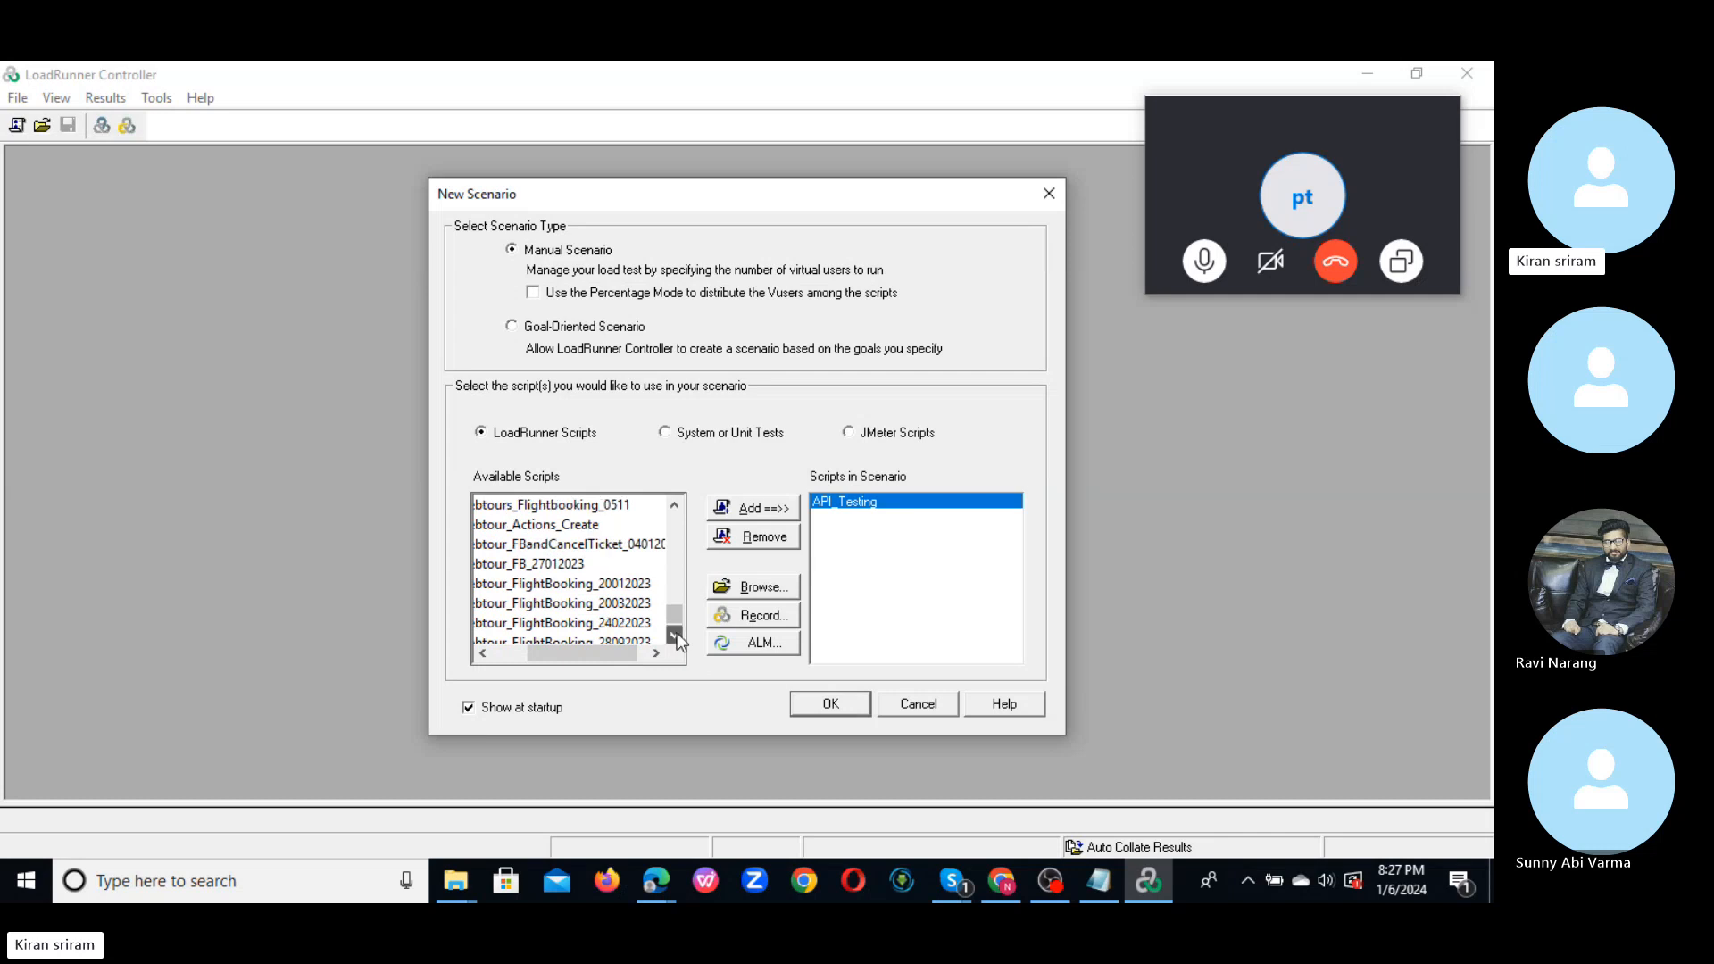
pyautogui.click(675, 635)
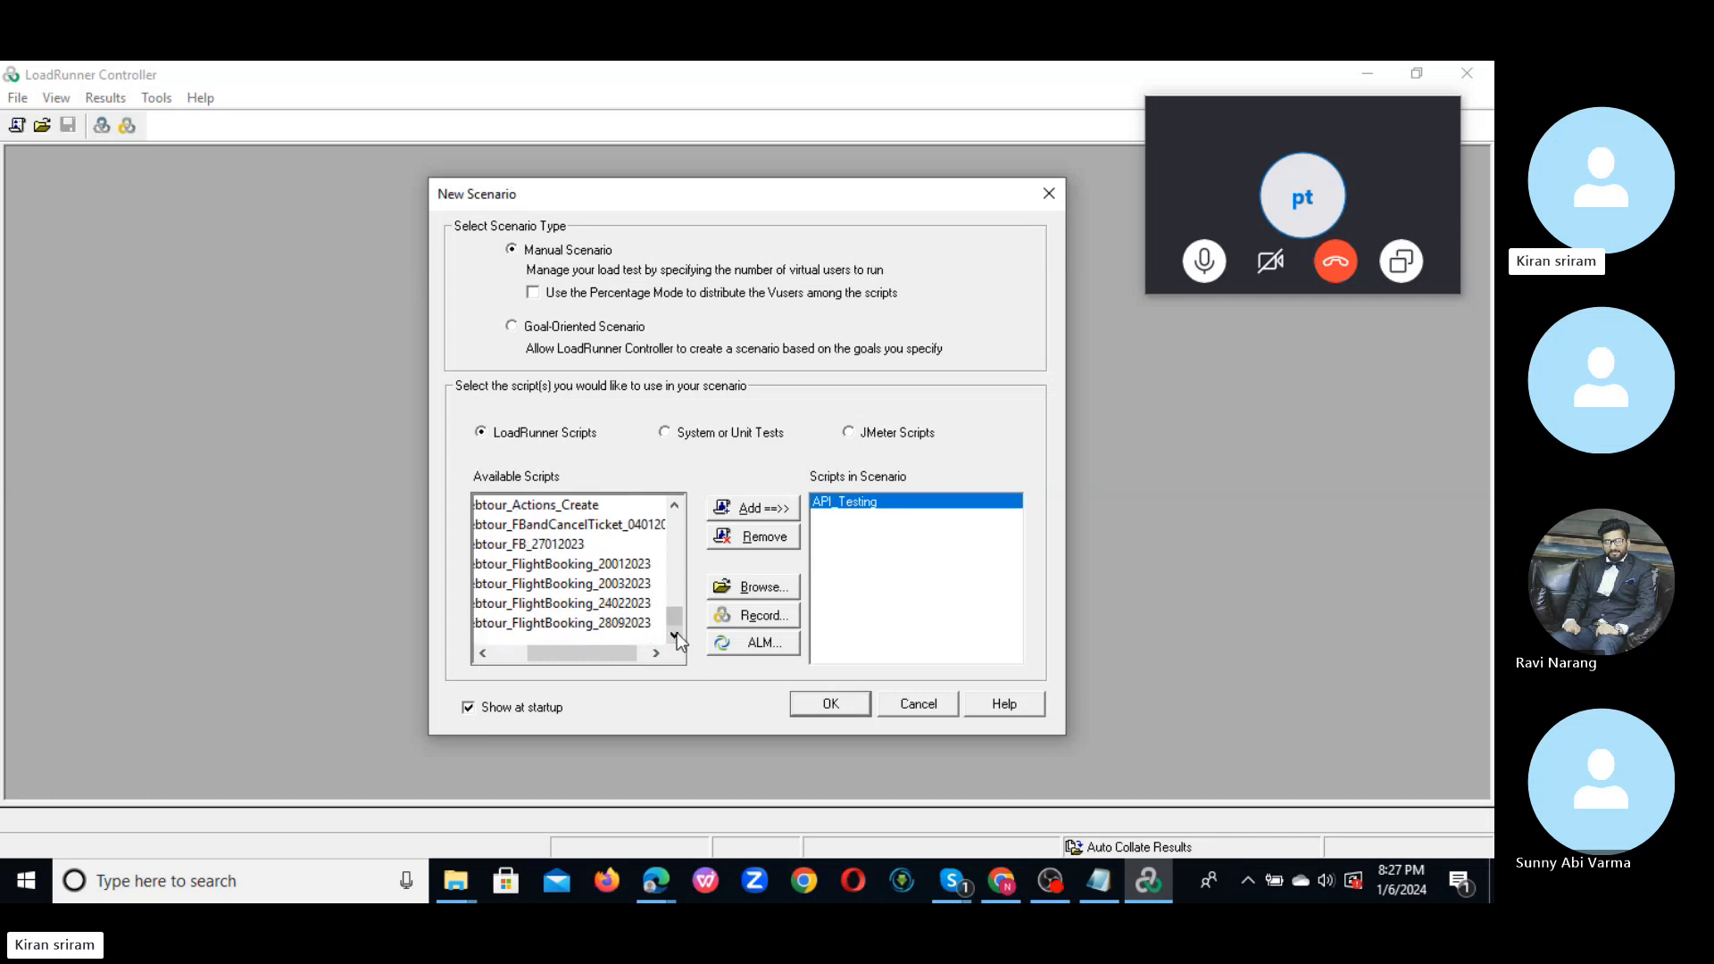
pyautogui.click(607, 623)
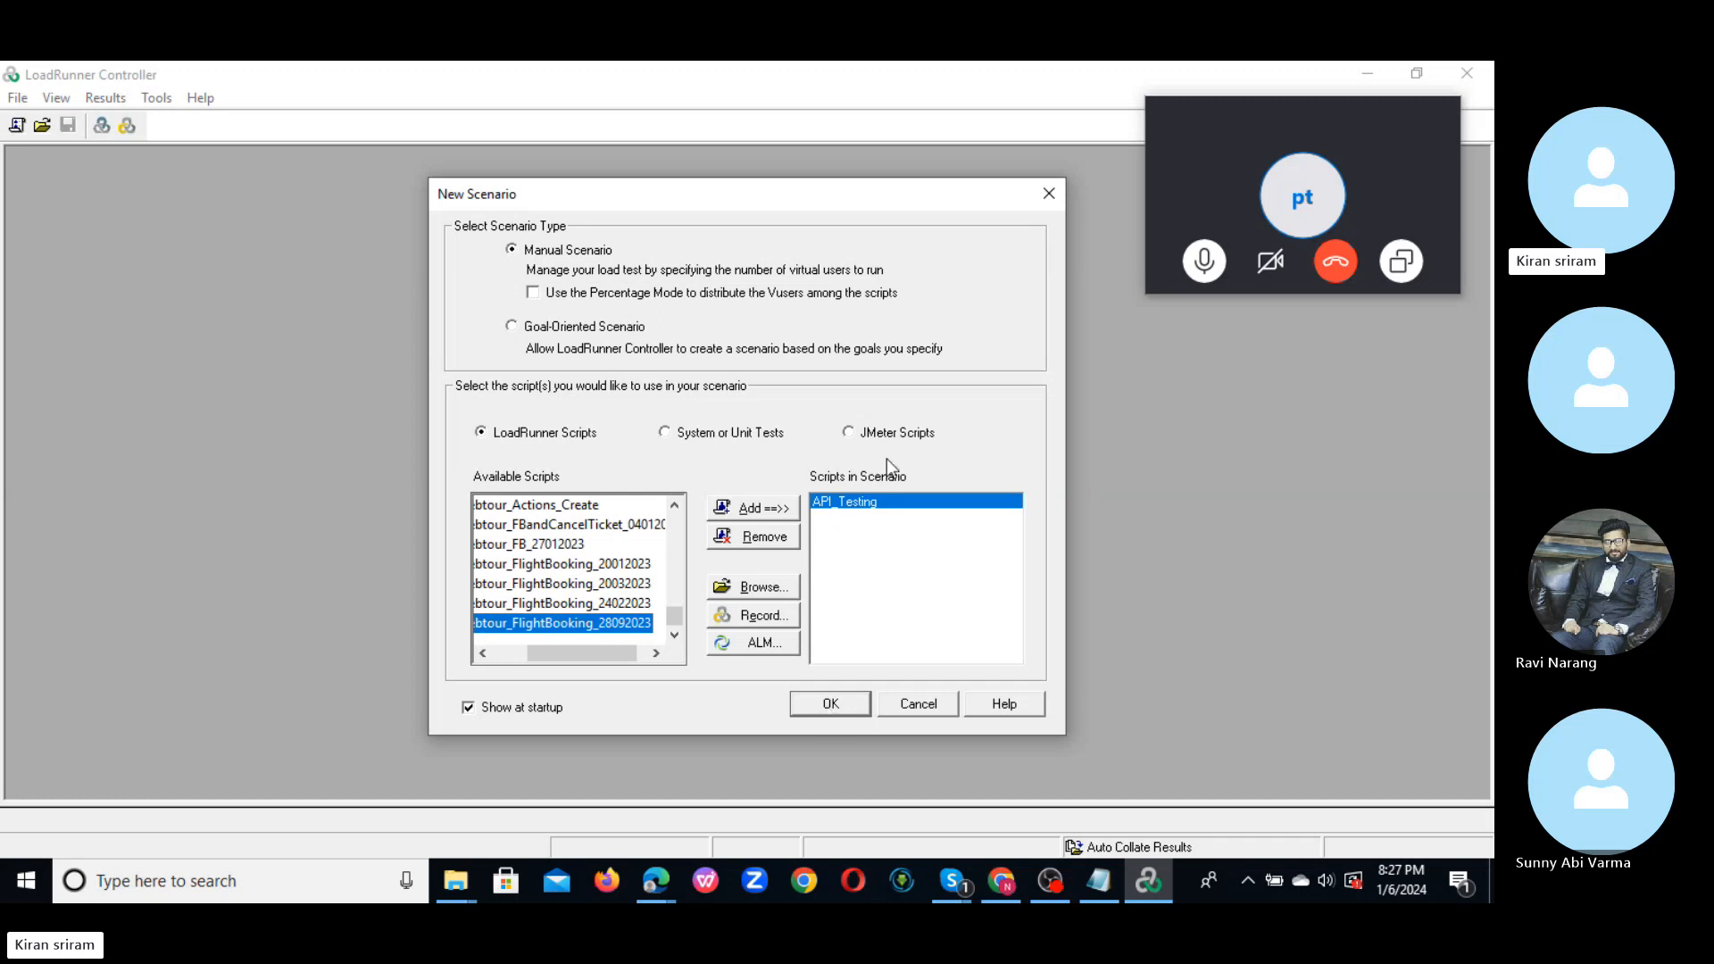
pyautogui.click(757, 510)
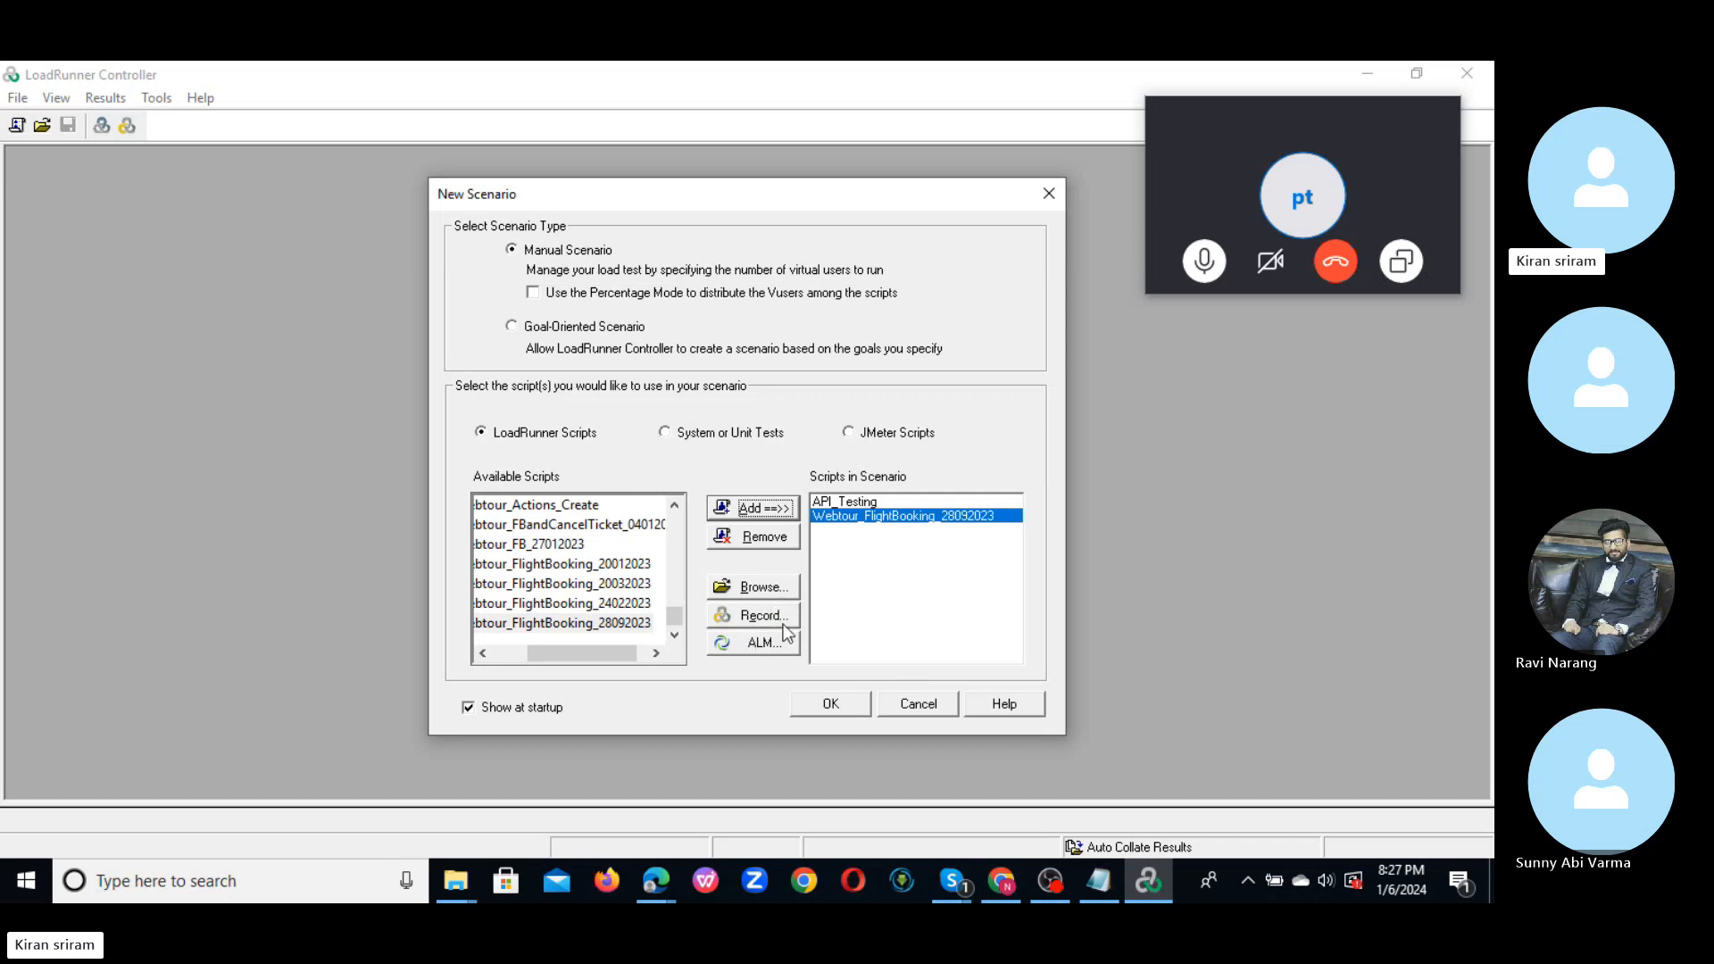
pyautogui.click(776, 542)
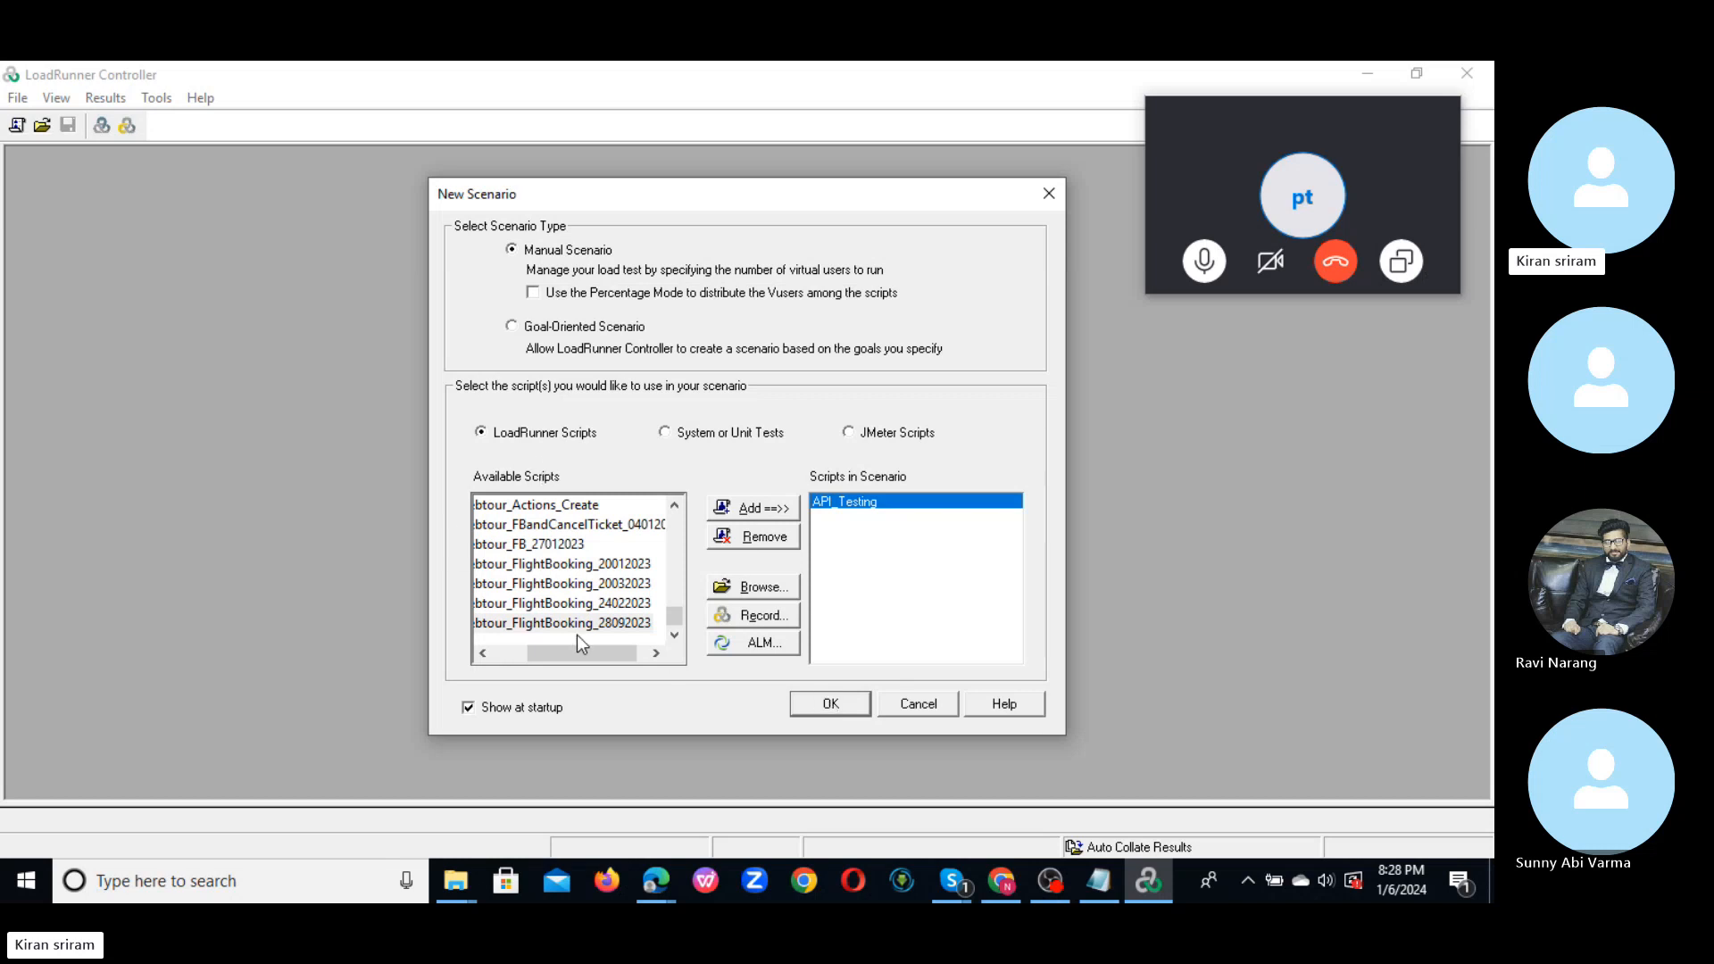
# - Look at the script folder without opening a script, and create the manual scenario with API_Testing
pyautogui.click(768, 591)
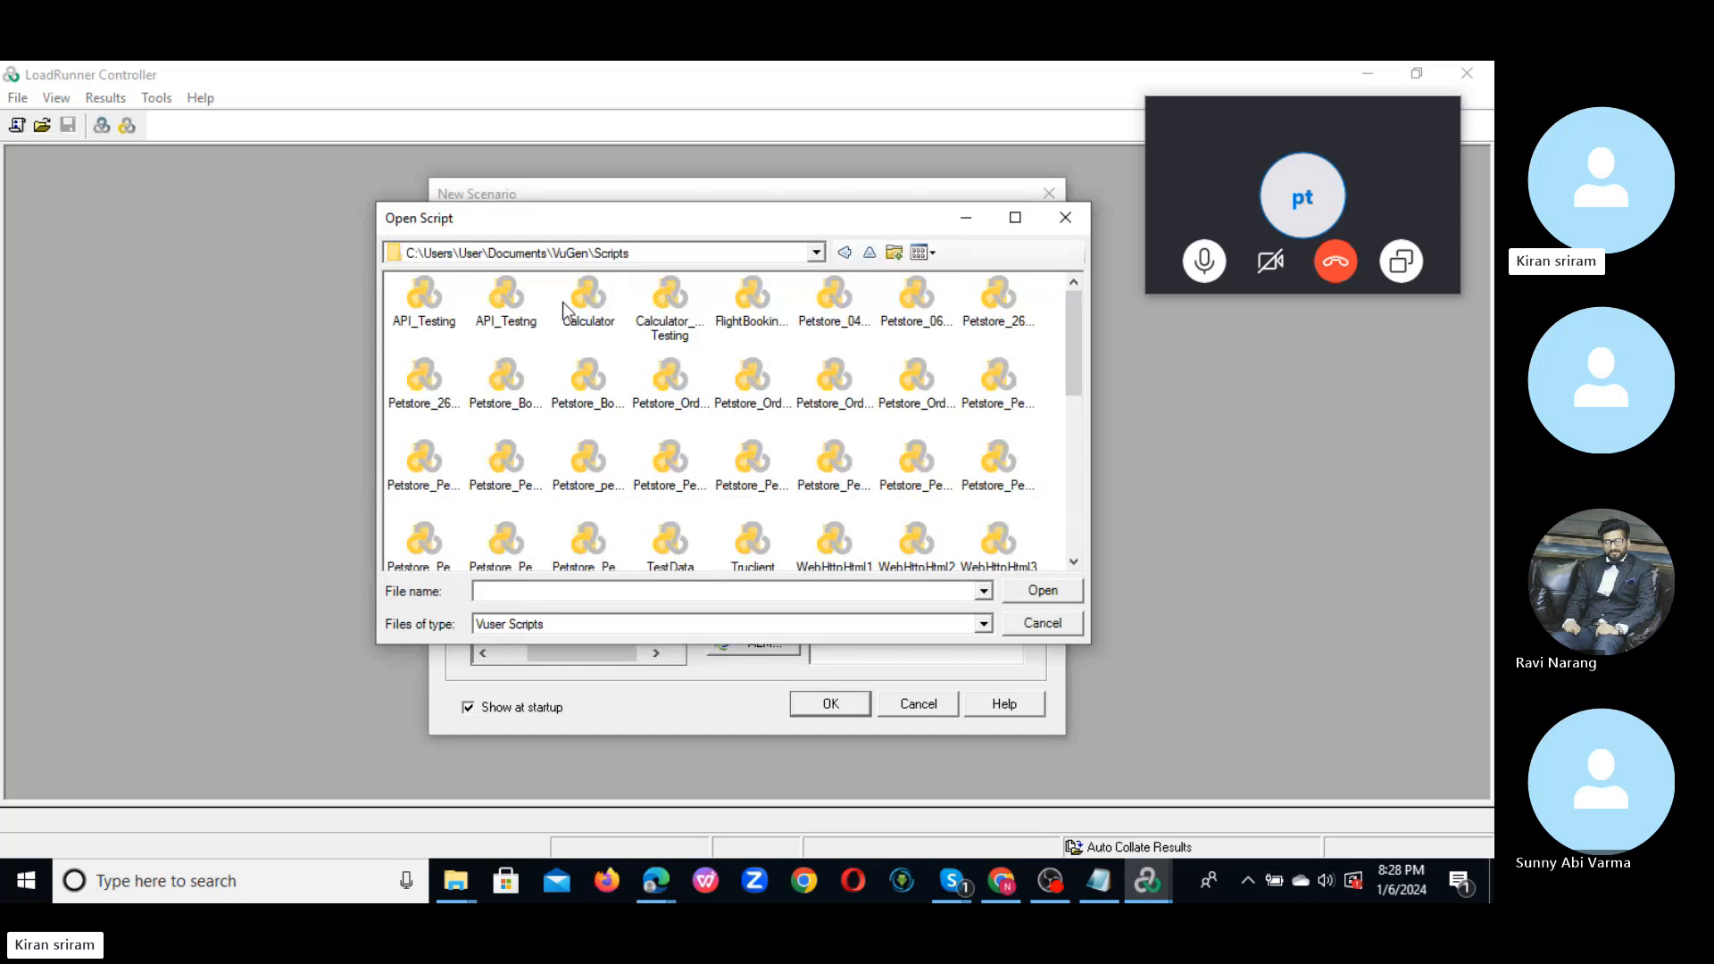
pyautogui.click(1059, 230)
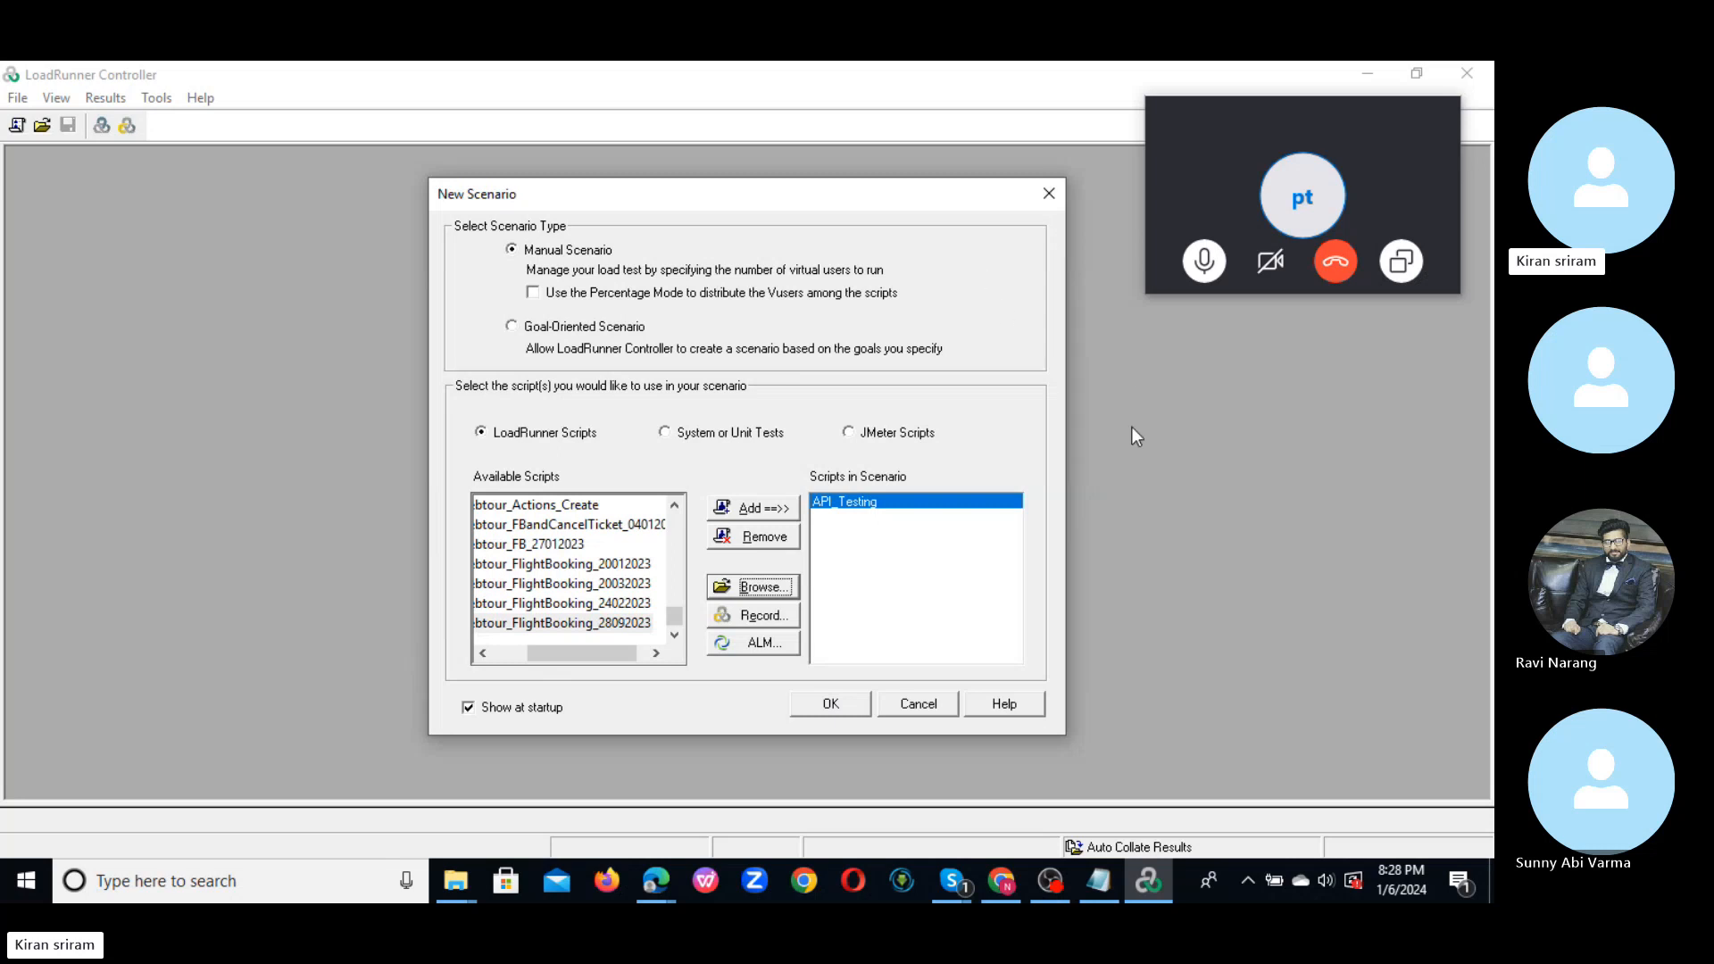
pyautogui.click(835, 709)
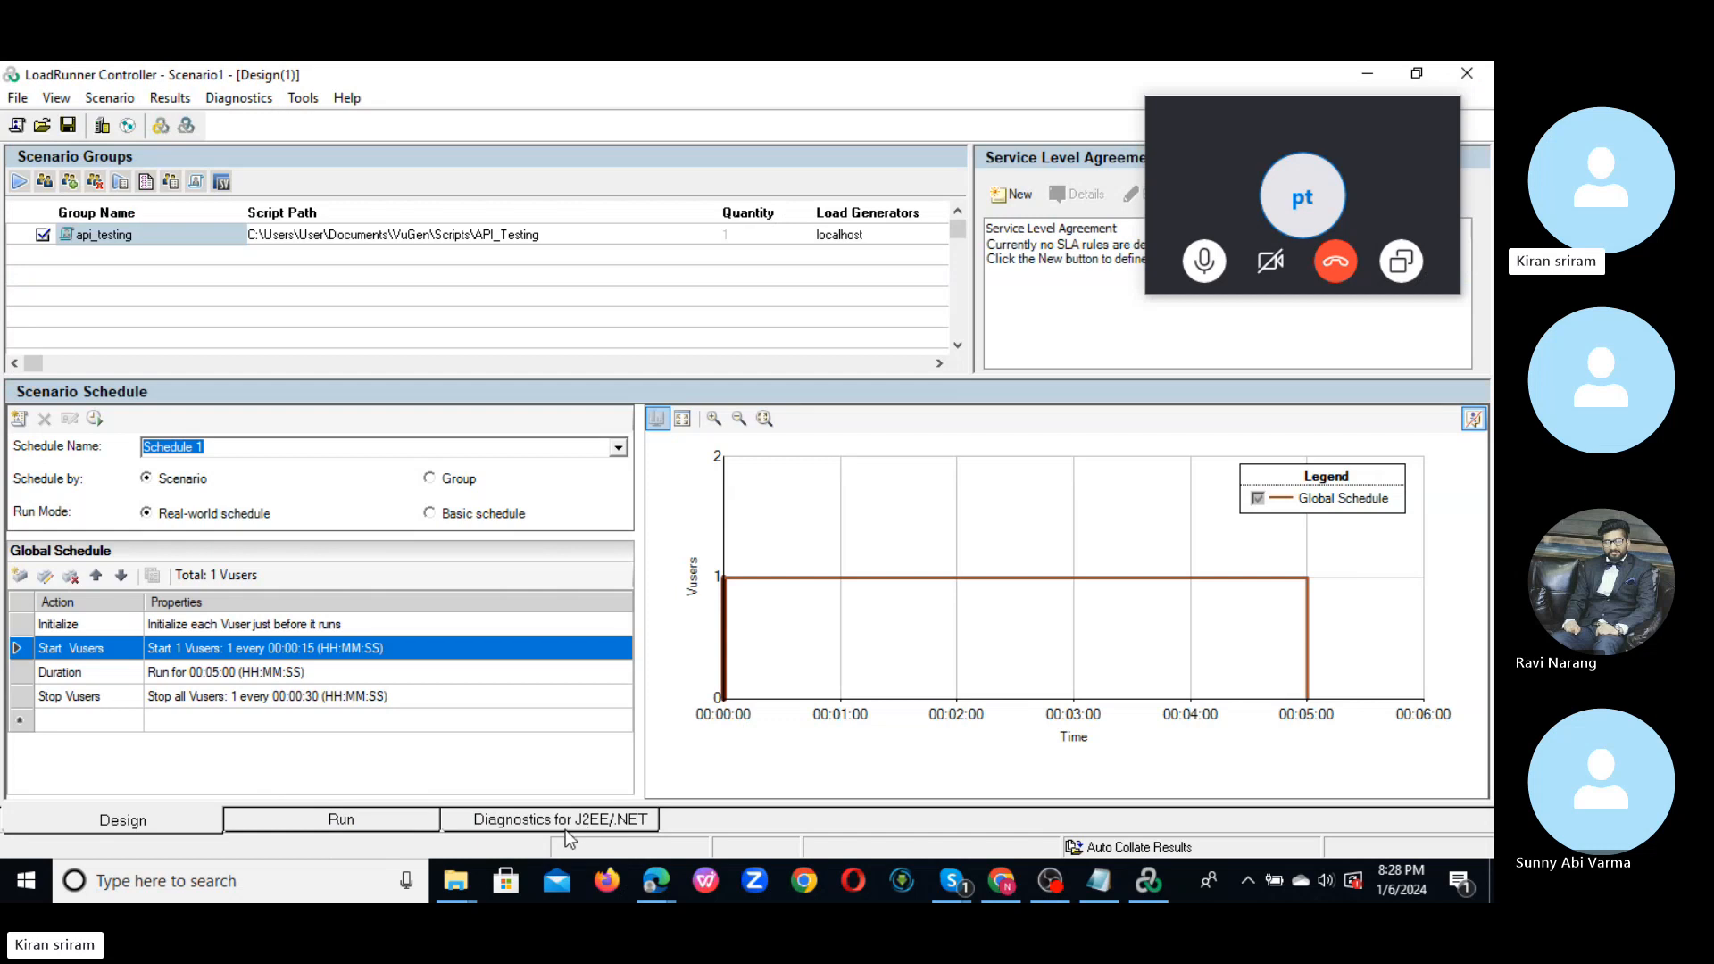
# - Examine the scenario's Run view with its runtime graphs and return to the Design view
pyautogui.click(103, 820)
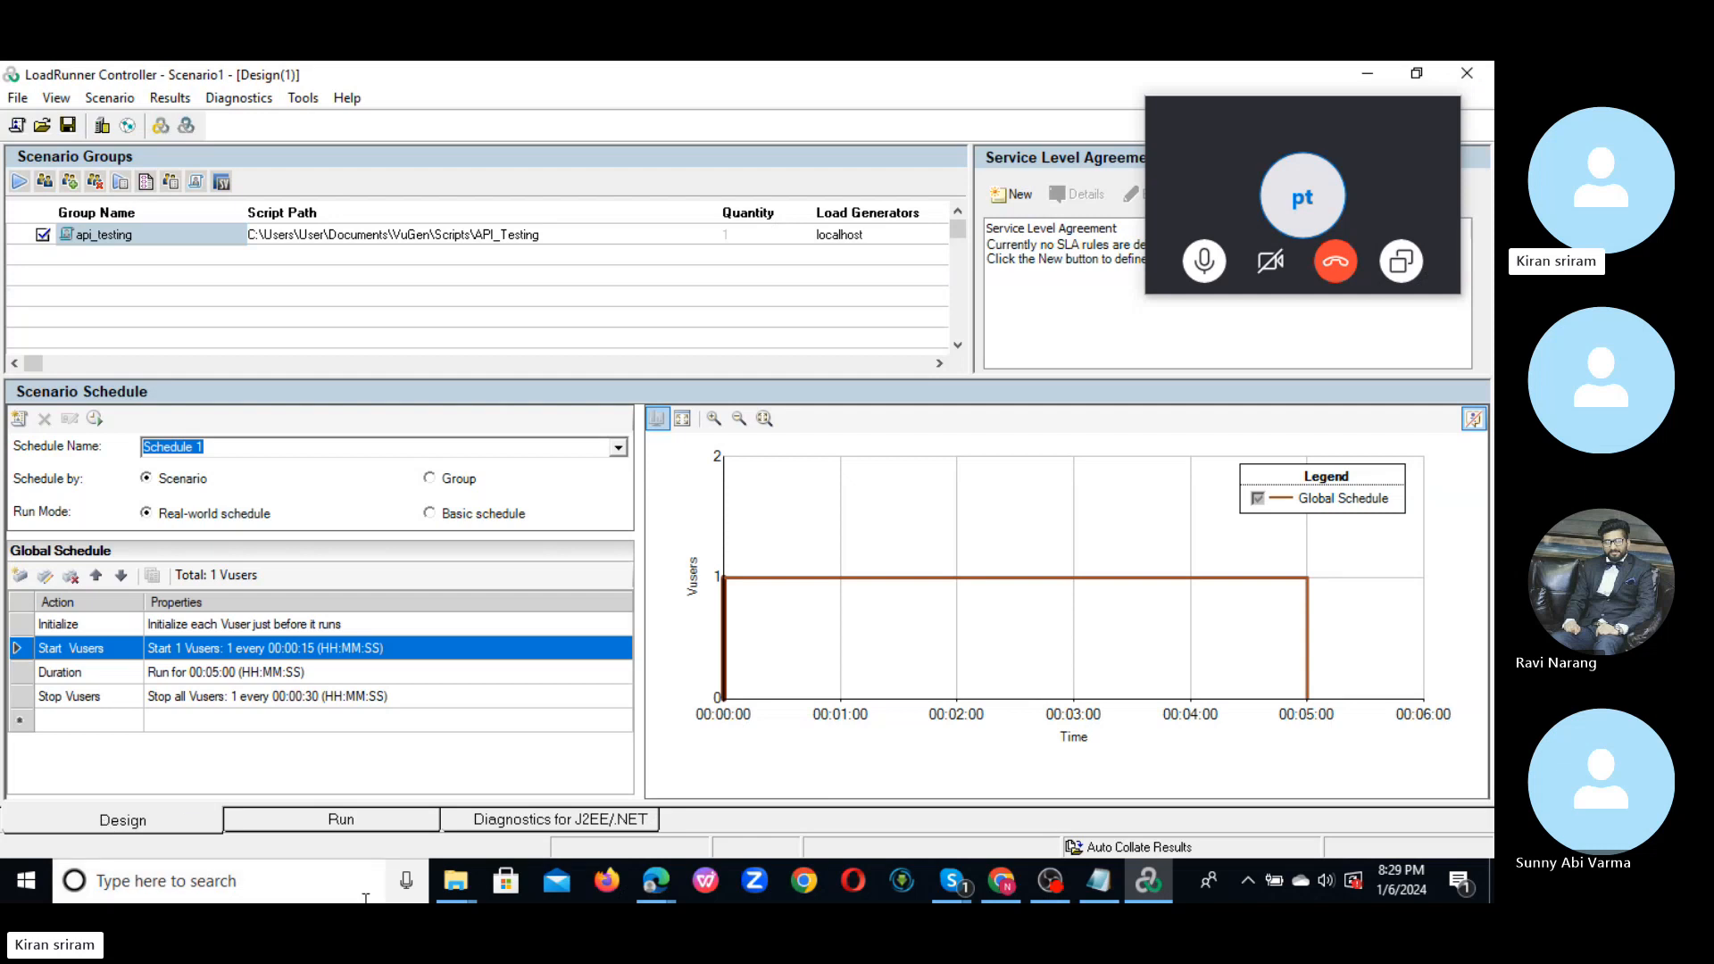
pyautogui.click(325, 824)
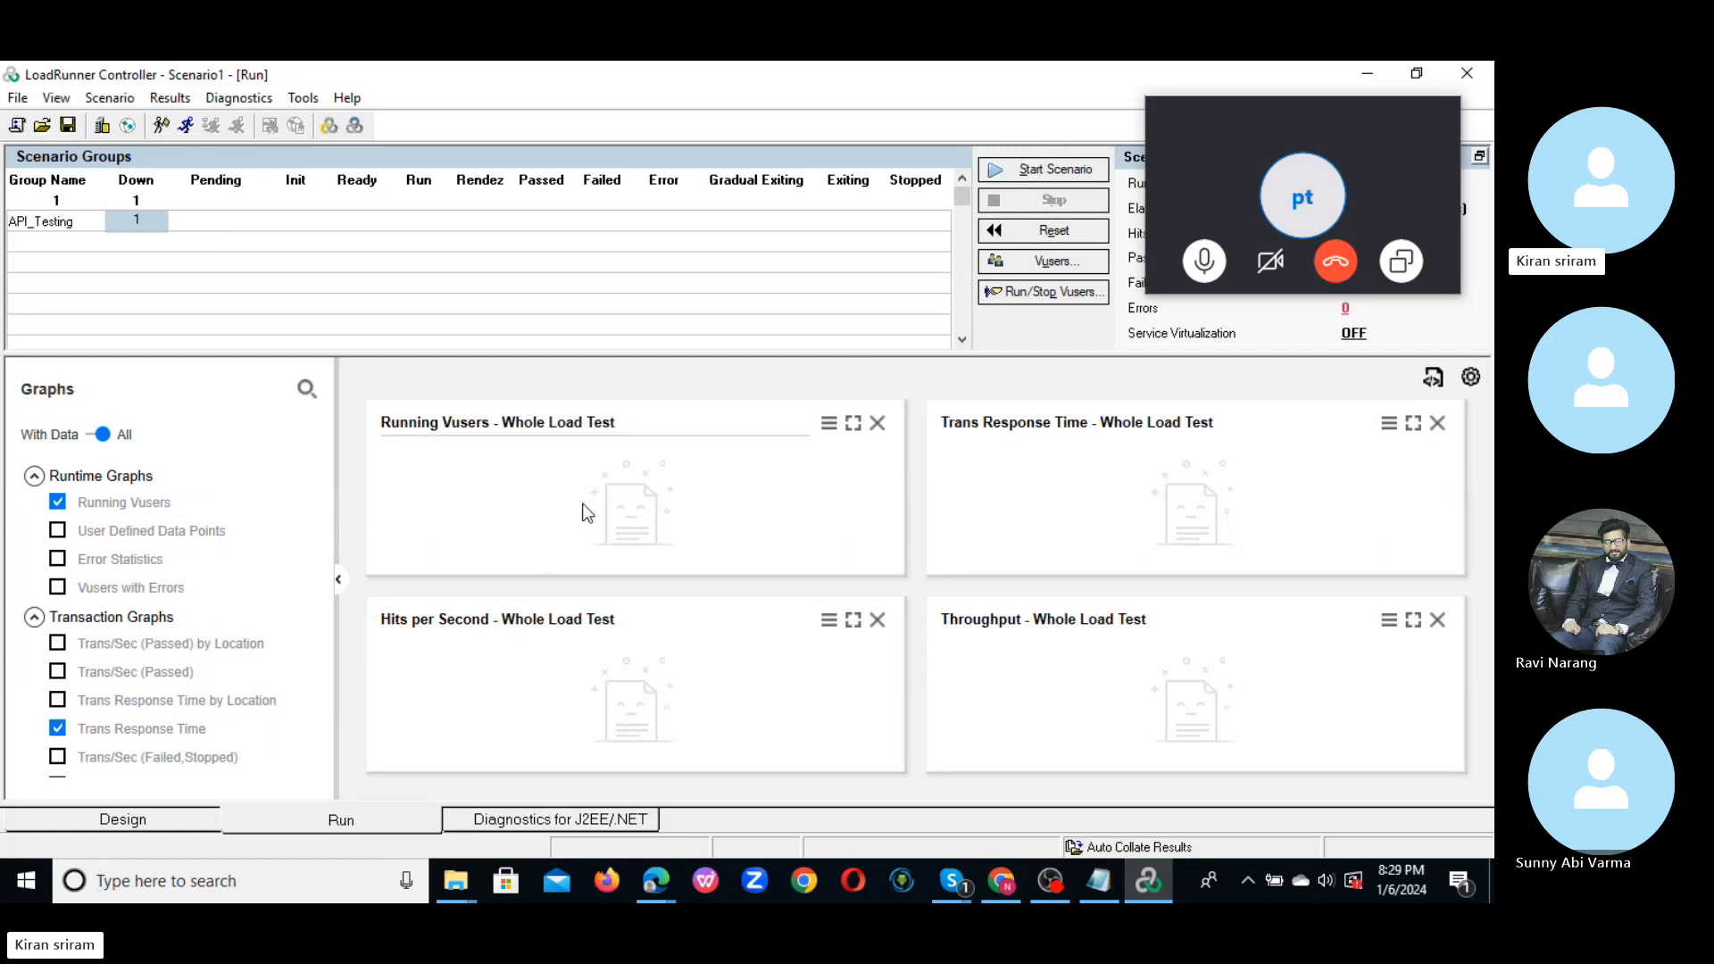
pyautogui.click(119, 827)
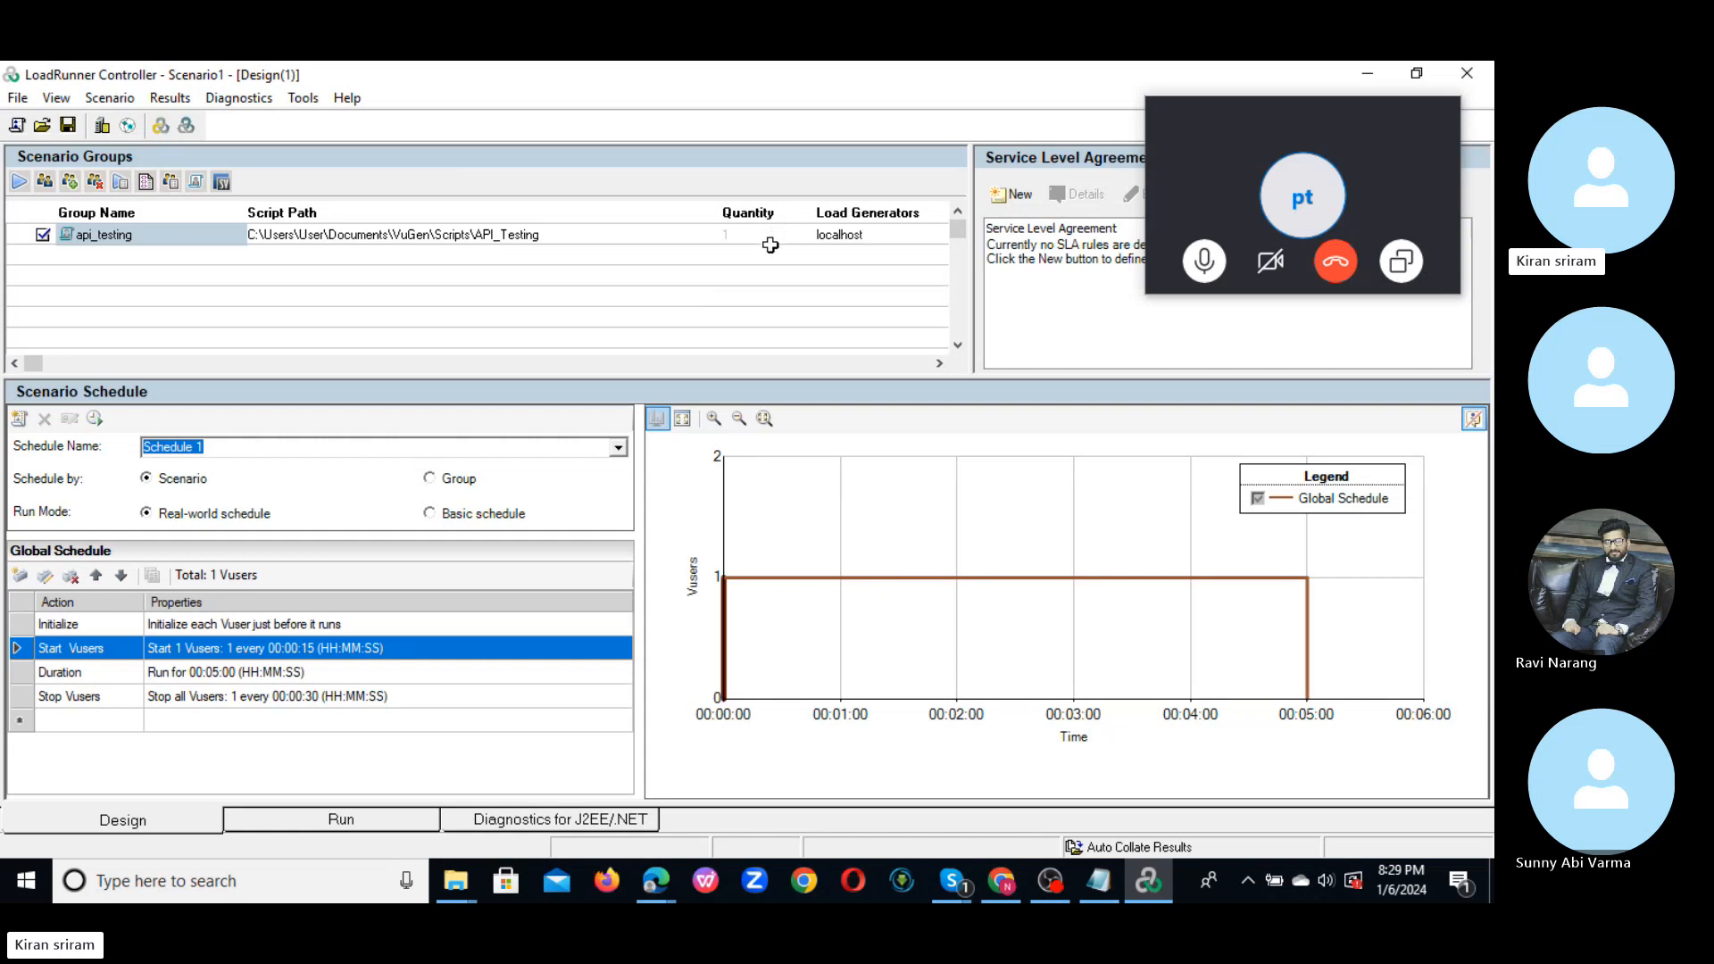
# - Add a new load generator named 127.0.0.1 on the Windows platform for the api_testing group
pyautogui.click(944, 237)
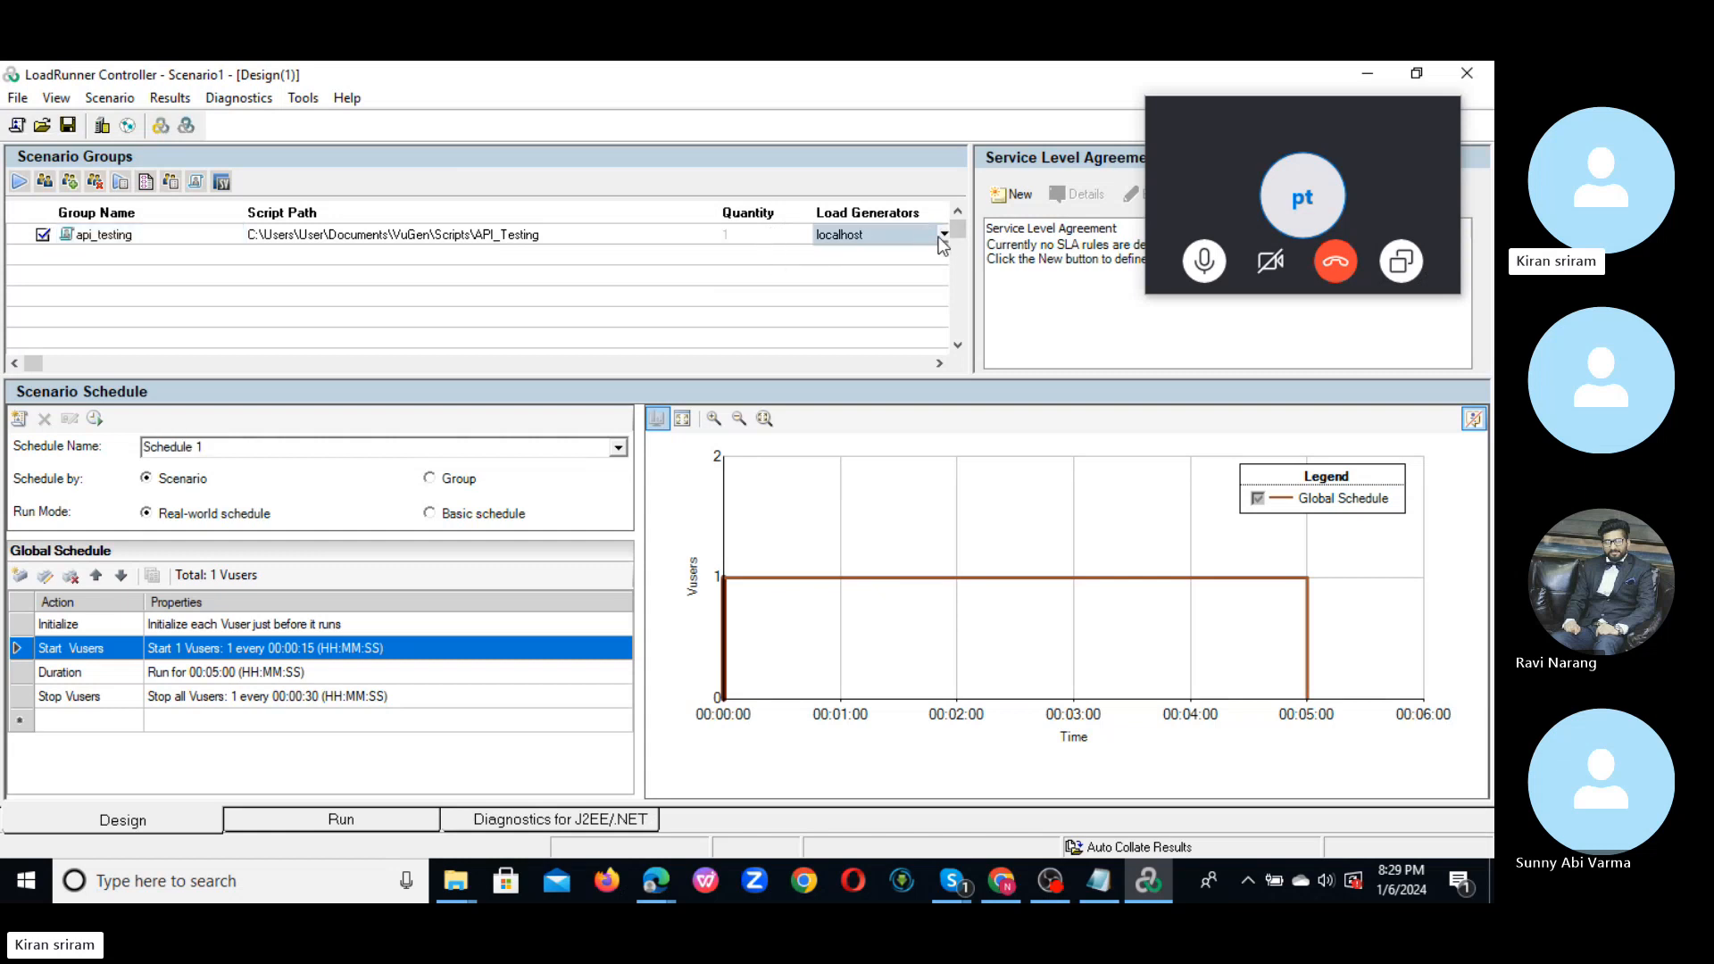
pyautogui.click(944, 235)
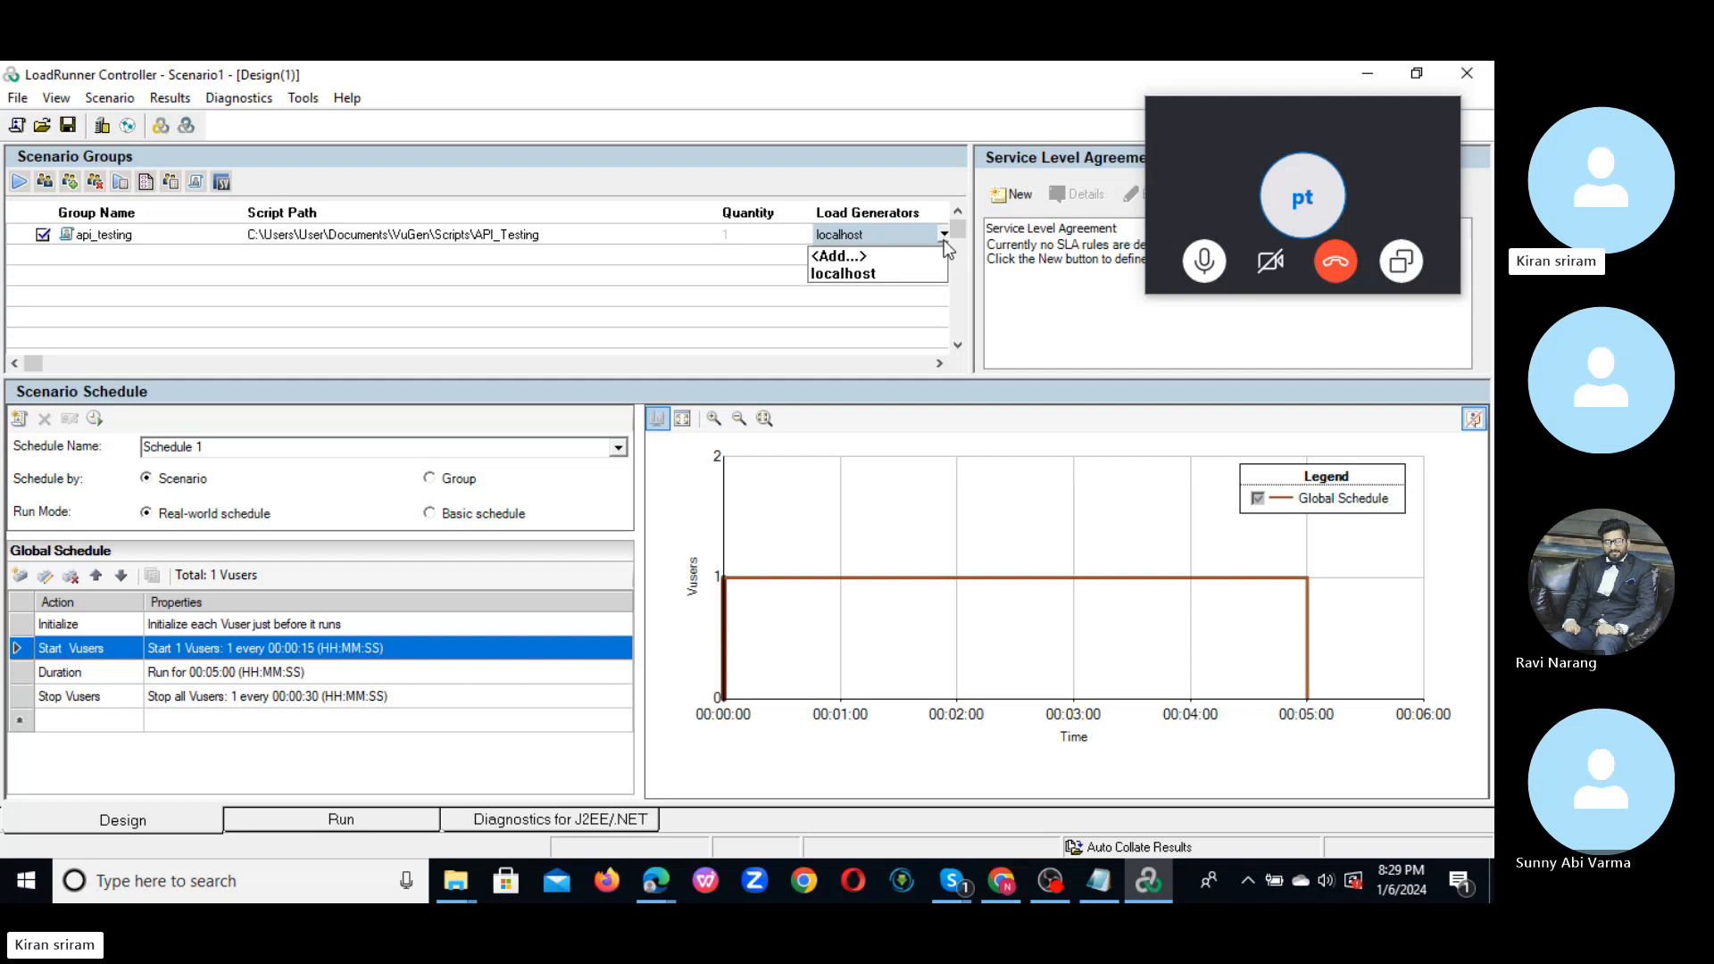
pyautogui.click(843, 254)
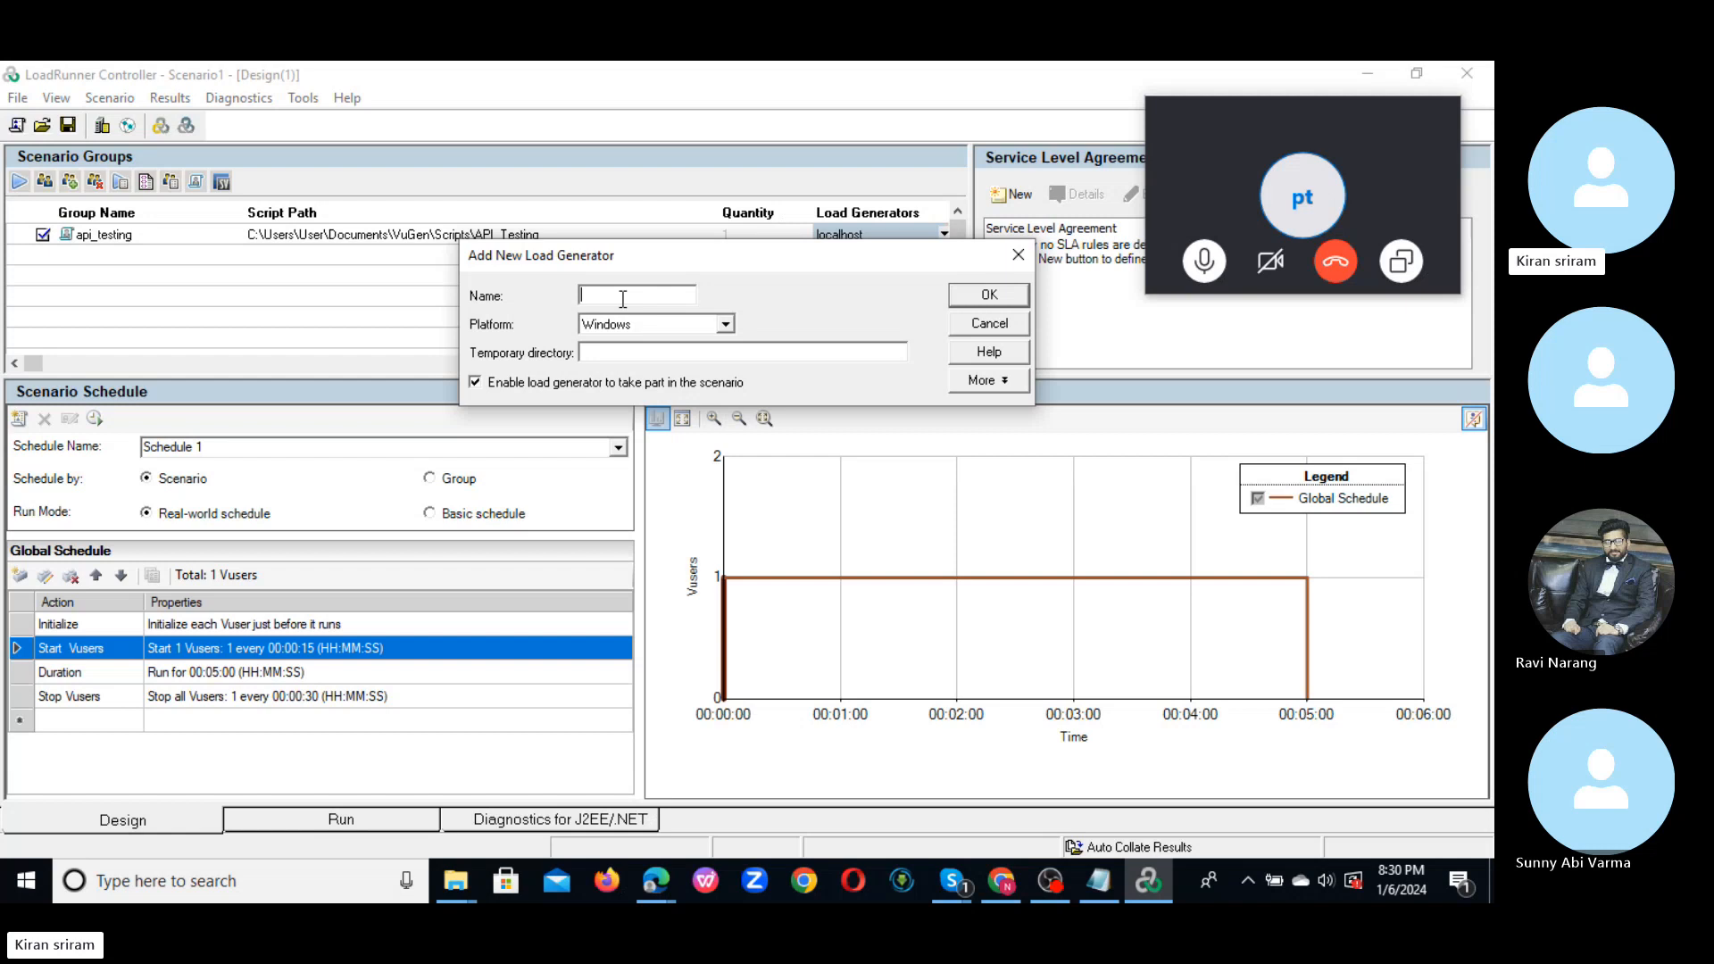
pyautogui.write('127.0.0.1')
pyautogui.click(727, 325)
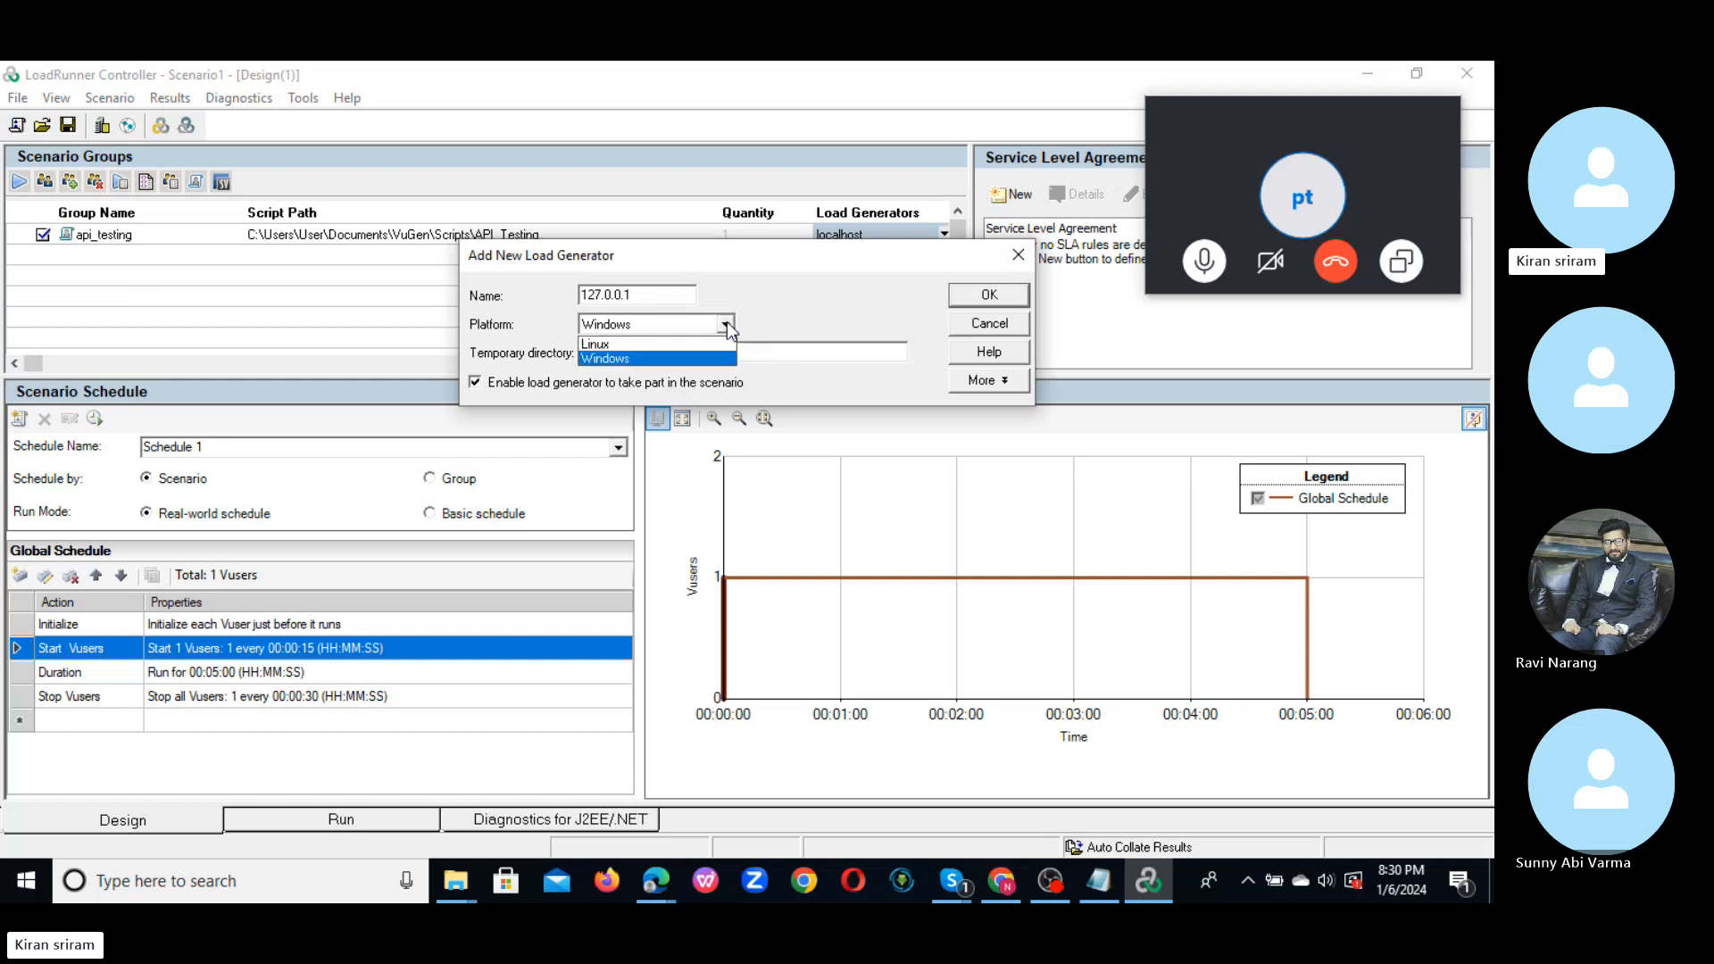
pyautogui.click(727, 325)
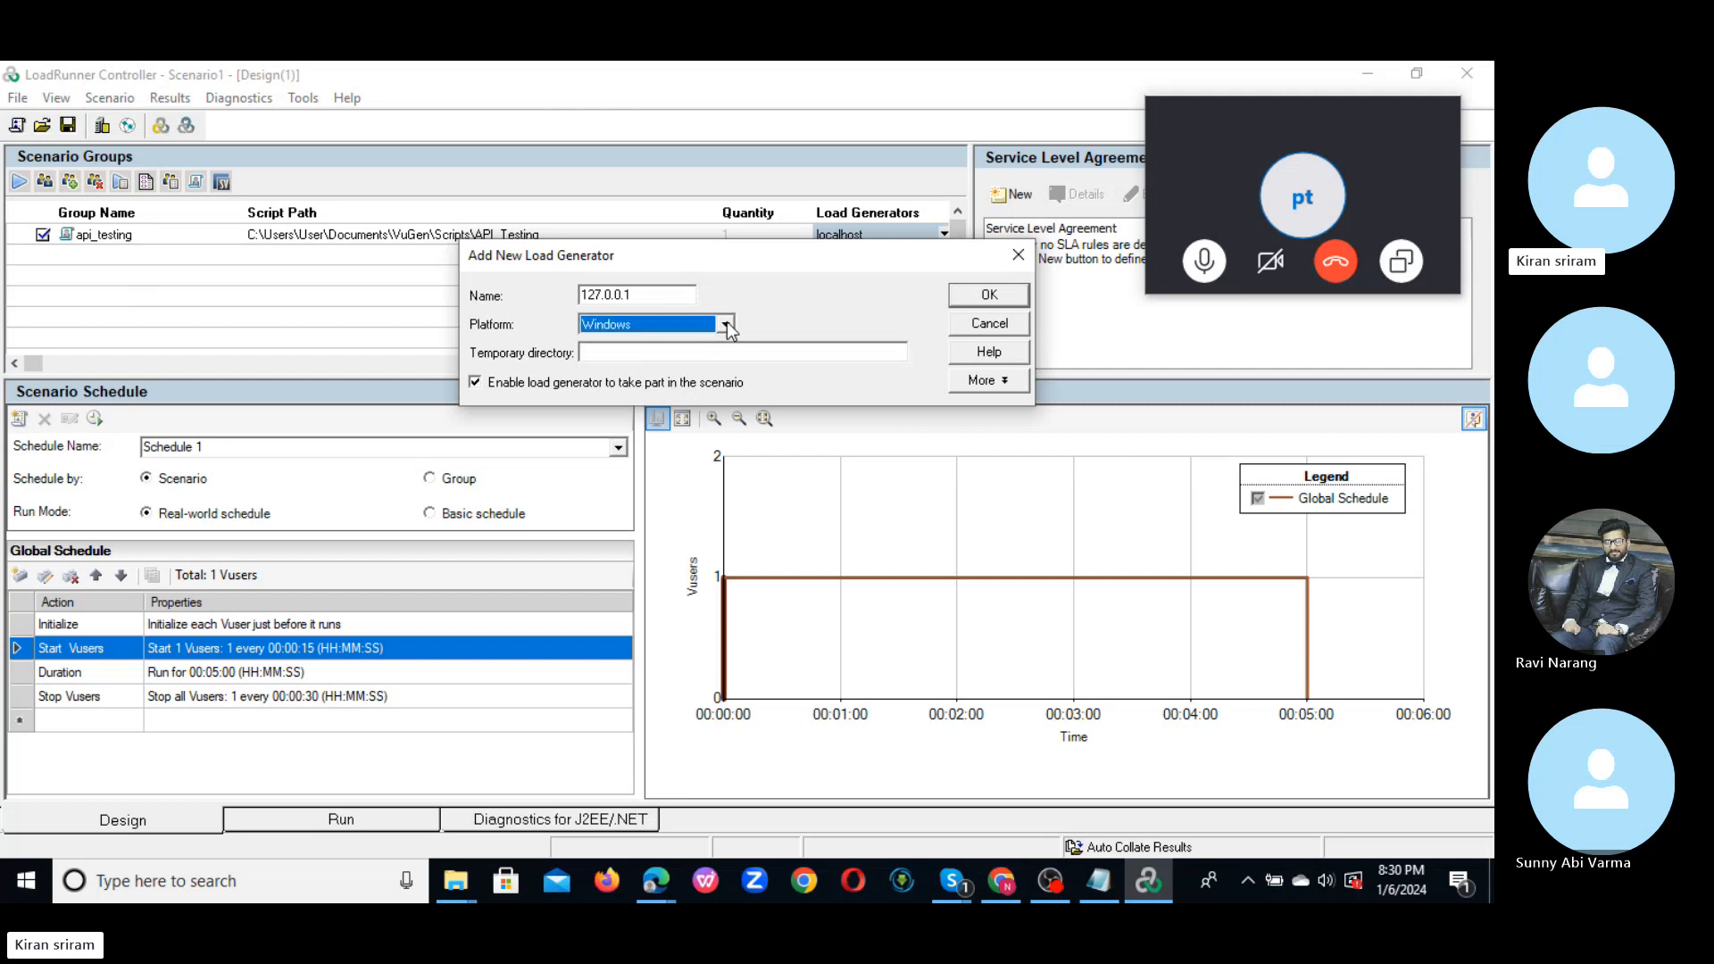
pyautogui.click(989, 296)
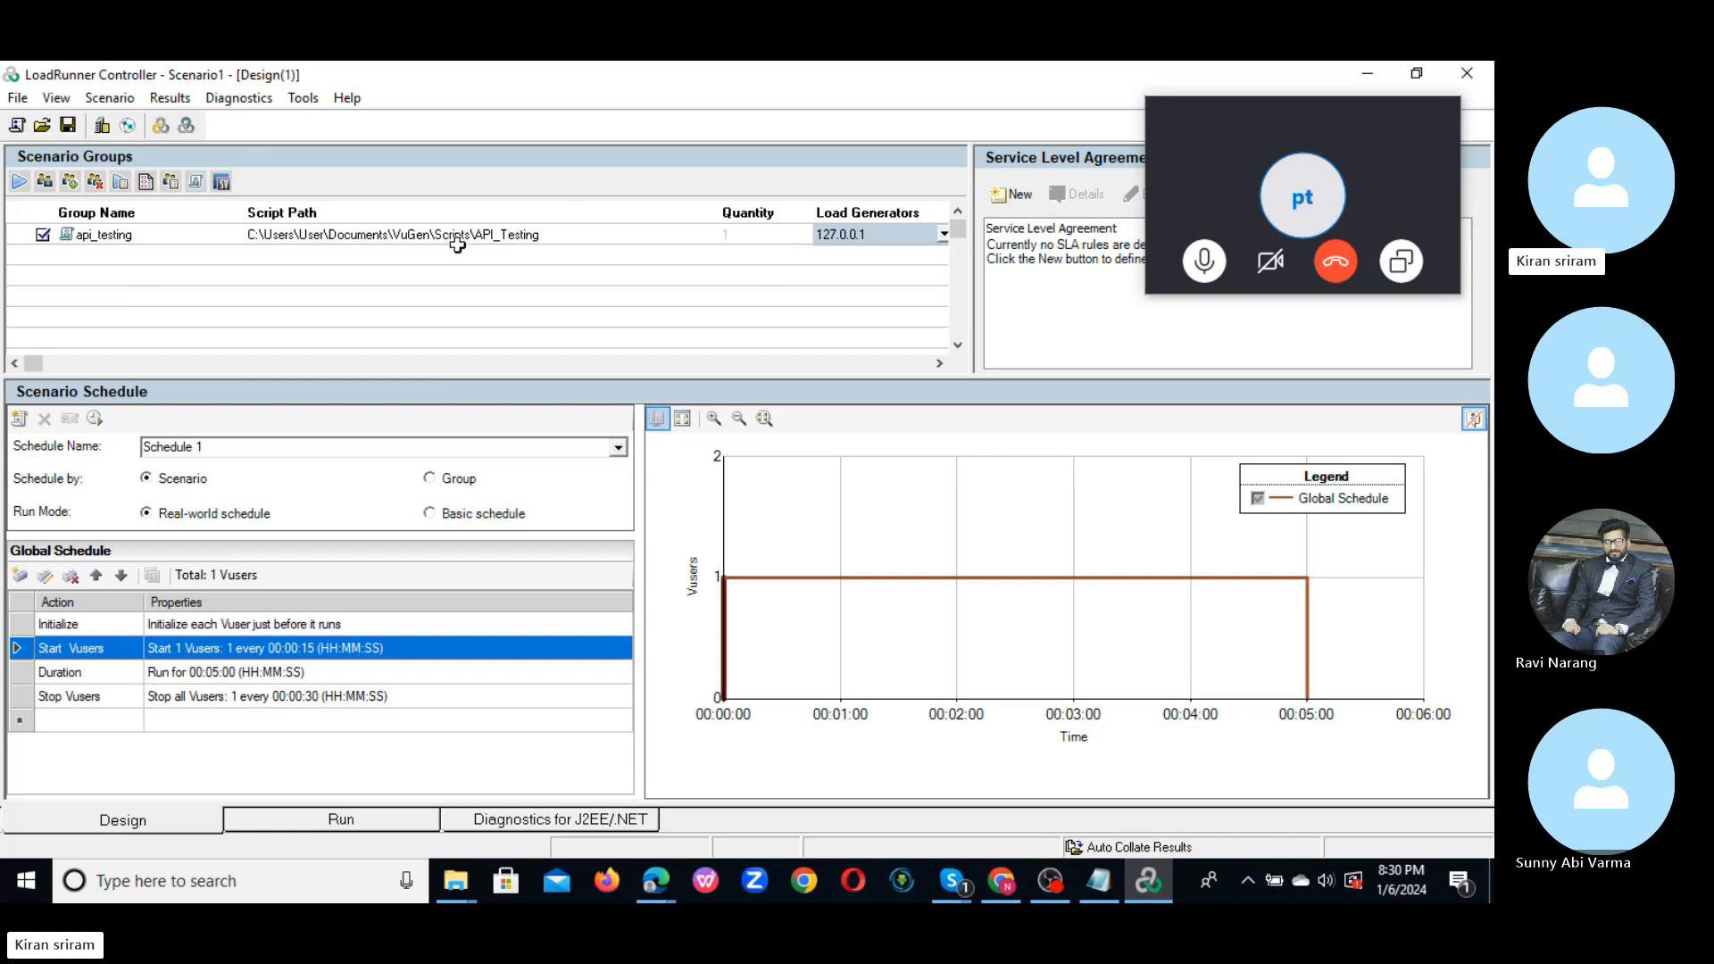
# - Look at the list of scripts available for a second scenario group without adding one
pyautogui.click(126, 257)
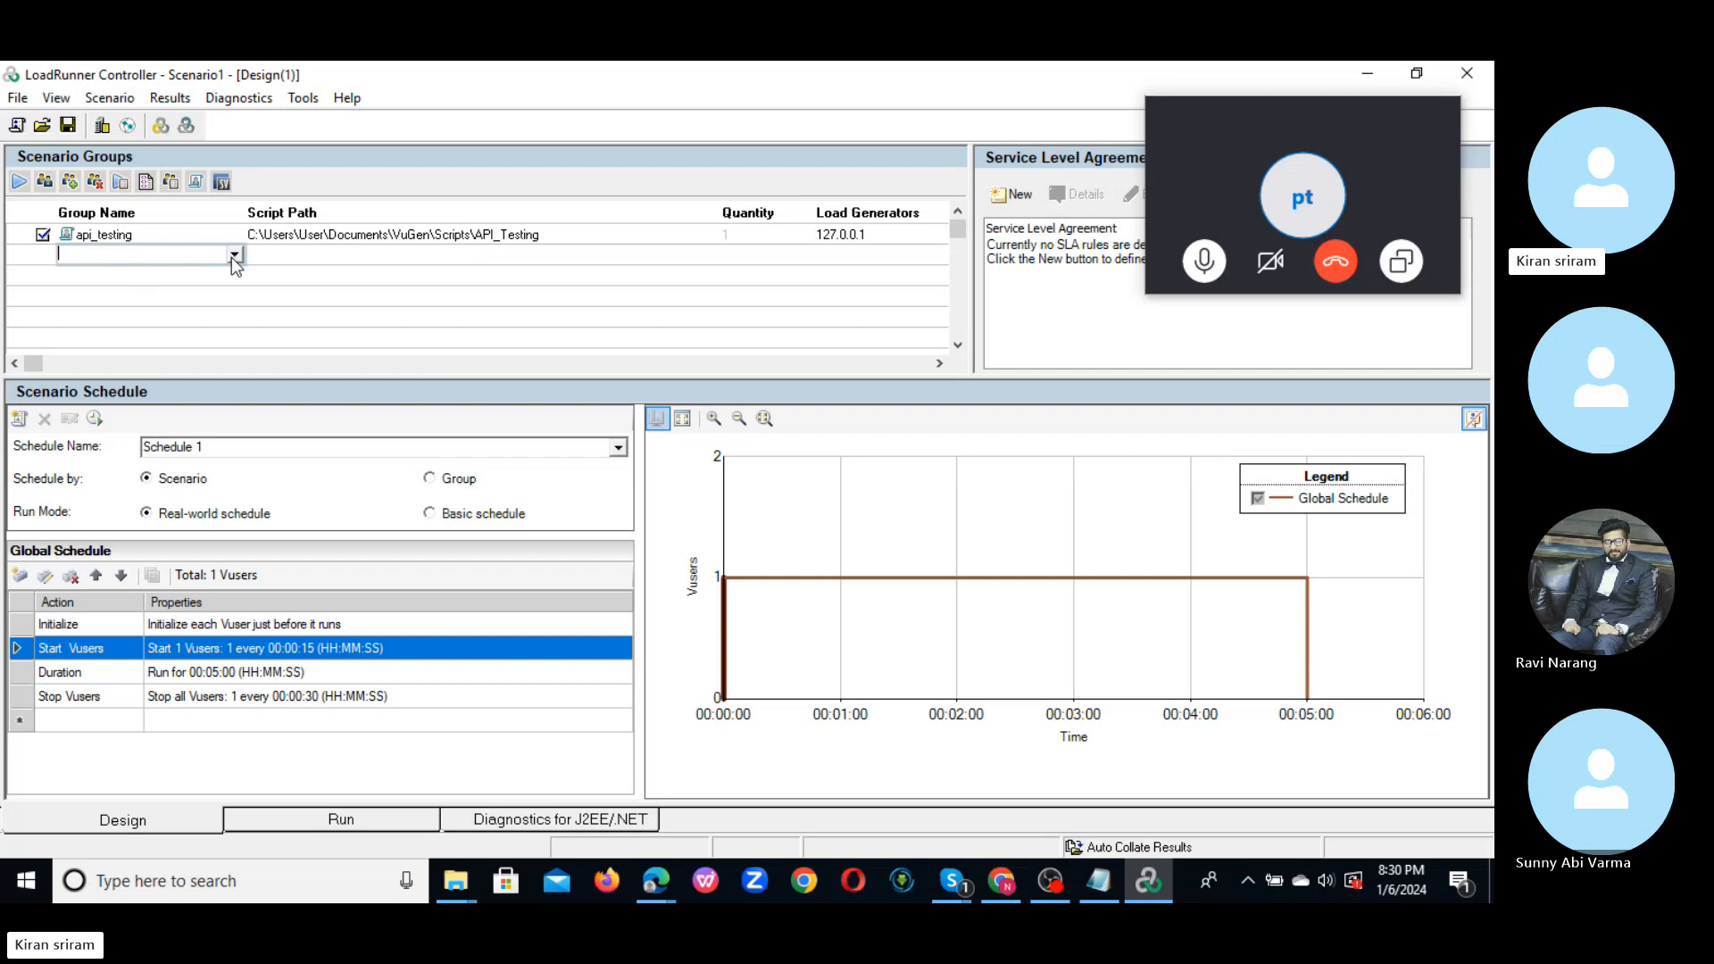
pyautogui.click(234, 256)
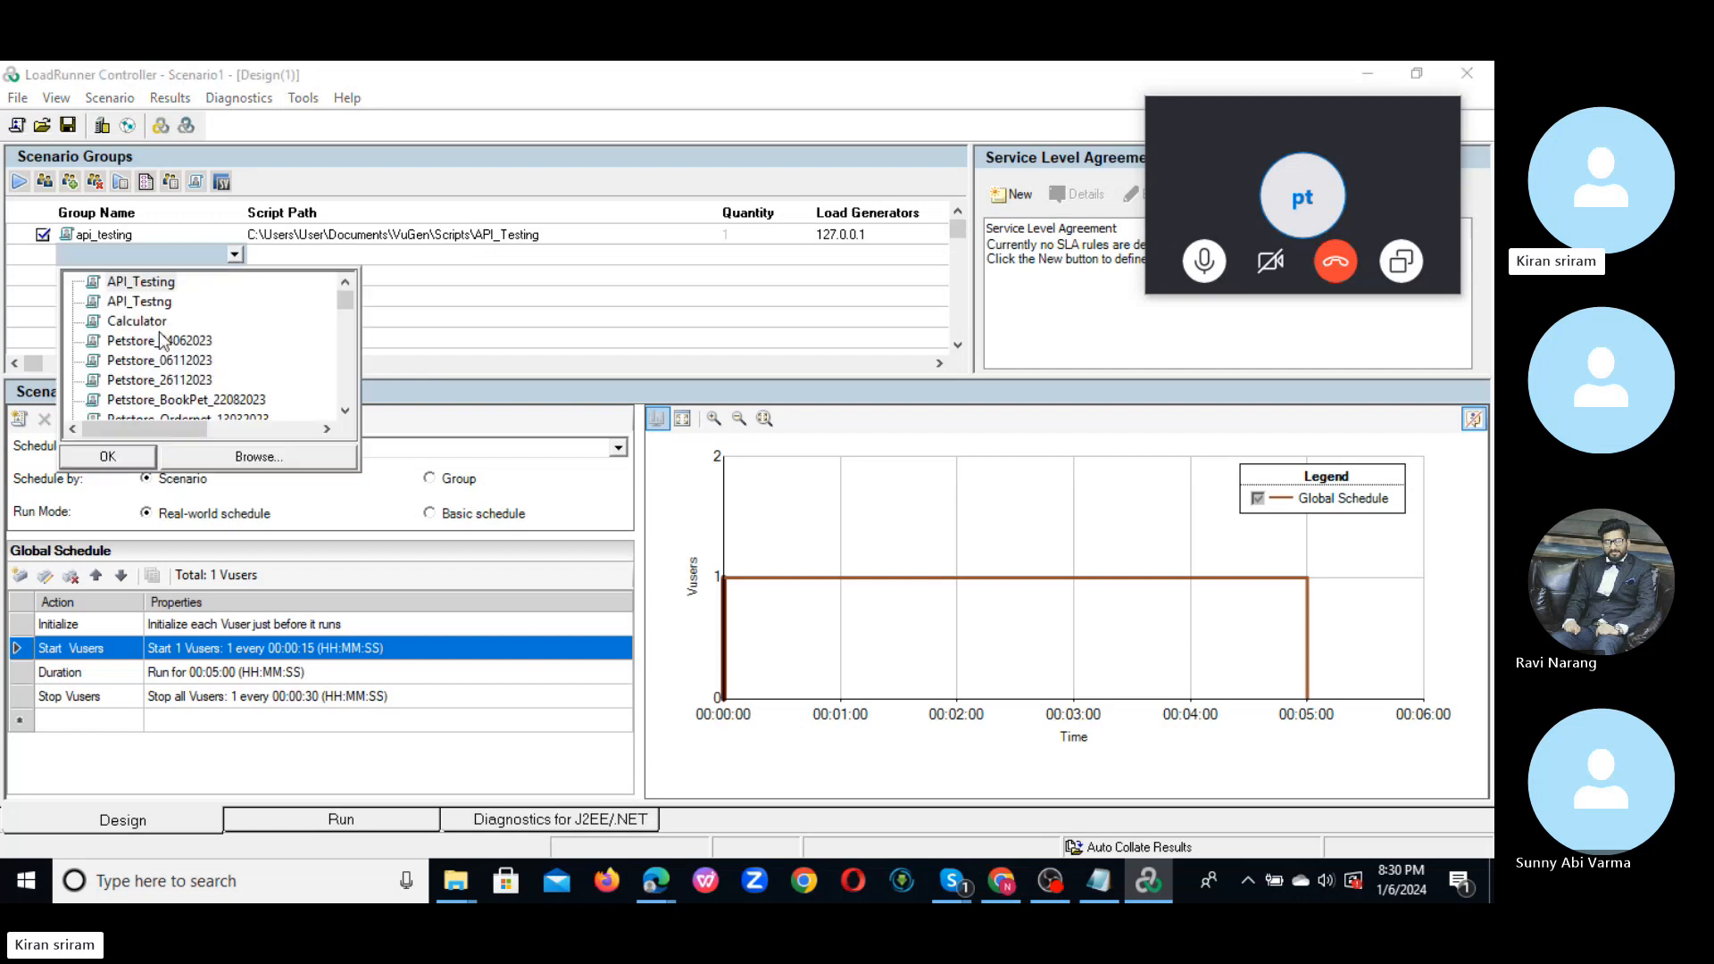
pyautogui.click(486, 285)
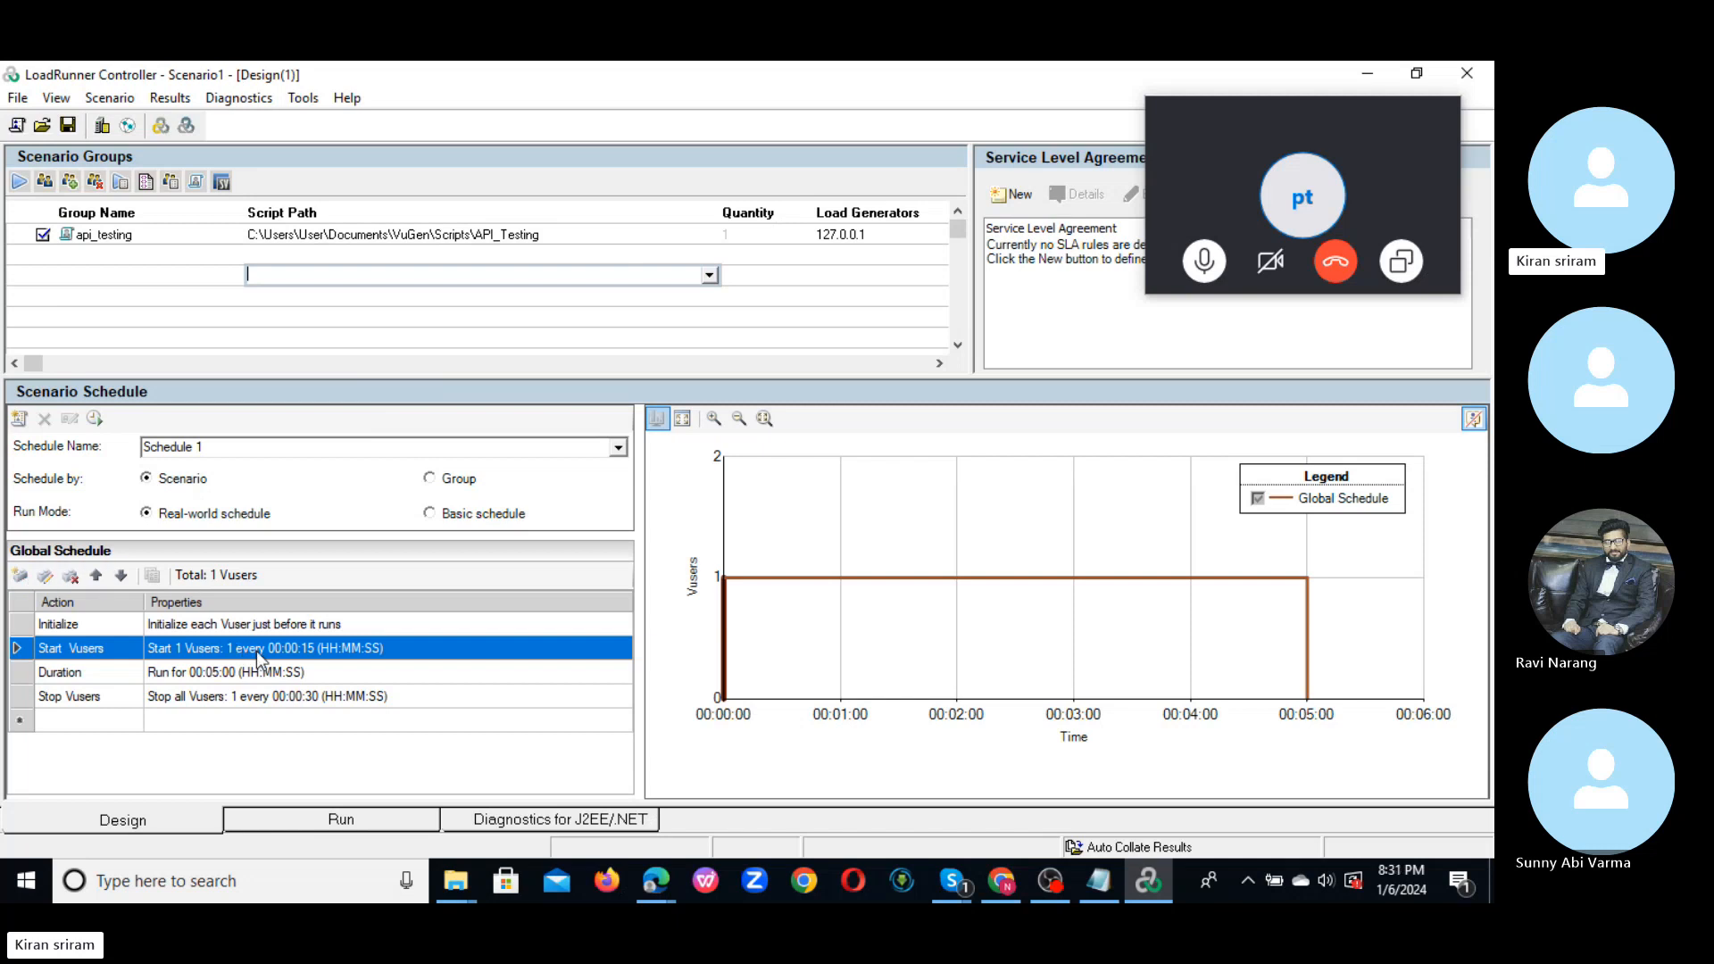
# - Set the Start Vusers action to start 100 Vusers, 10 every 00:00:01
pyautogui.doubleClick(280, 650)
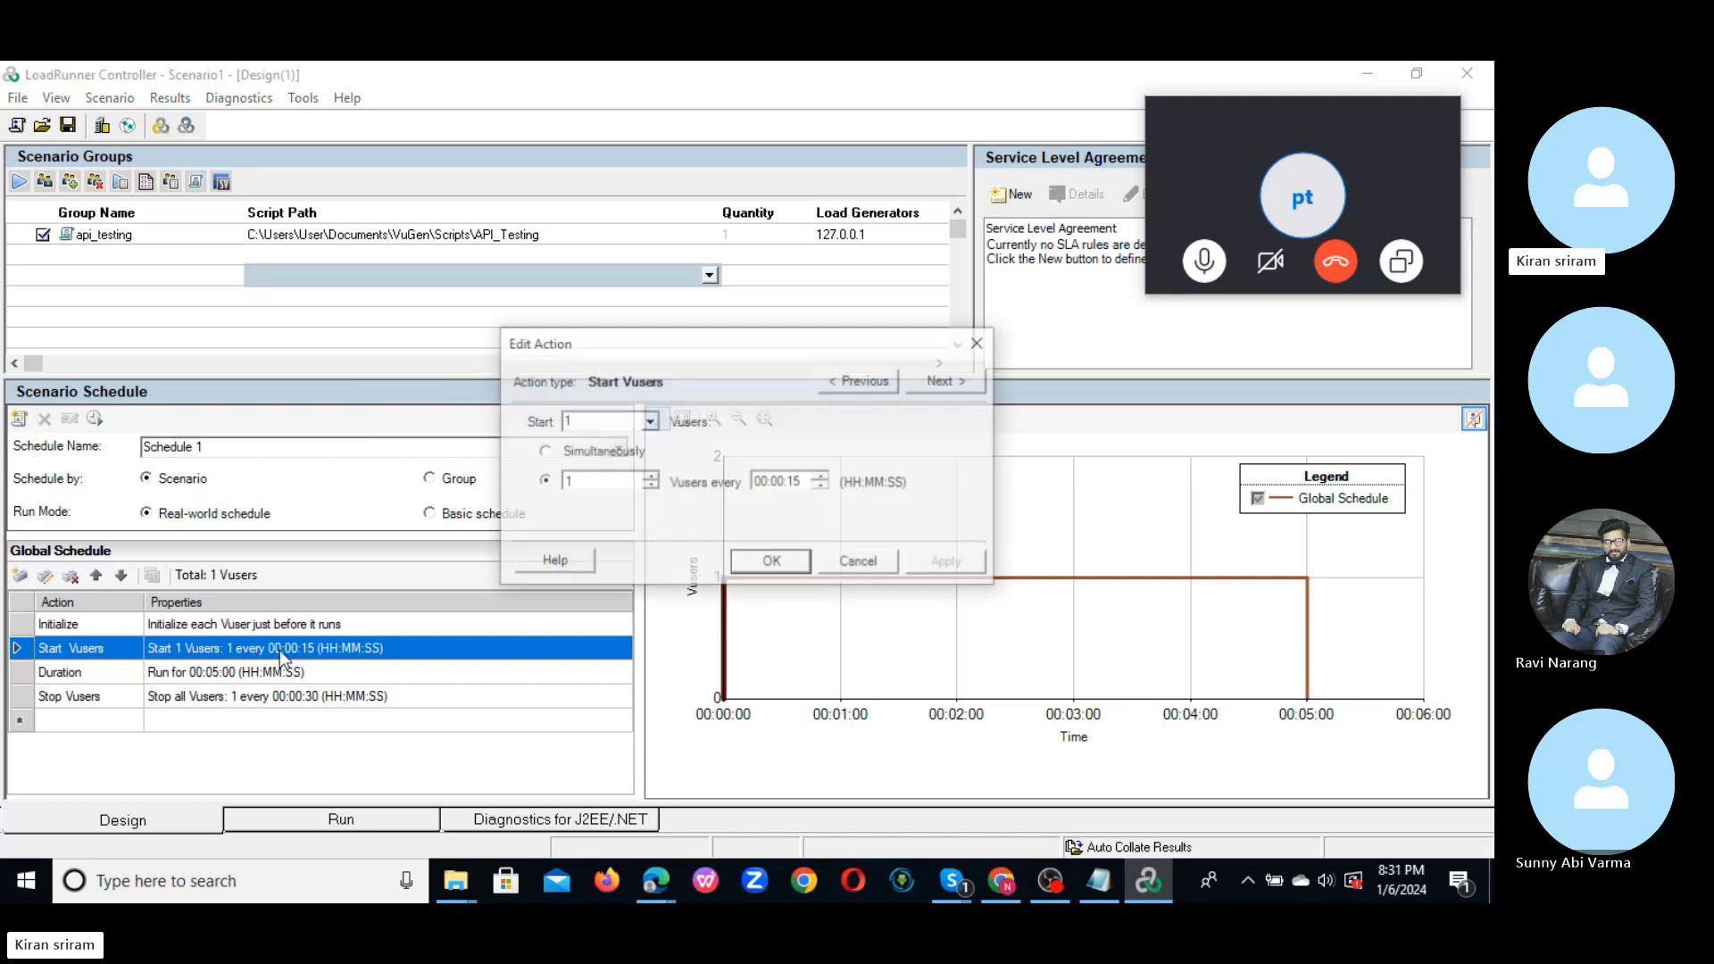
pyautogui.doubleClick(594, 422)
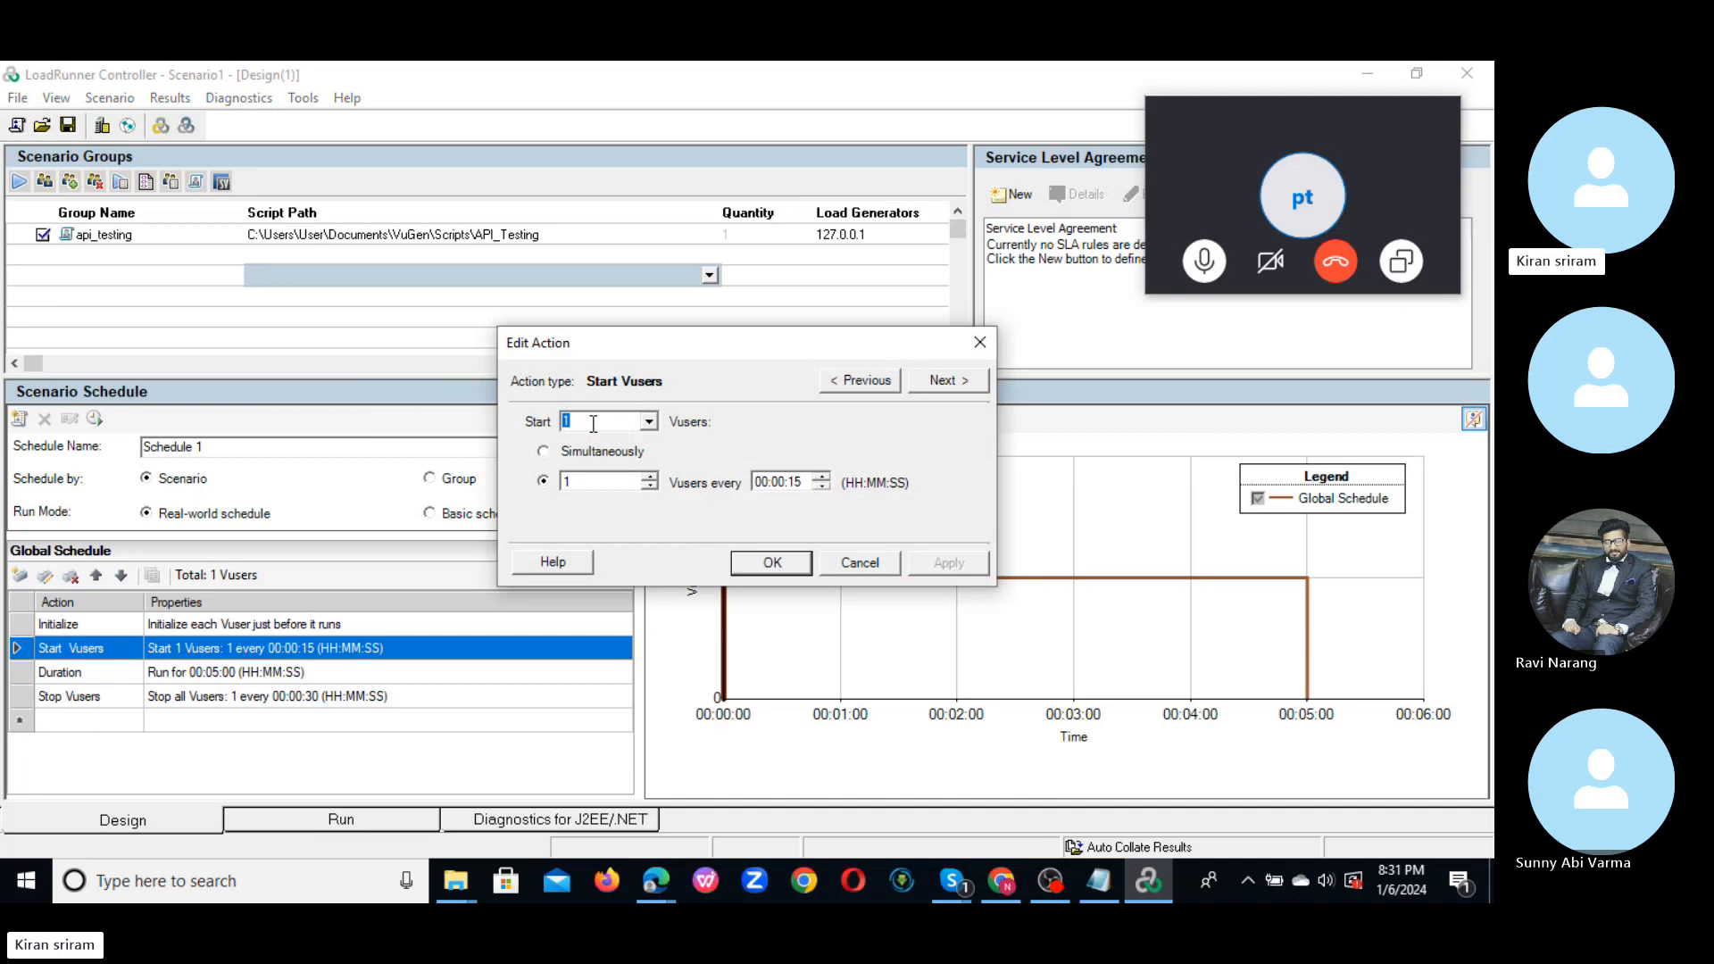
pyautogui.write('100')
pyautogui.doubleClick(564, 482)
pyautogui.moveTo(593, 424); pyautogui.dragTo(541, 440)
pyautogui.click(591, 422)
pyautogui.write('0')
pyautogui.click(763, 564)
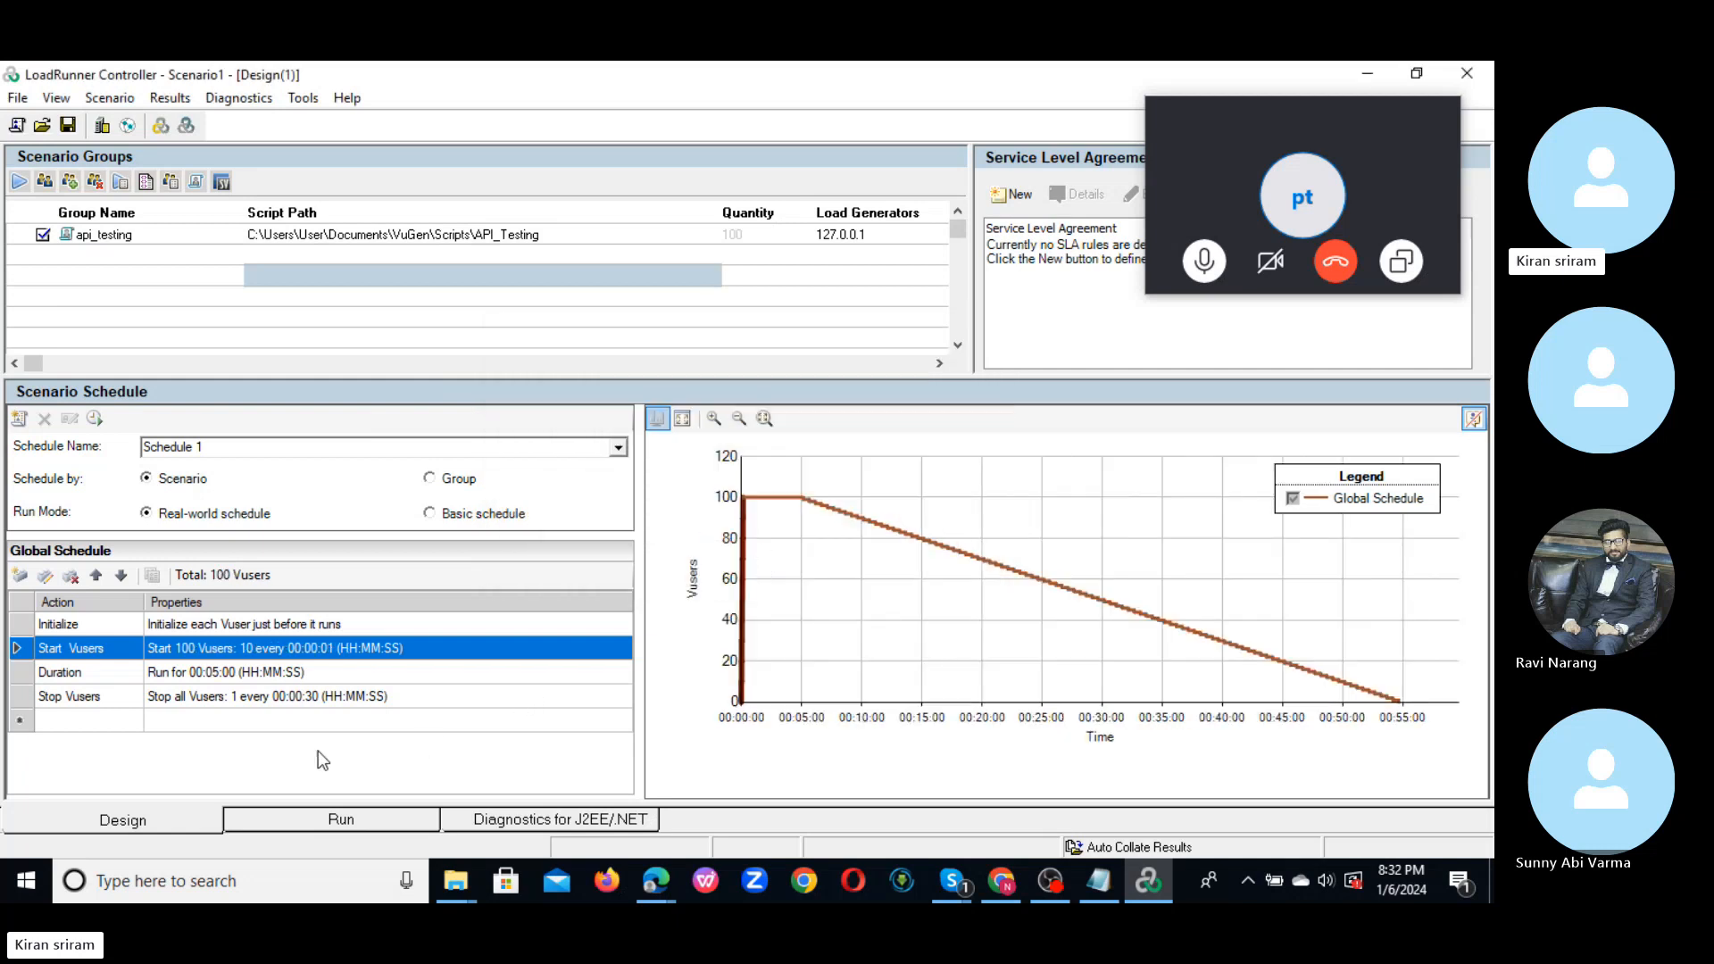
# - Set the Duration action of the global schedule to run for 01:00:00
pyautogui.doubleClick(225, 675)
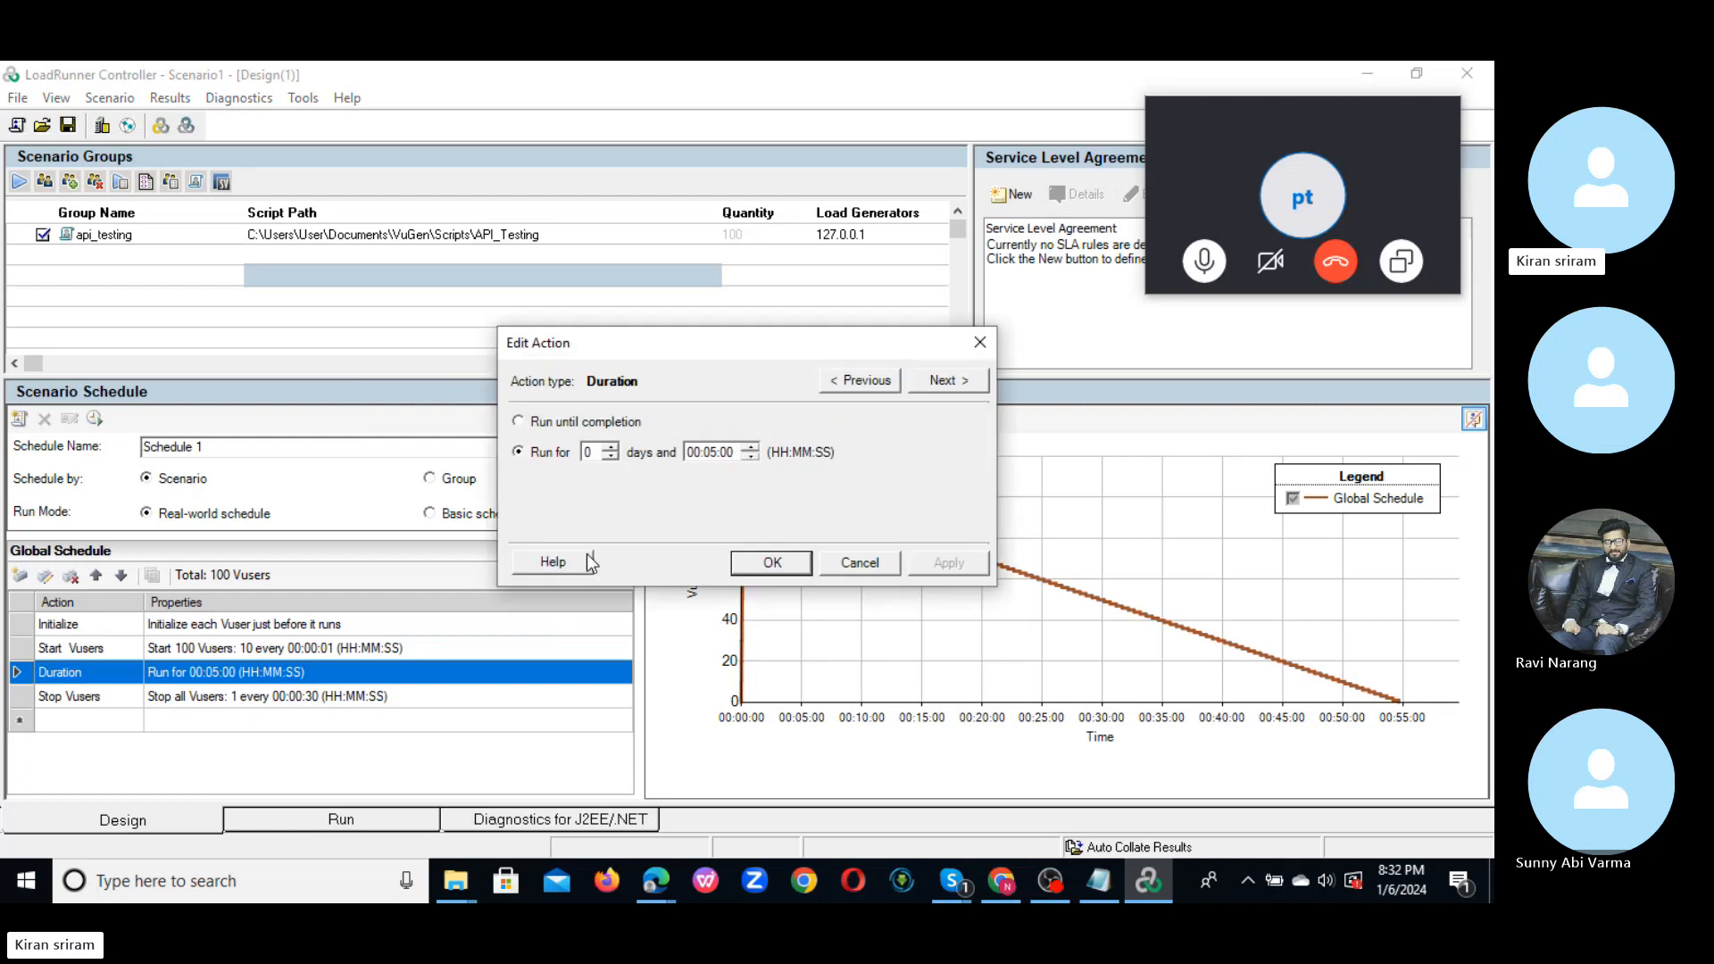
pyautogui.click(589, 451)
pyautogui.click(695, 452)
pyautogui.write('1:')
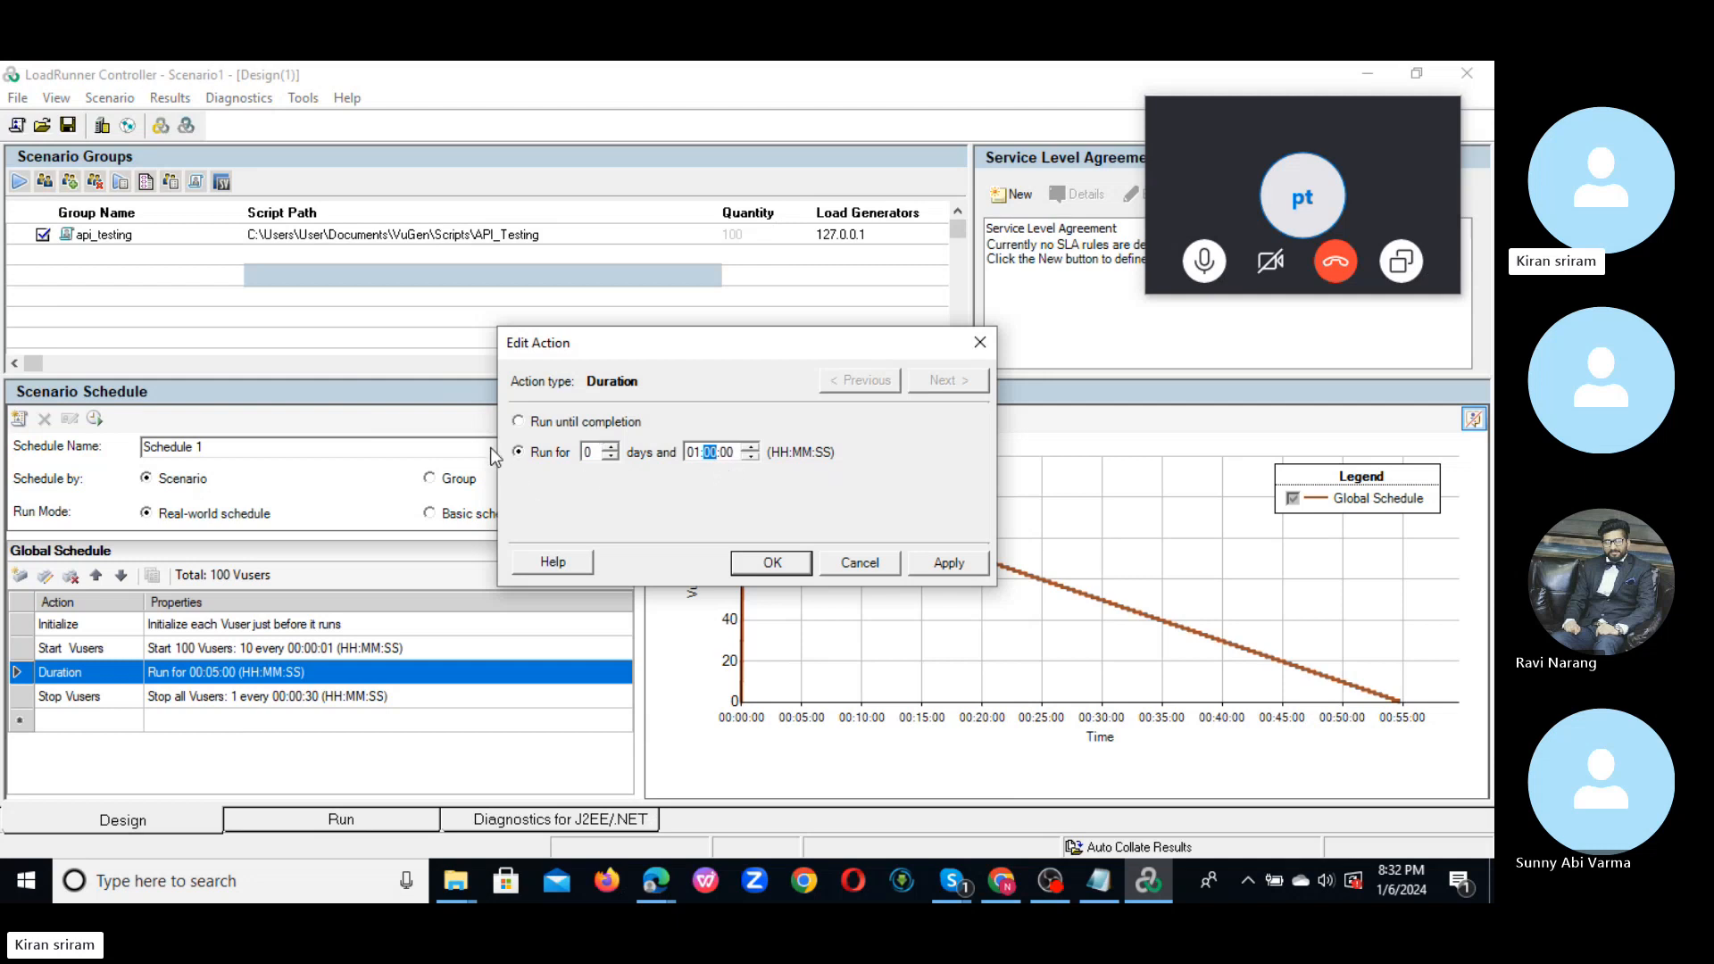
pyautogui.click(773, 563)
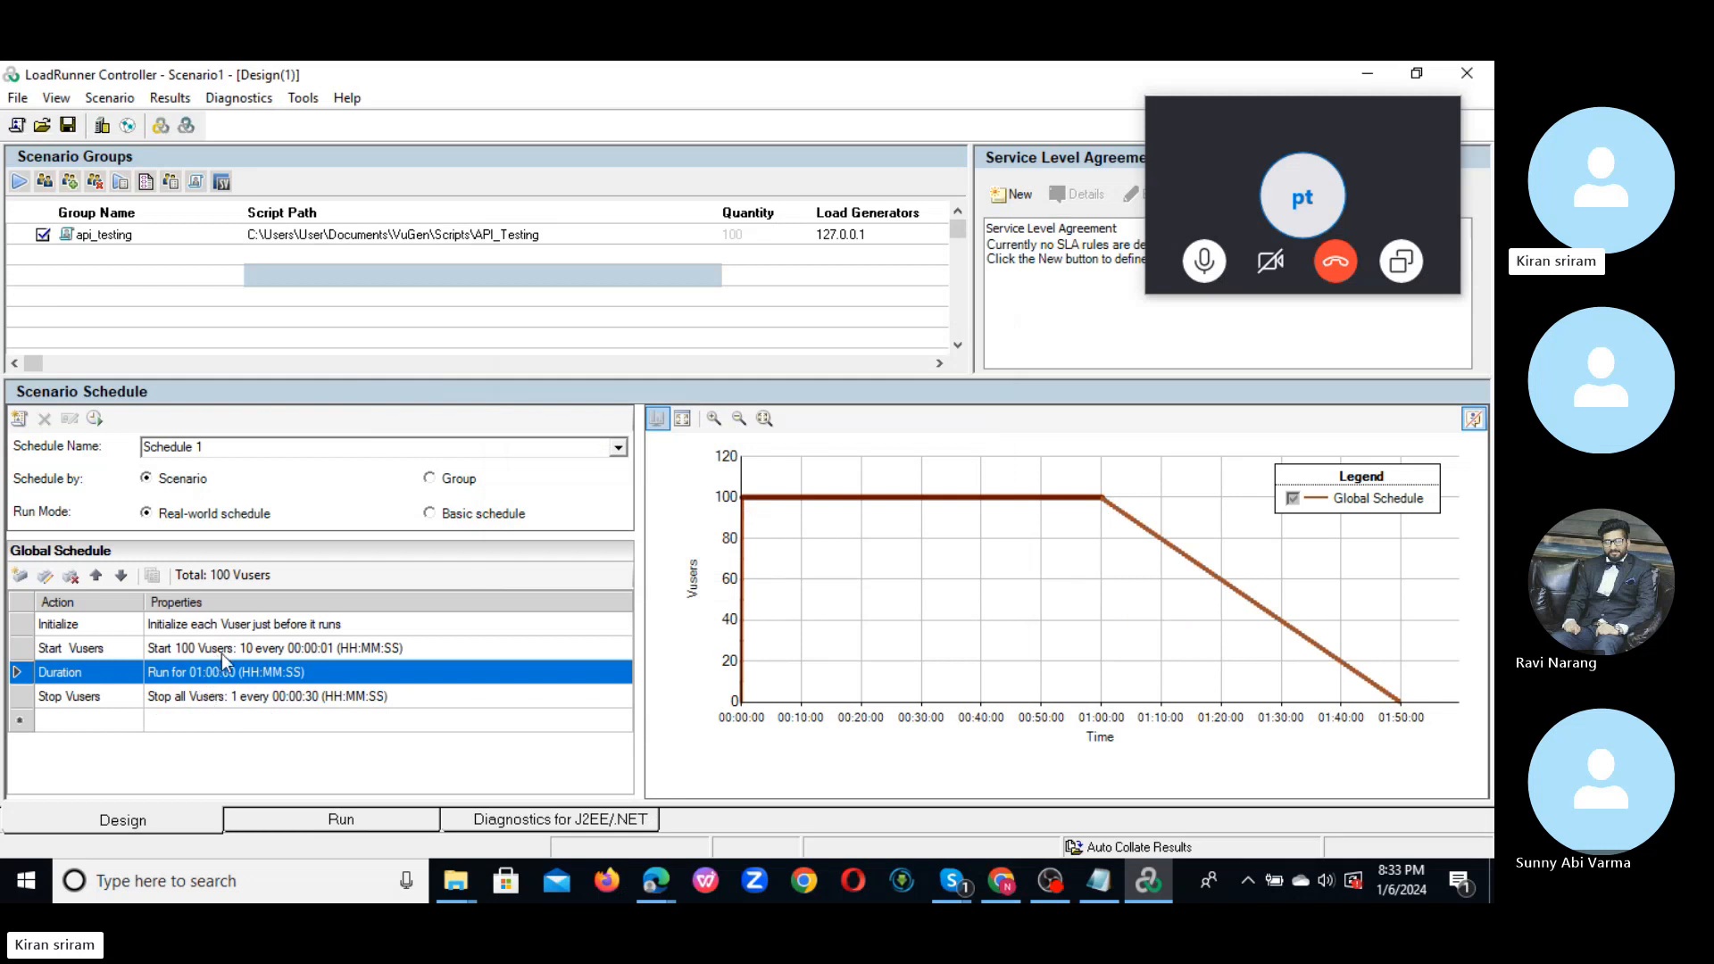
# - Set the Stop Vusers action to stop all Vusers, 10 every 00:00:01
pyautogui.doubleClick(201, 702)
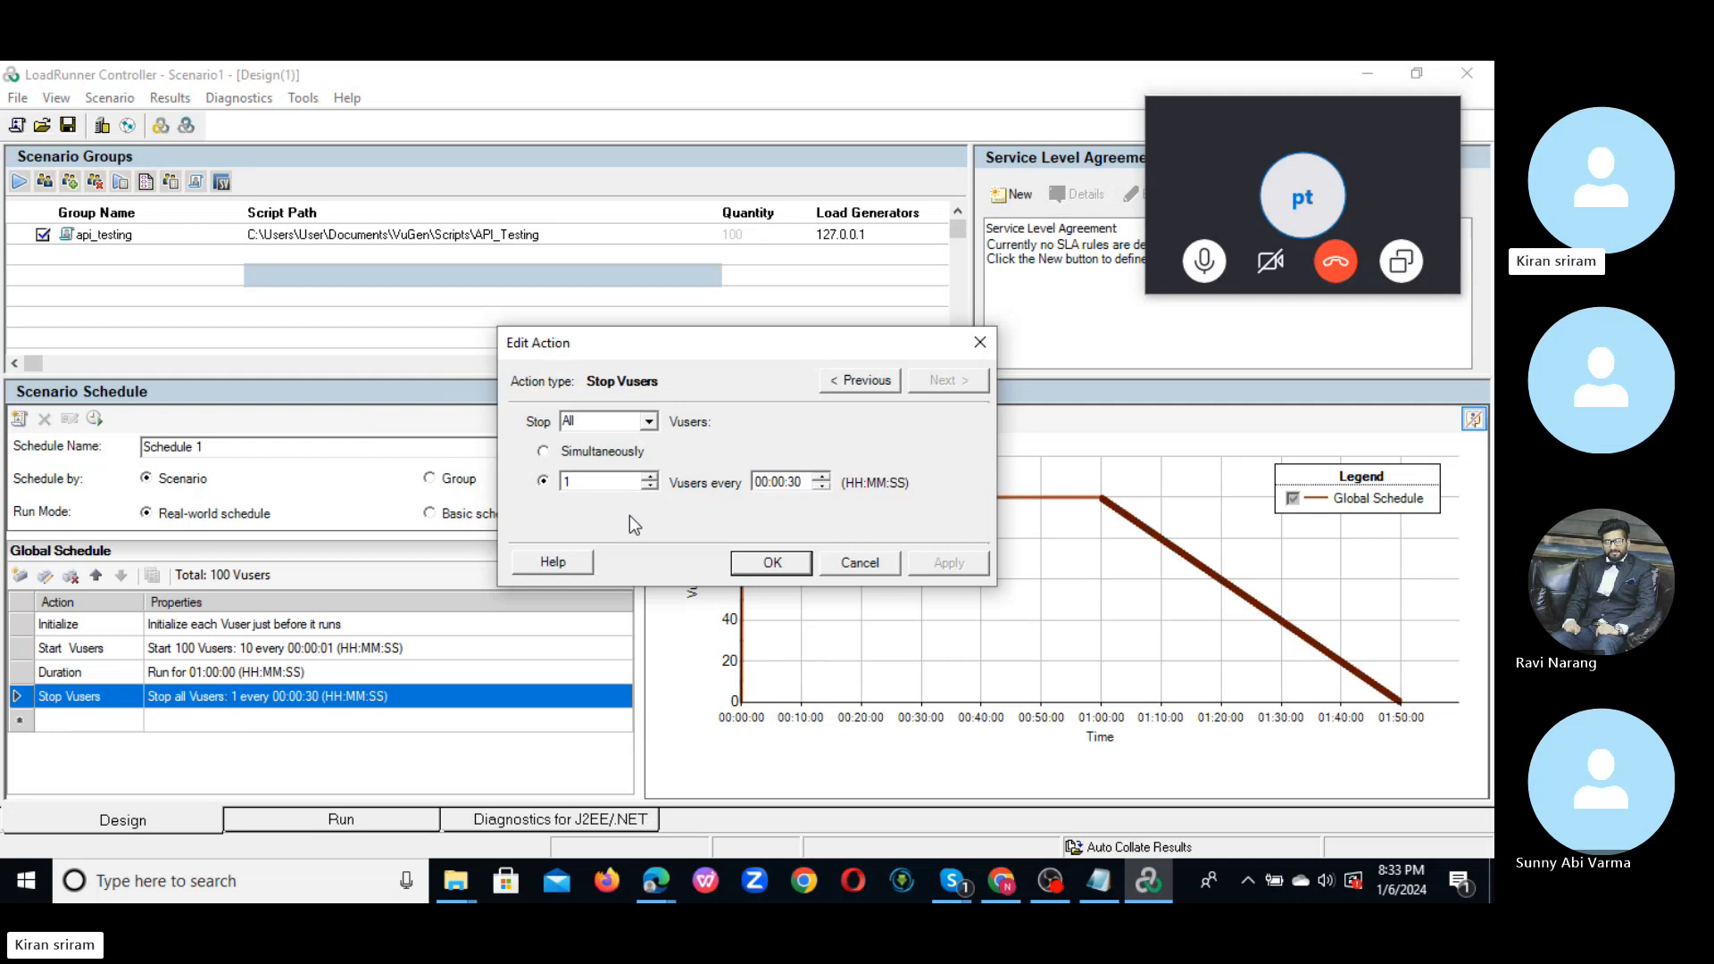
pyautogui.write('0')
pyautogui.click(792, 482)
pyautogui.click(800, 566)
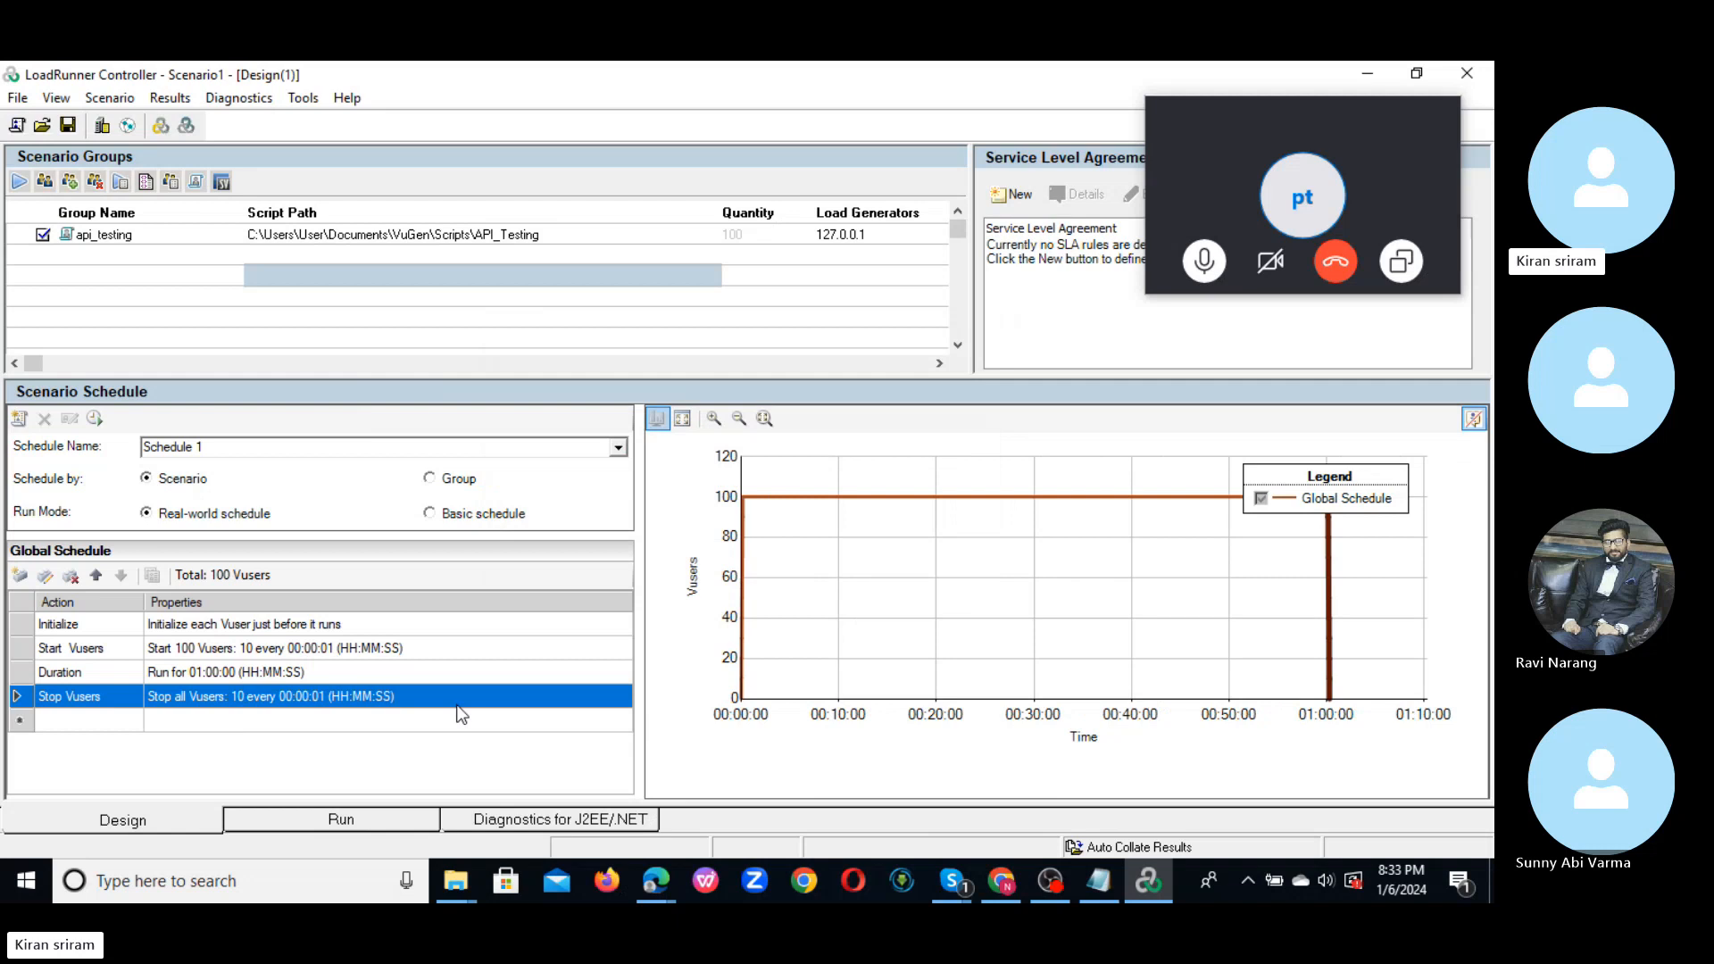
# - Review the start, duration and stop actions of the global schedule and the group's Vuser quantity
pyautogui.click(280, 650)
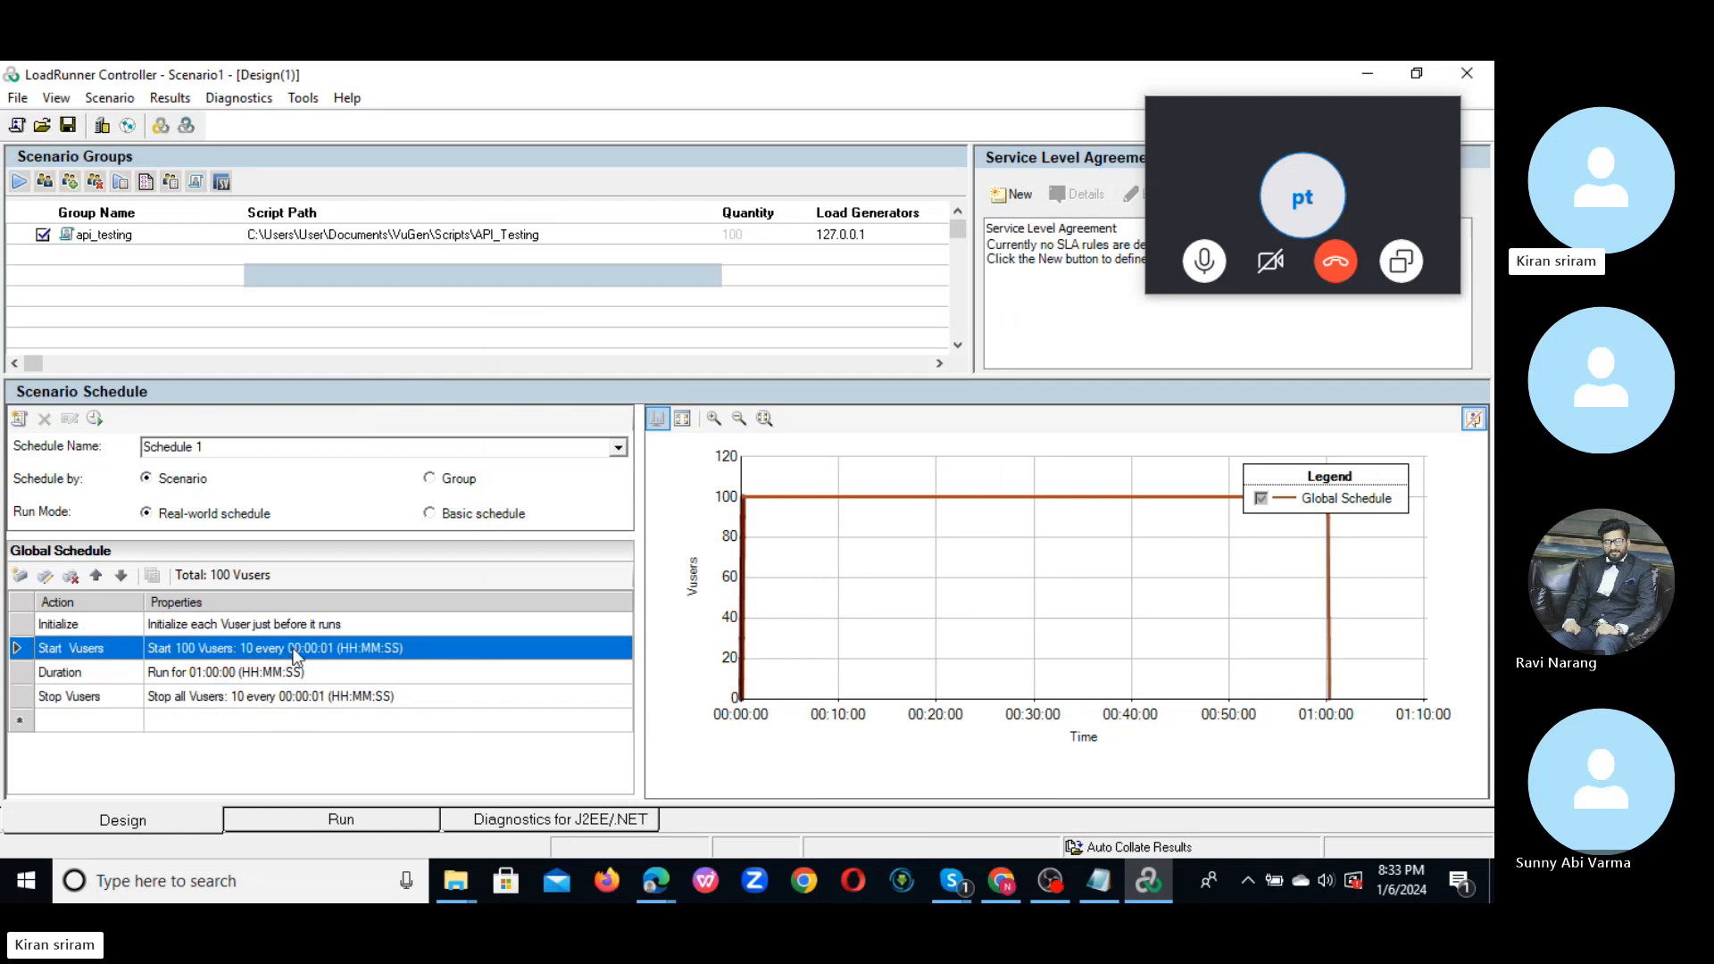
pyautogui.click(250, 669)
pyautogui.click(230, 698)
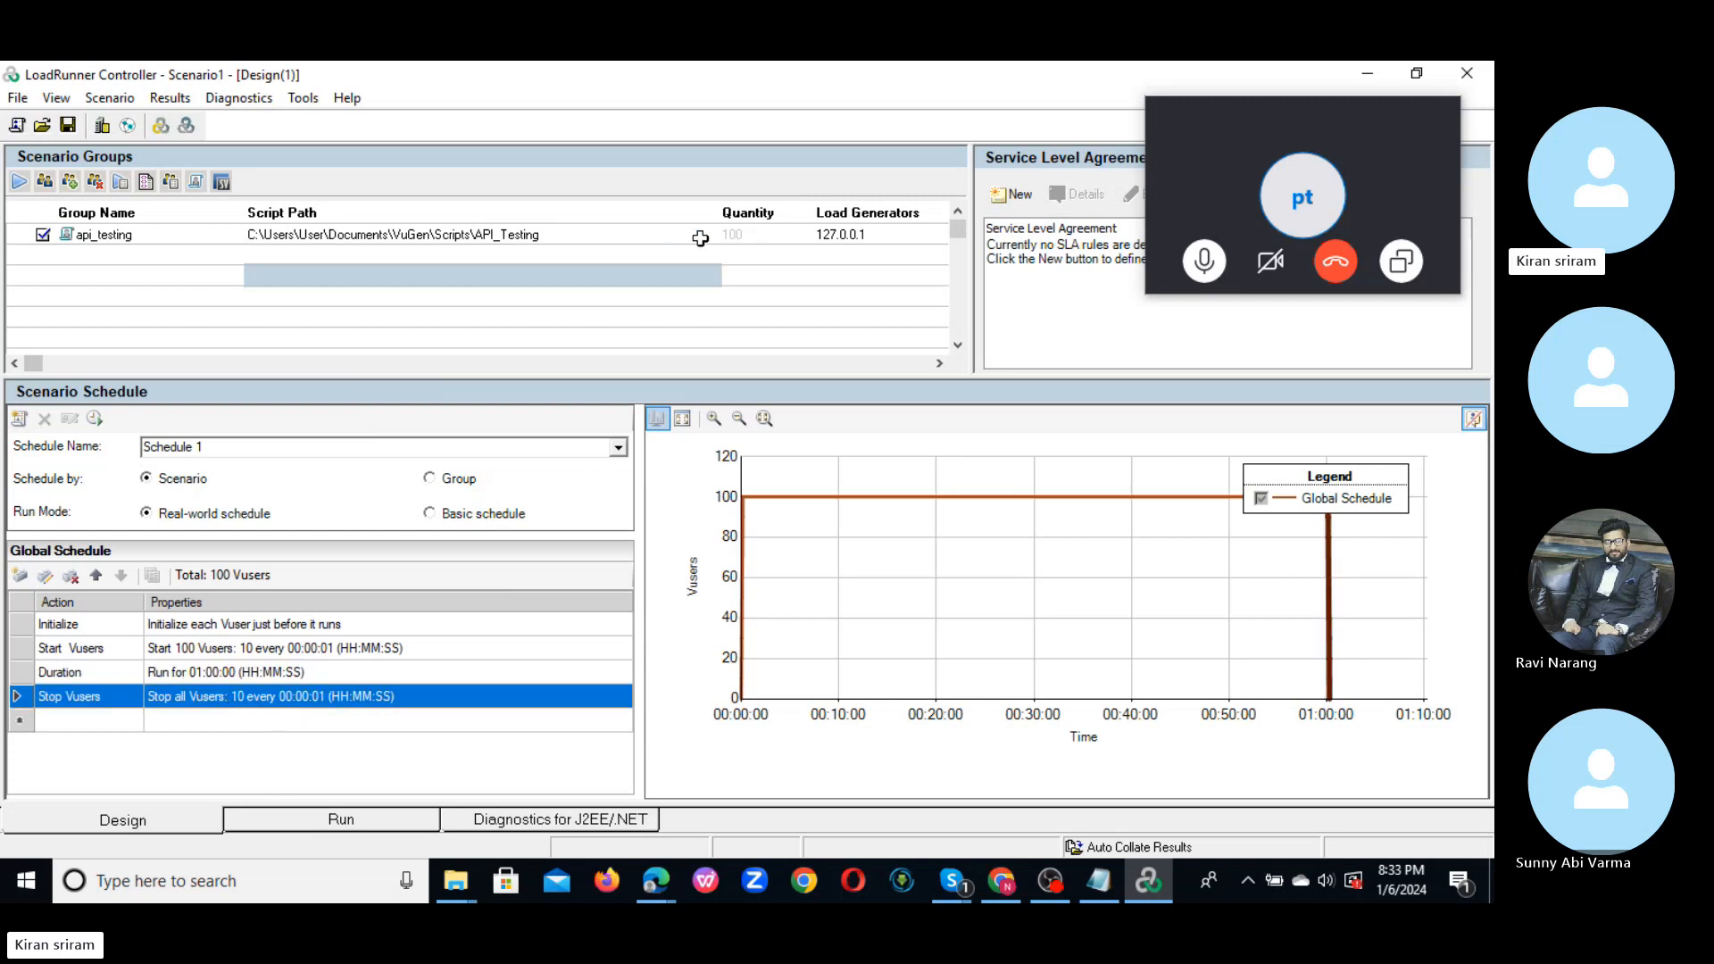
pyautogui.click(753, 239)
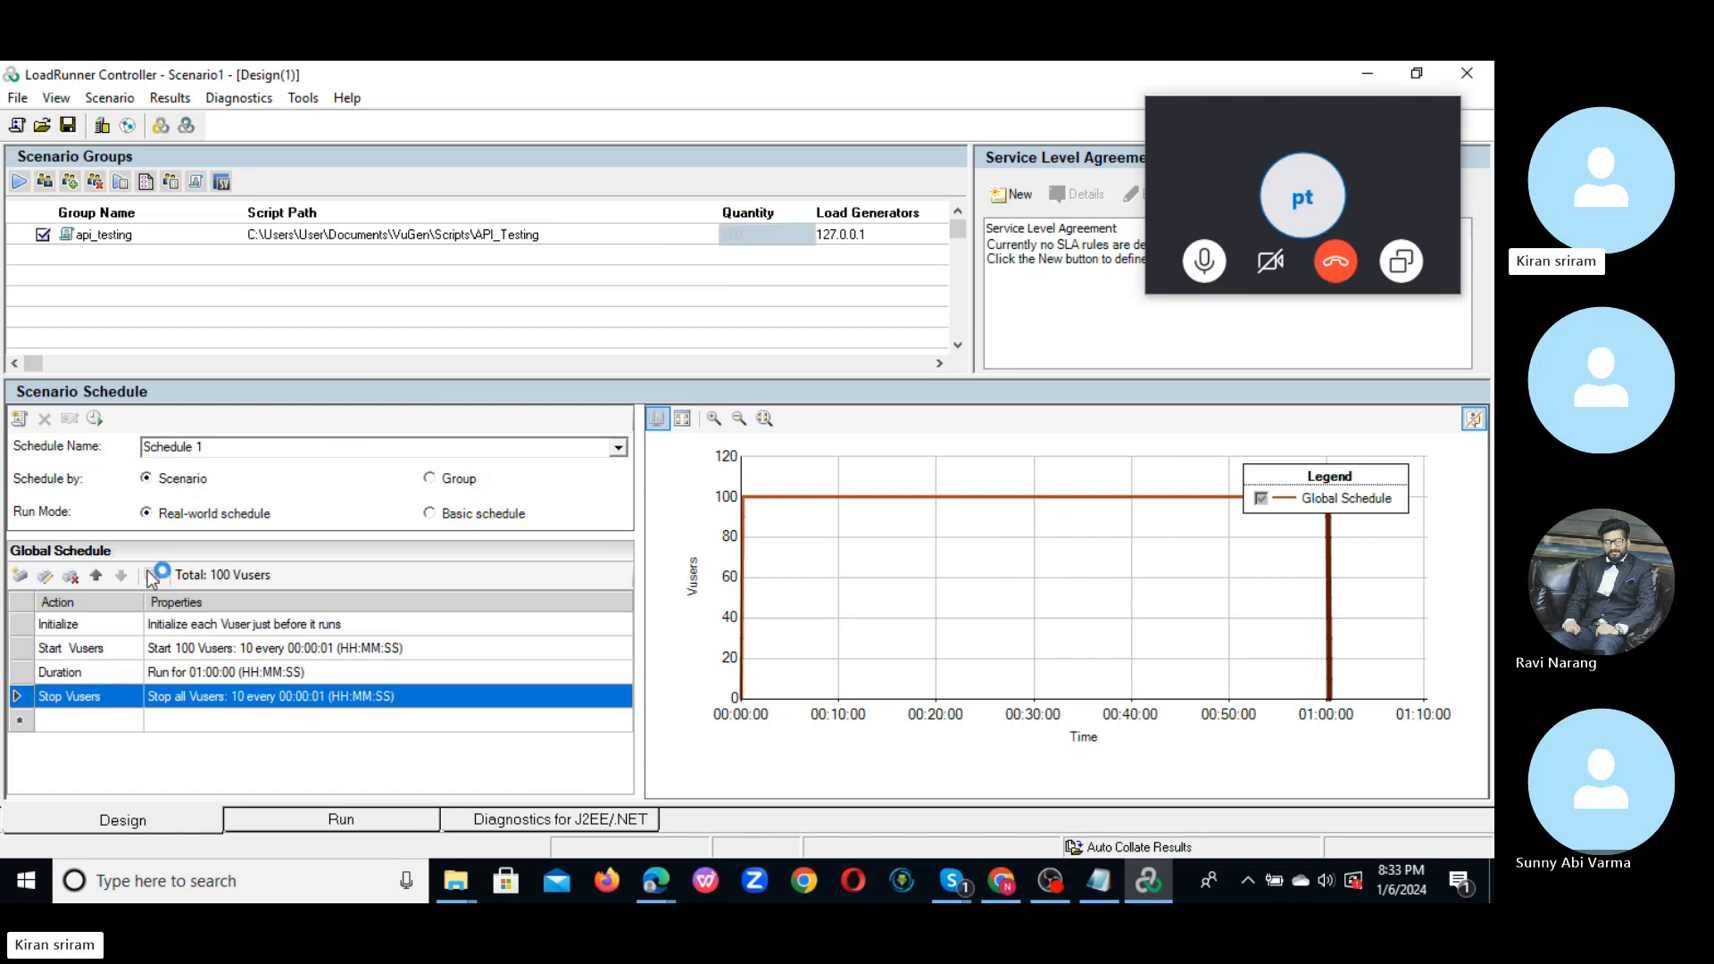
# - In the Run view, dismiss the license message and stop the running scenario immediately
pyautogui.click(323, 817)
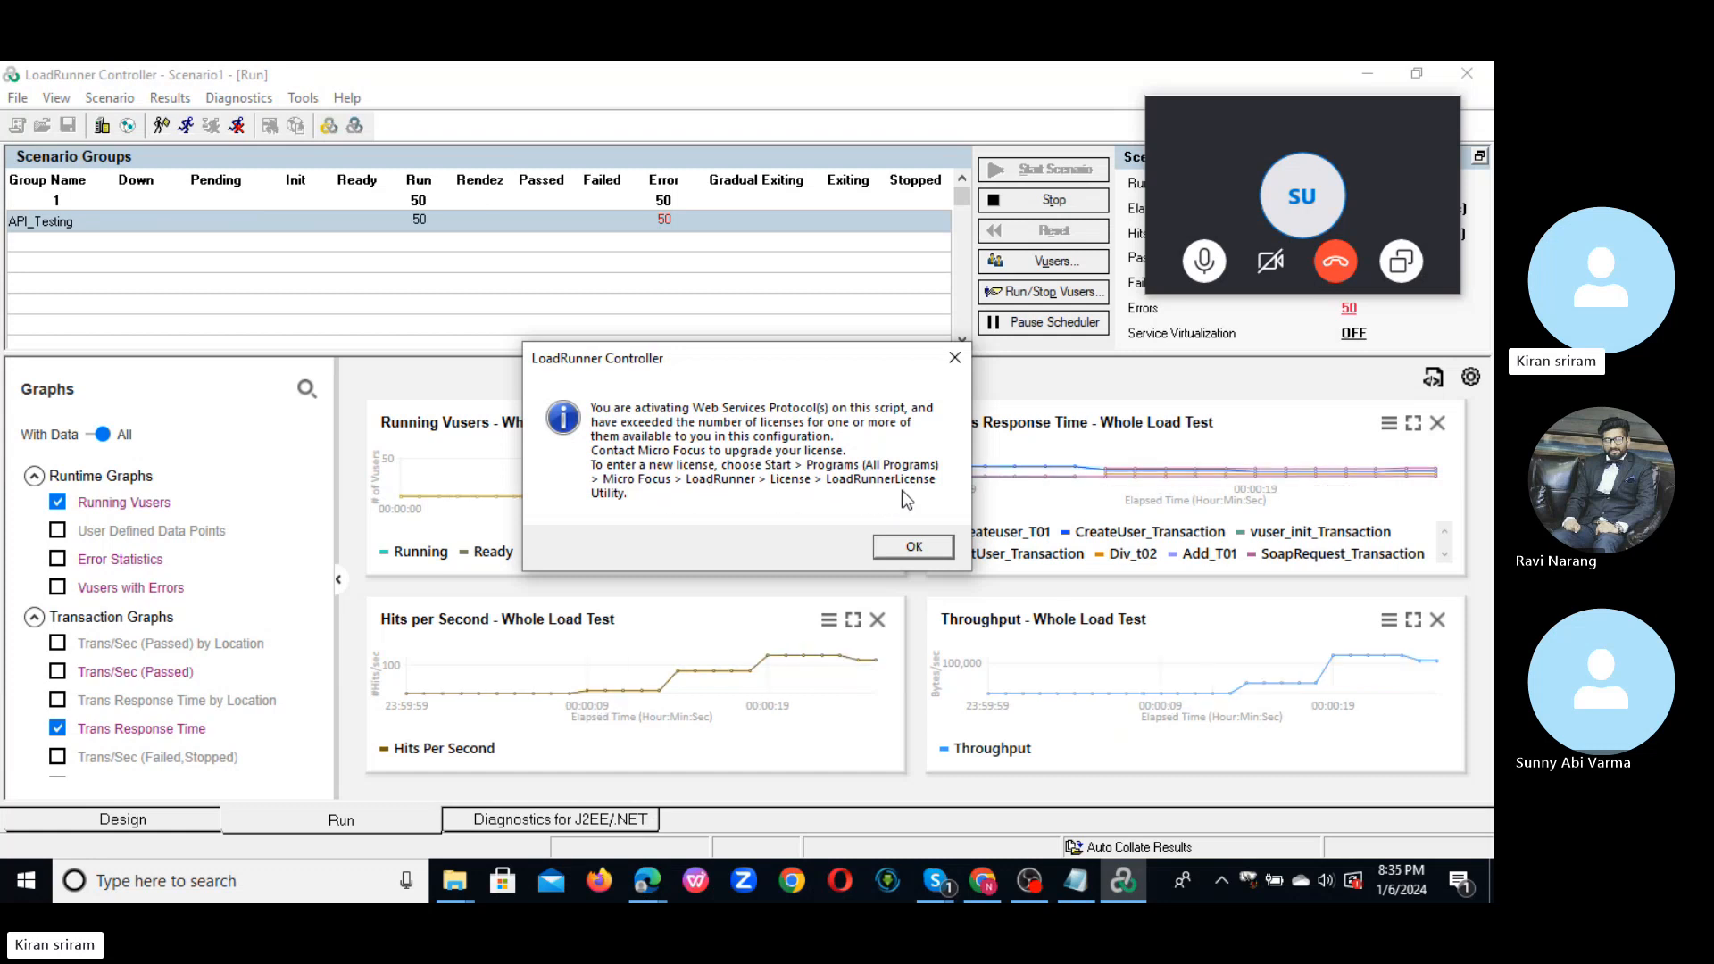
pyautogui.click(911, 547)
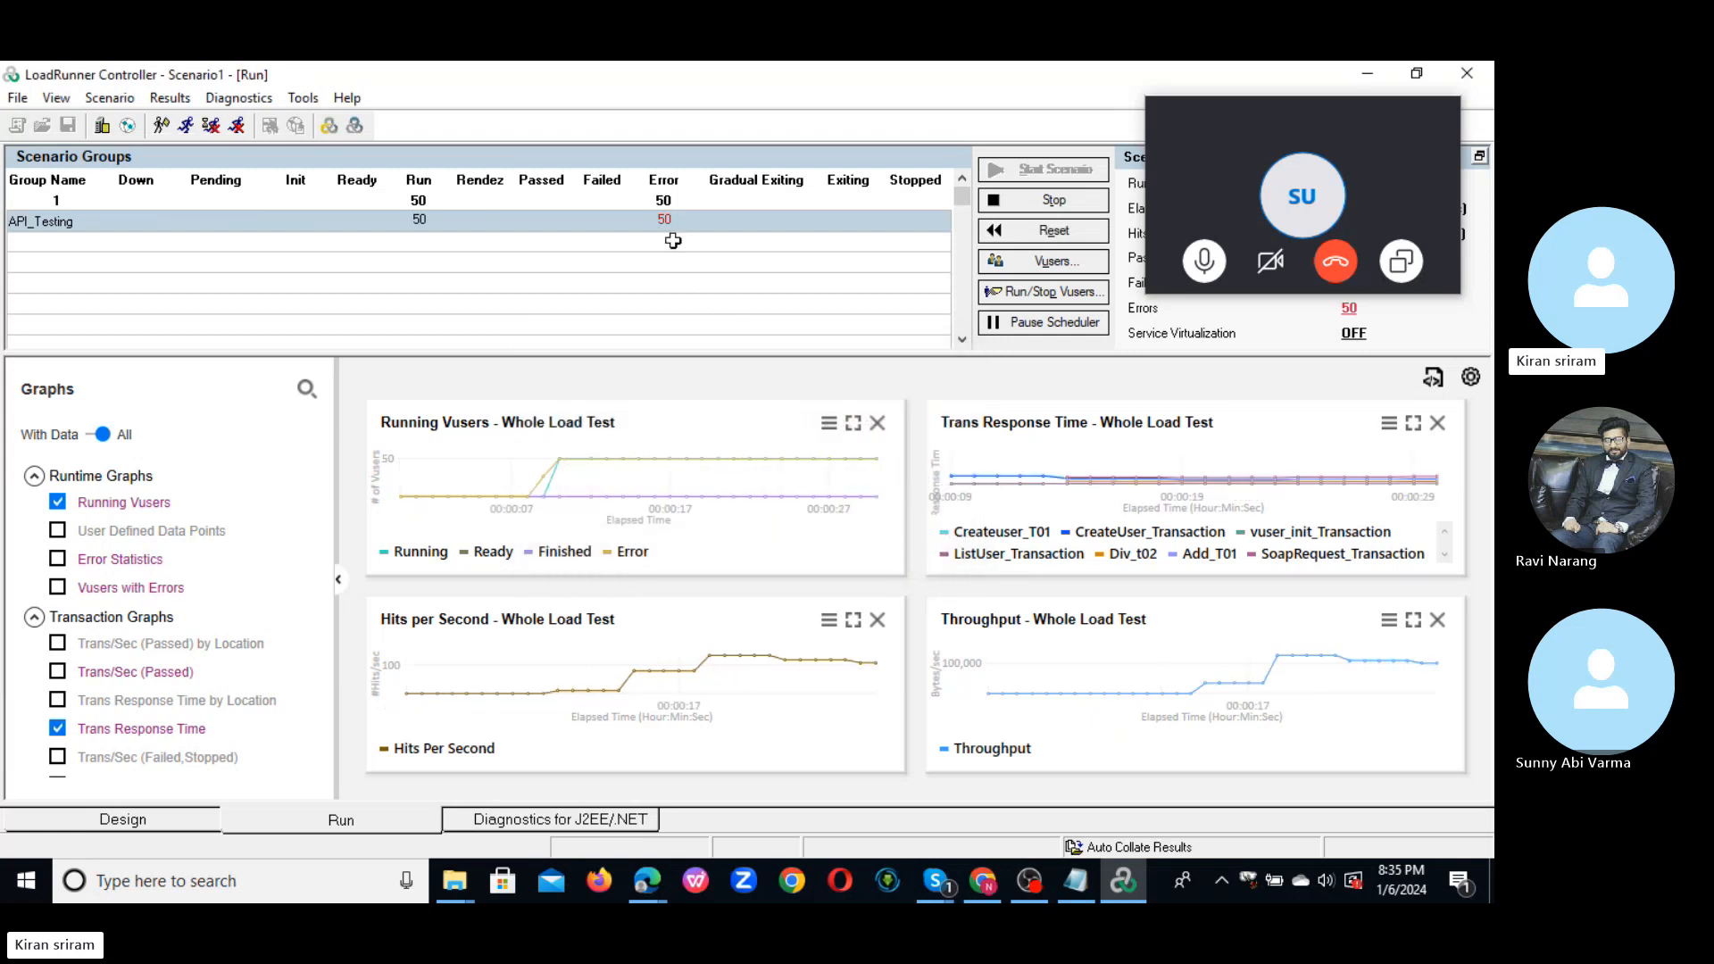
pyautogui.click(1055, 201)
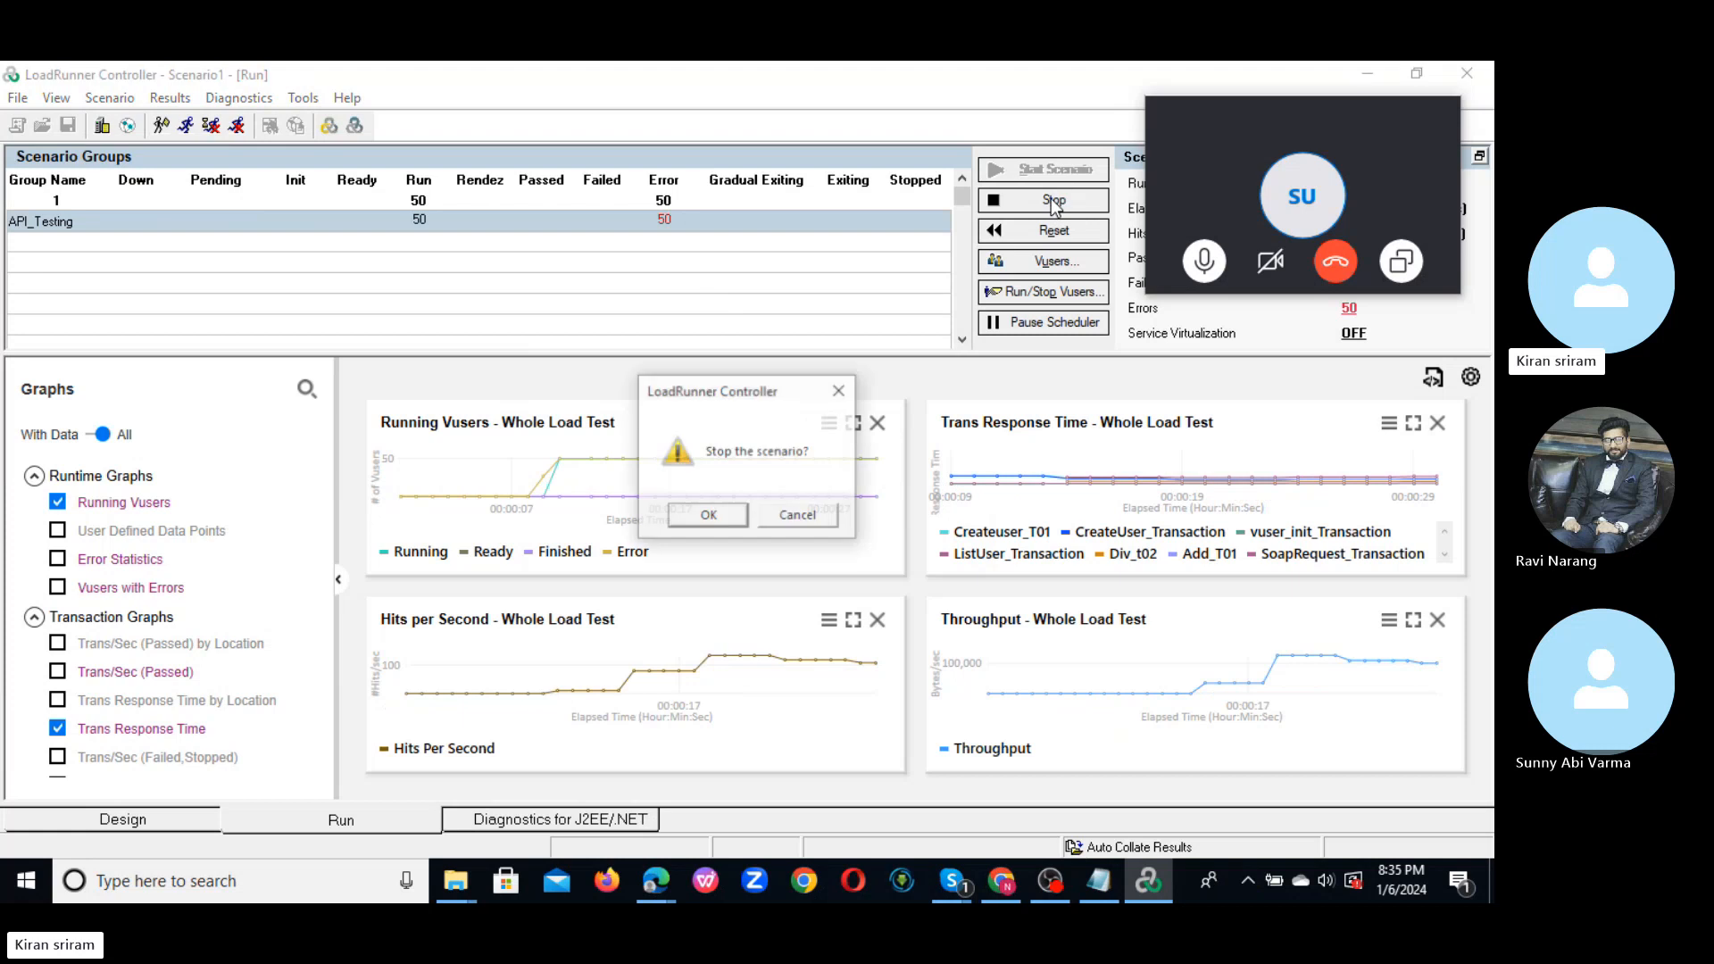
pyautogui.click(708, 516)
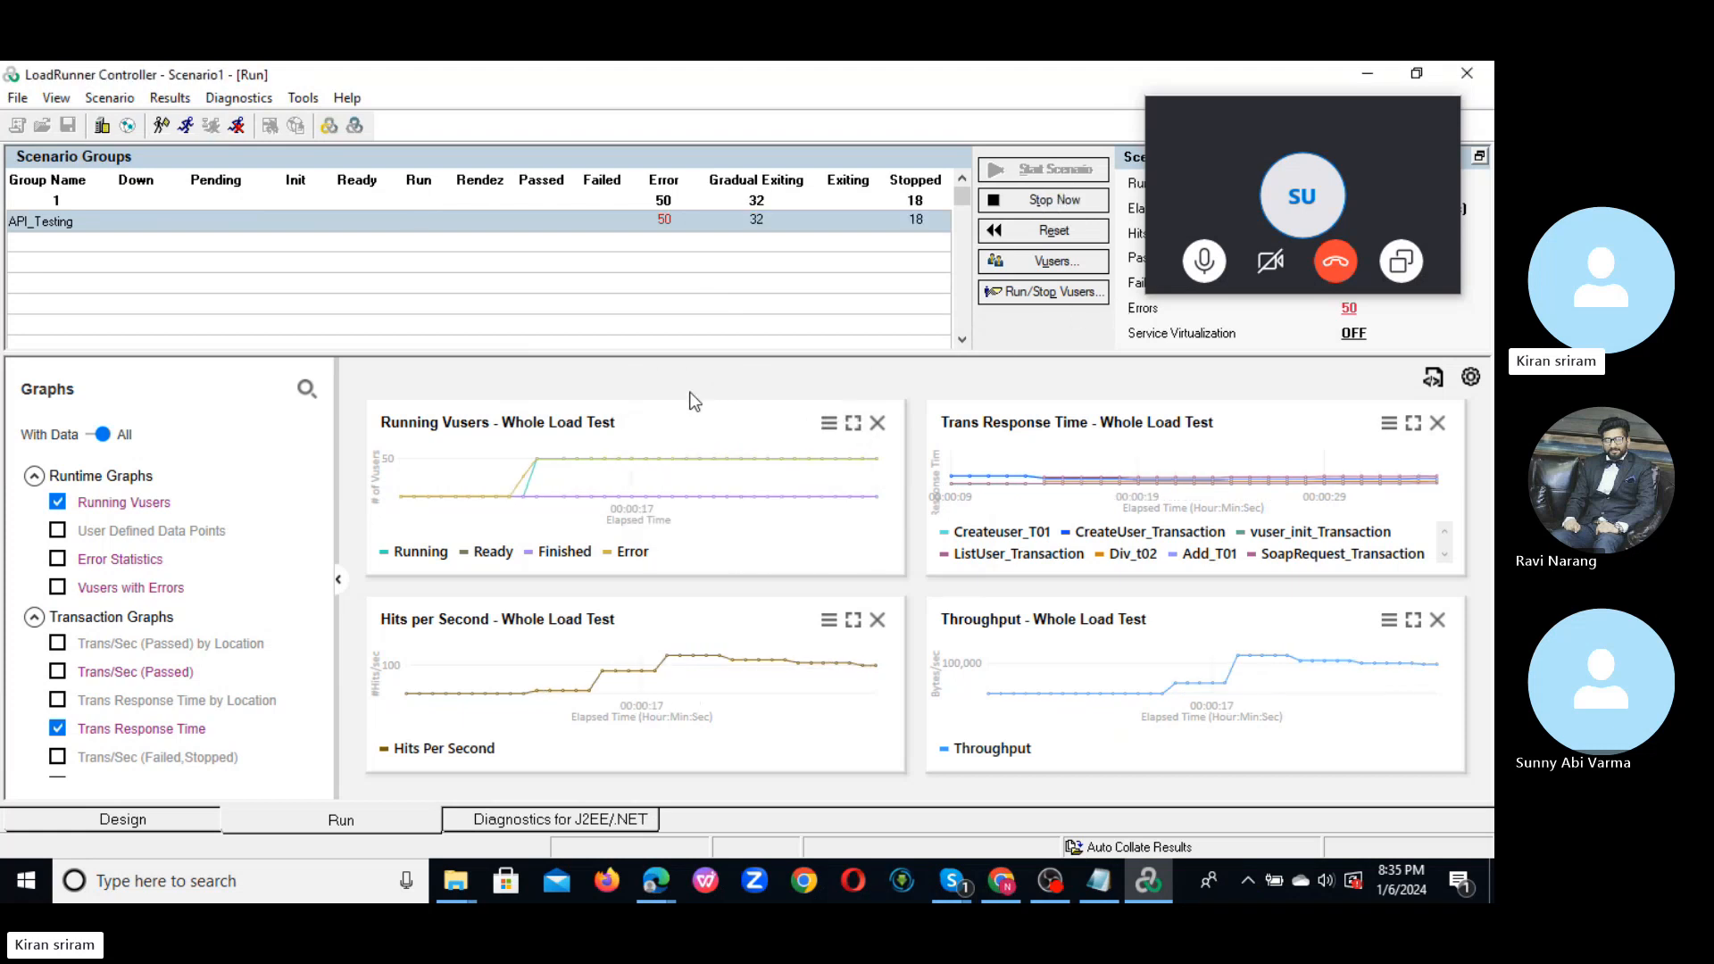
pyautogui.click(1042, 198)
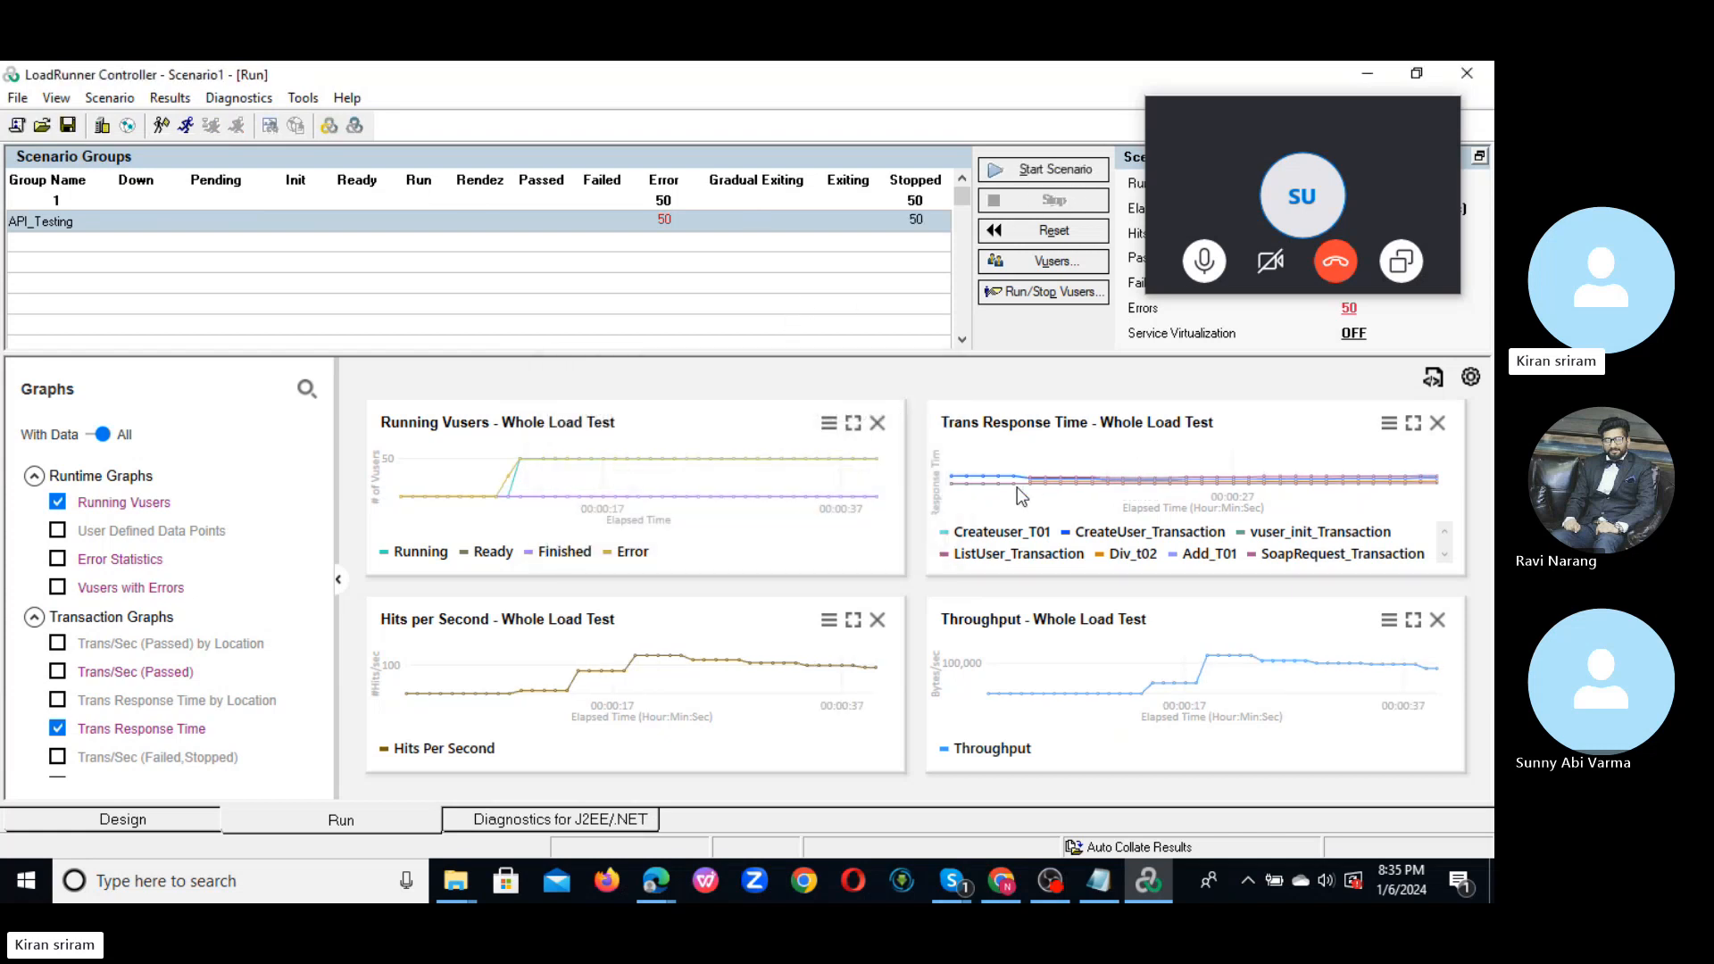
# - Return to the Design view and set the Start Vusers action to start 50 Vusers, 5 every 00:00:05
pyautogui.click(141, 821)
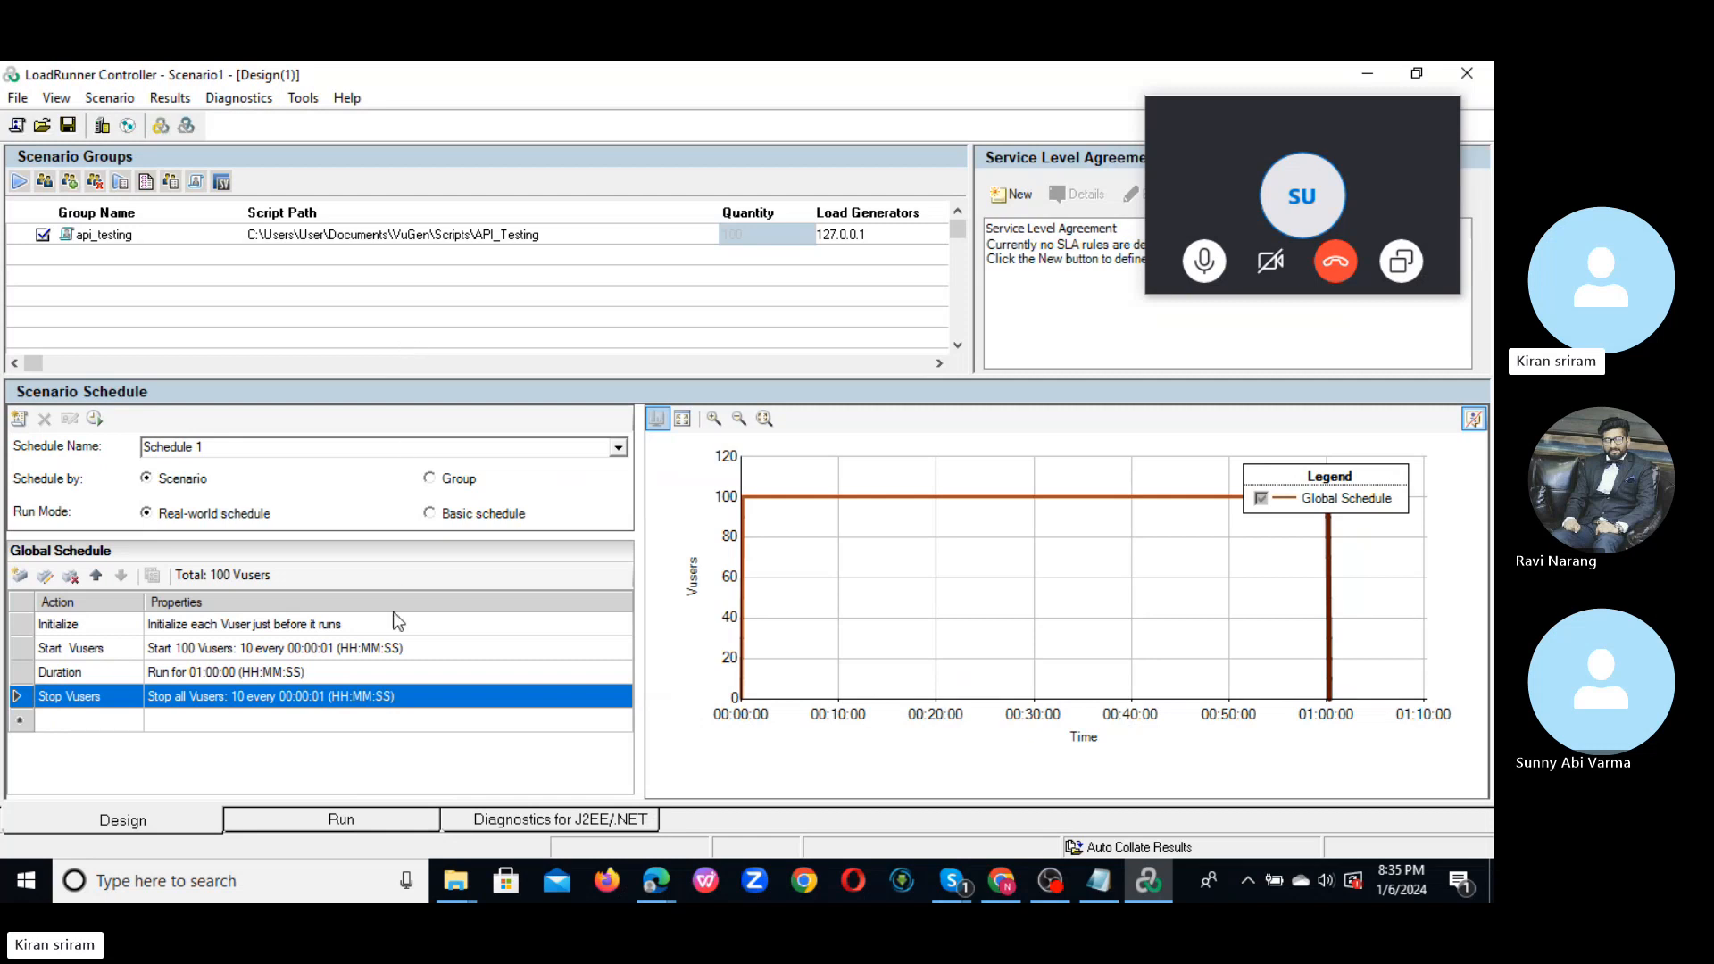
pyautogui.doubleClick(325, 648)
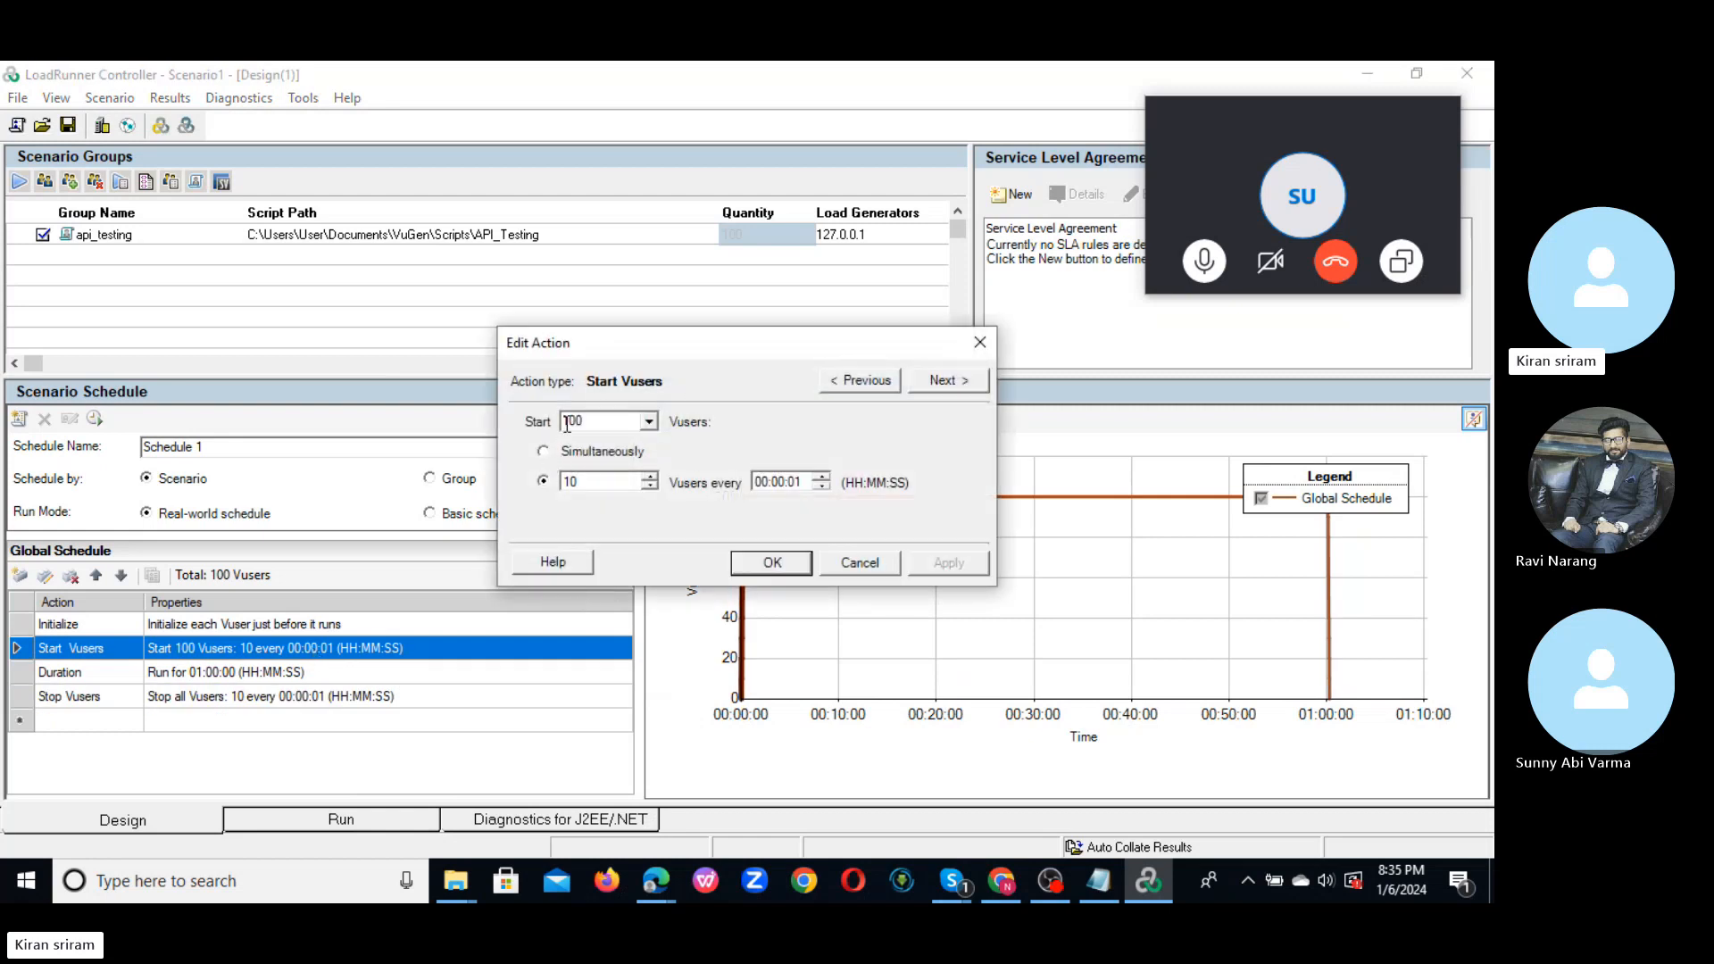
pyautogui.doubleClick(594, 419)
pyautogui.write('50')
pyautogui.click(764, 566)
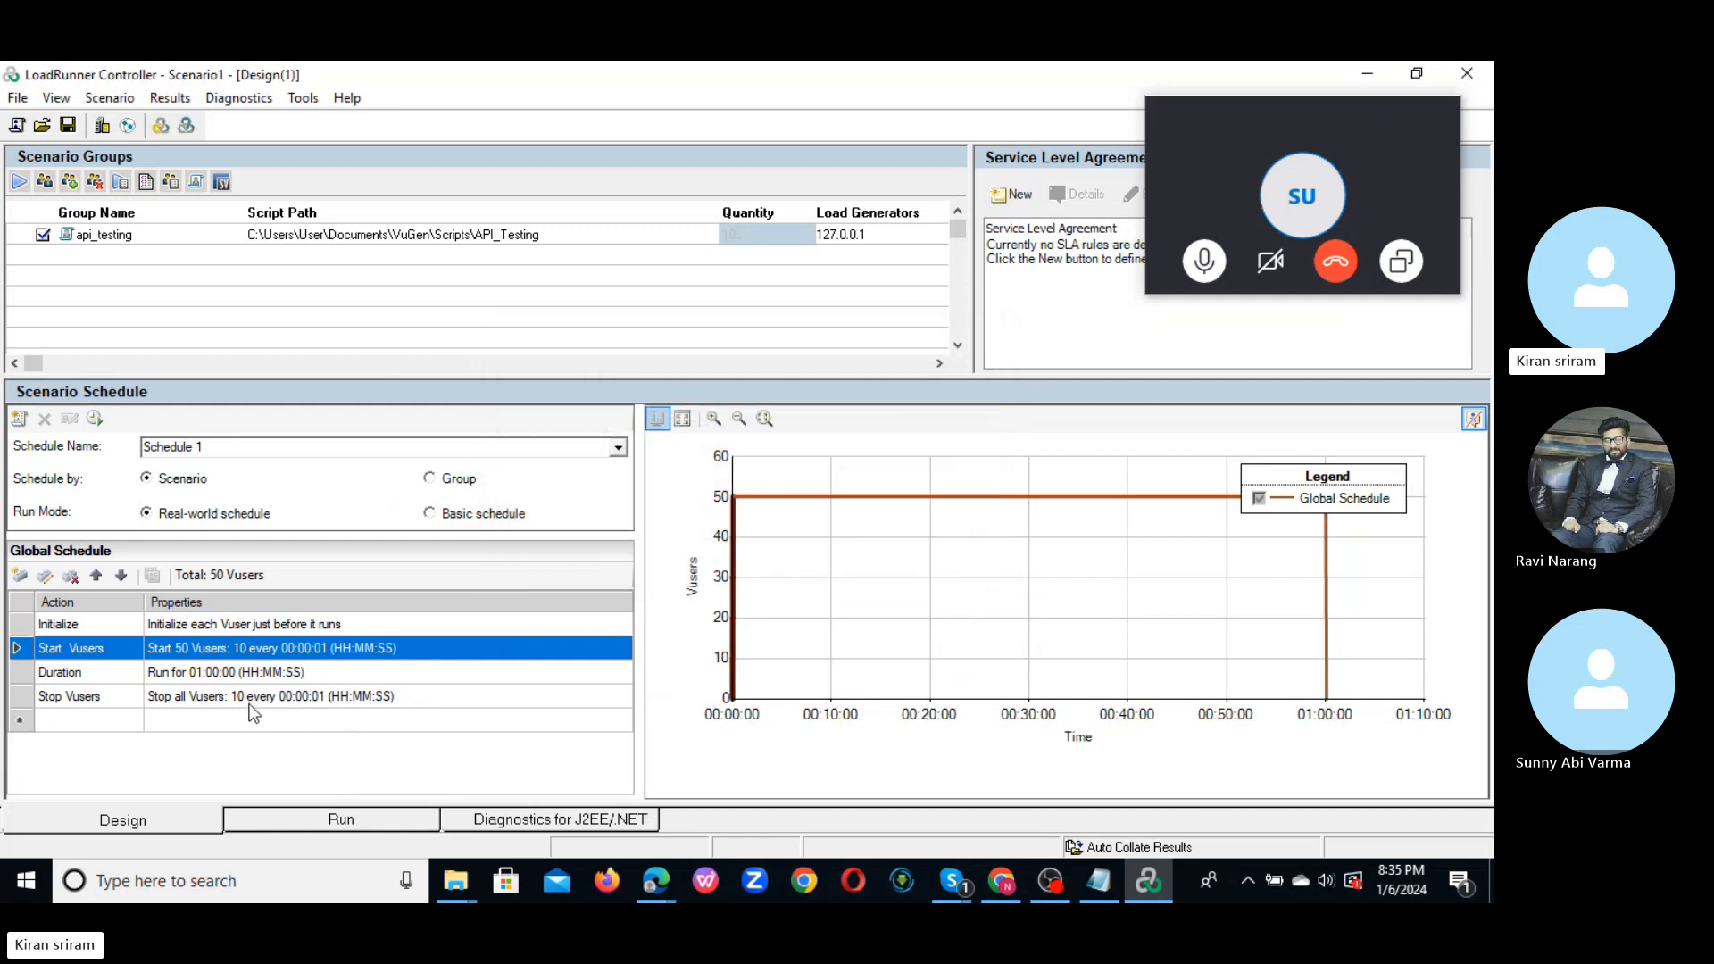
pyautogui.doubleClick(316, 651)
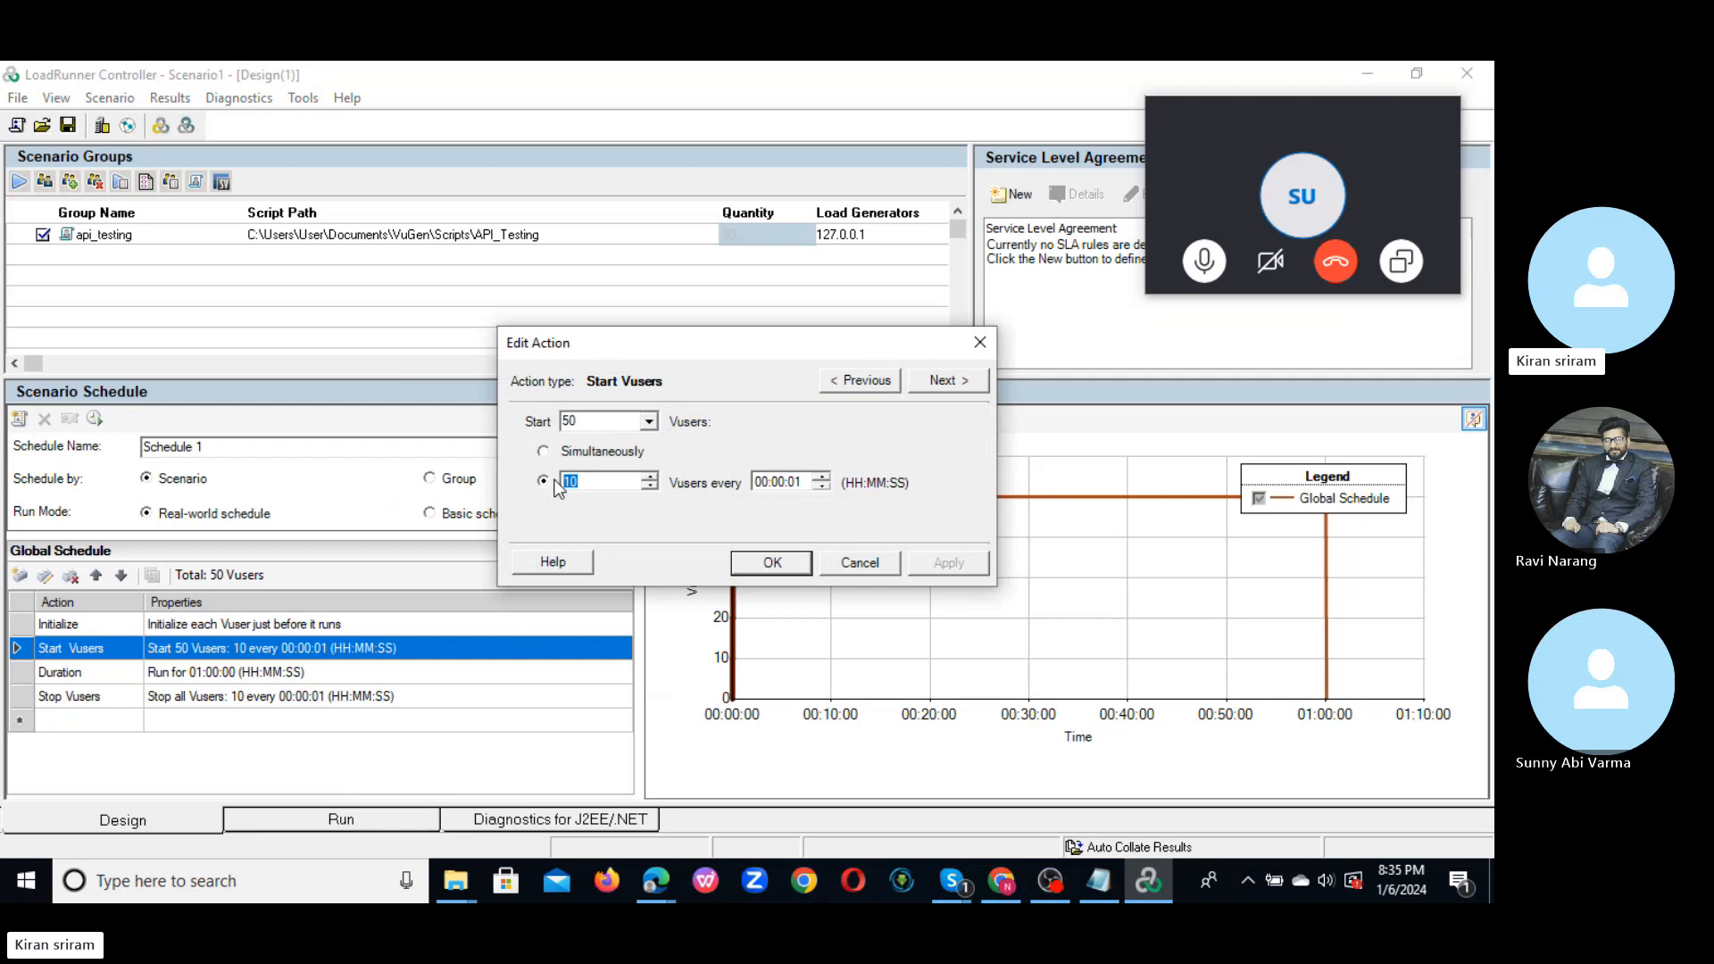
pyautogui.write('5')
pyautogui.click(769, 562)
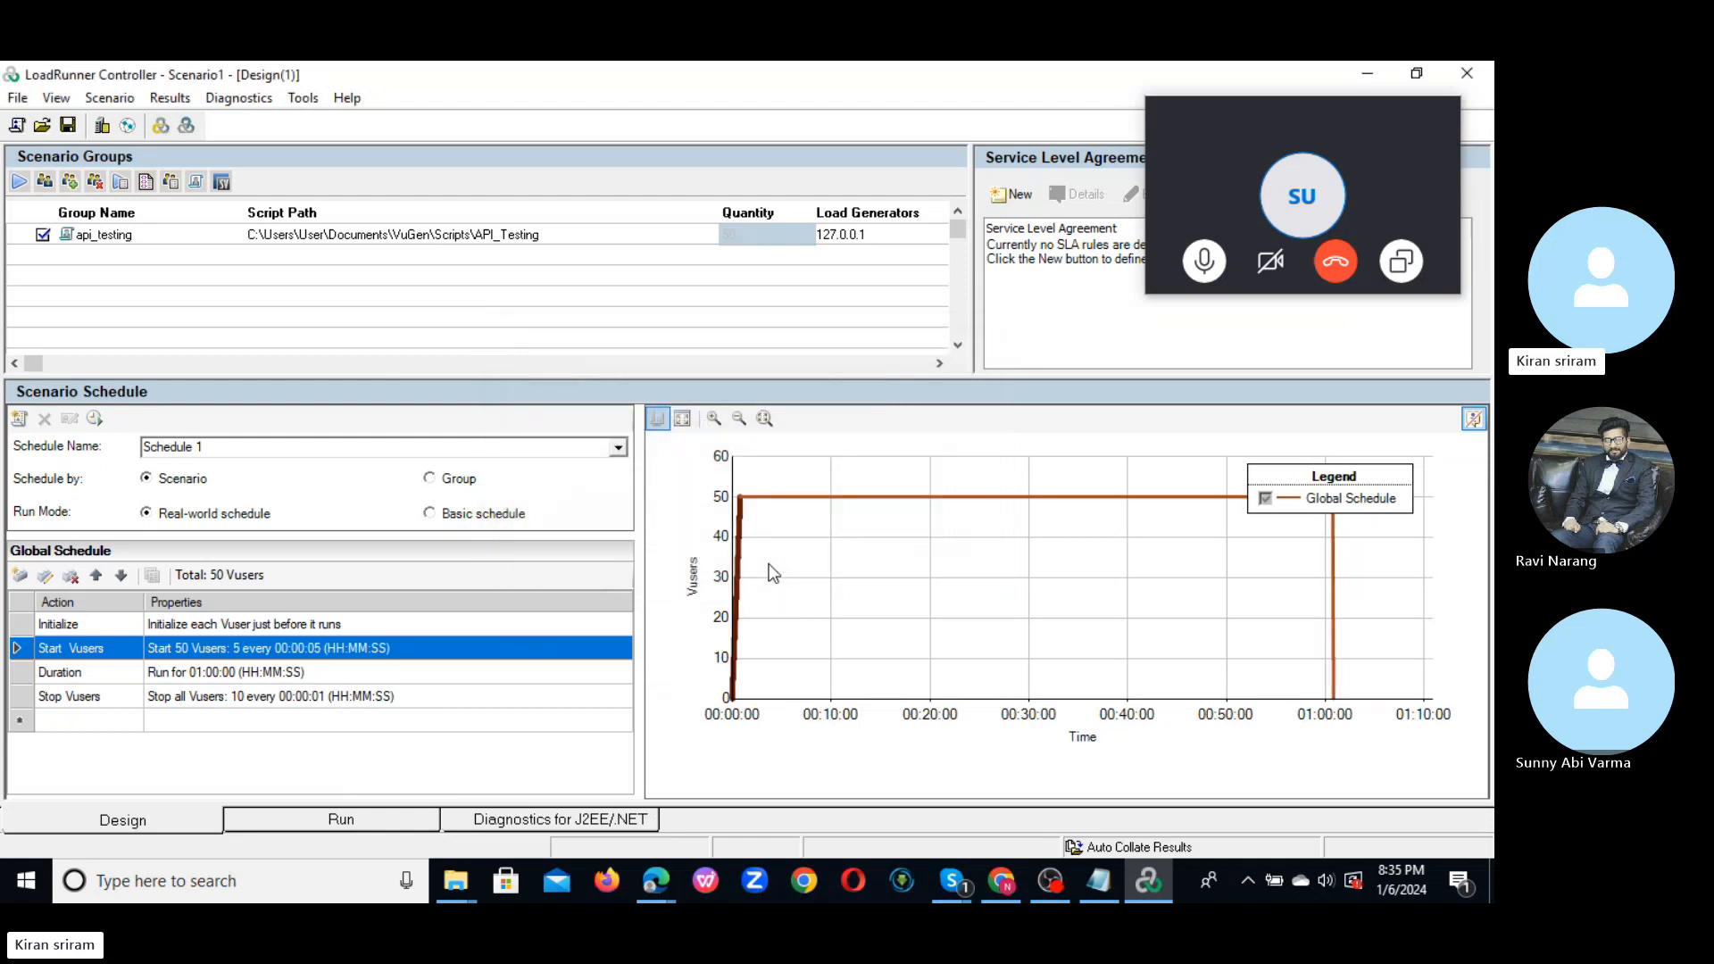
# - Set the Stop Vusers action to stop all Vusers, 5 every 00:00:05
pyautogui.click(271, 701)
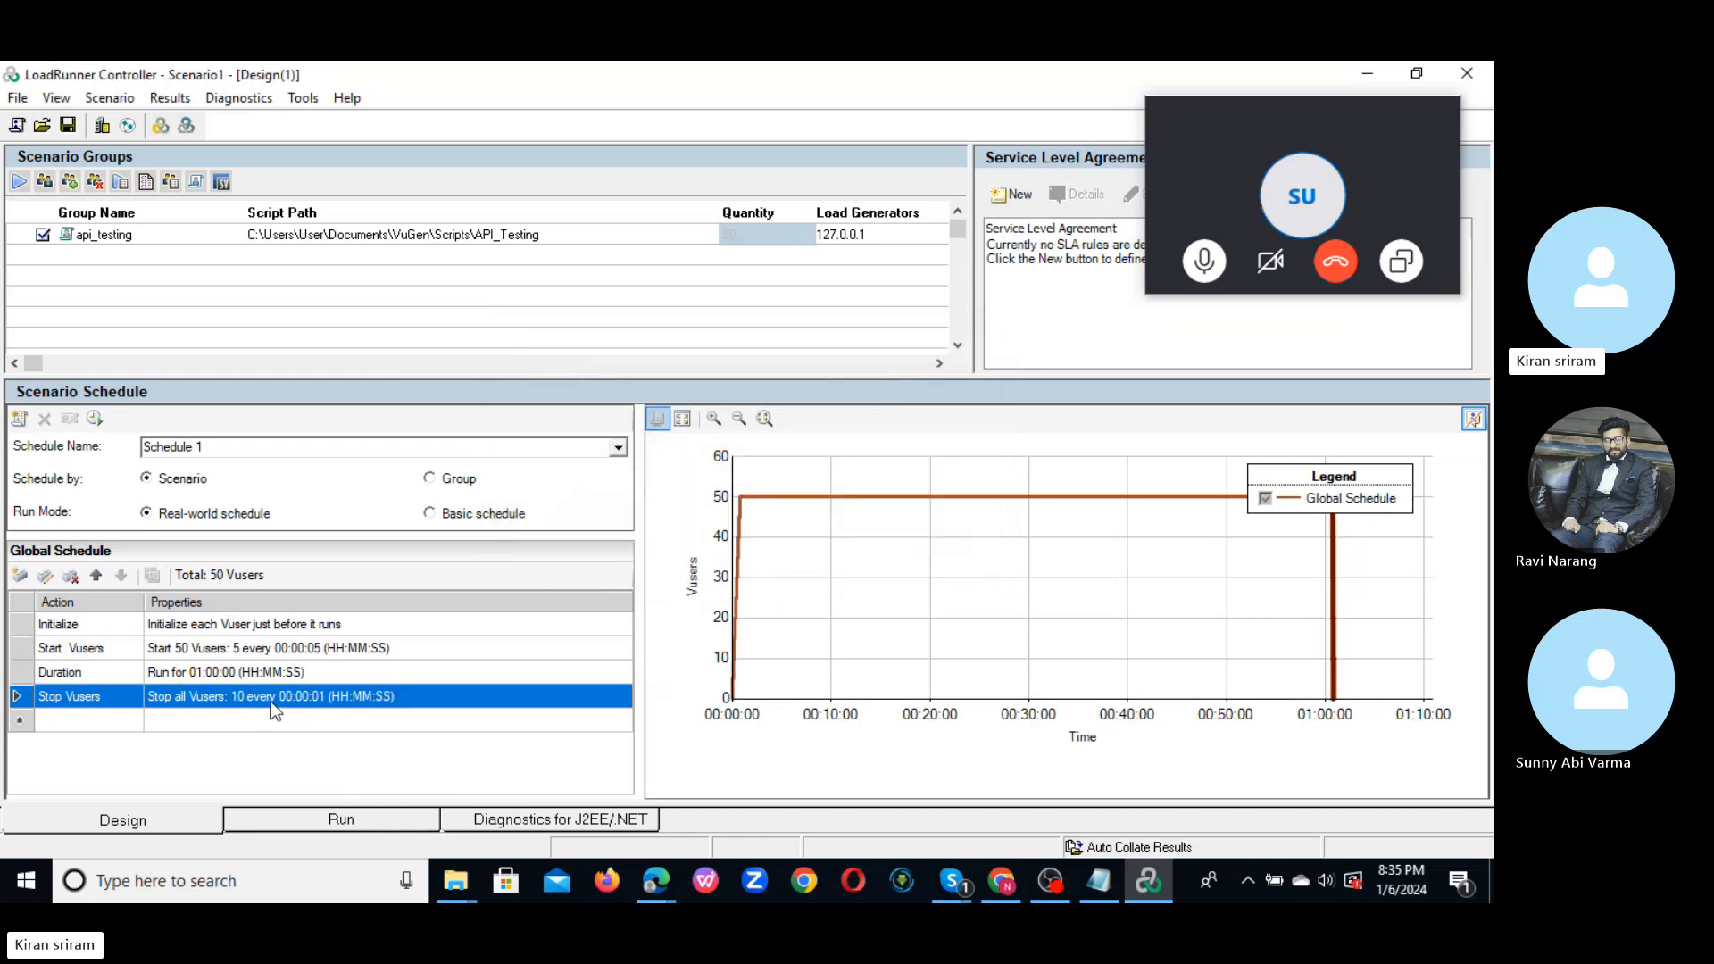
pyautogui.doubleClick(344, 694)
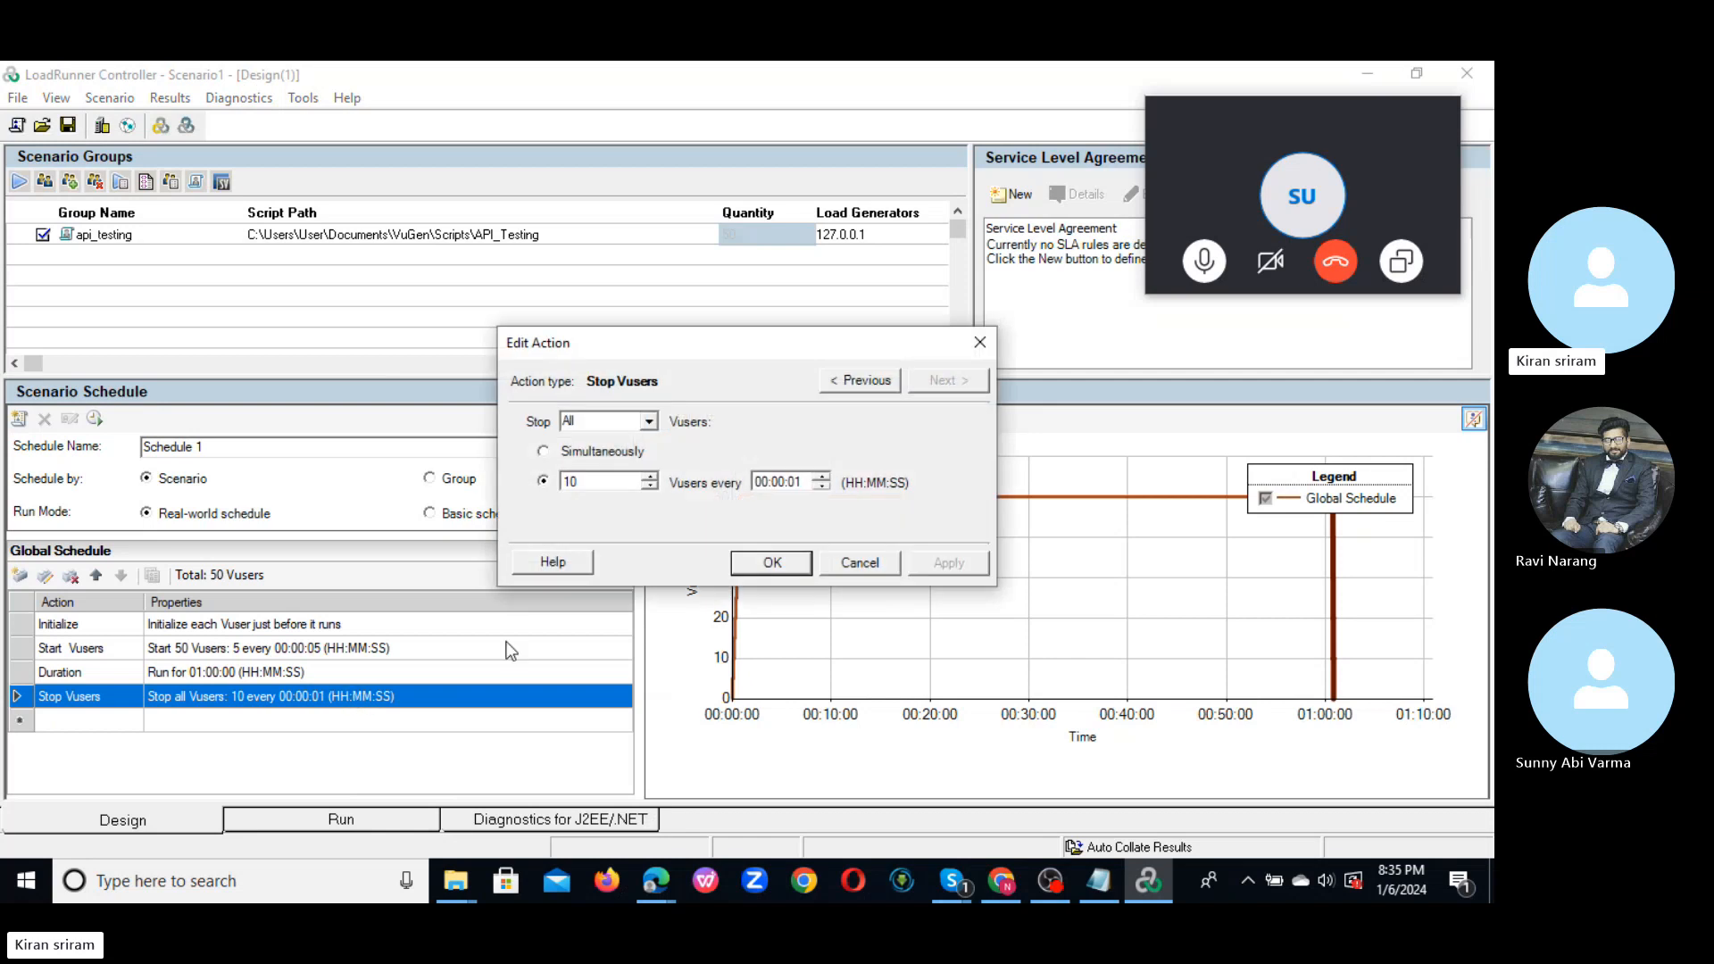
pyautogui.moveTo(589, 486); pyautogui.dragTo(547, 482)
pyautogui.write('5')
pyautogui.click(764, 561)
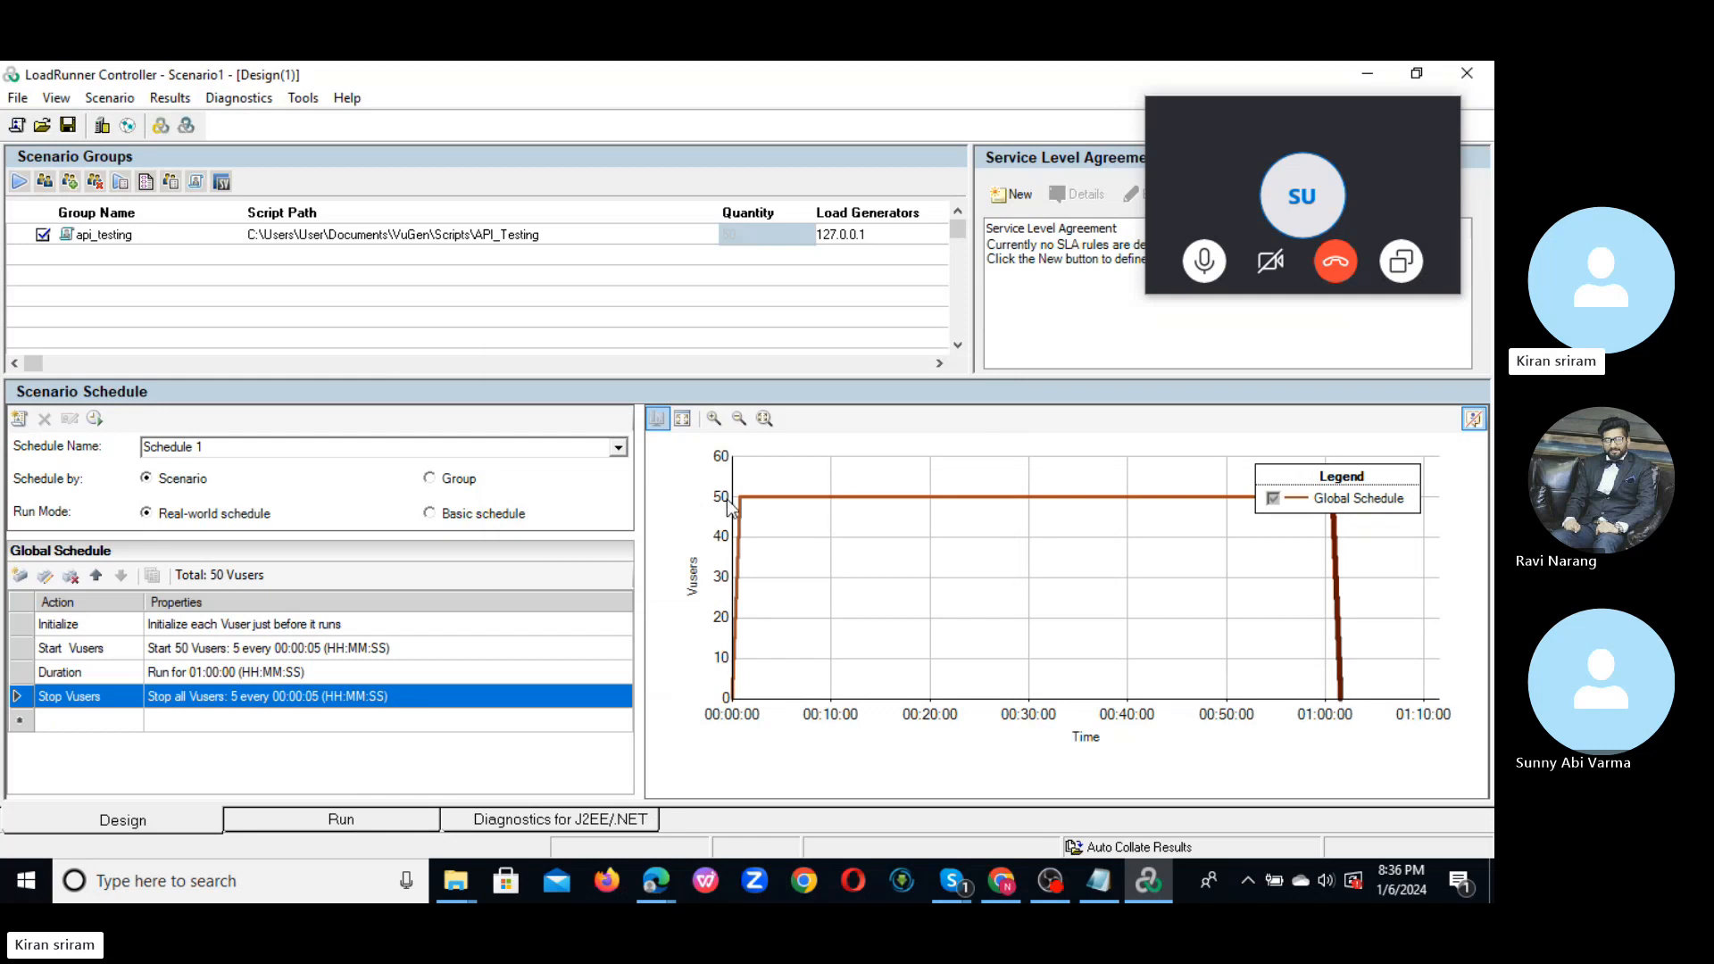
# - Set the Duration action of the global schedule to run for 00:03:00
pyautogui.moveTo(738, 503)
pyautogui.doubleClick(284, 676)
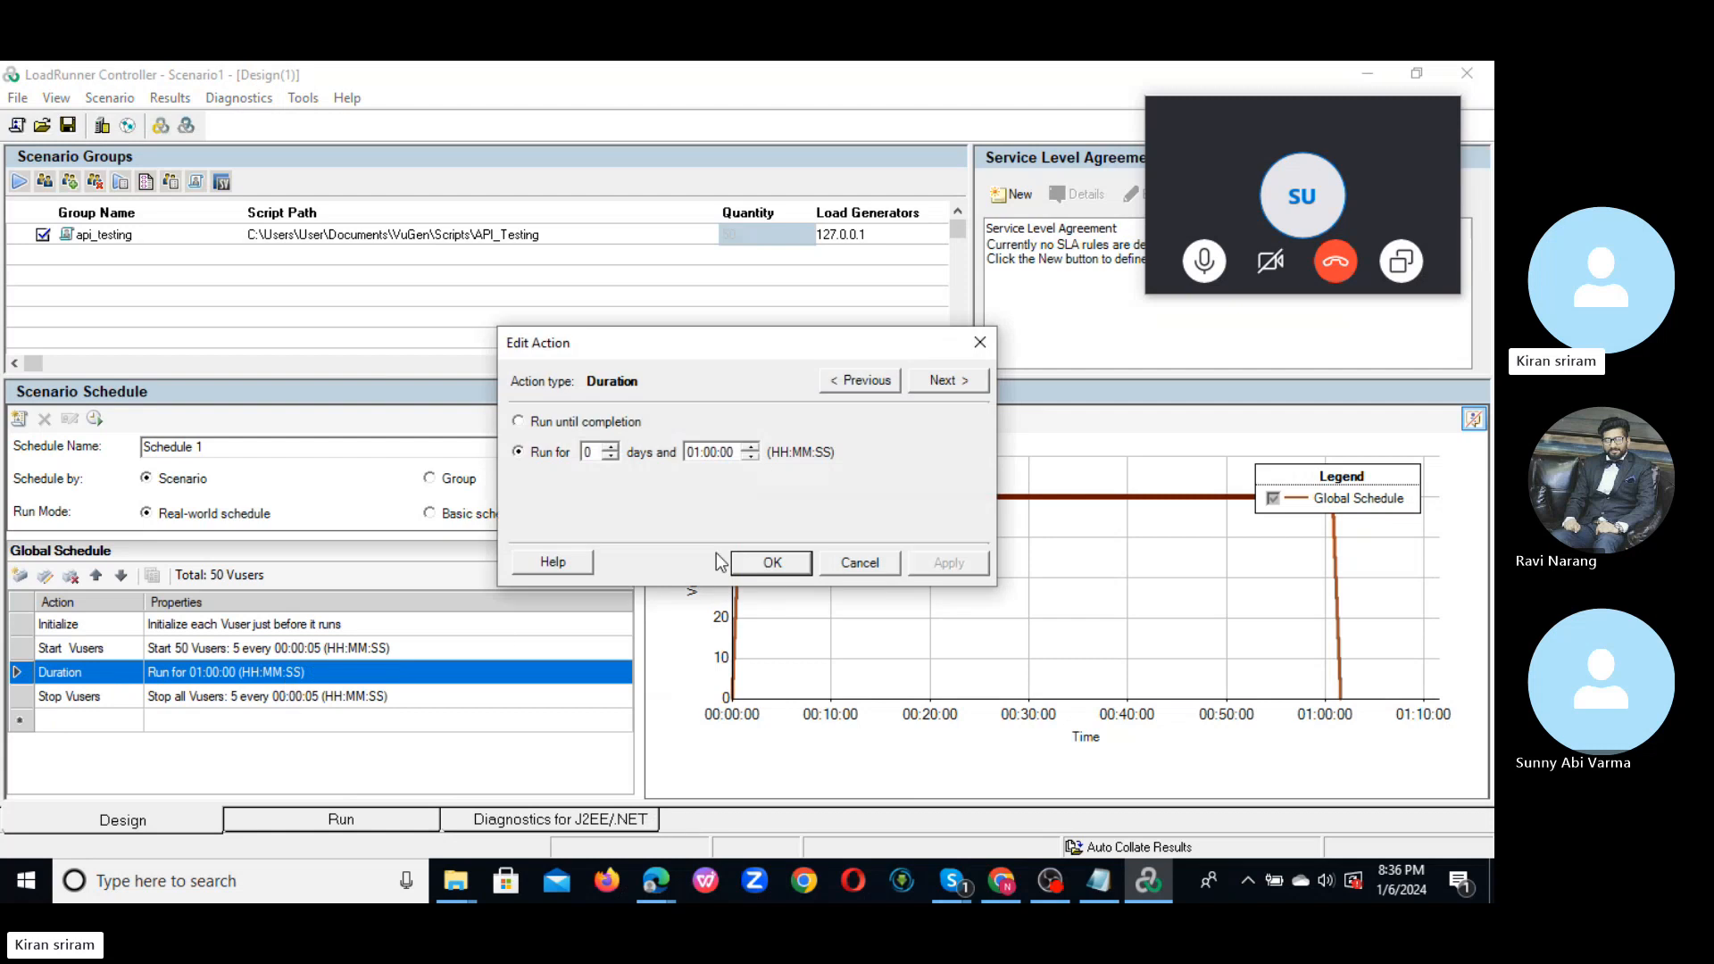
pyautogui.click(979, 342)
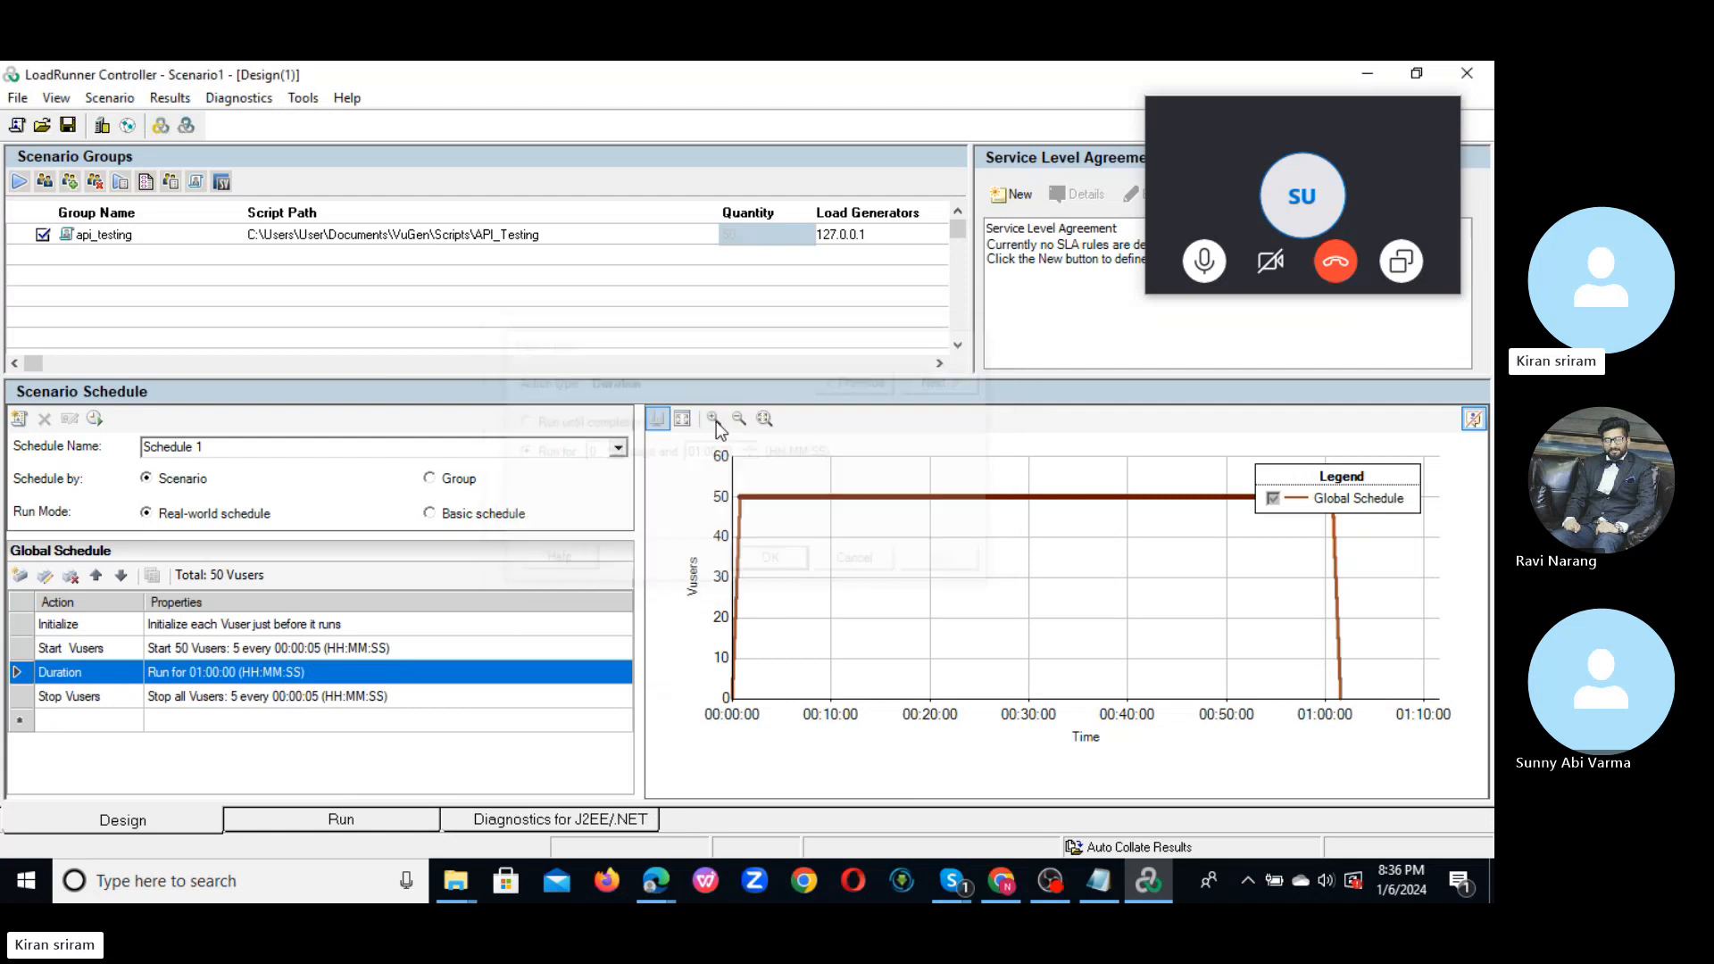
pyautogui.doubleClick(263, 671)
pyautogui.click(710, 452)
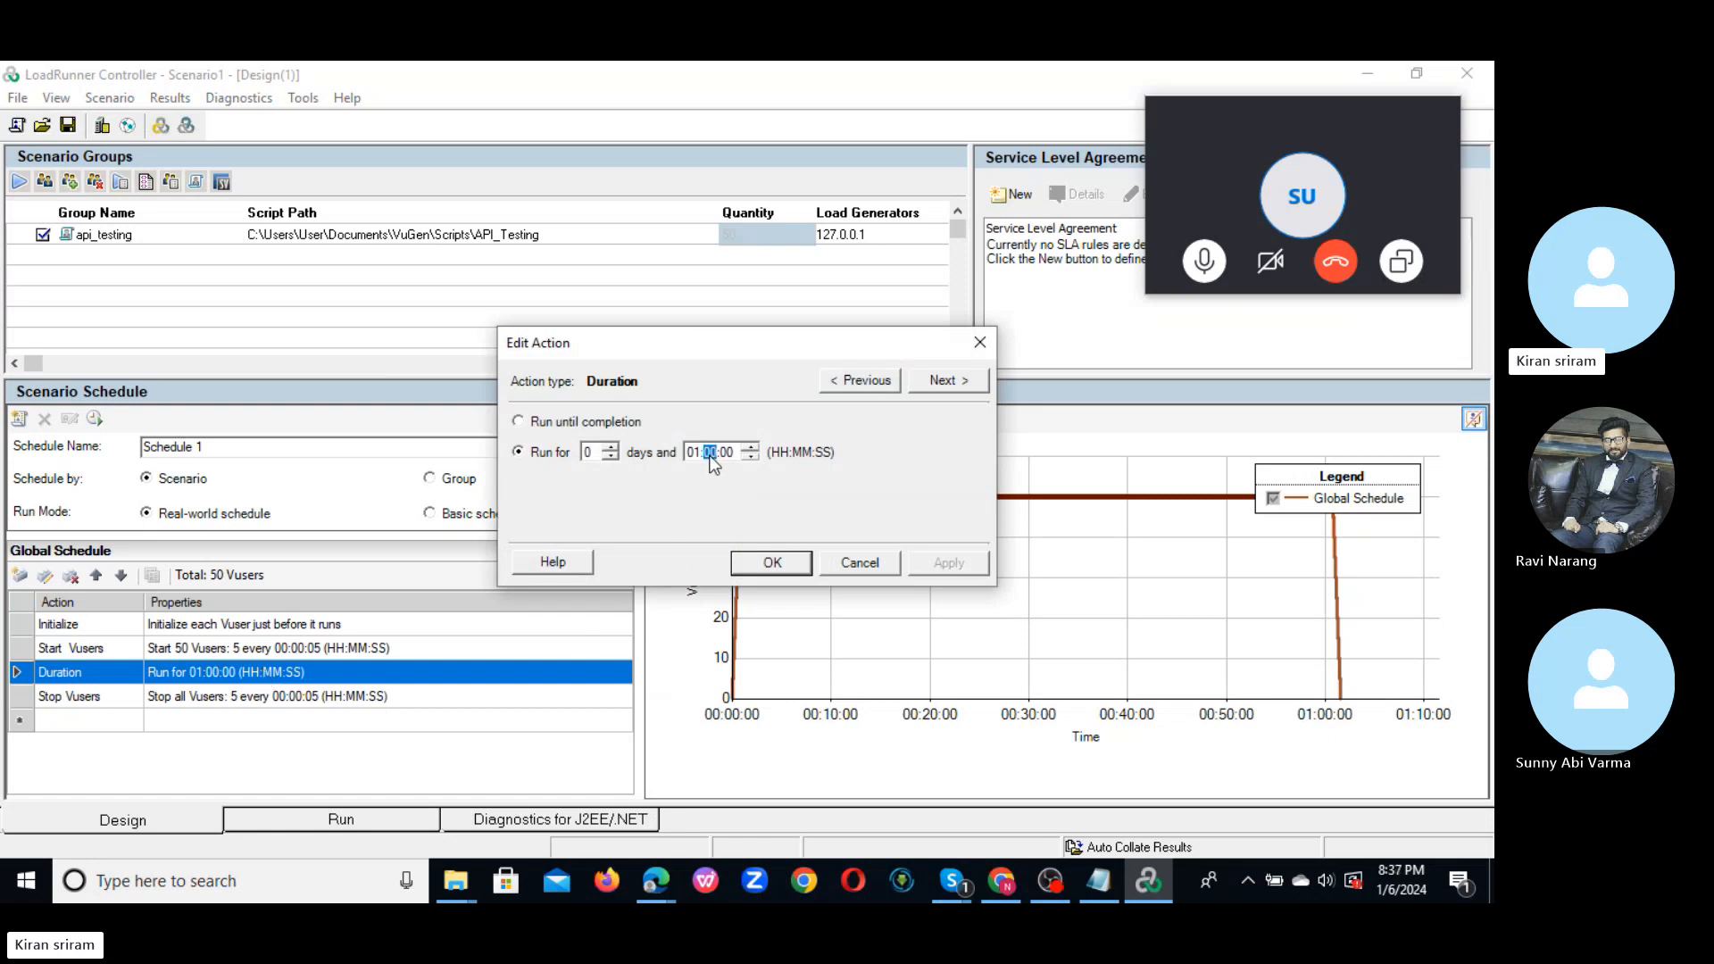
pyautogui.write('03')
pyautogui.click(770, 564)
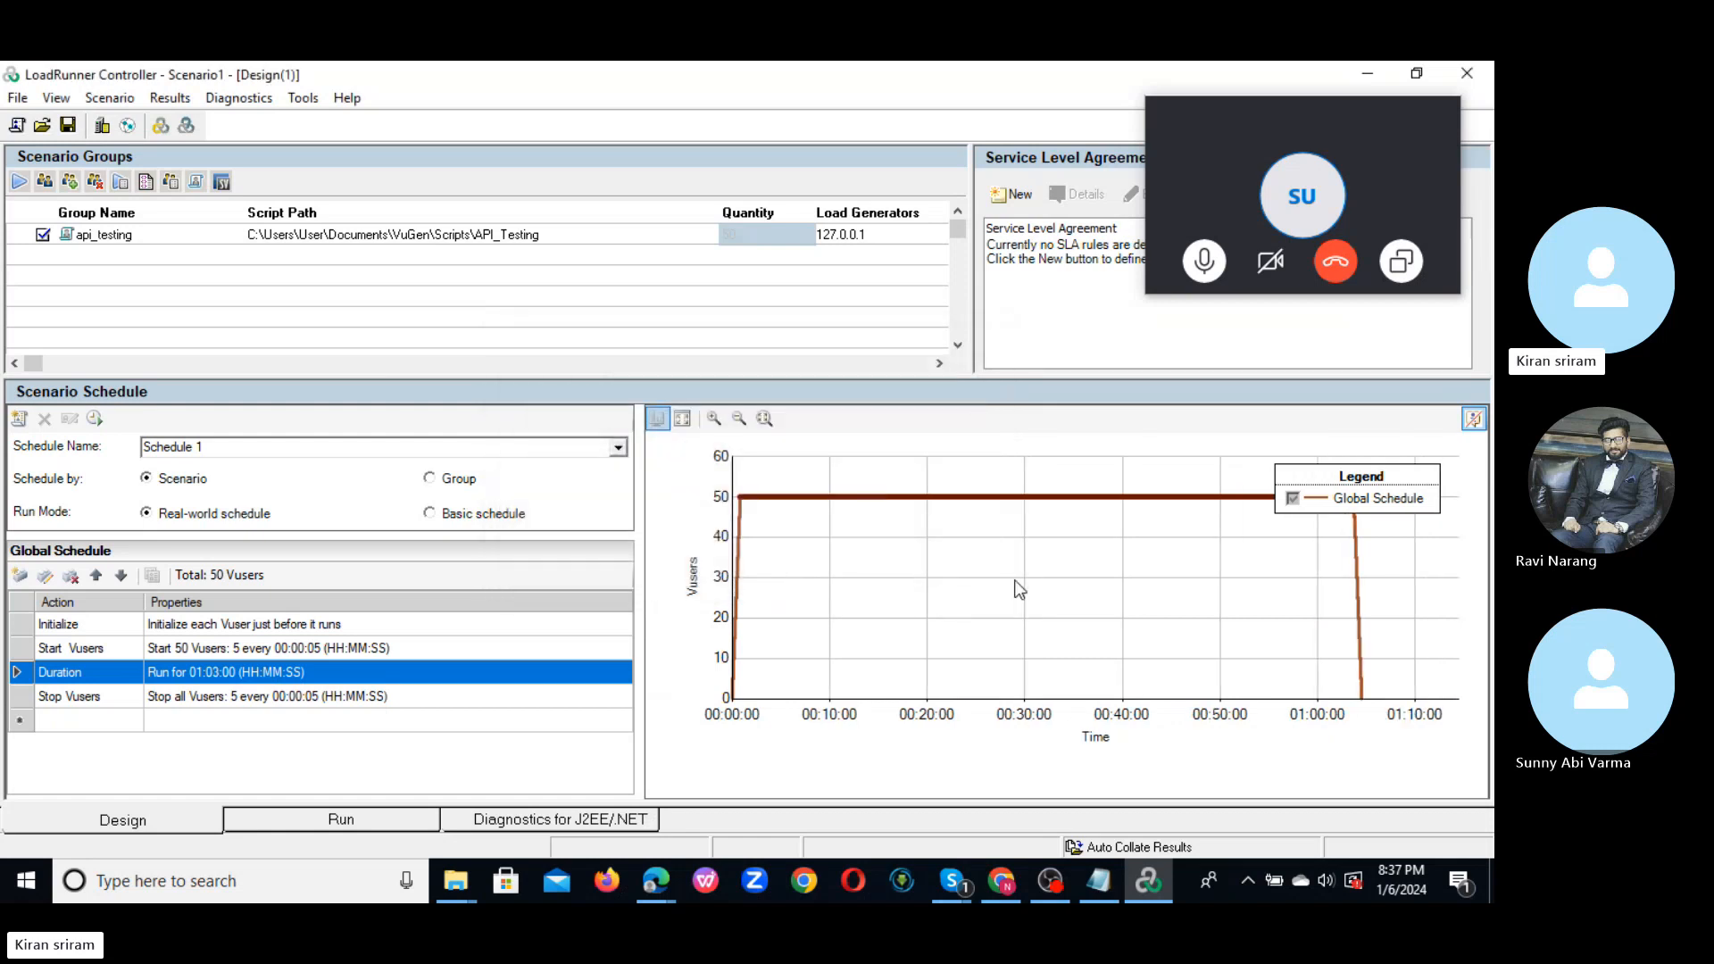
pyautogui.doubleClick(244, 679)
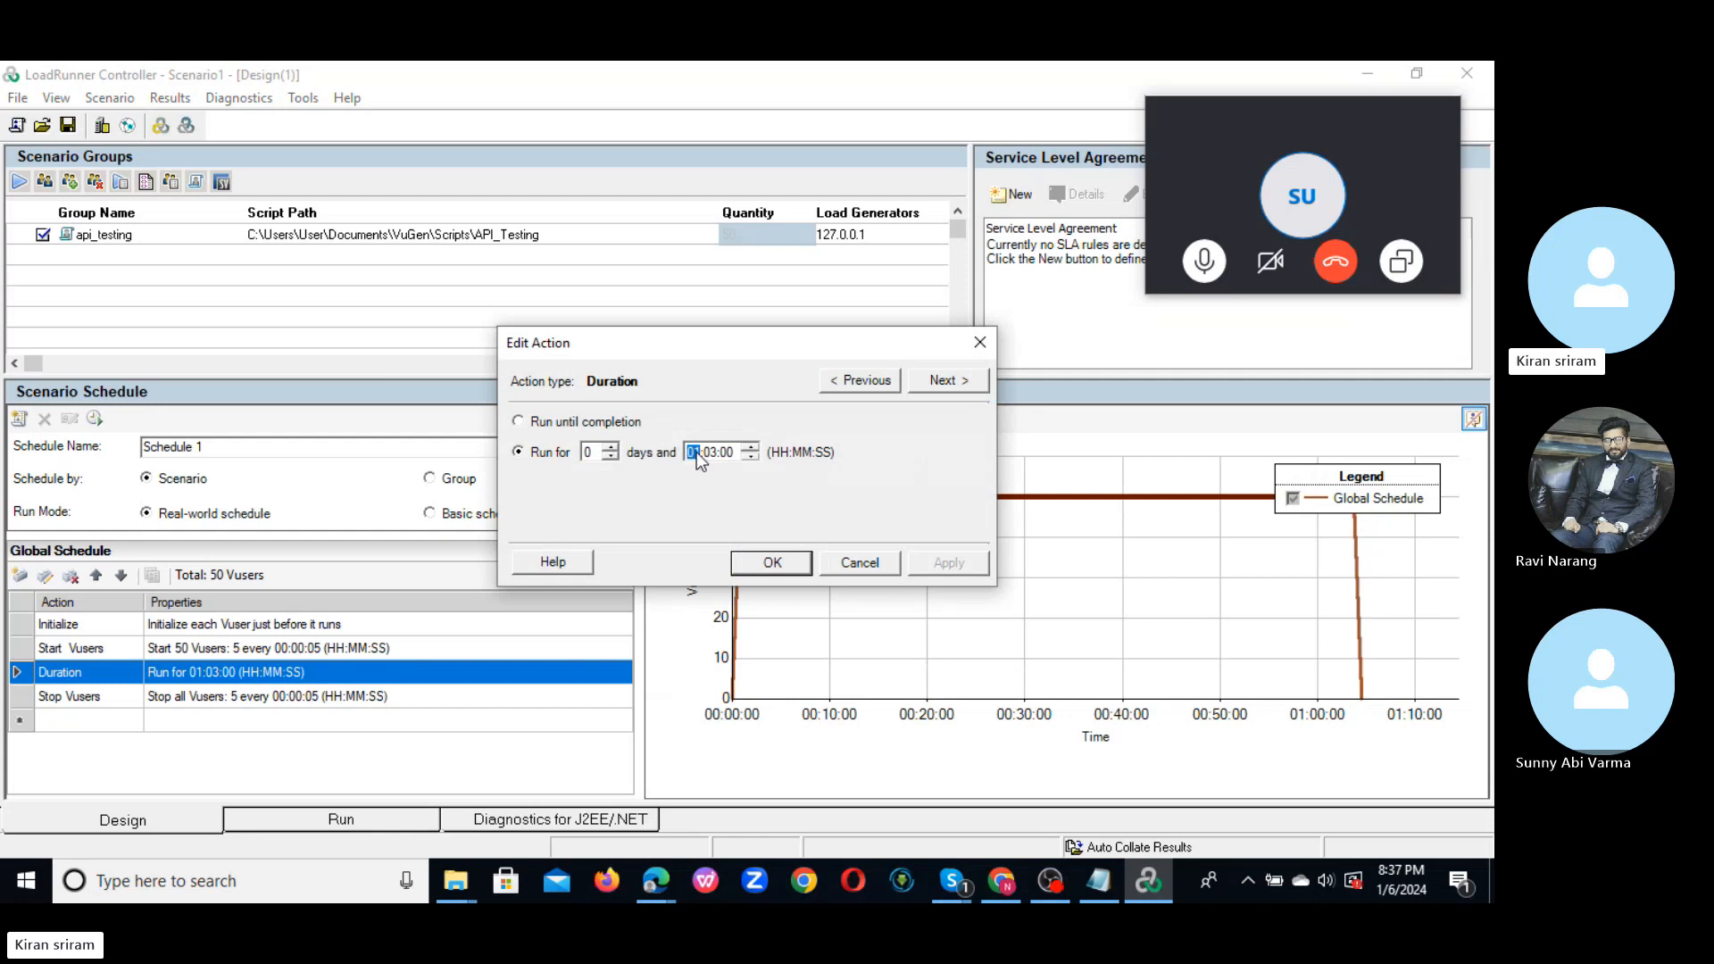
pyautogui.write('00')
pyautogui.click(771, 562)
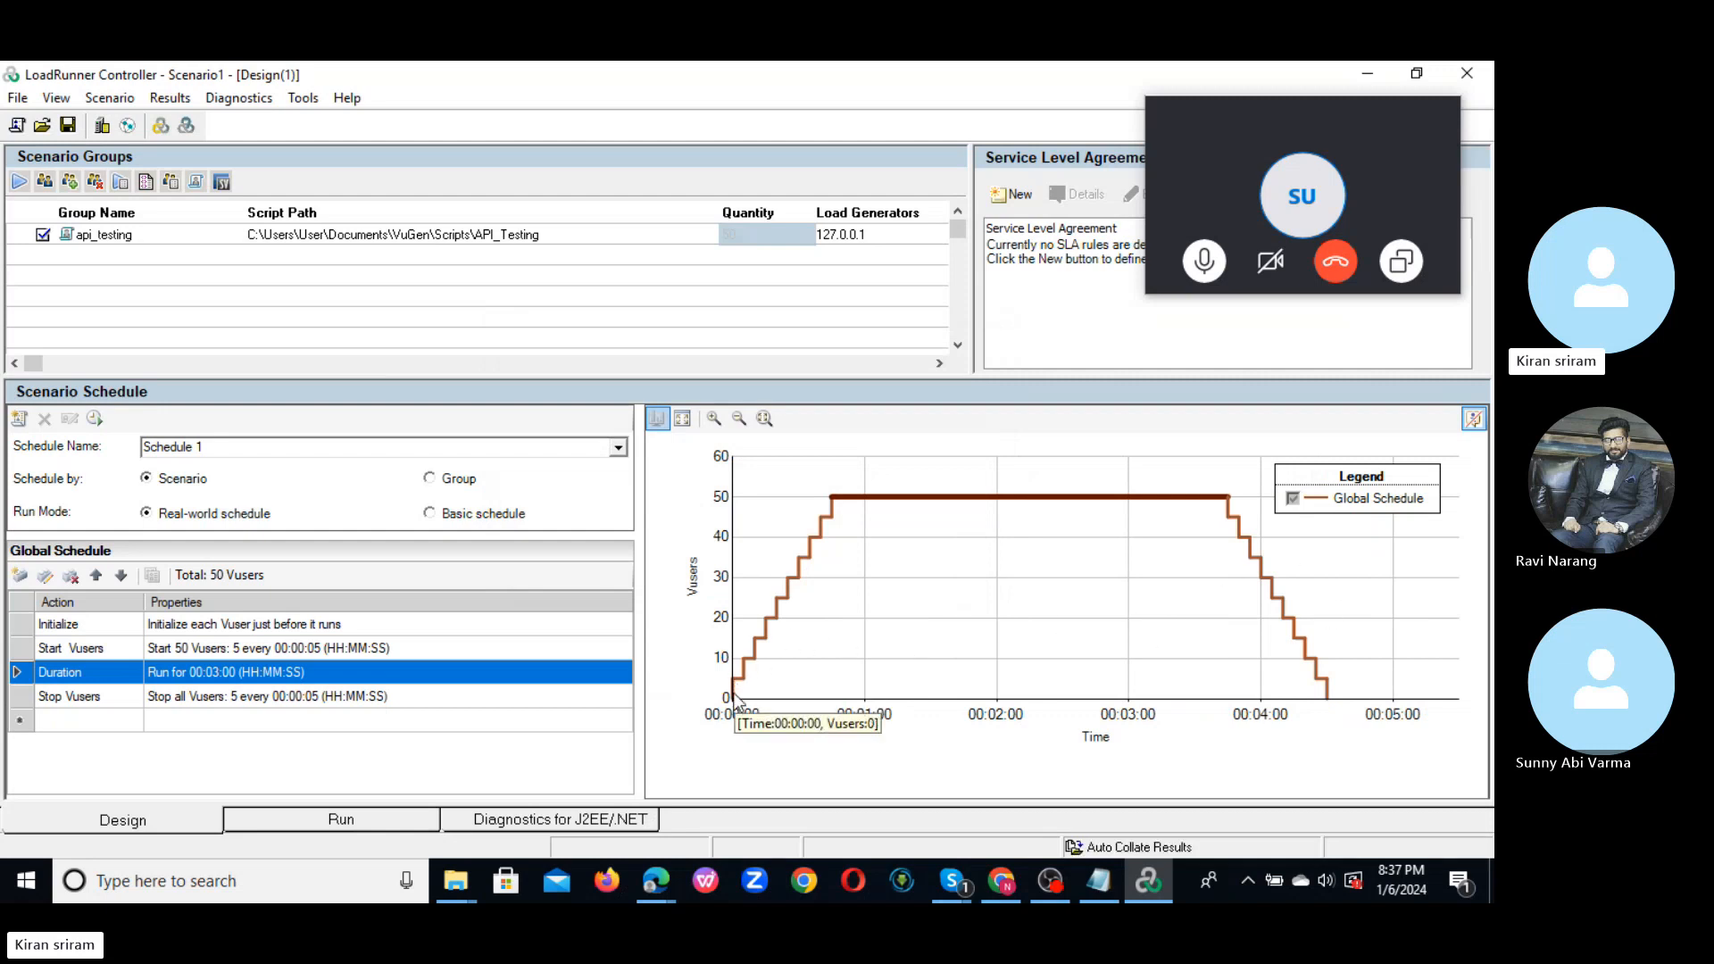
# - Examine the ramp-up, steady-state and ramp-down points on the schedule graph and switch to the Run view
pyautogui.moveTo(739, 705)
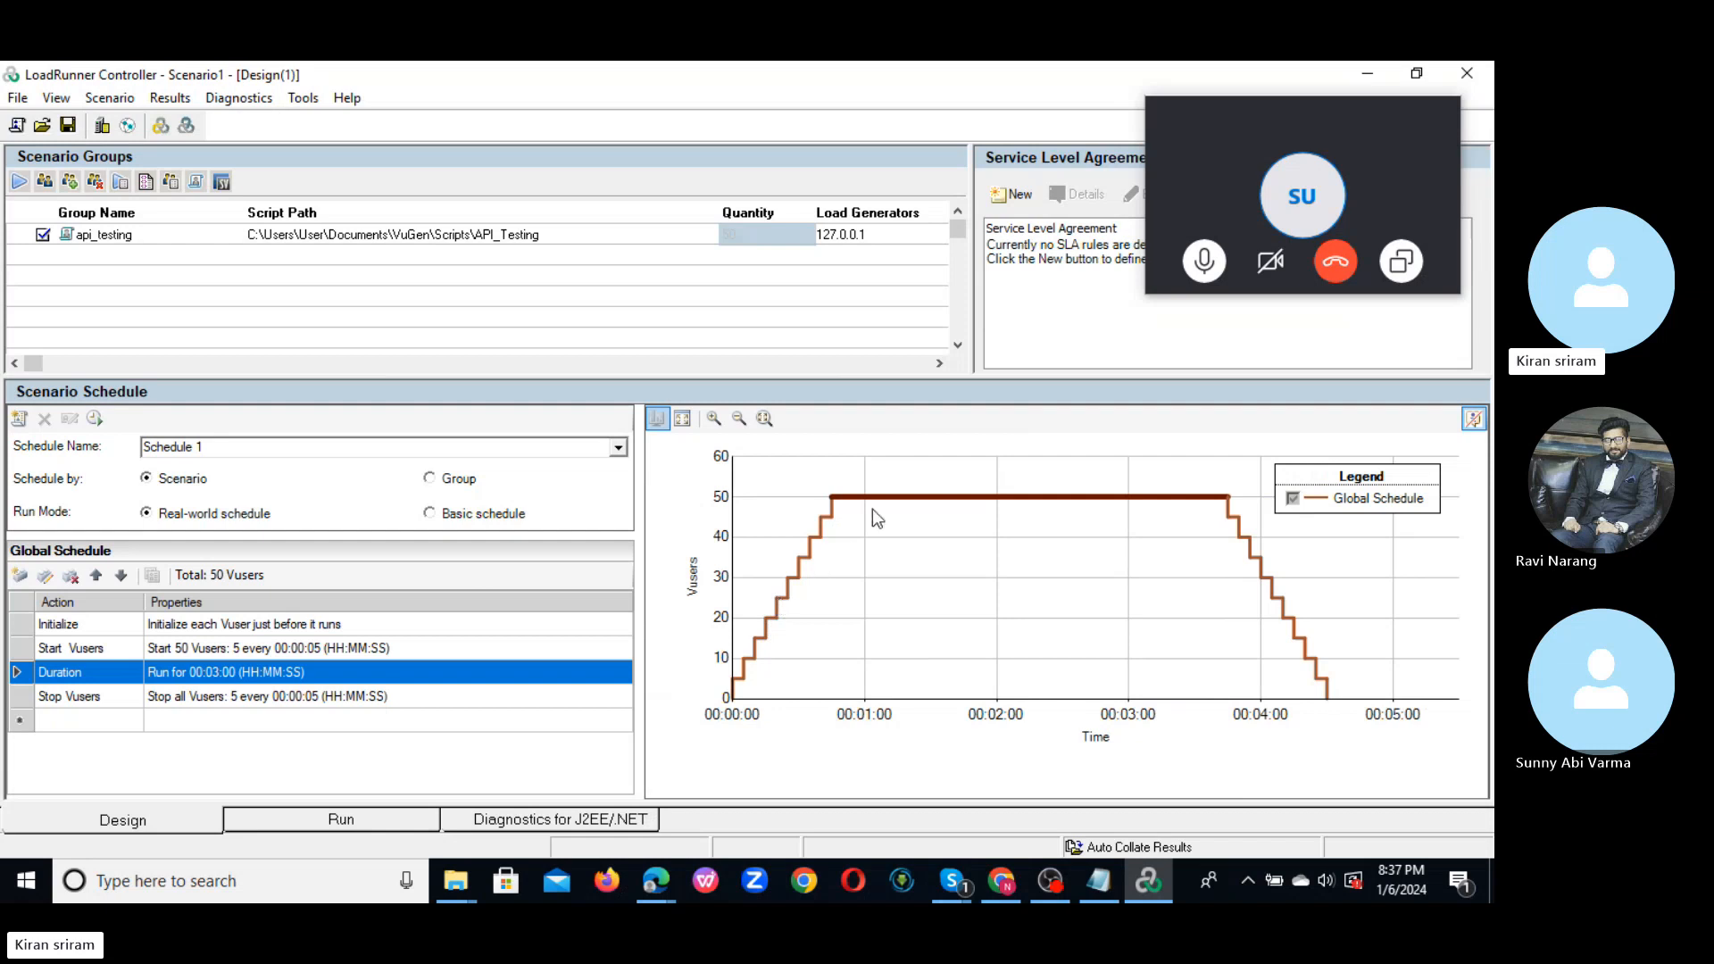
pyautogui.moveTo(839, 497)
pyautogui.moveTo(1327, 692)
pyautogui.click(330, 821)
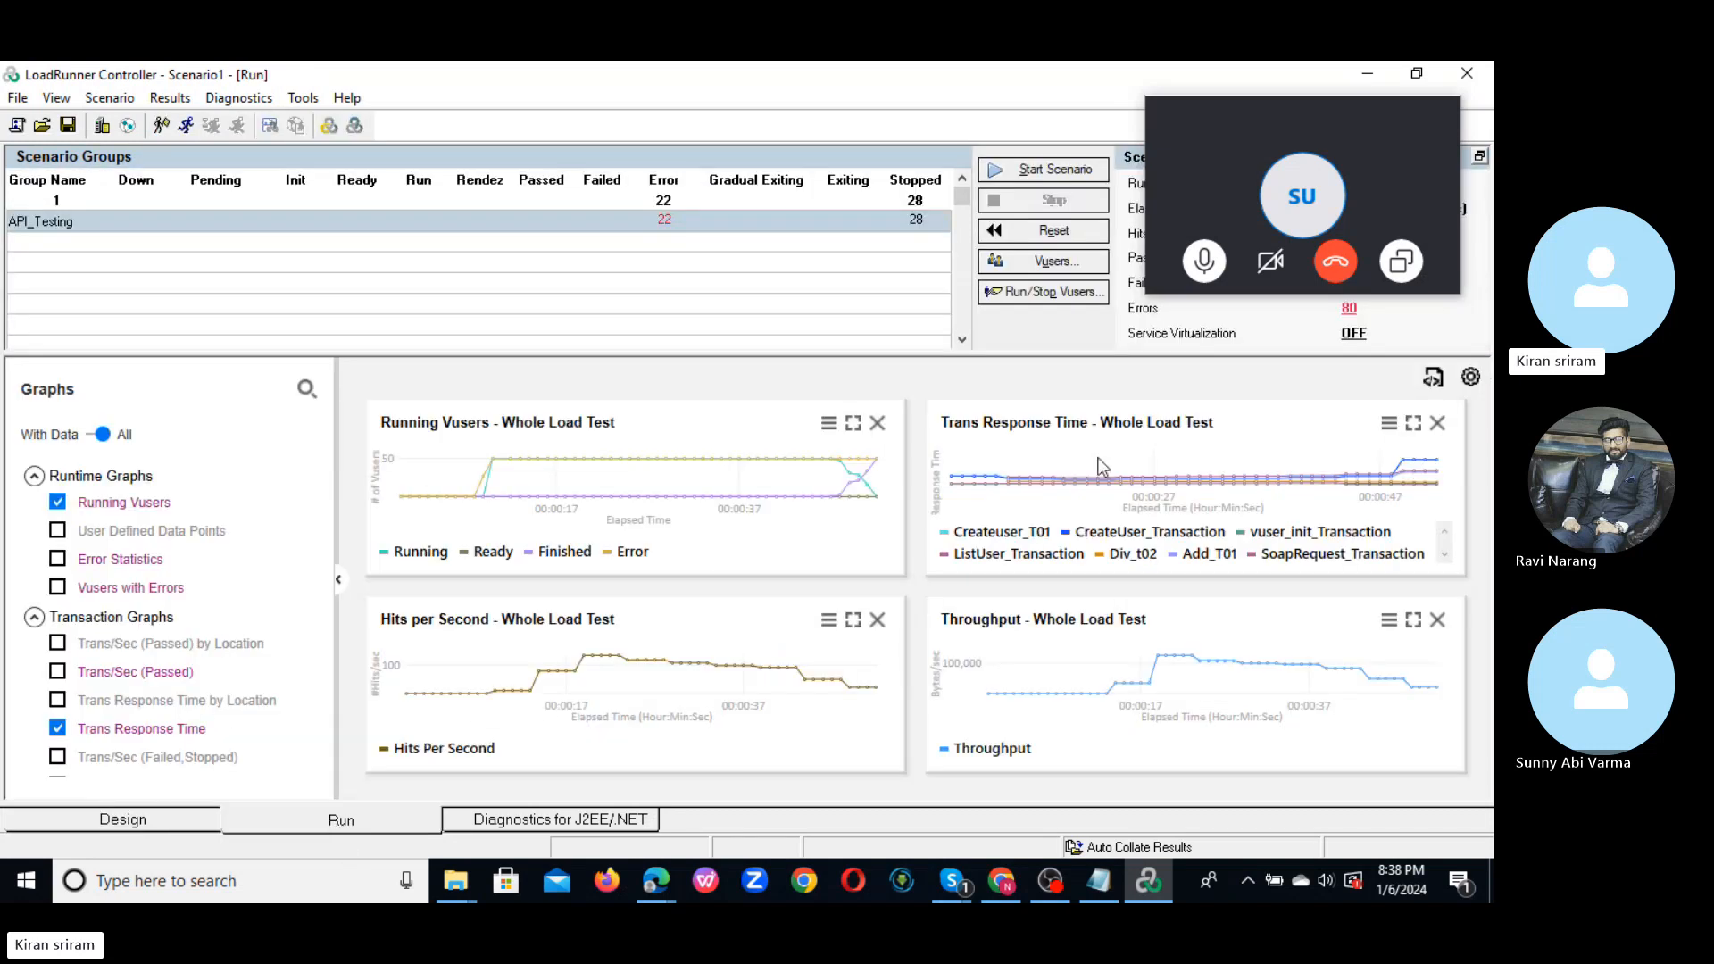
# - Reset the API_Testing scenario's Vusers and start the scenario, overwriting the existing results directory
pyautogui.moveTo(1250, 122); pyautogui.dragTo(1224, 869)
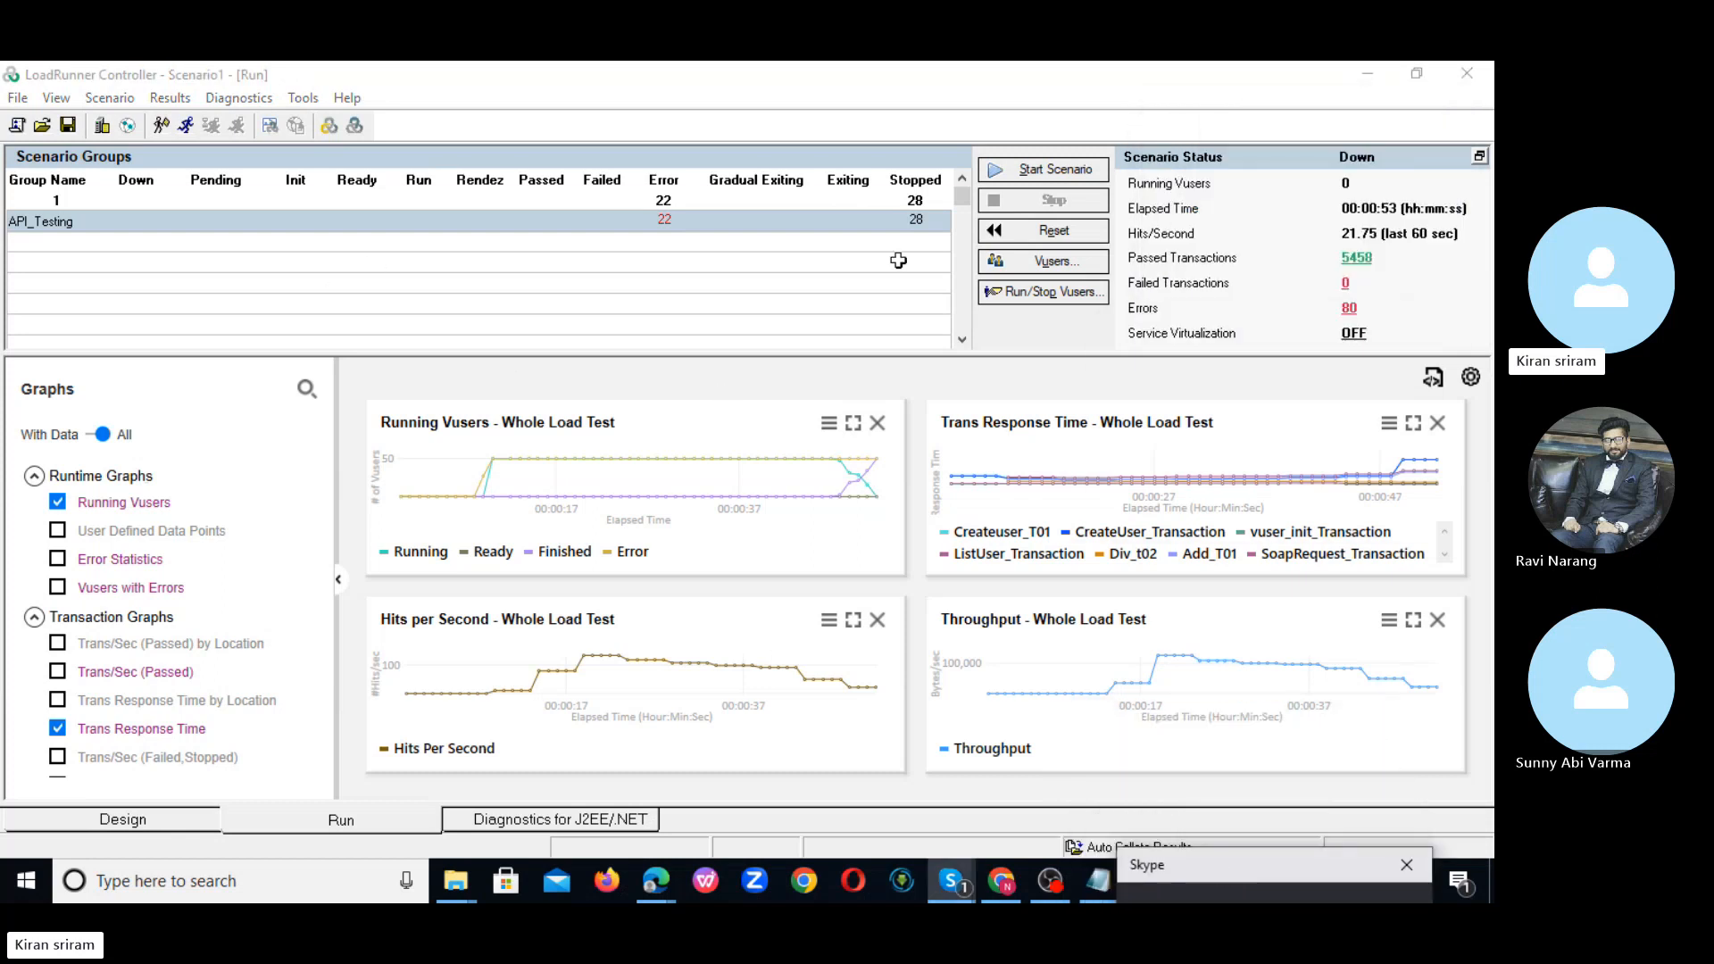
pyautogui.click(1067, 239)
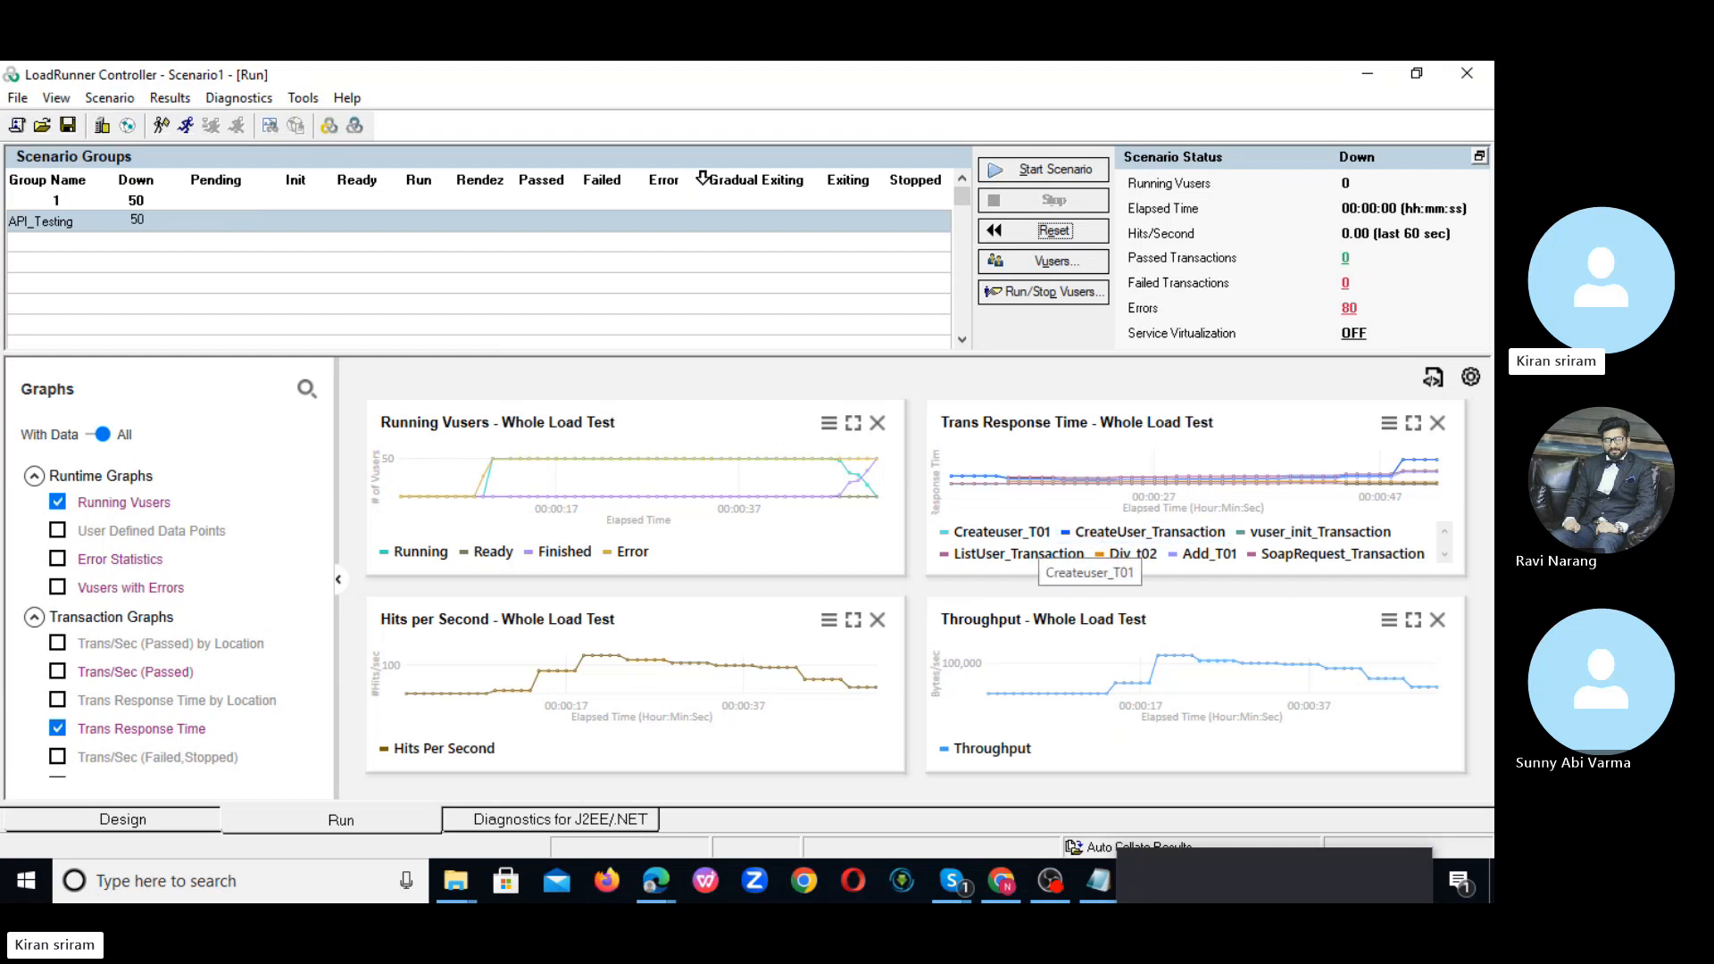
pyautogui.click(1052, 177)
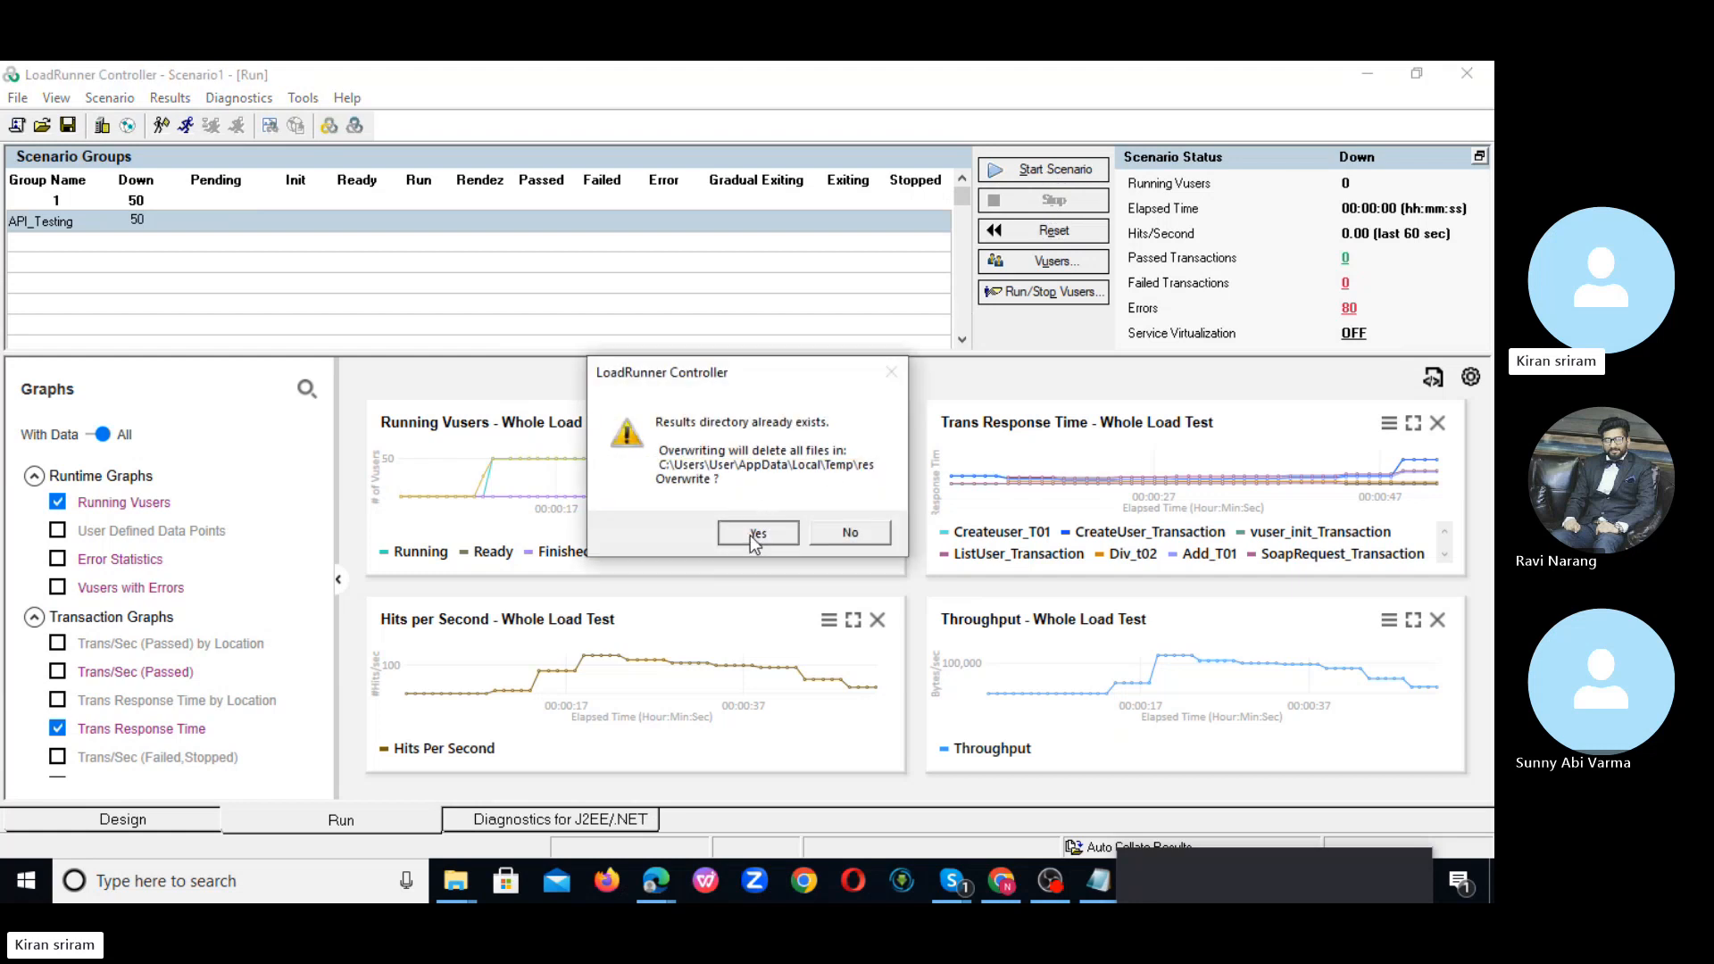
pyautogui.click(749, 533)
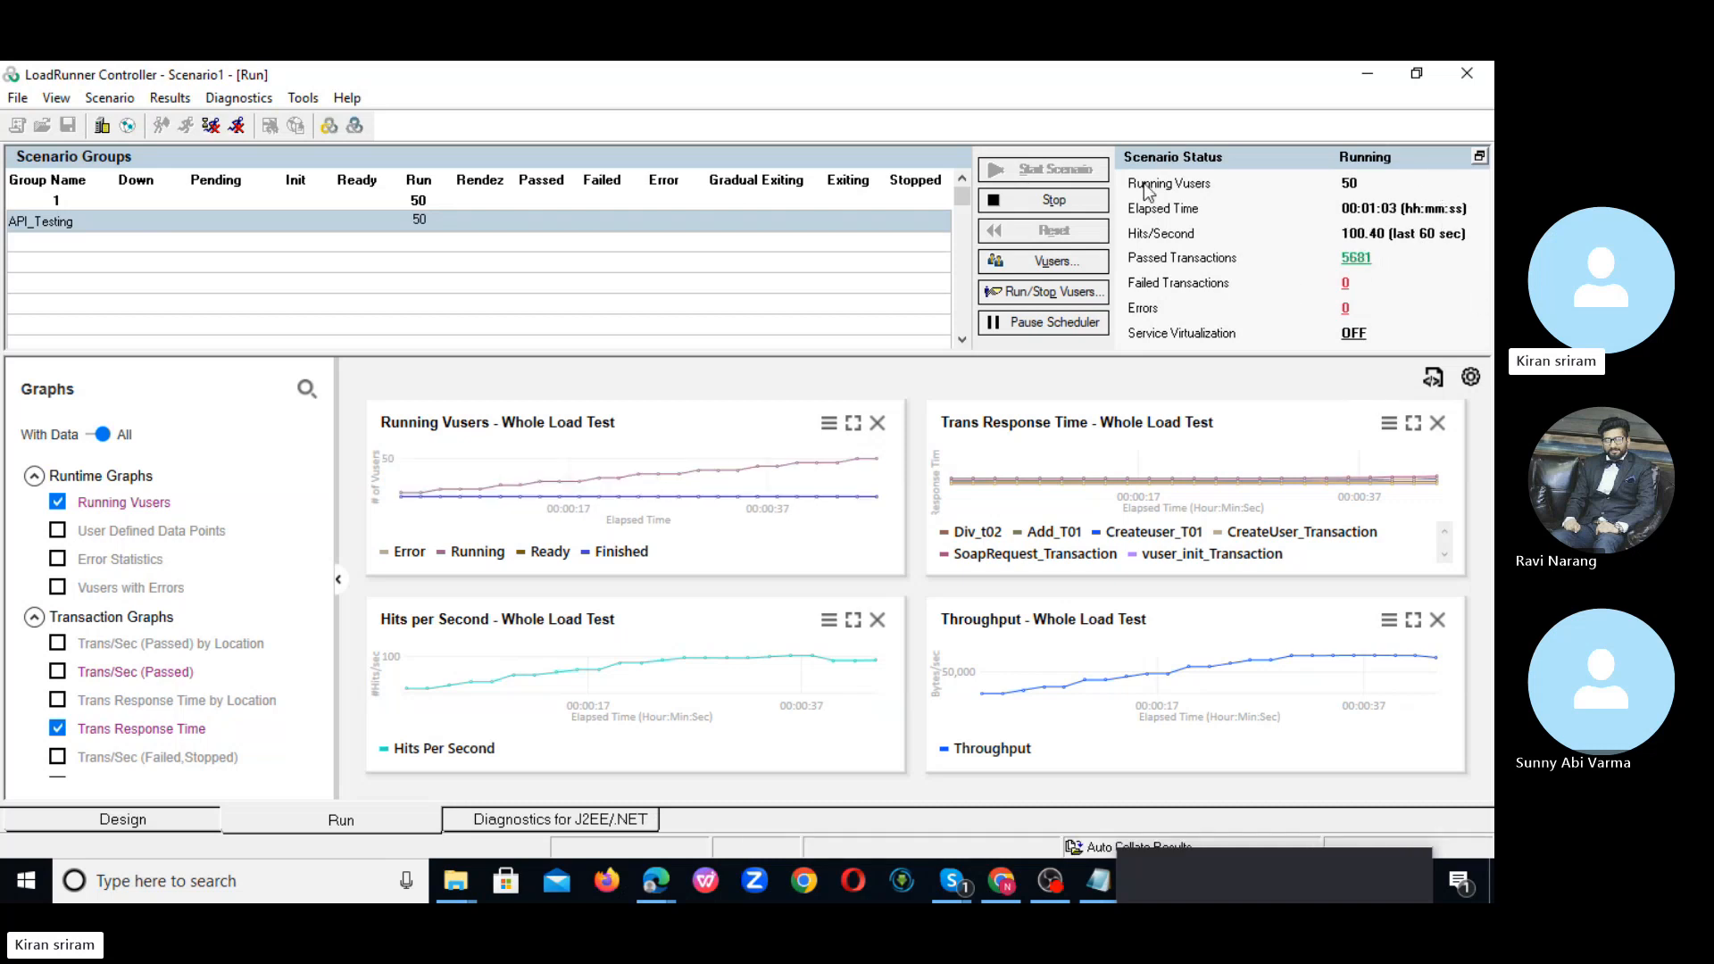
# - Examine the enlarged Running Vusers and Trans Response Time graphs, including the statistics listed for each transaction
pyautogui.doubleClick(616, 470)
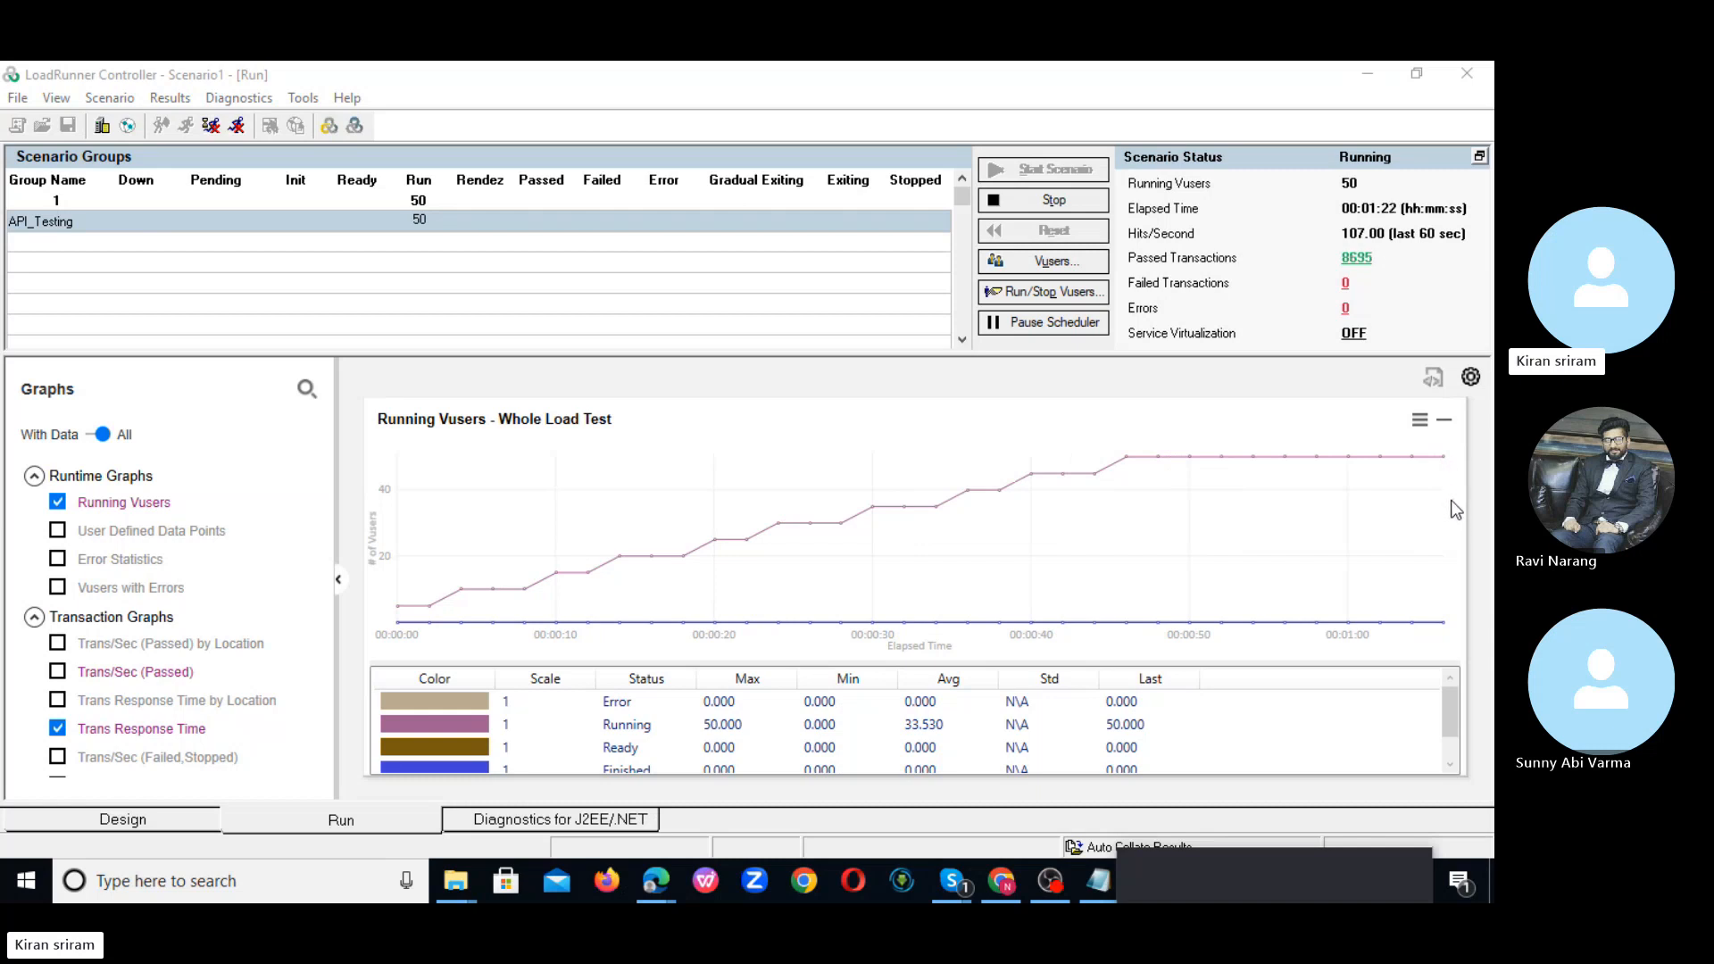
pyautogui.doubleClick(649, 482)
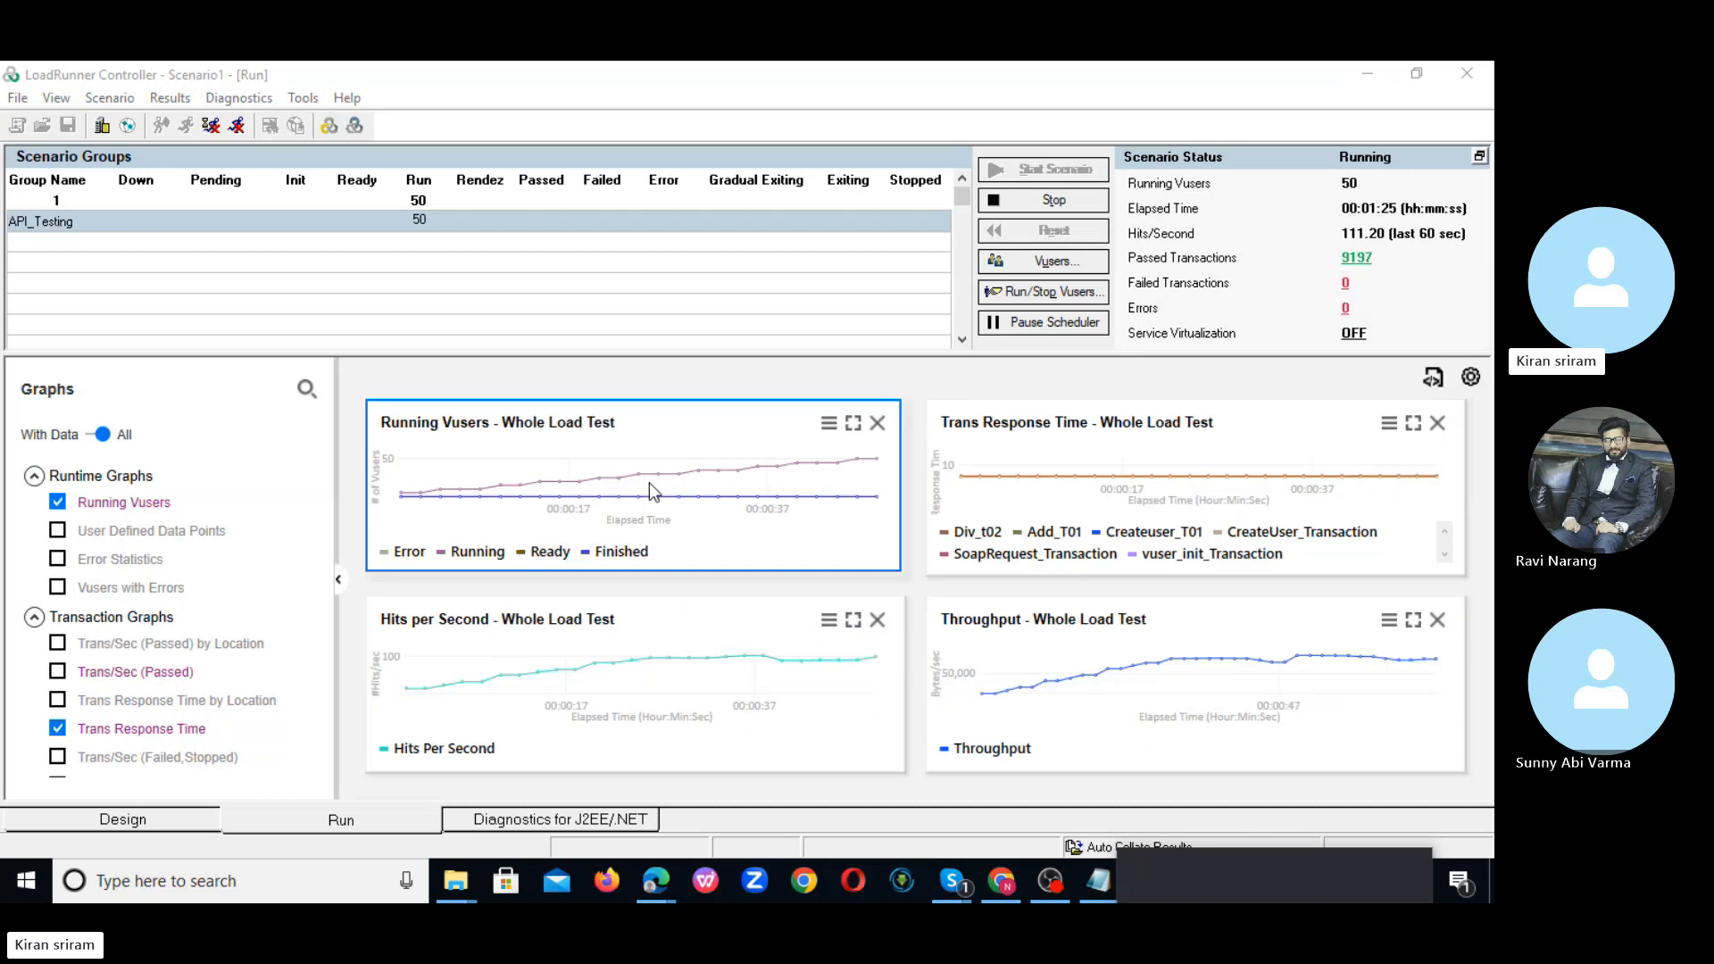
pyautogui.doubleClick(1066, 458)
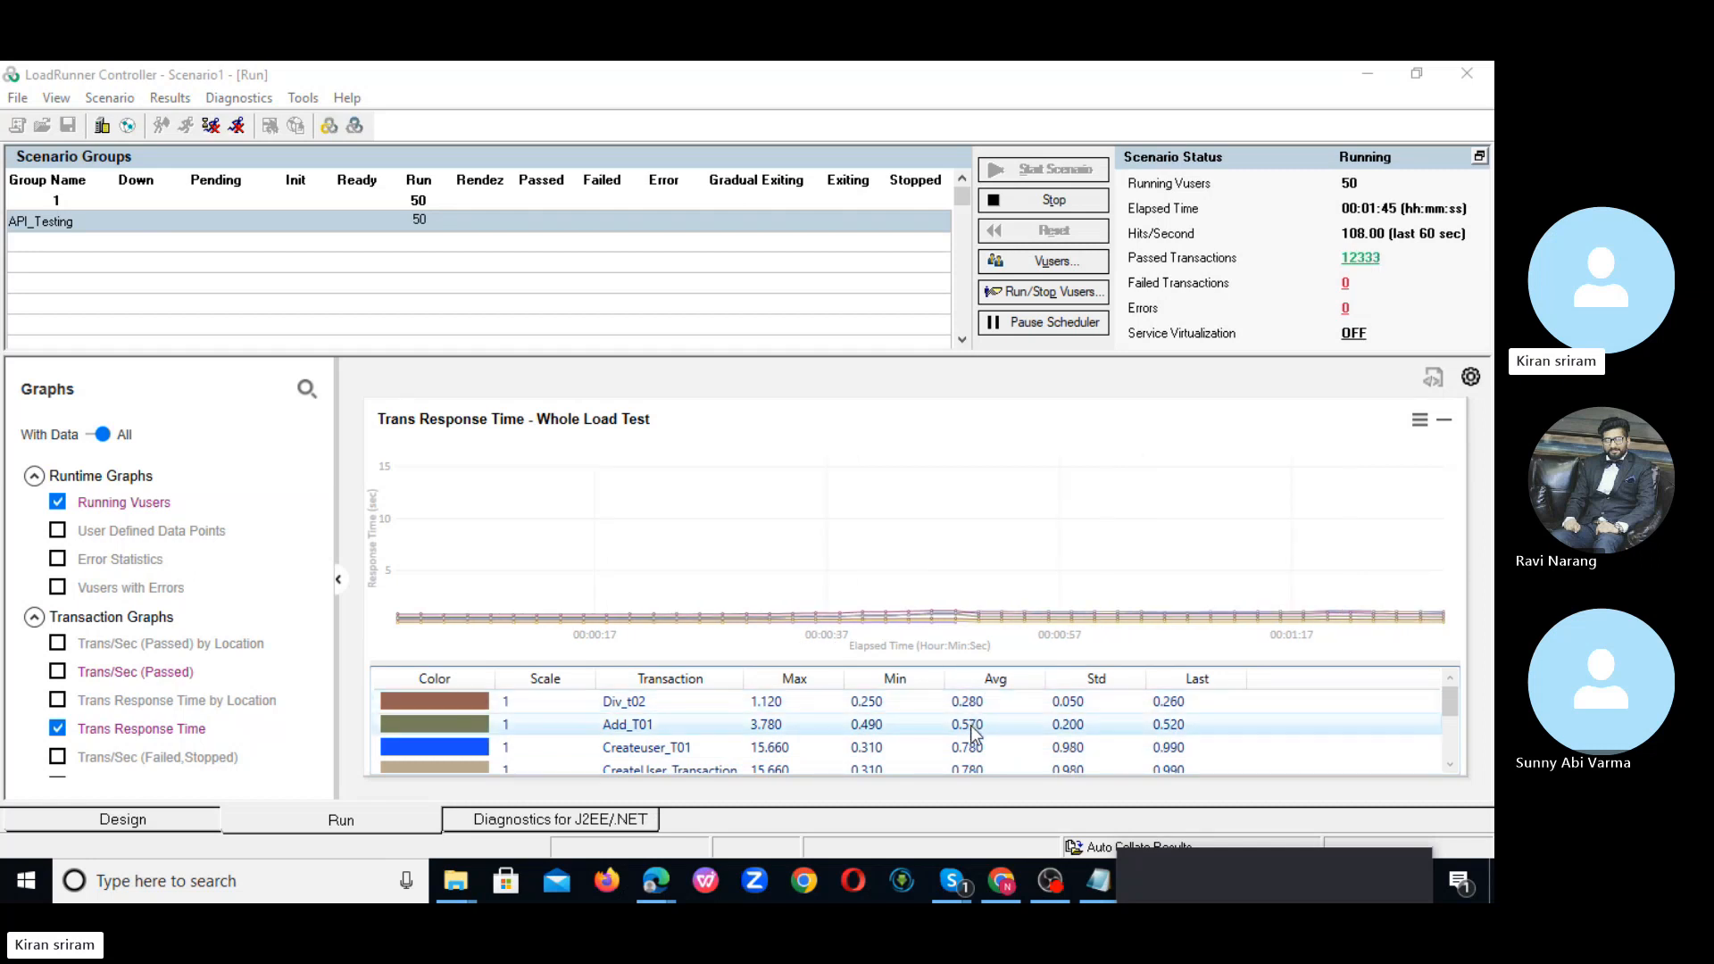
pyautogui.click(1449, 766)
pyautogui.click(1450, 766)
pyautogui.click(1449, 766)
pyautogui.click(1449, 766)
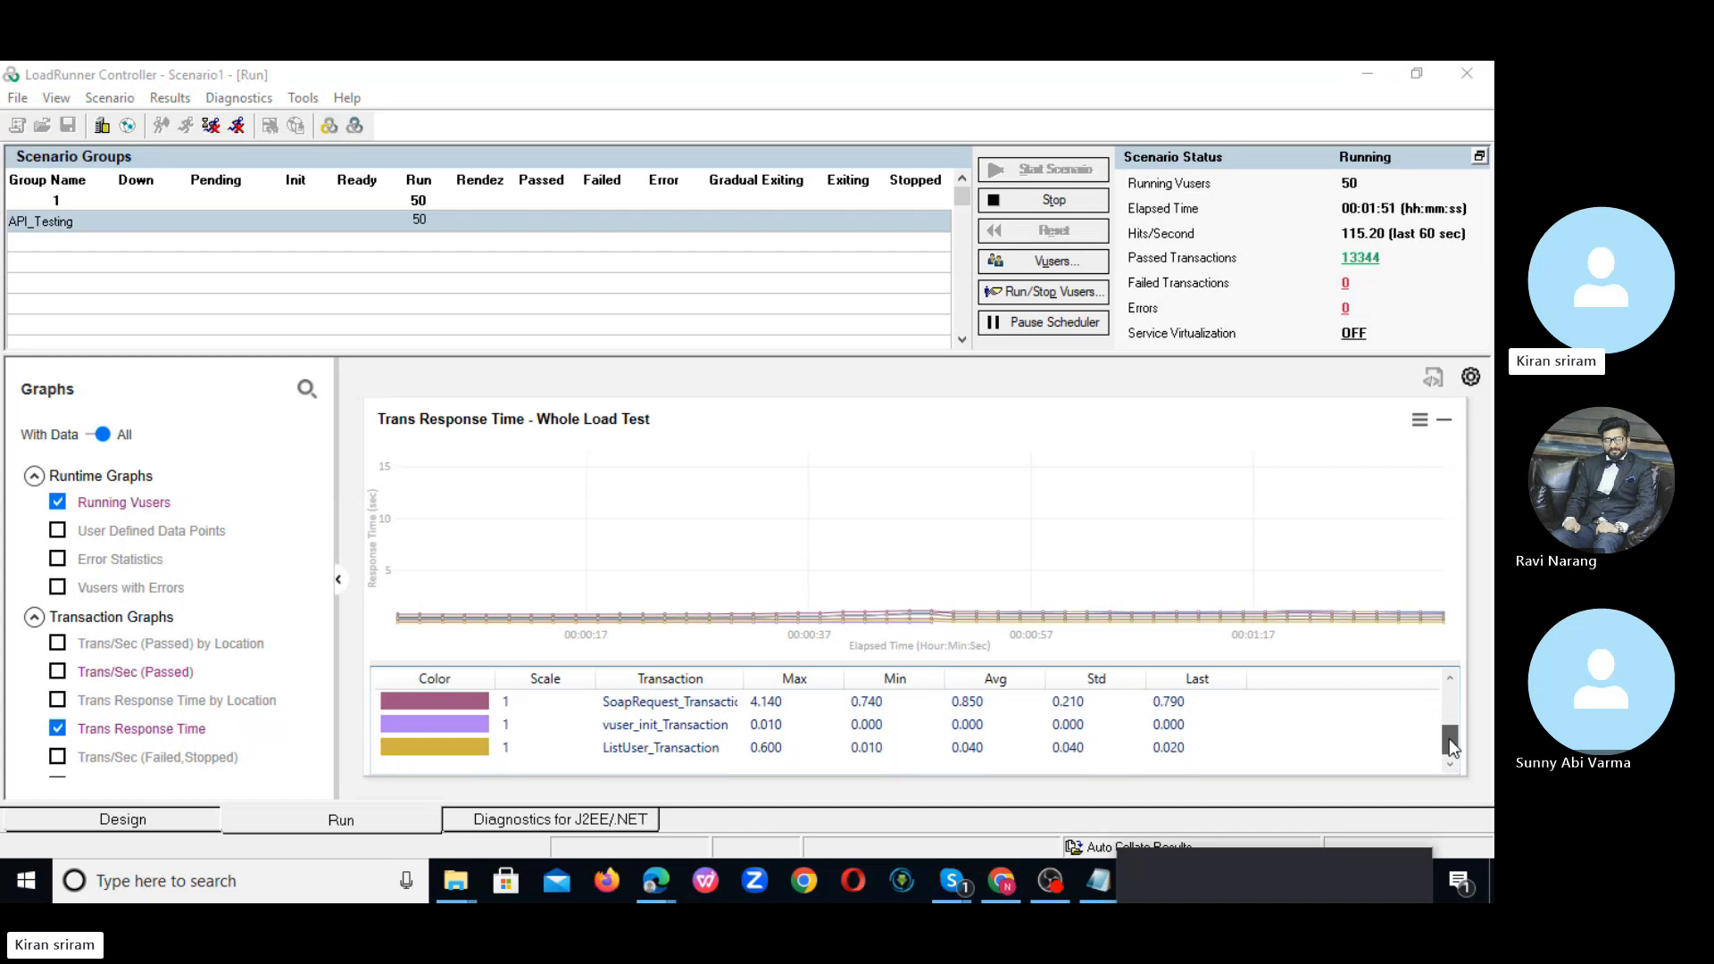
pyautogui.moveTo(1449, 737); pyautogui.dragTo(1448, 713)
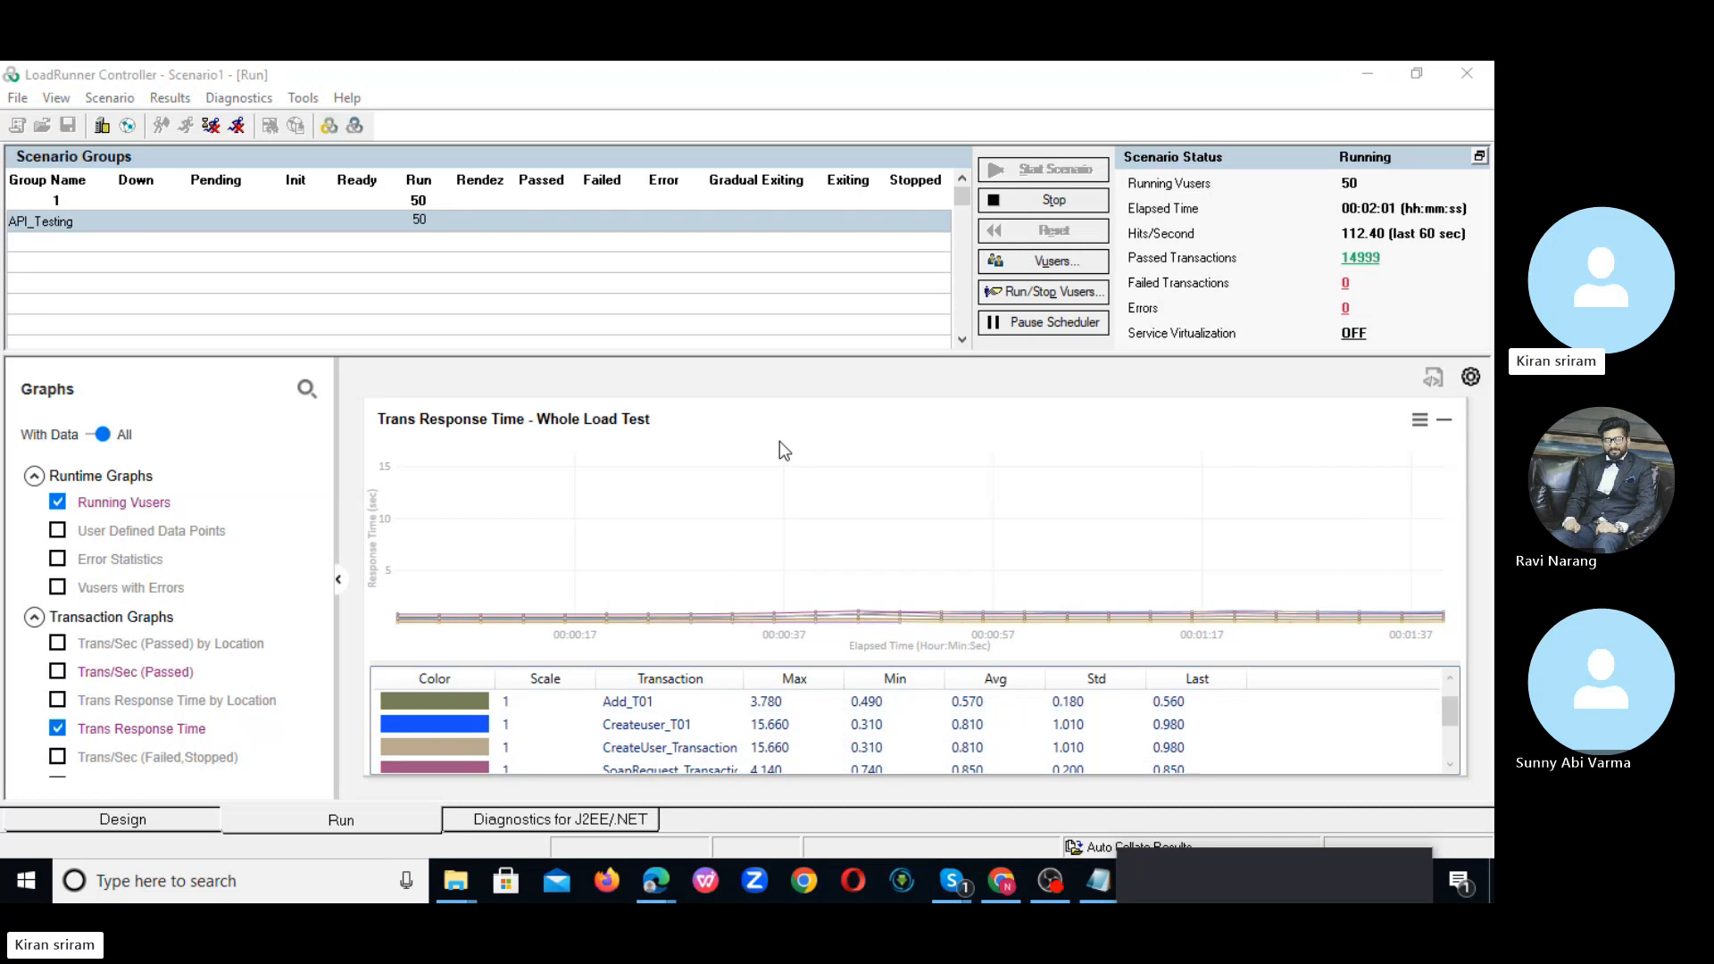
pyautogui.doubleClick(789, 484)
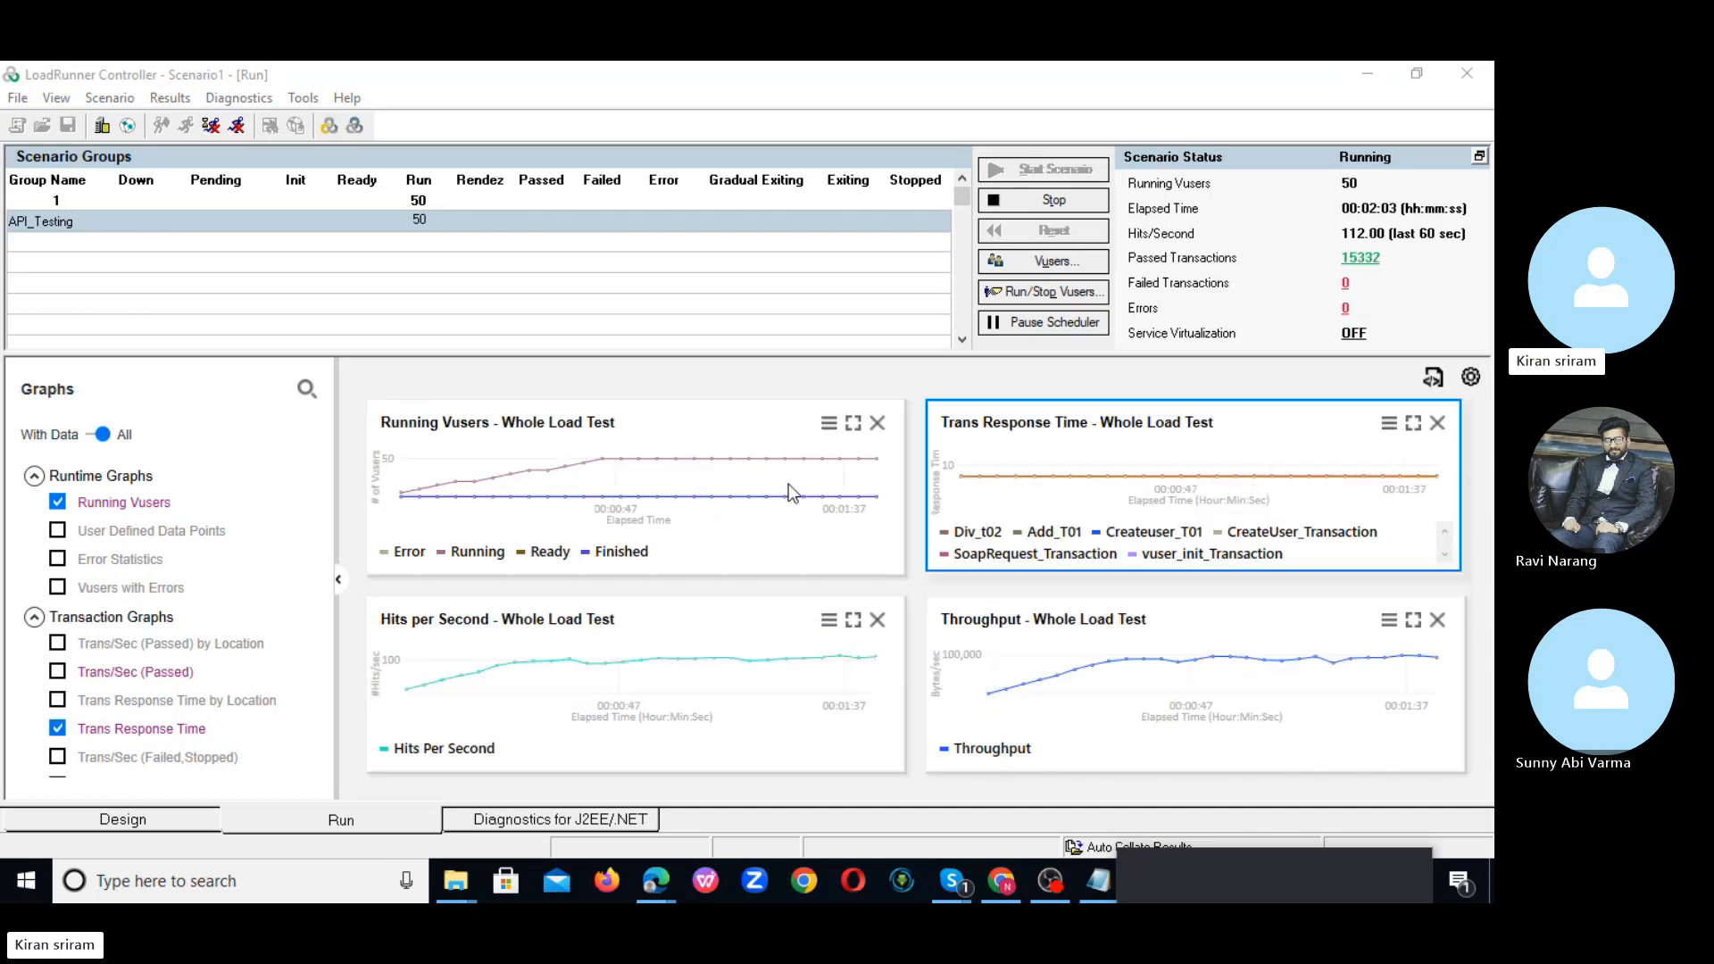
# - Examine the enlarged Hits per Second and Throughput graphs with their statistics, returning to the four-graph view
pyautogui.doubleClick(657, 659)
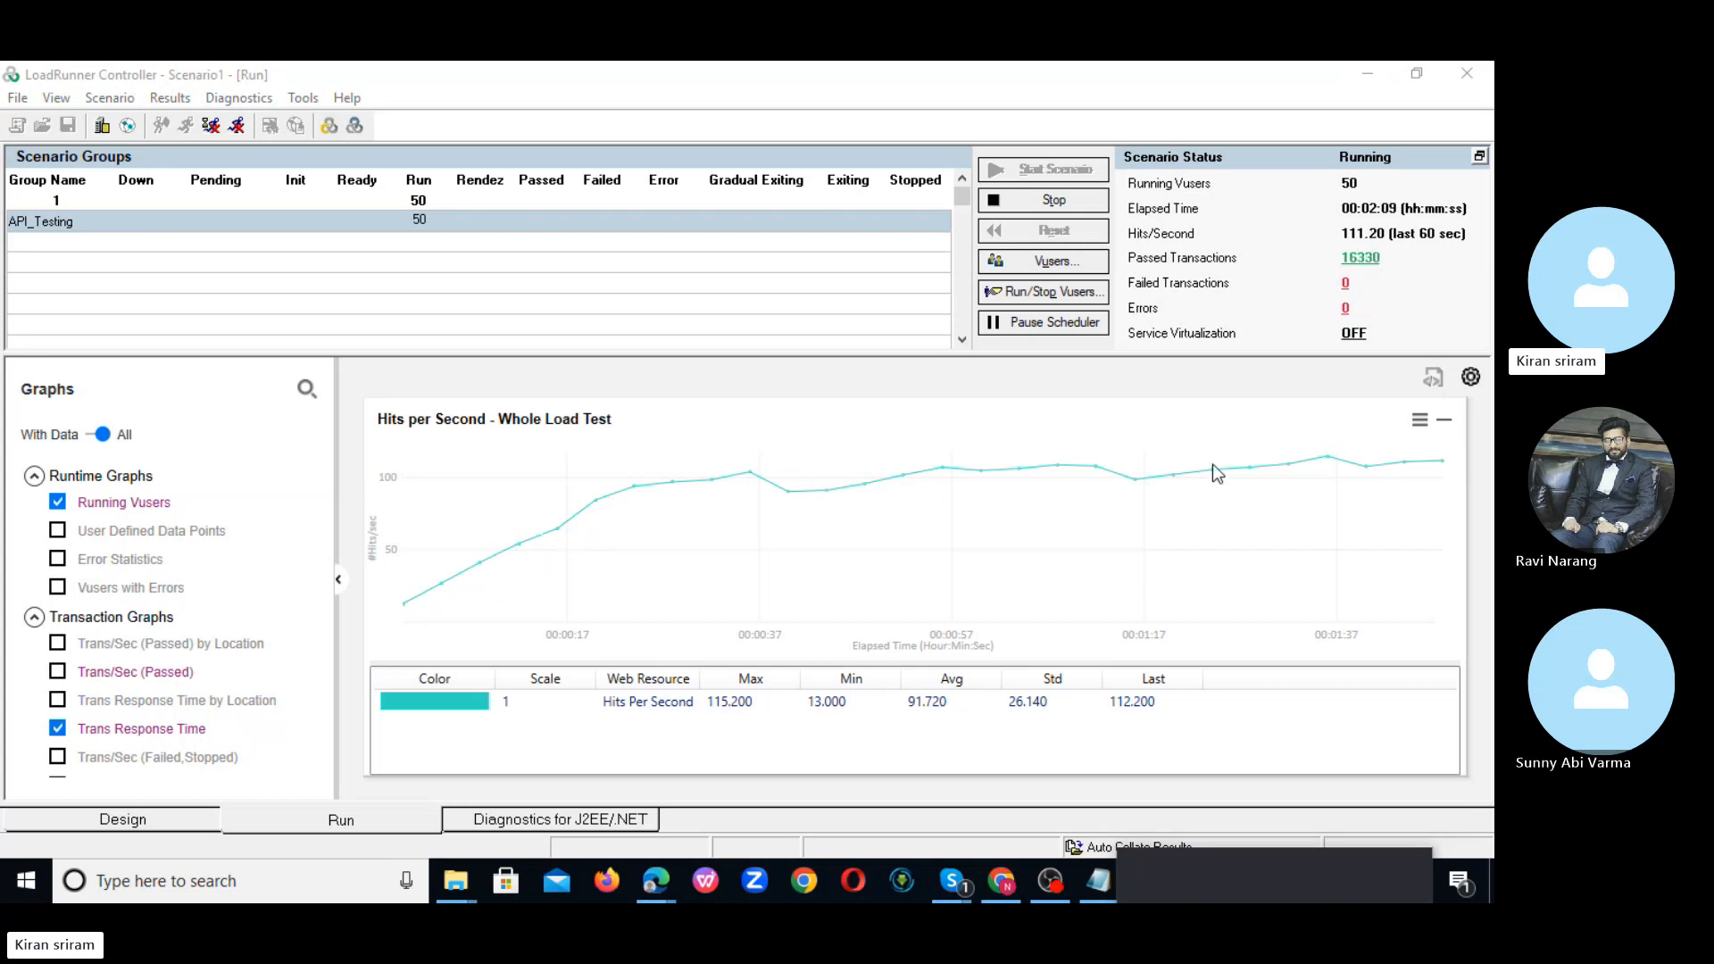
pyautogui.doubleClick(999, 554)
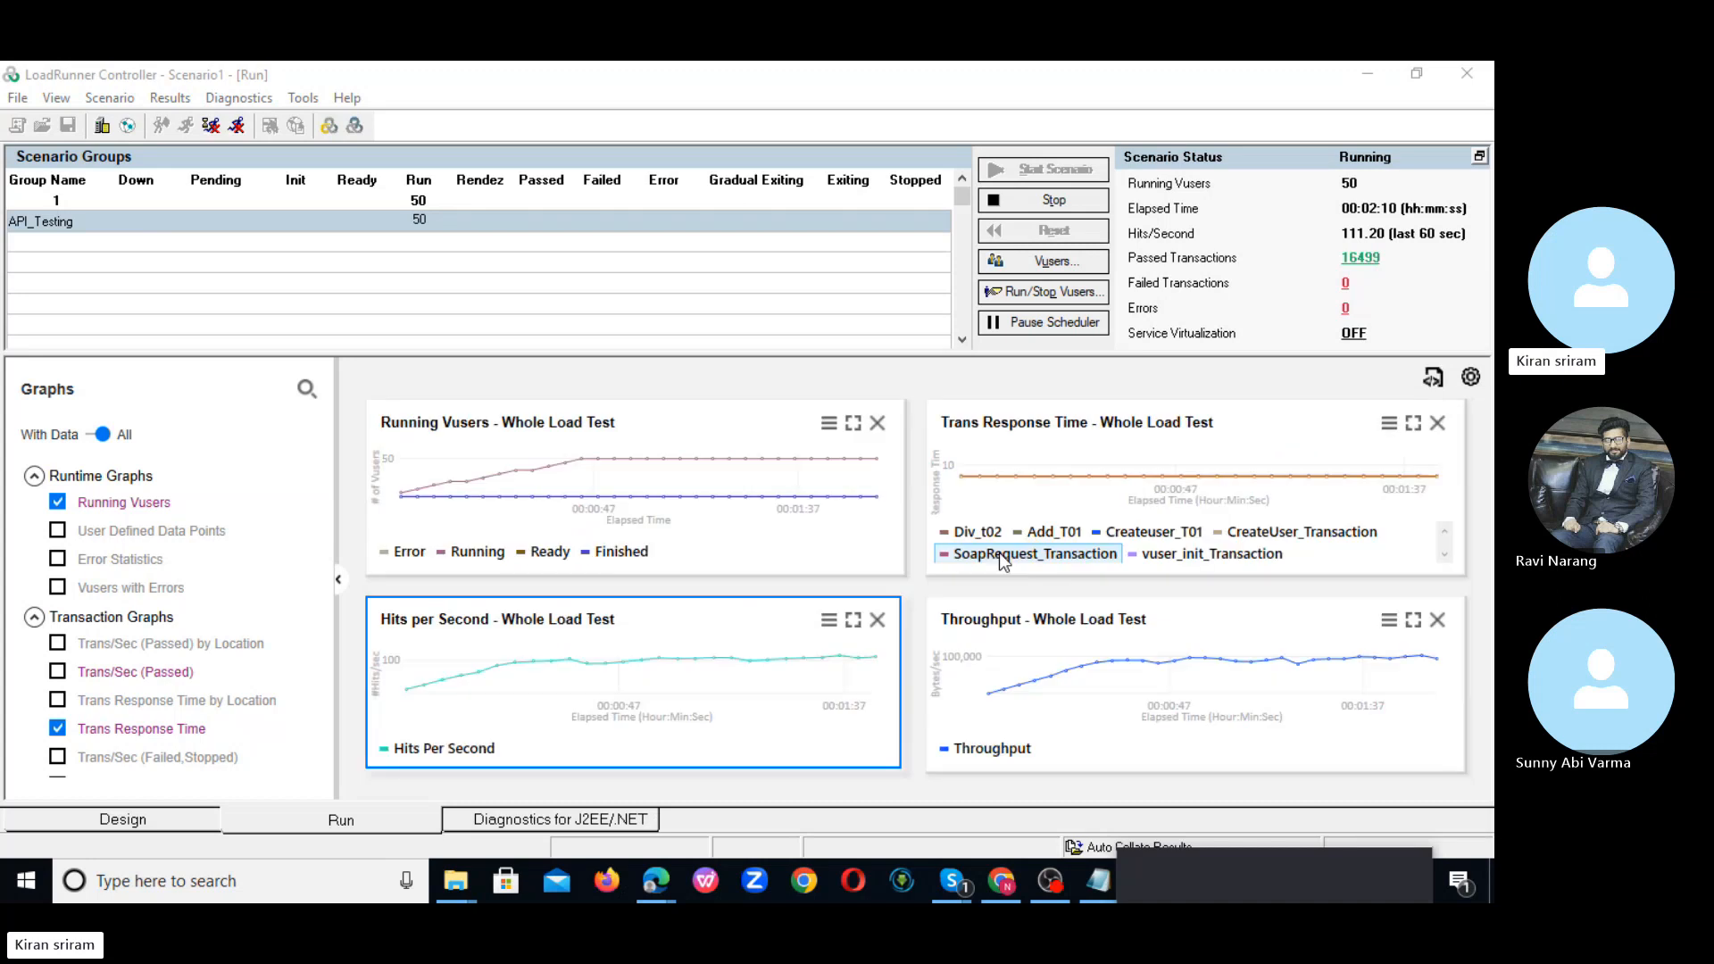
pyautogui.doubleClick(1067, 655)
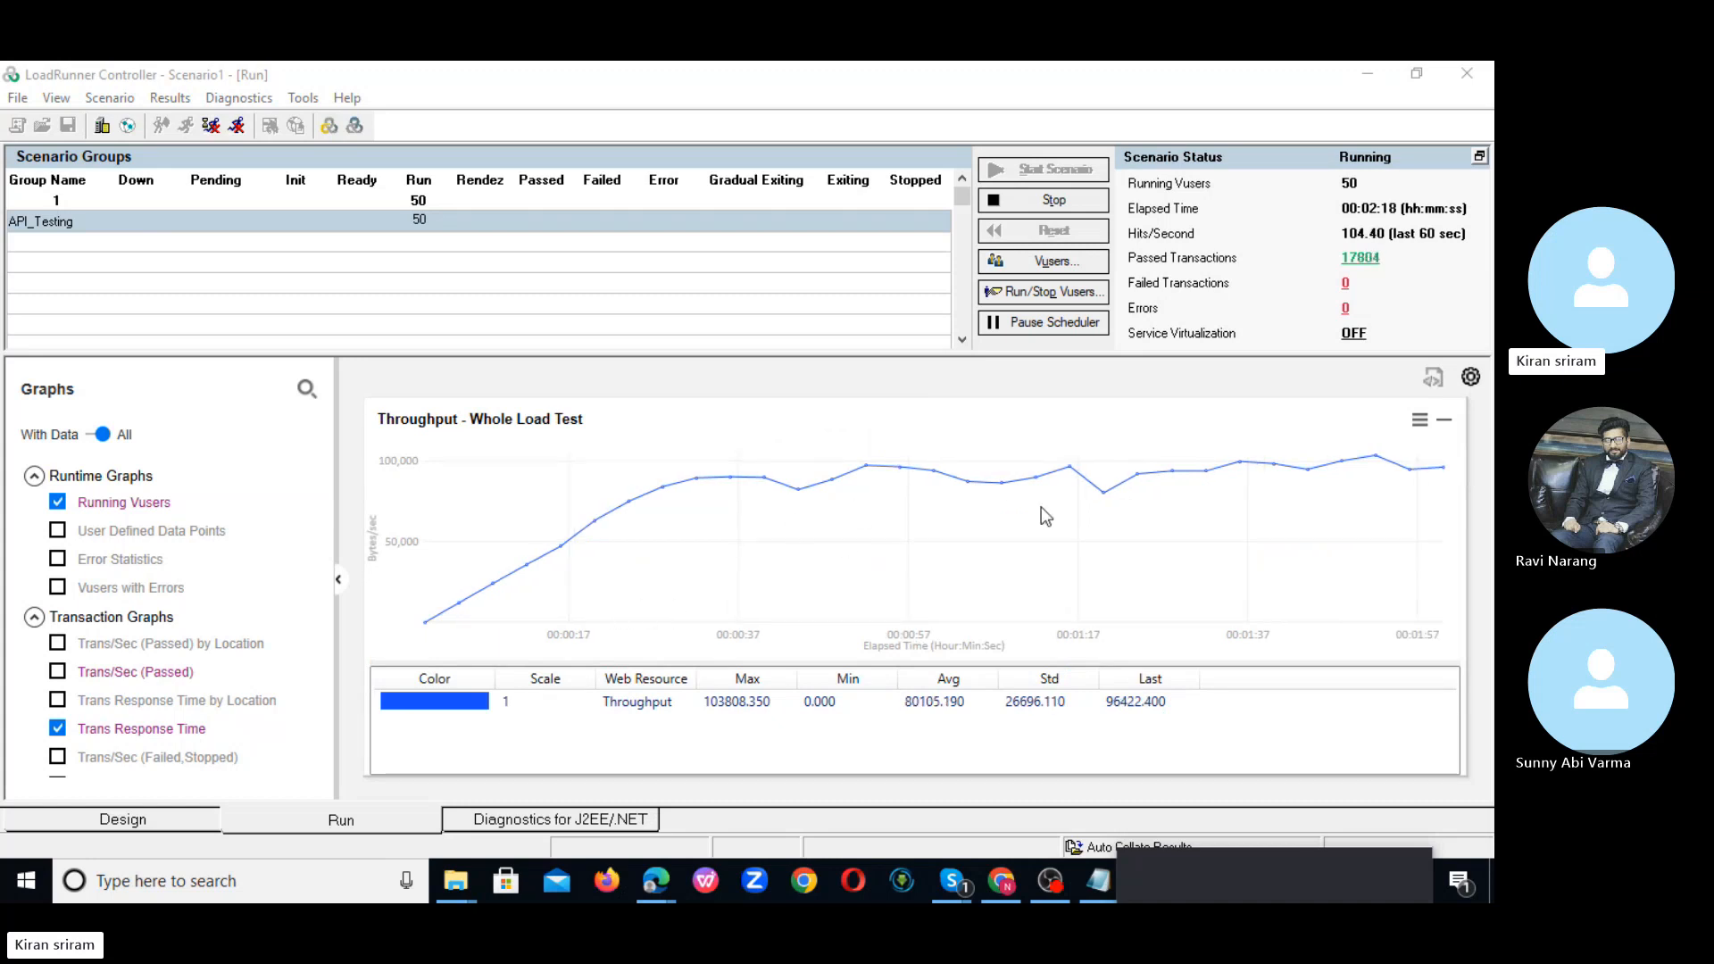
pyautogui.doubleClick(966, 537)
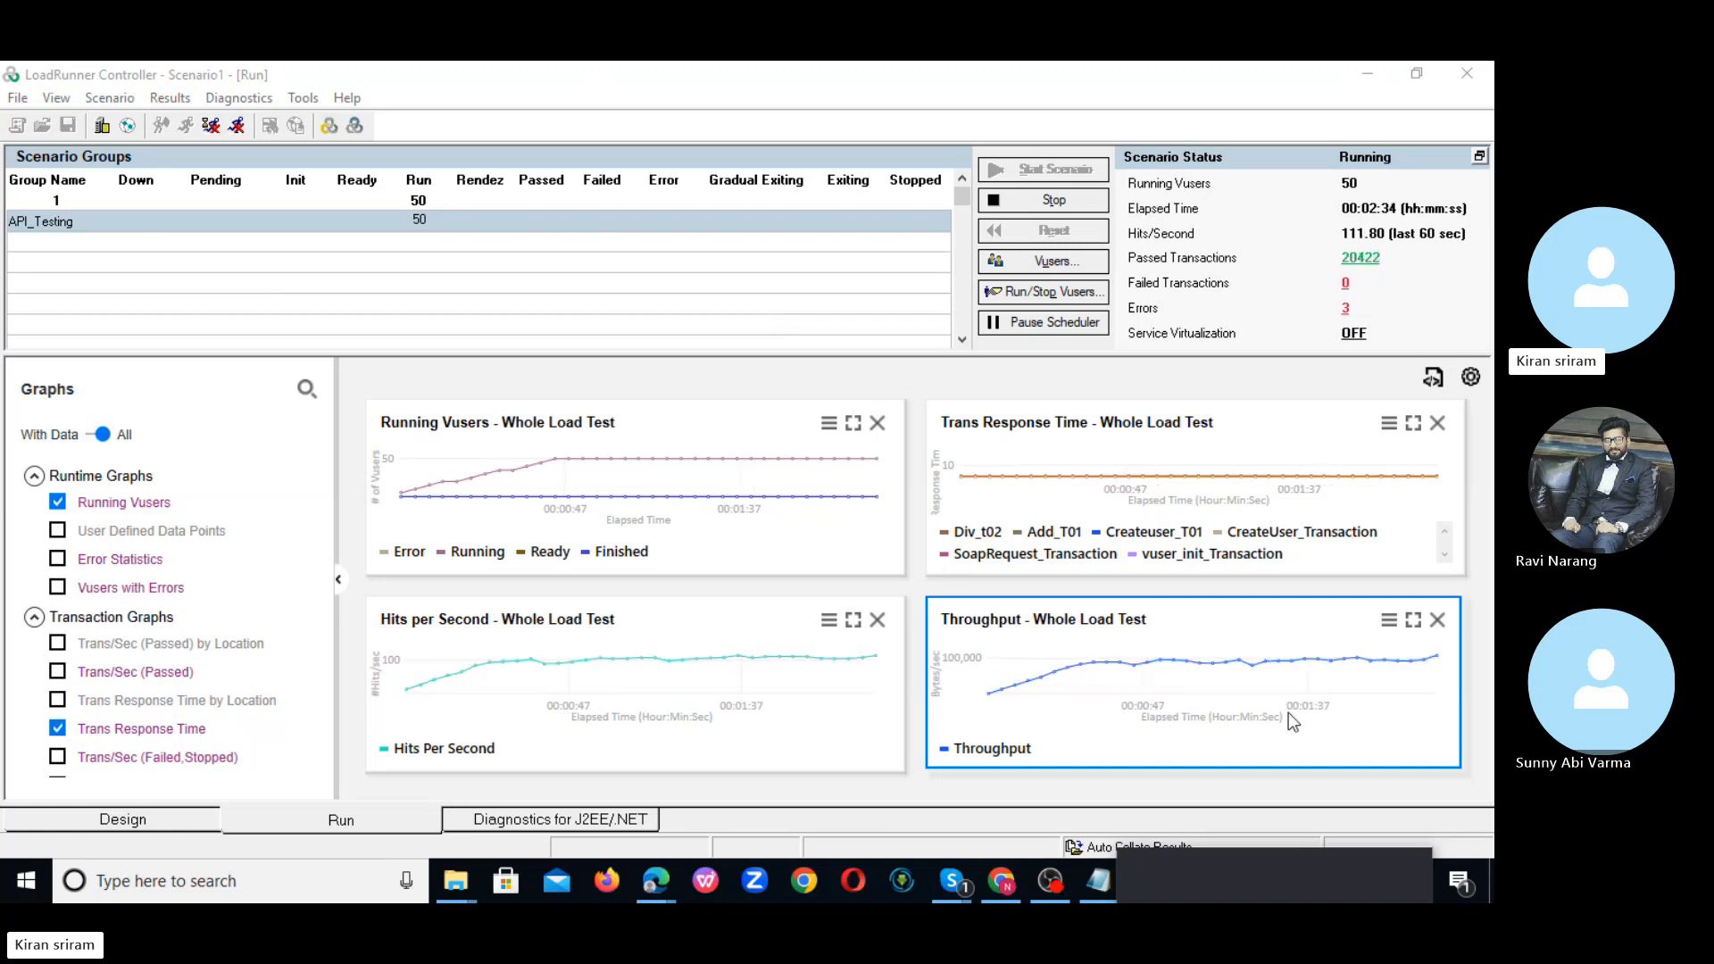
# - Check the machine's CPU performance in Task Manager during the load test, then minimize it to return to the Controller
pyautogui.click(1274, 861)
pyautogui.moveTo(1273, 861); pyautogui.dragTo(1455, 873)
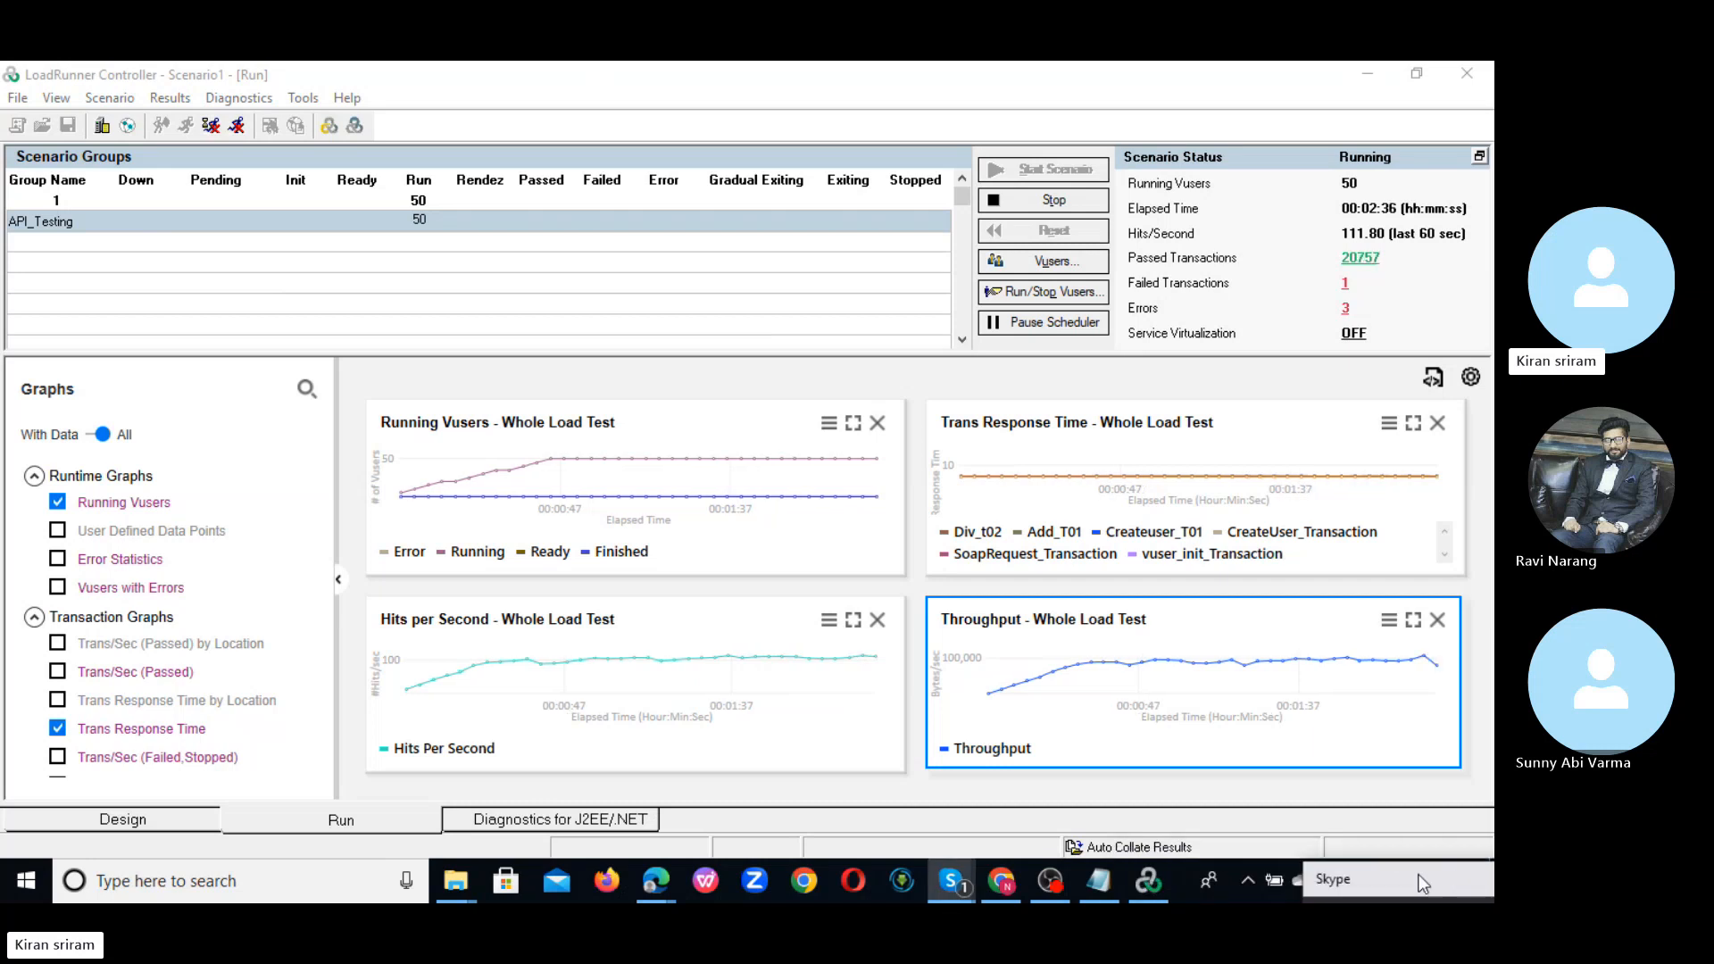
pyautogui.rightClick(1178, 870)
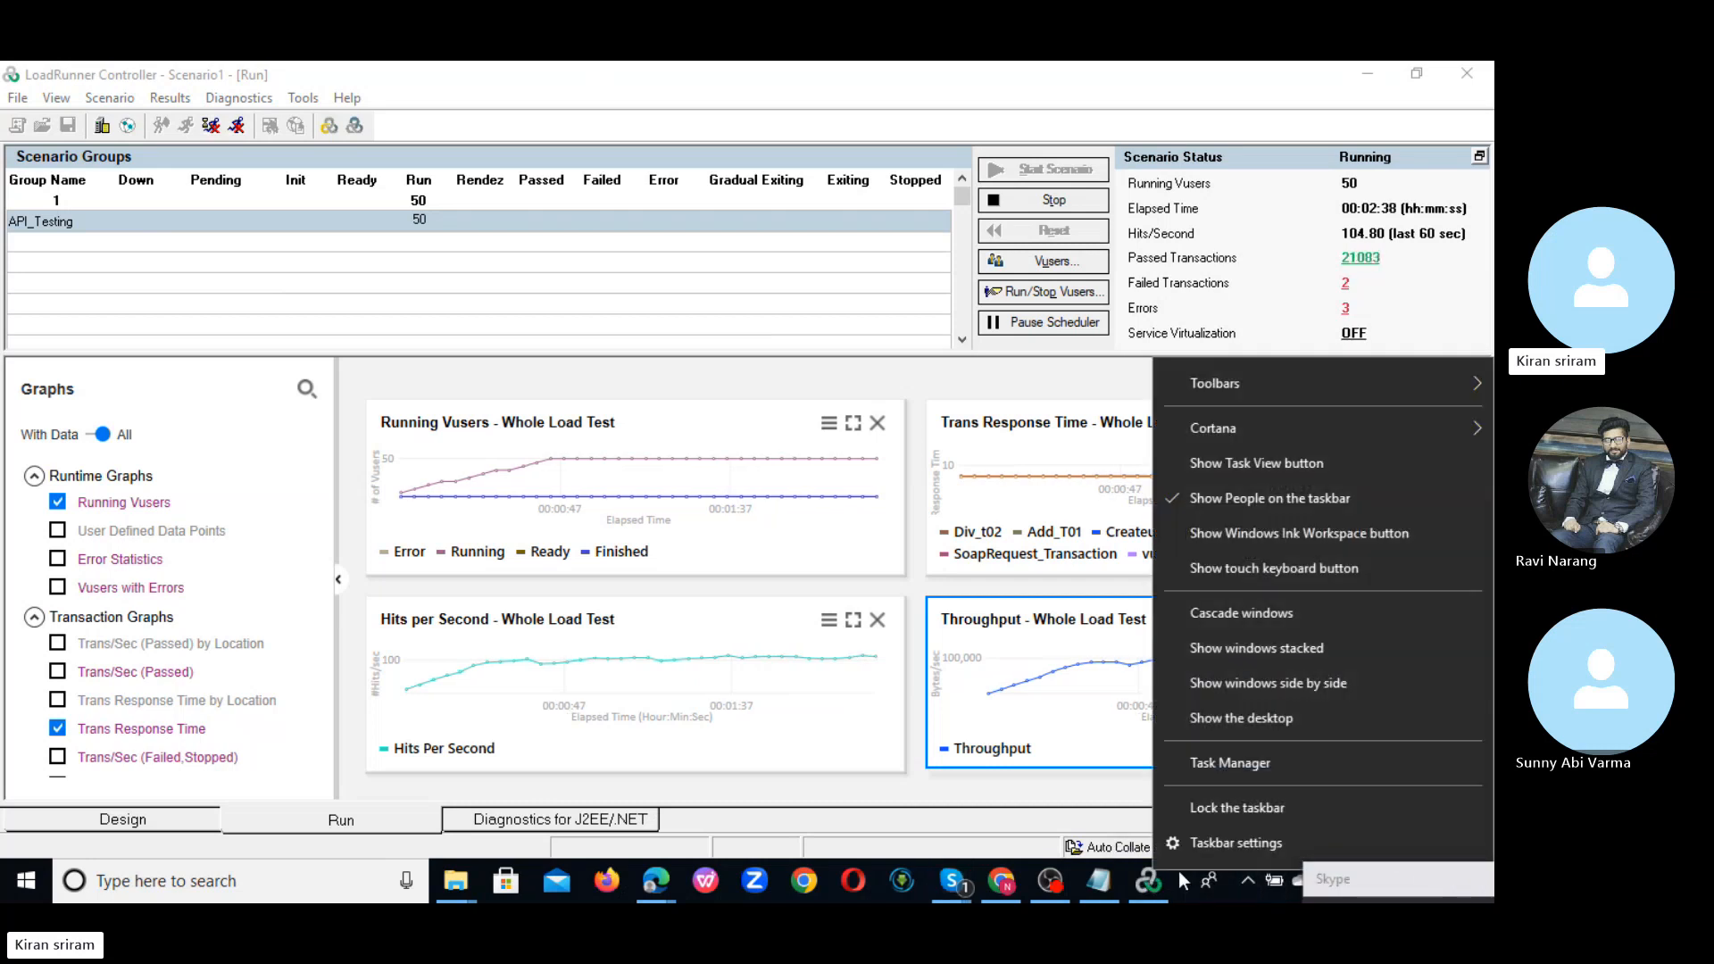
pyautogui.click(1240, 763)
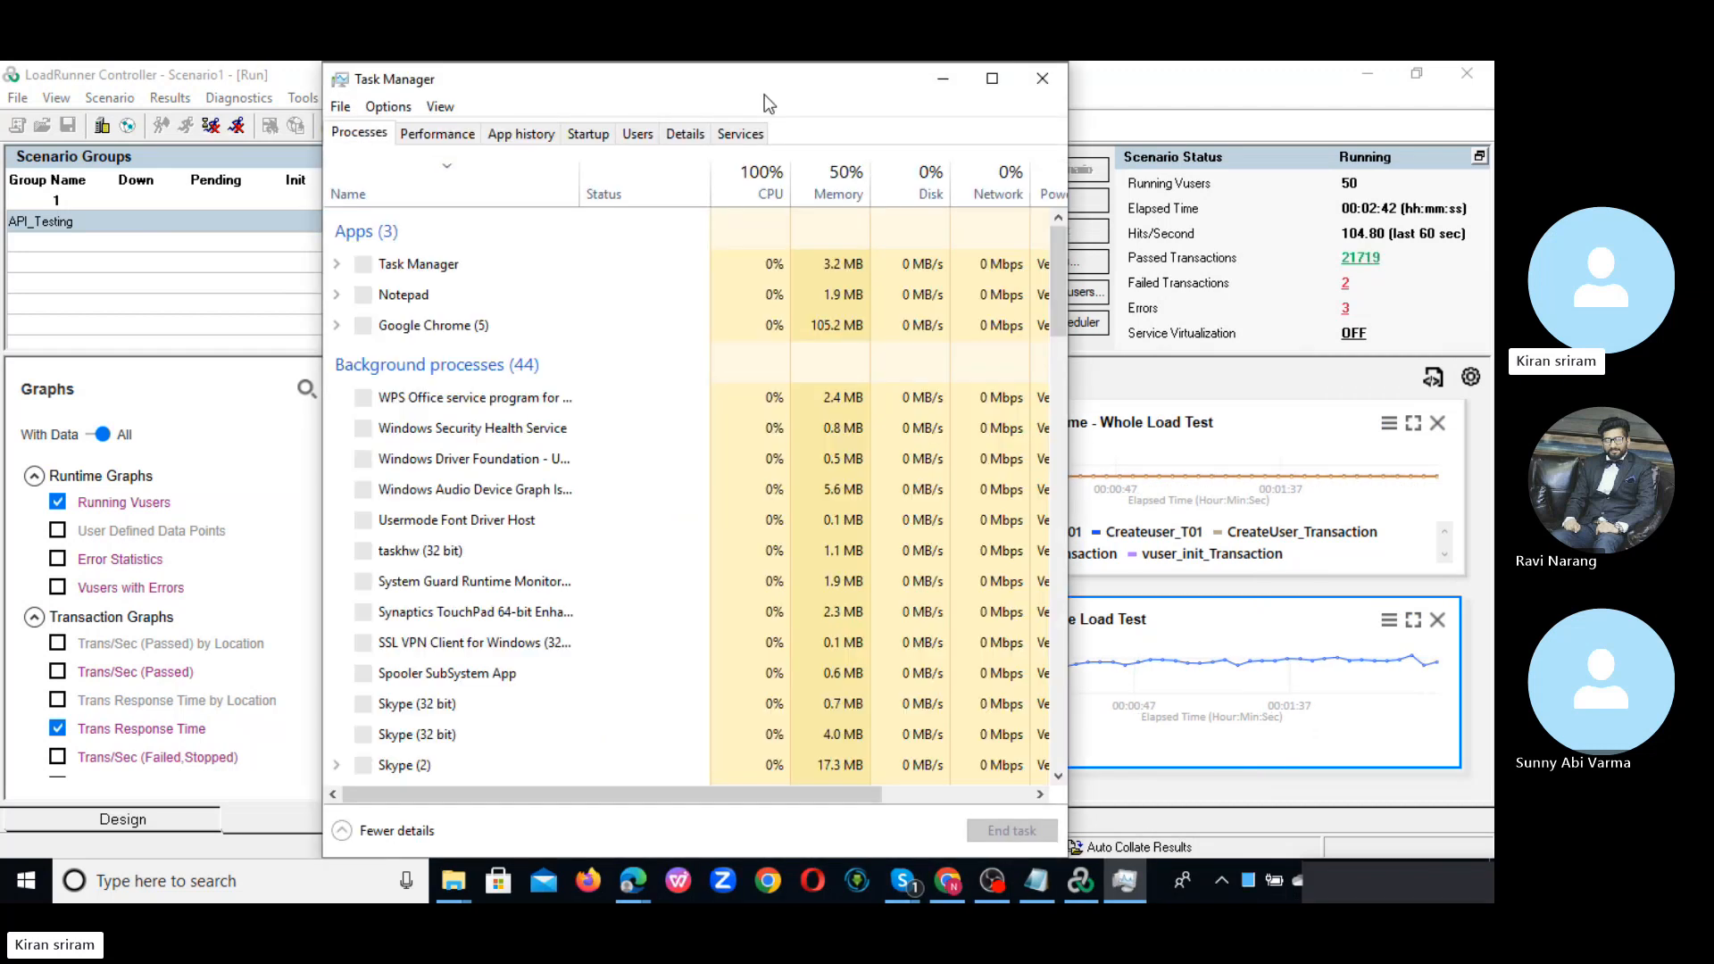
pyautogui.moveTo(761, 85); pyautogui.dragTo(876, 397)
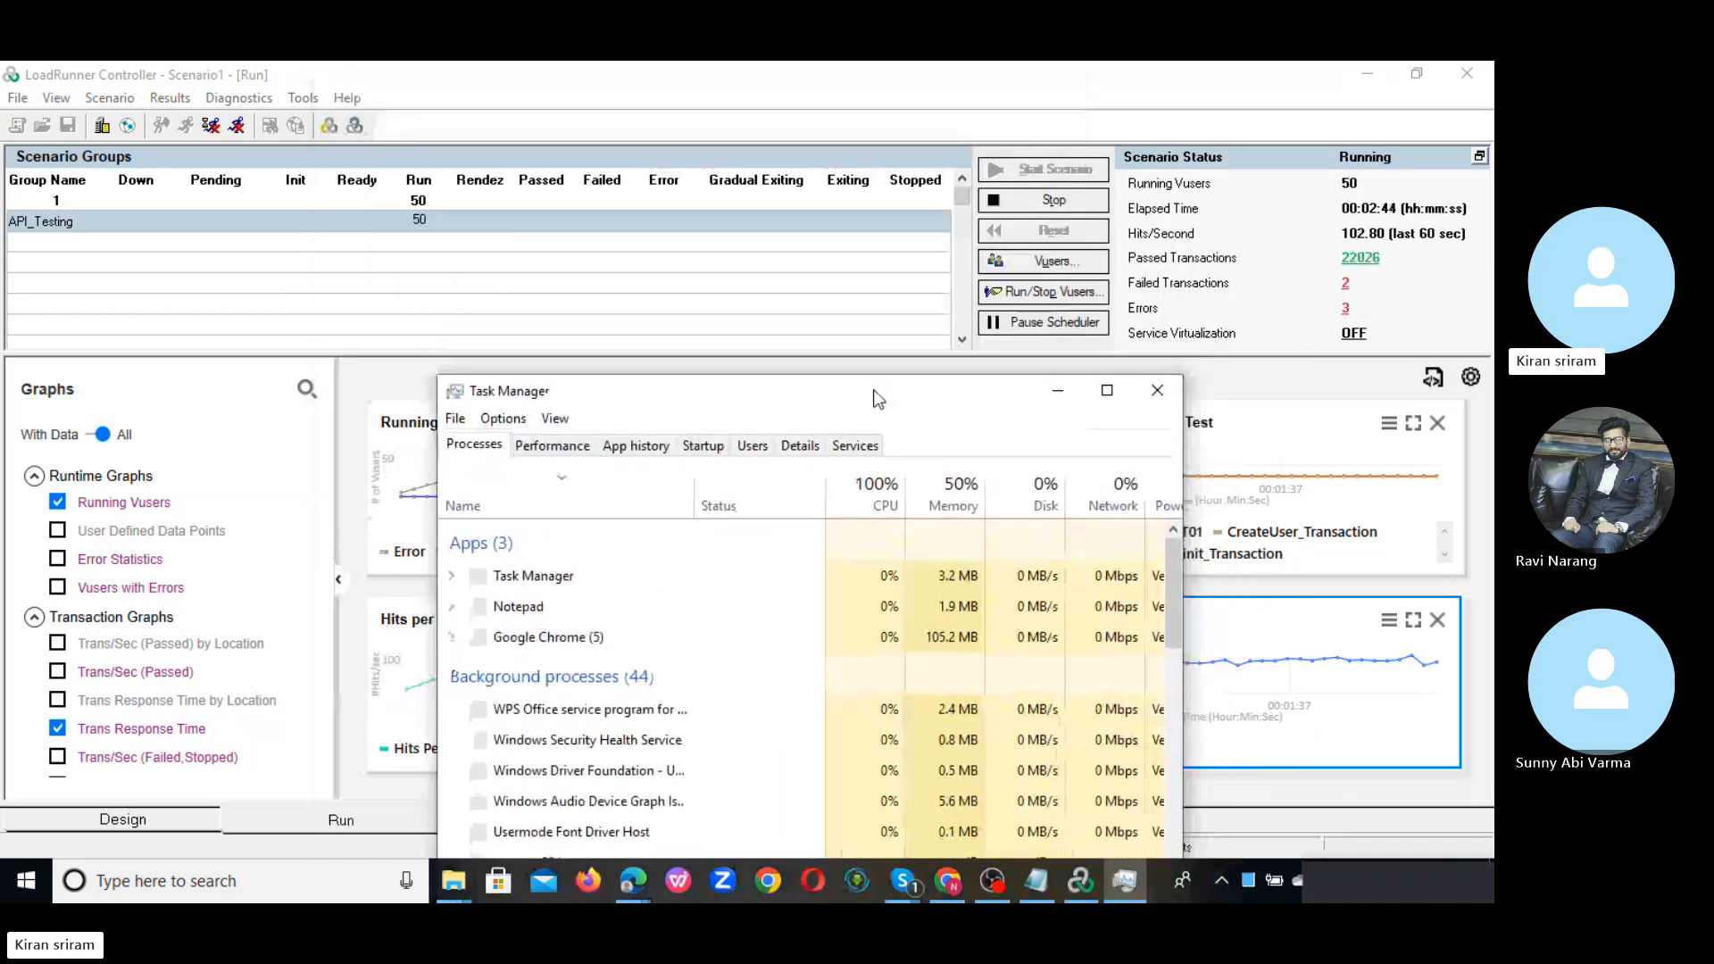
pyautogui.click(546, 445)
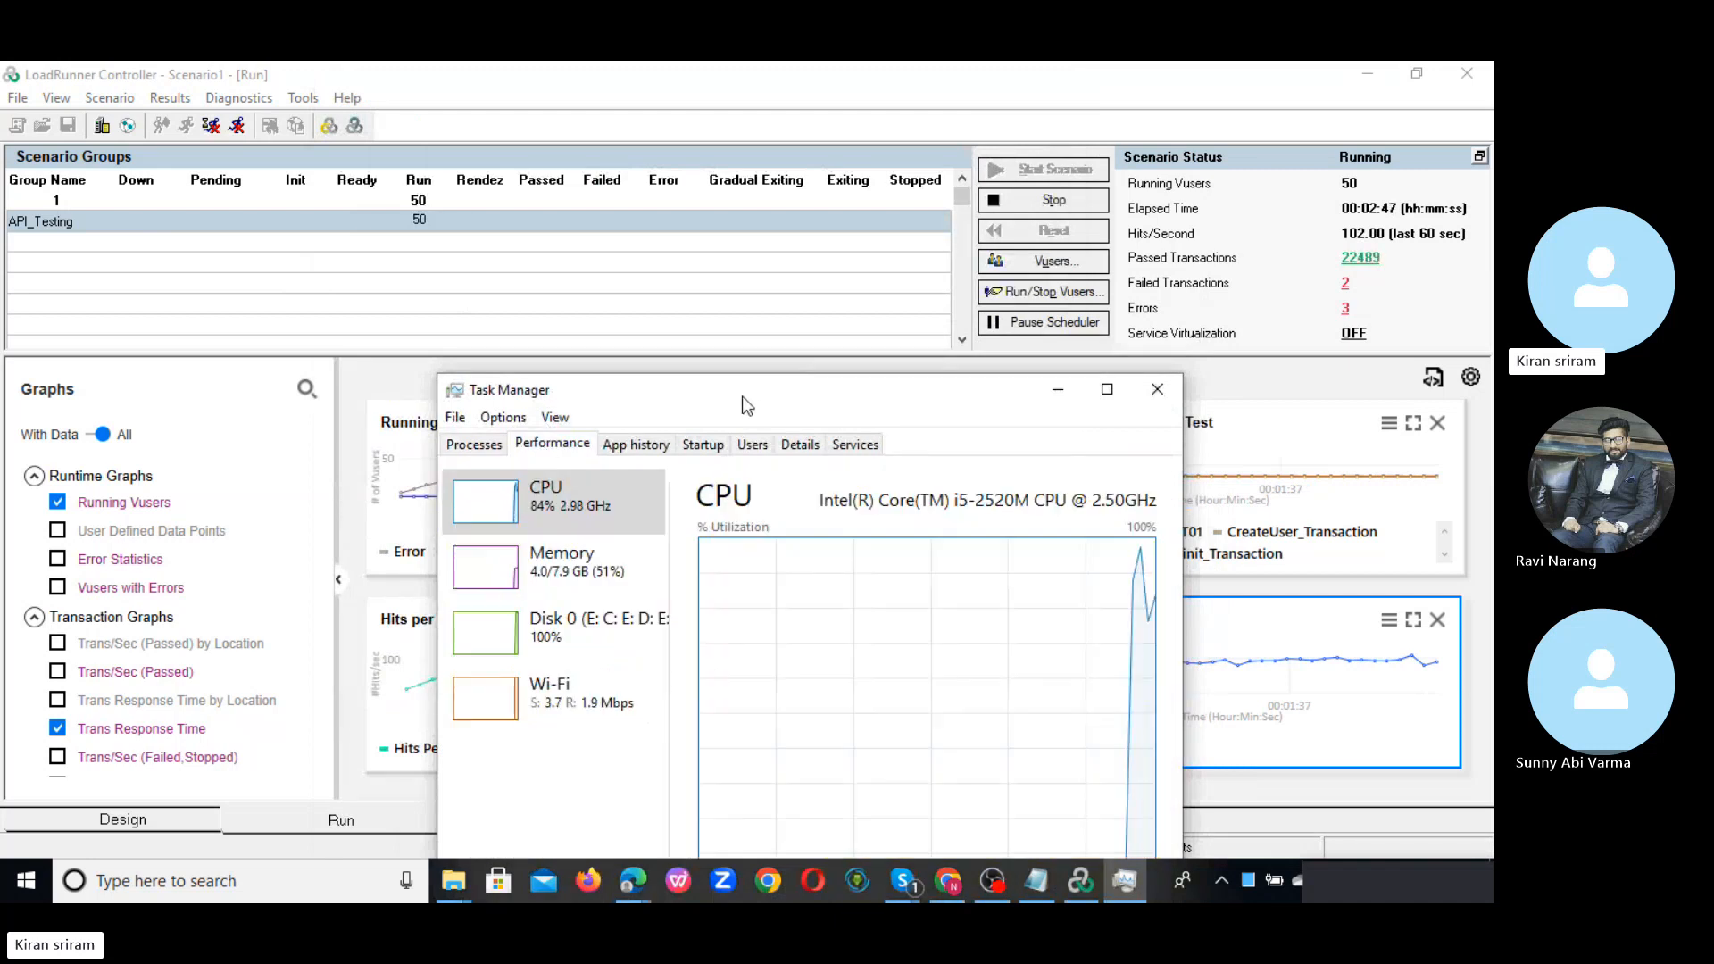
pyautogui.moveTo(739, 396); pyautogui.dragTo(1111, 362)
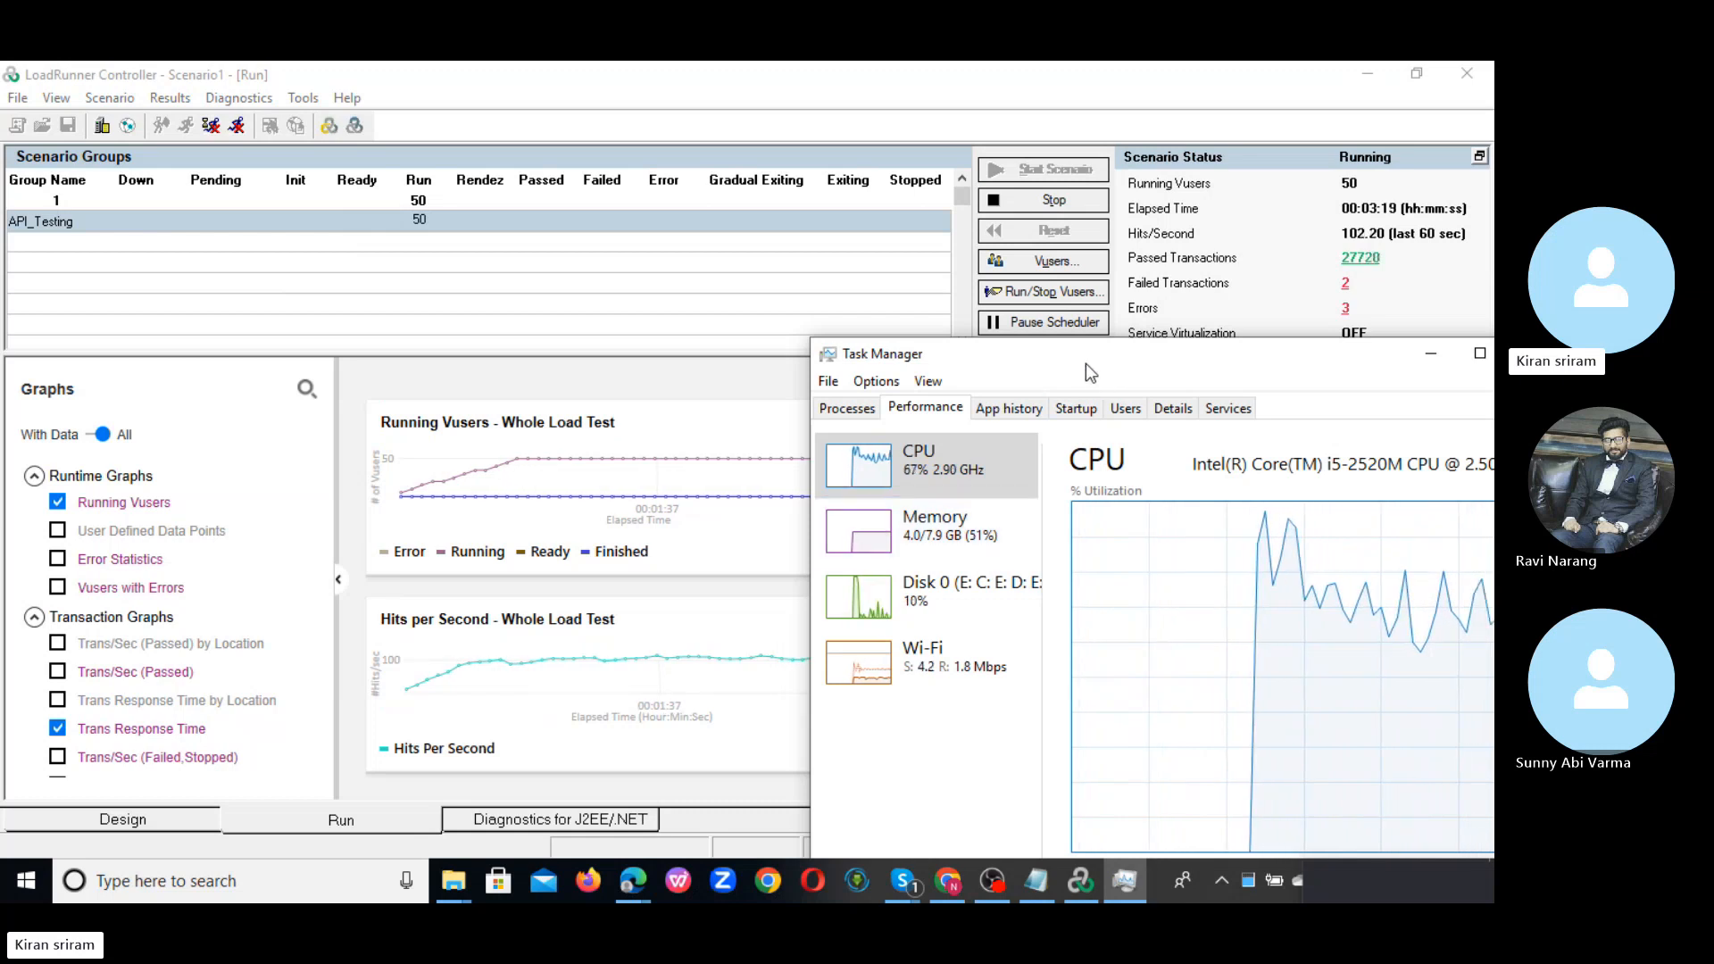
pyautogui.moveTo(1085, 363); pyautogui.dragTo(770, 399)
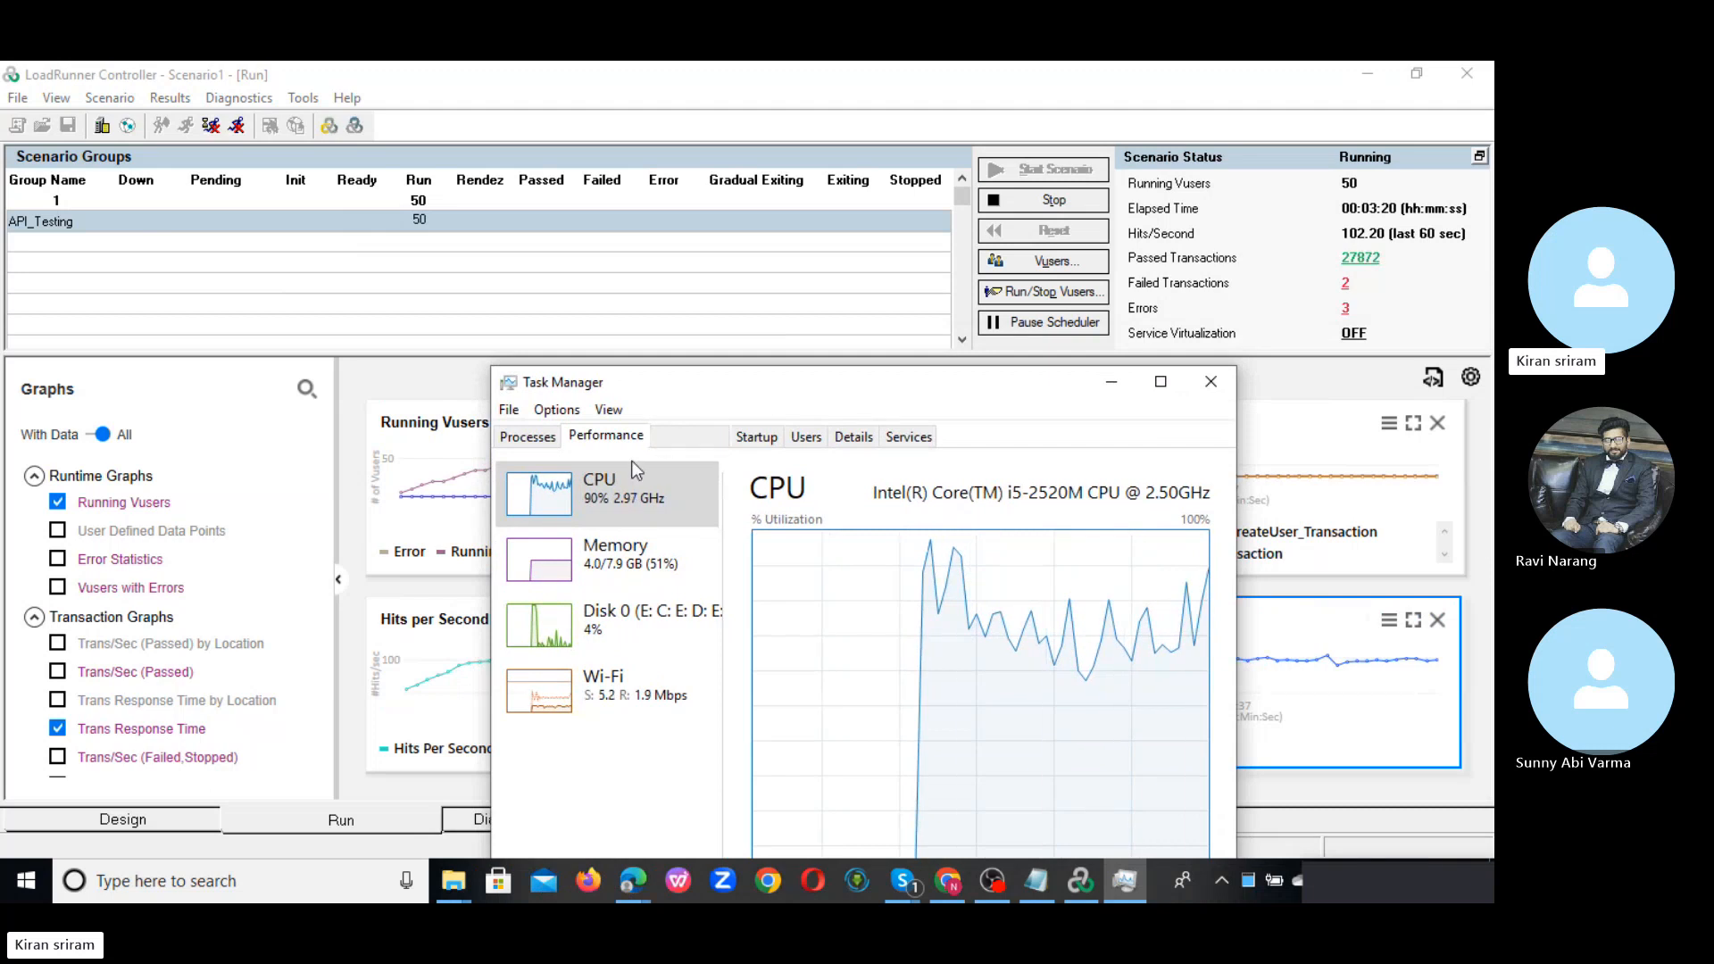
pyautogui.click(1104, 385)
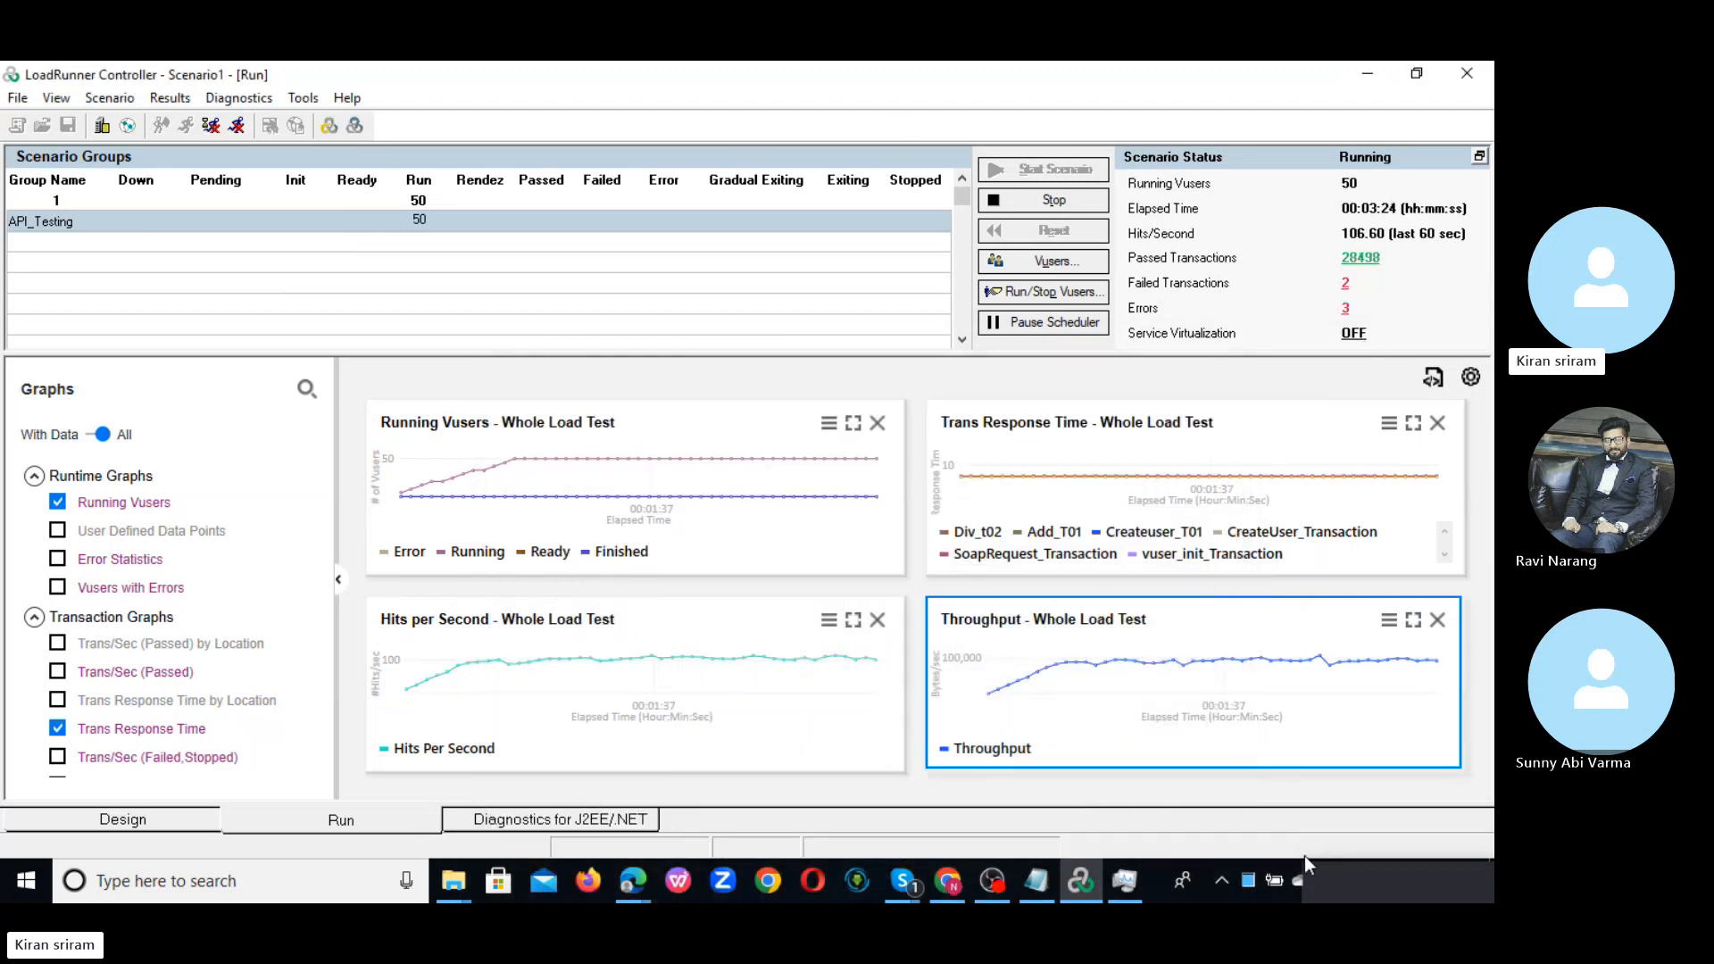
# - Review the failed counts per transaction and read the detailed message text of the errors raised during the run
pyautogui.click(1350, 286)
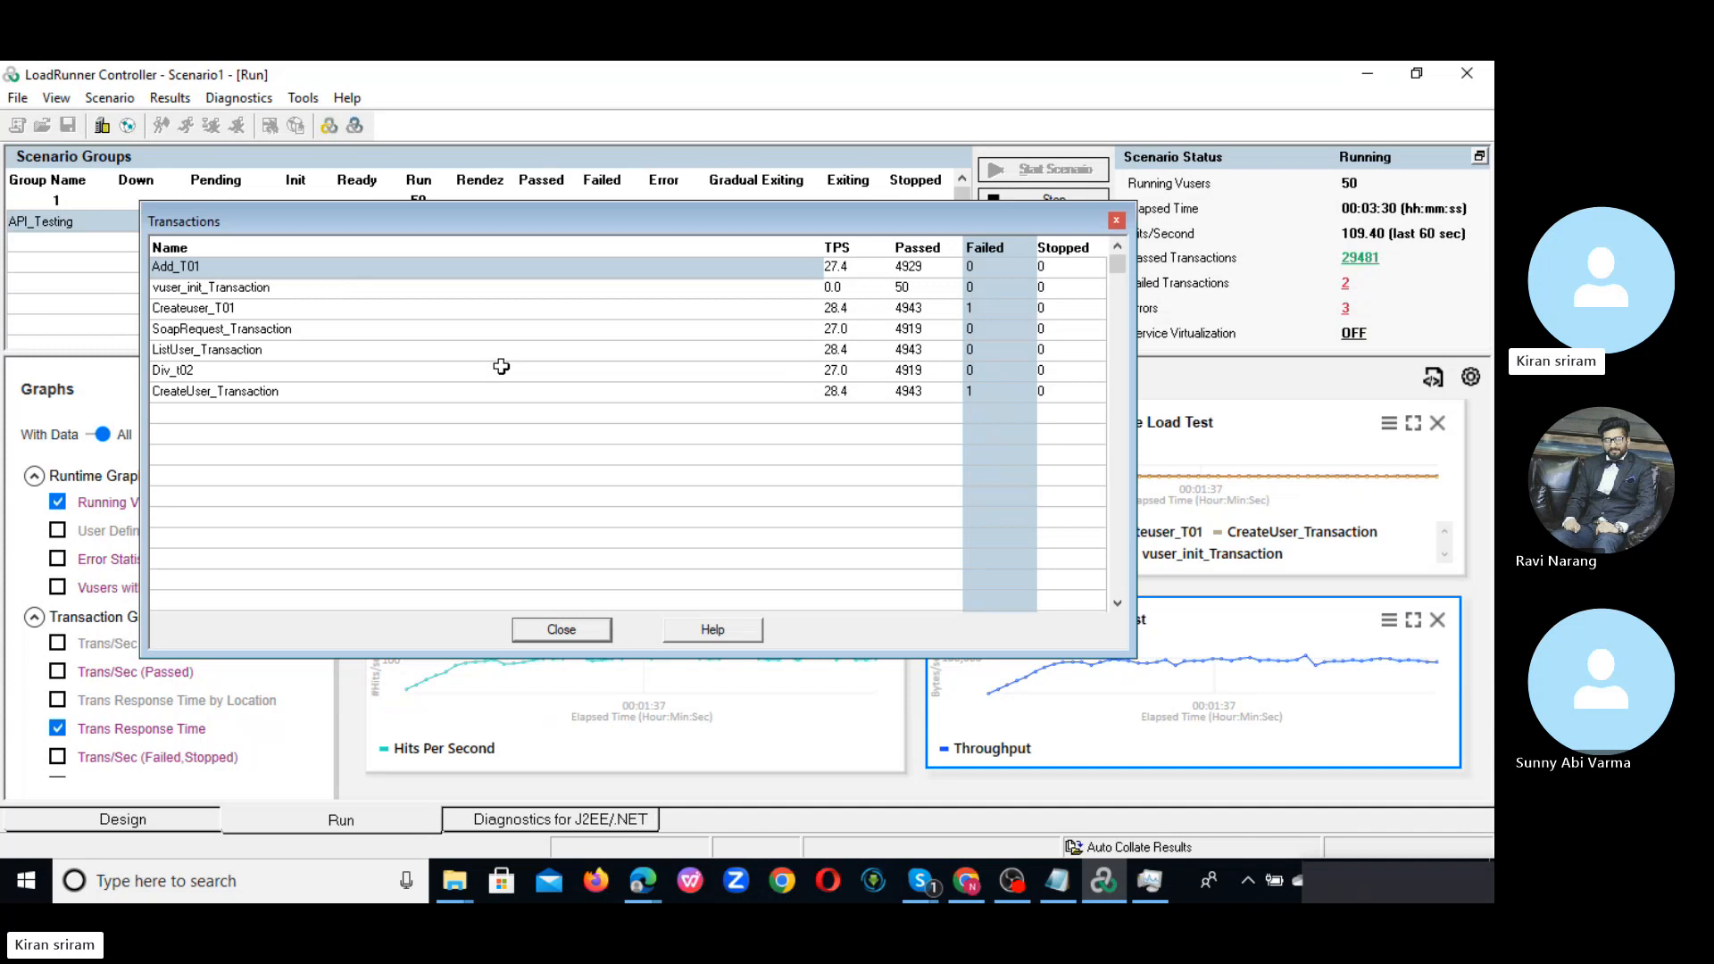
pyautogui.click(1116, 222)
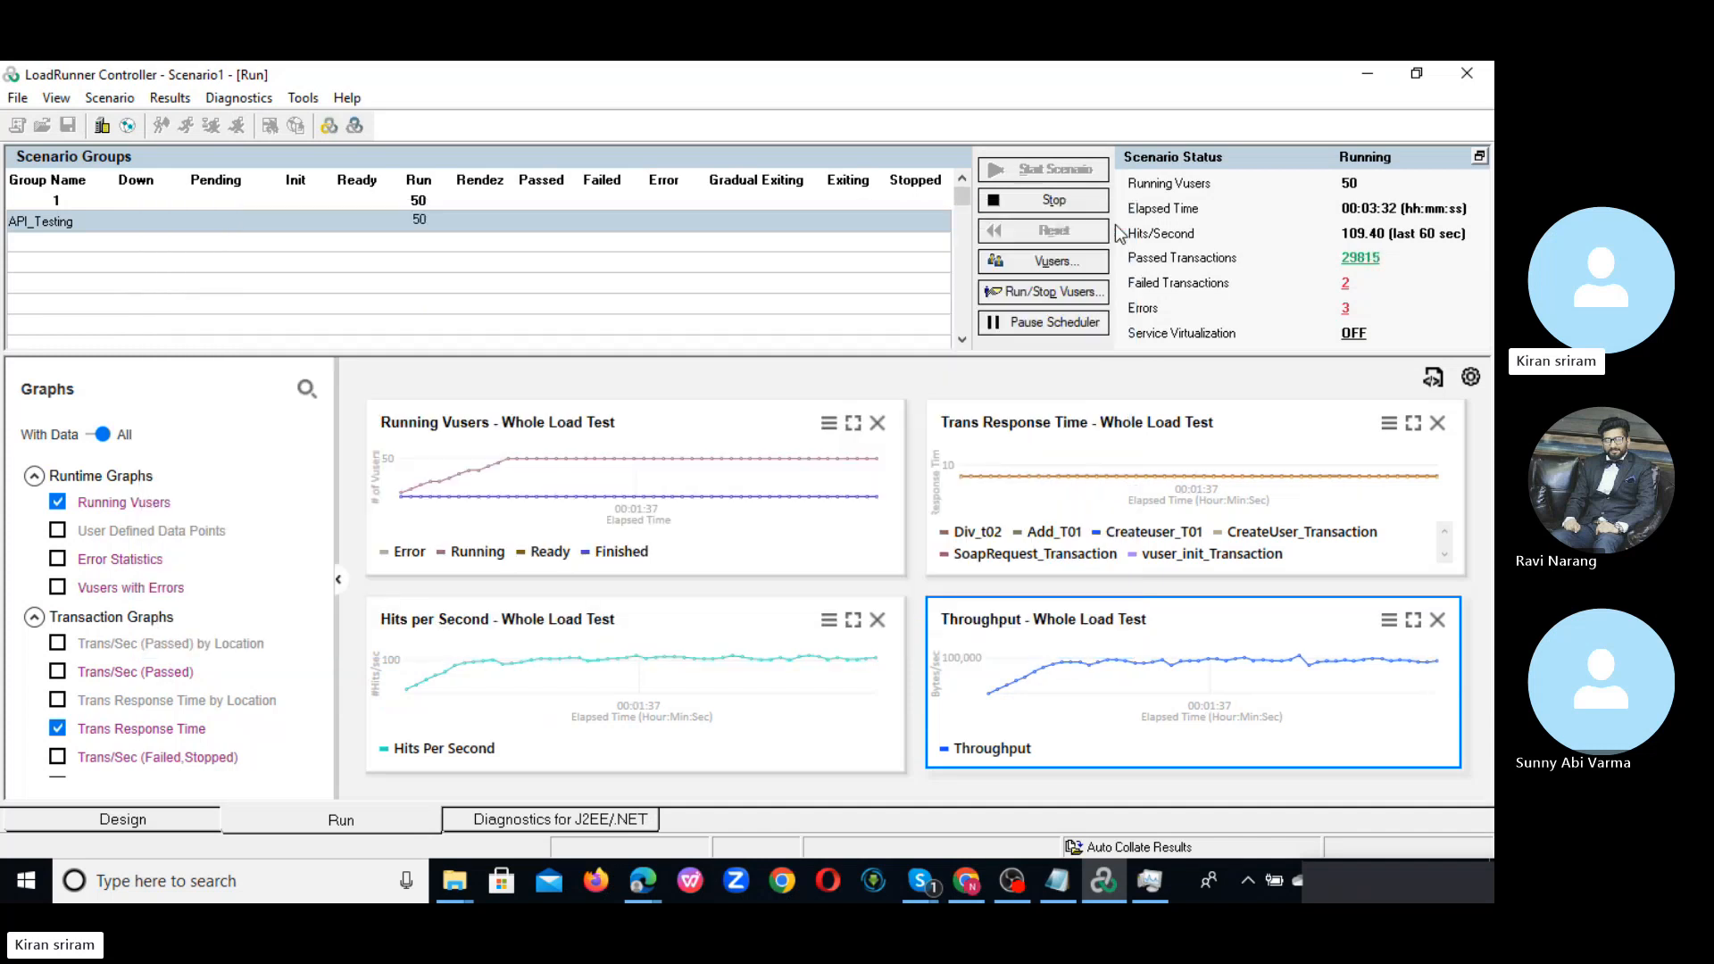
pyautogui.click(1346, 310)
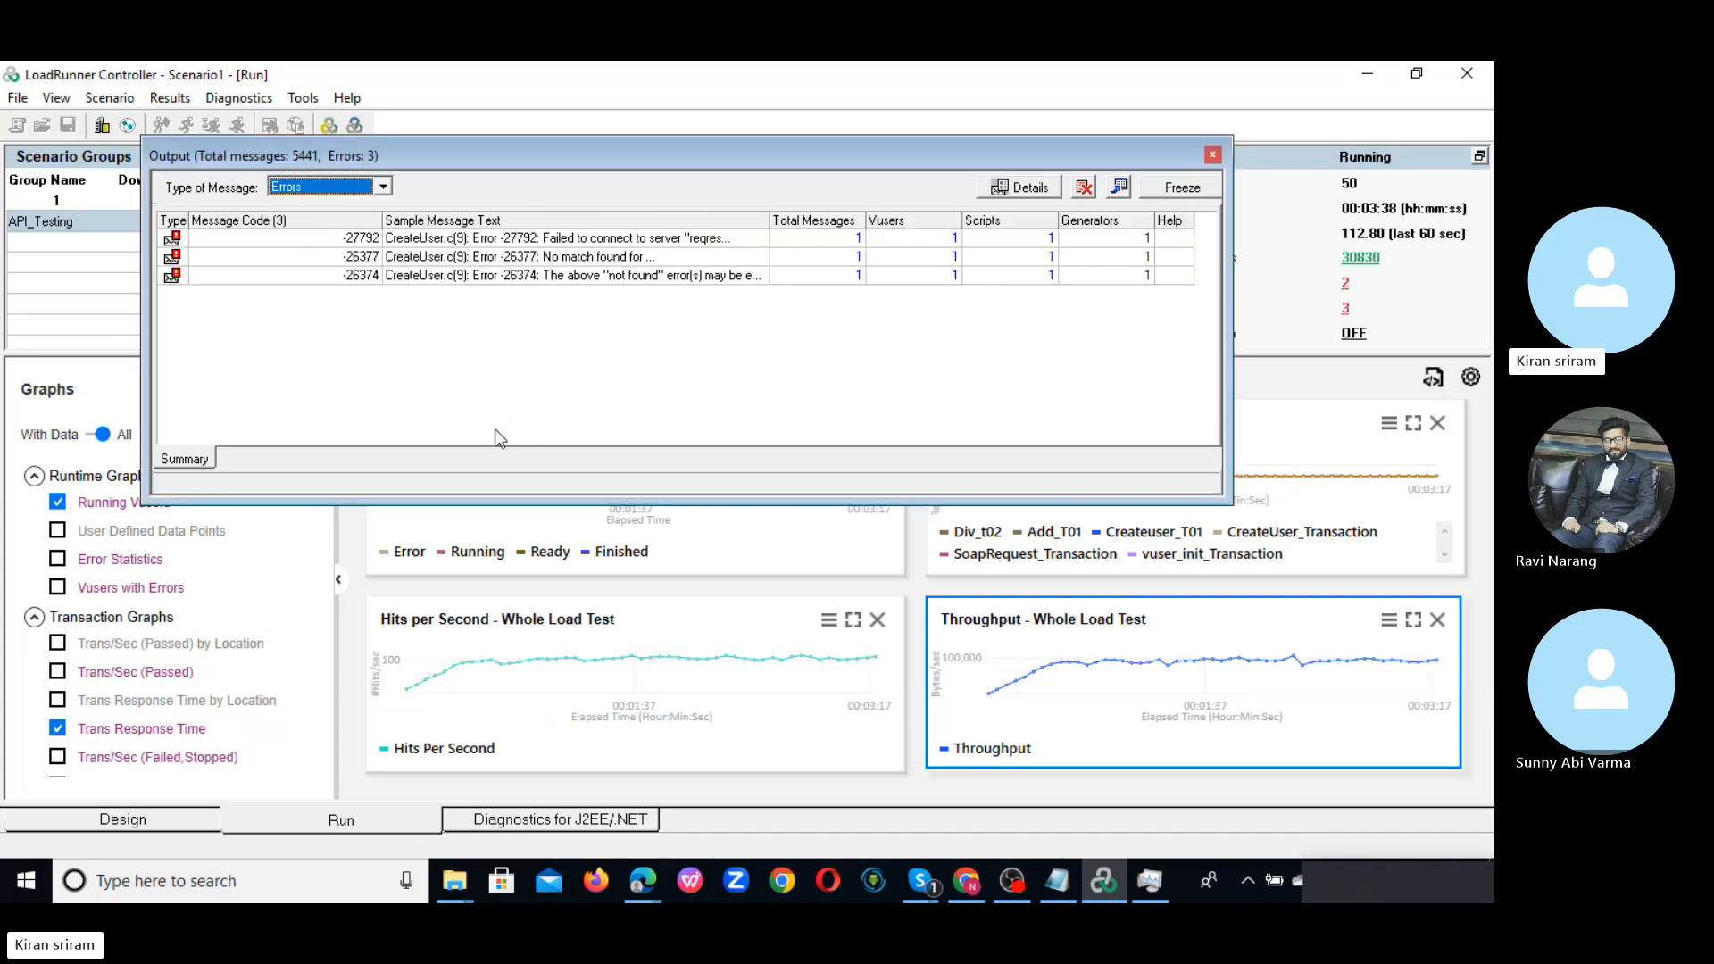
pyautogui.click(630, 239)
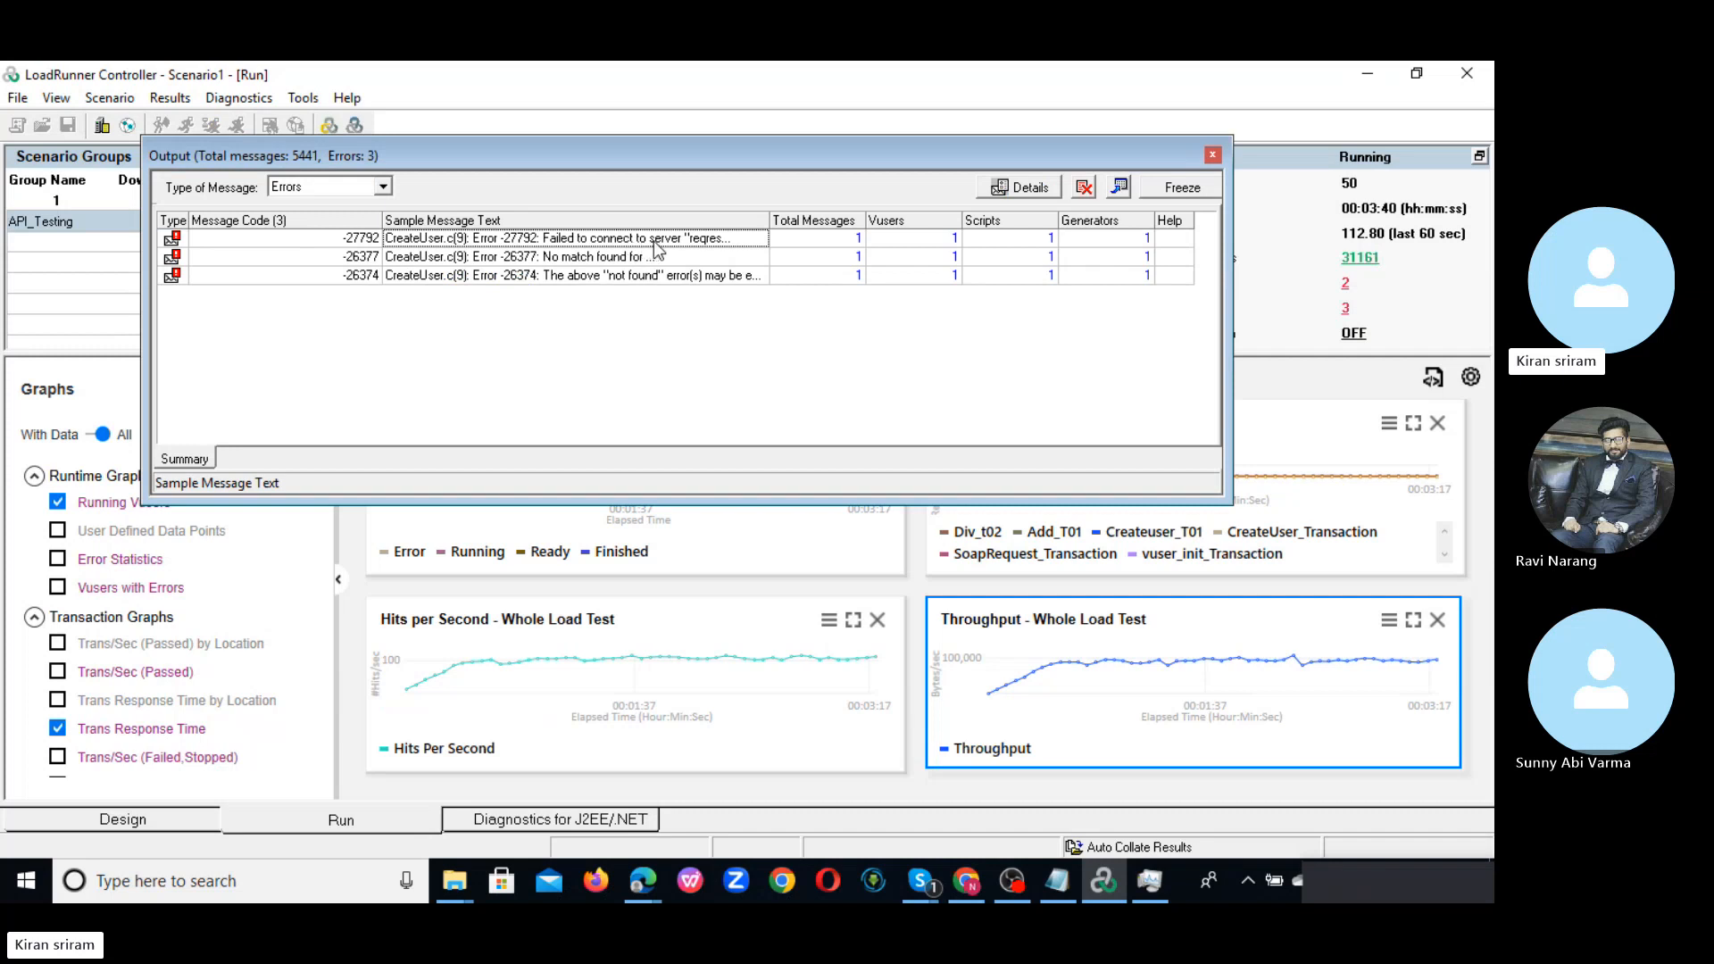
pyautogui.doubleClick(654, 243)
pyautogui.click(656, 257)
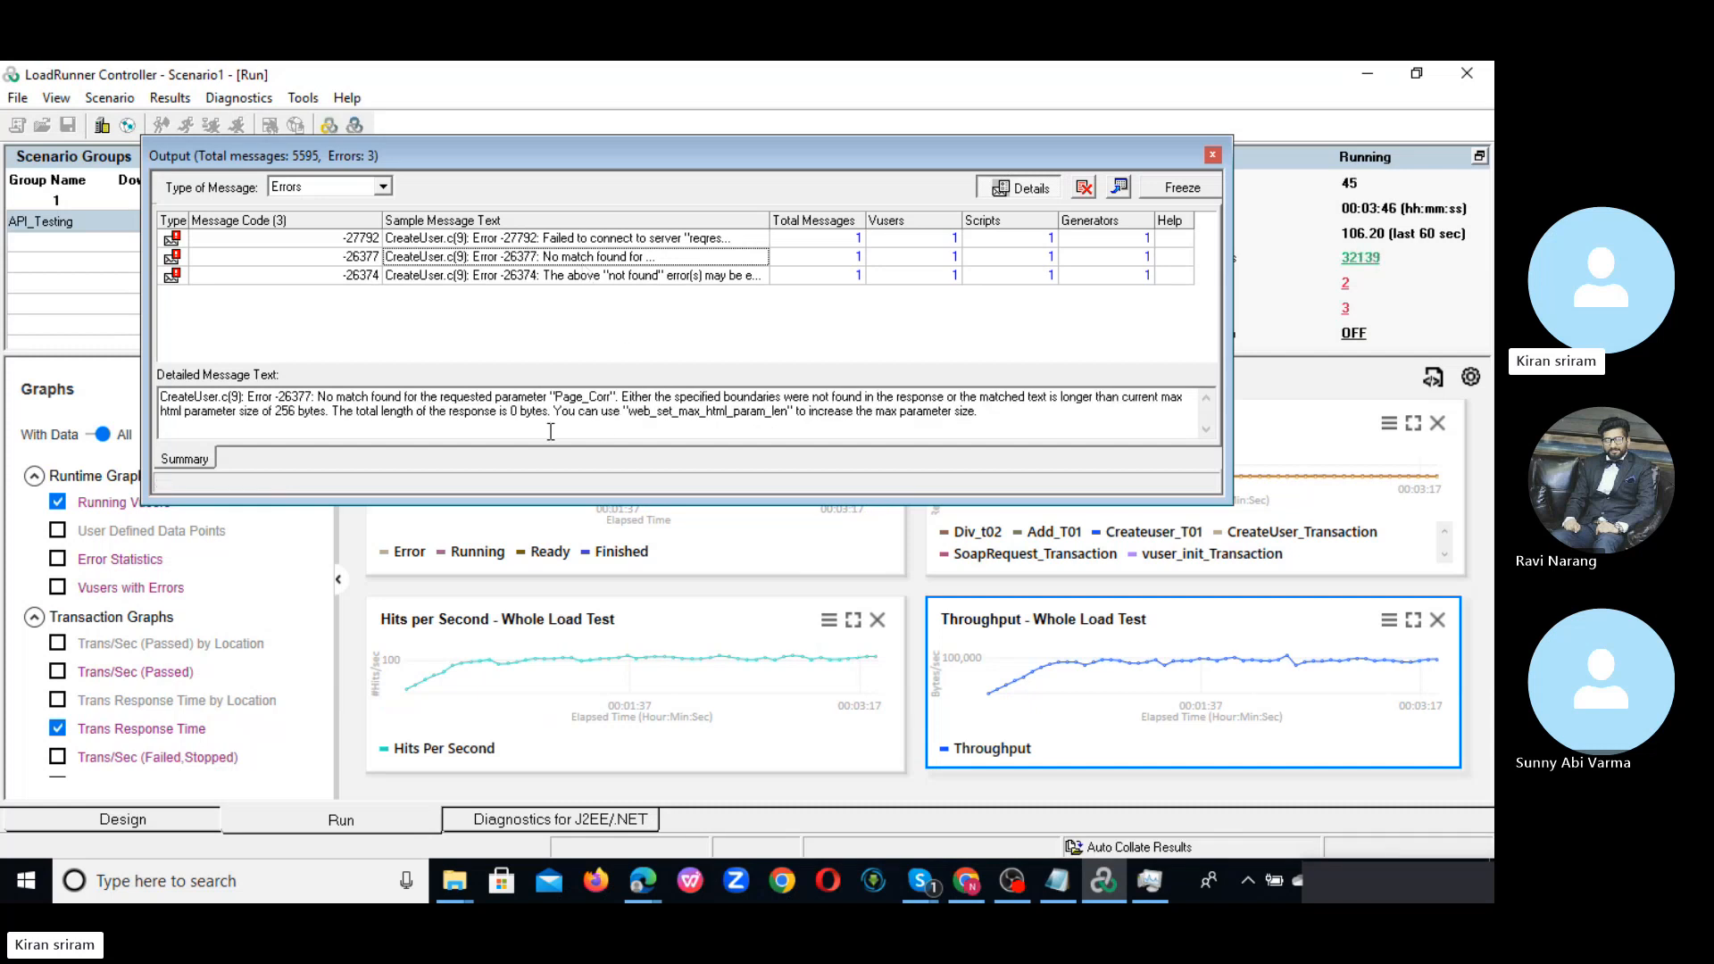
pyautogui.moveTo(549, 396); pyautogui.dragTo(616, 397)
pyautogui.click(597, 276)
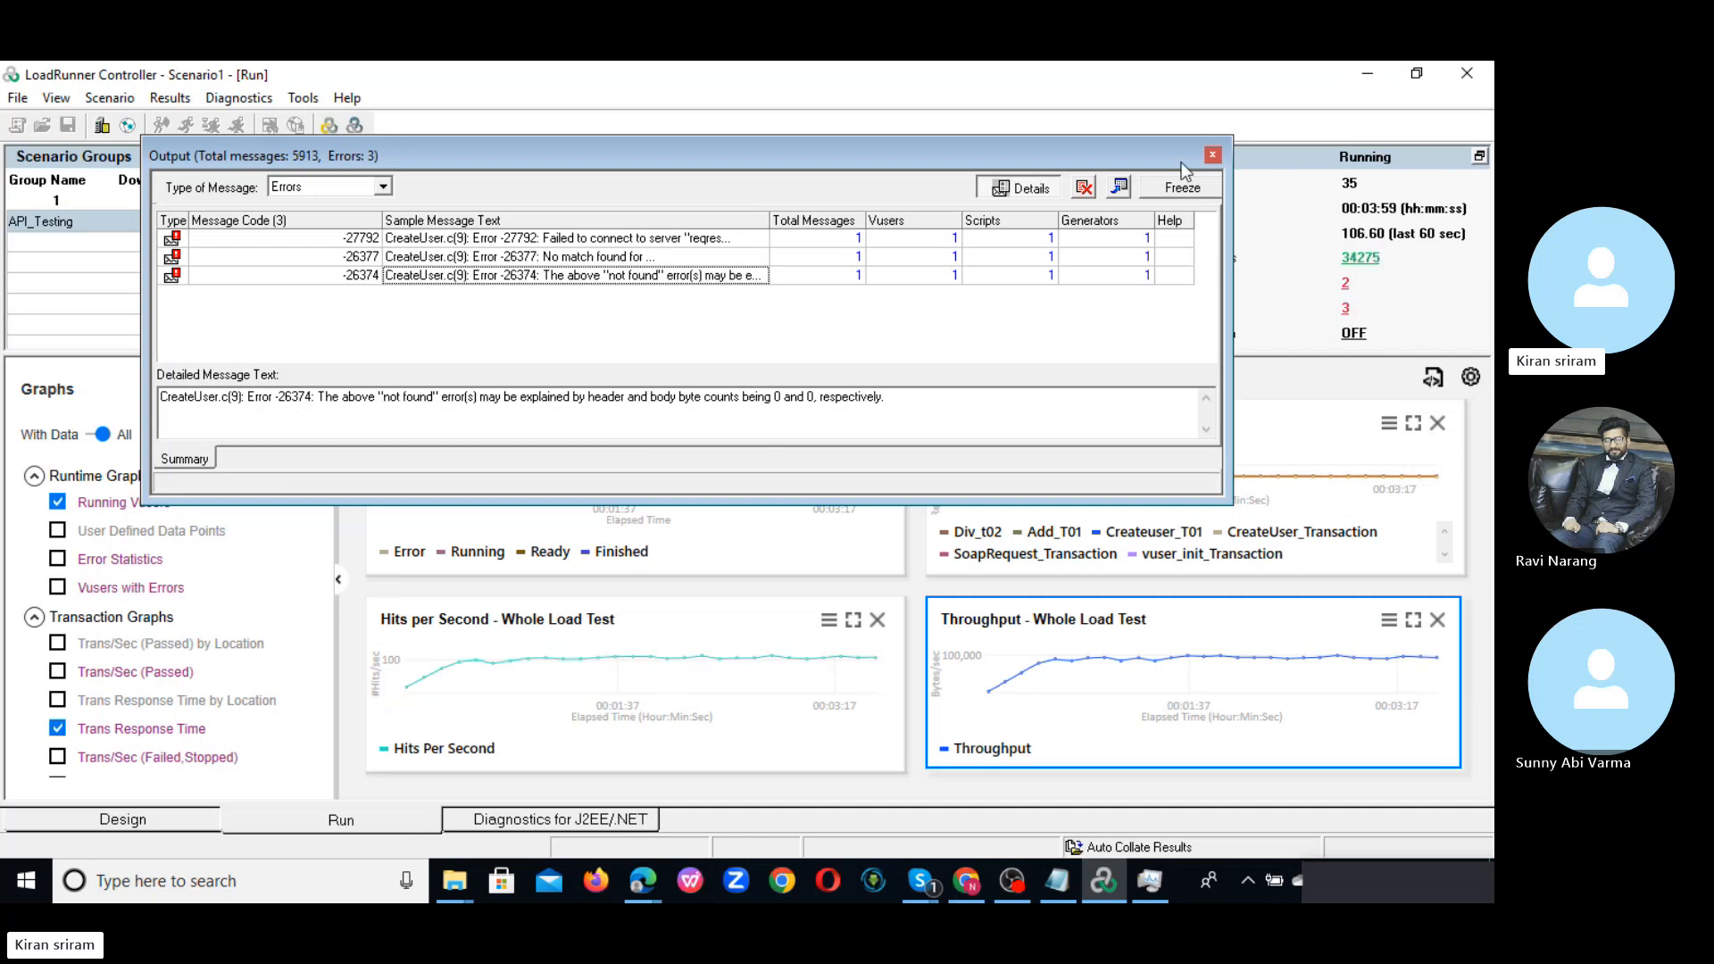
pyautogui.click(1212, 156)
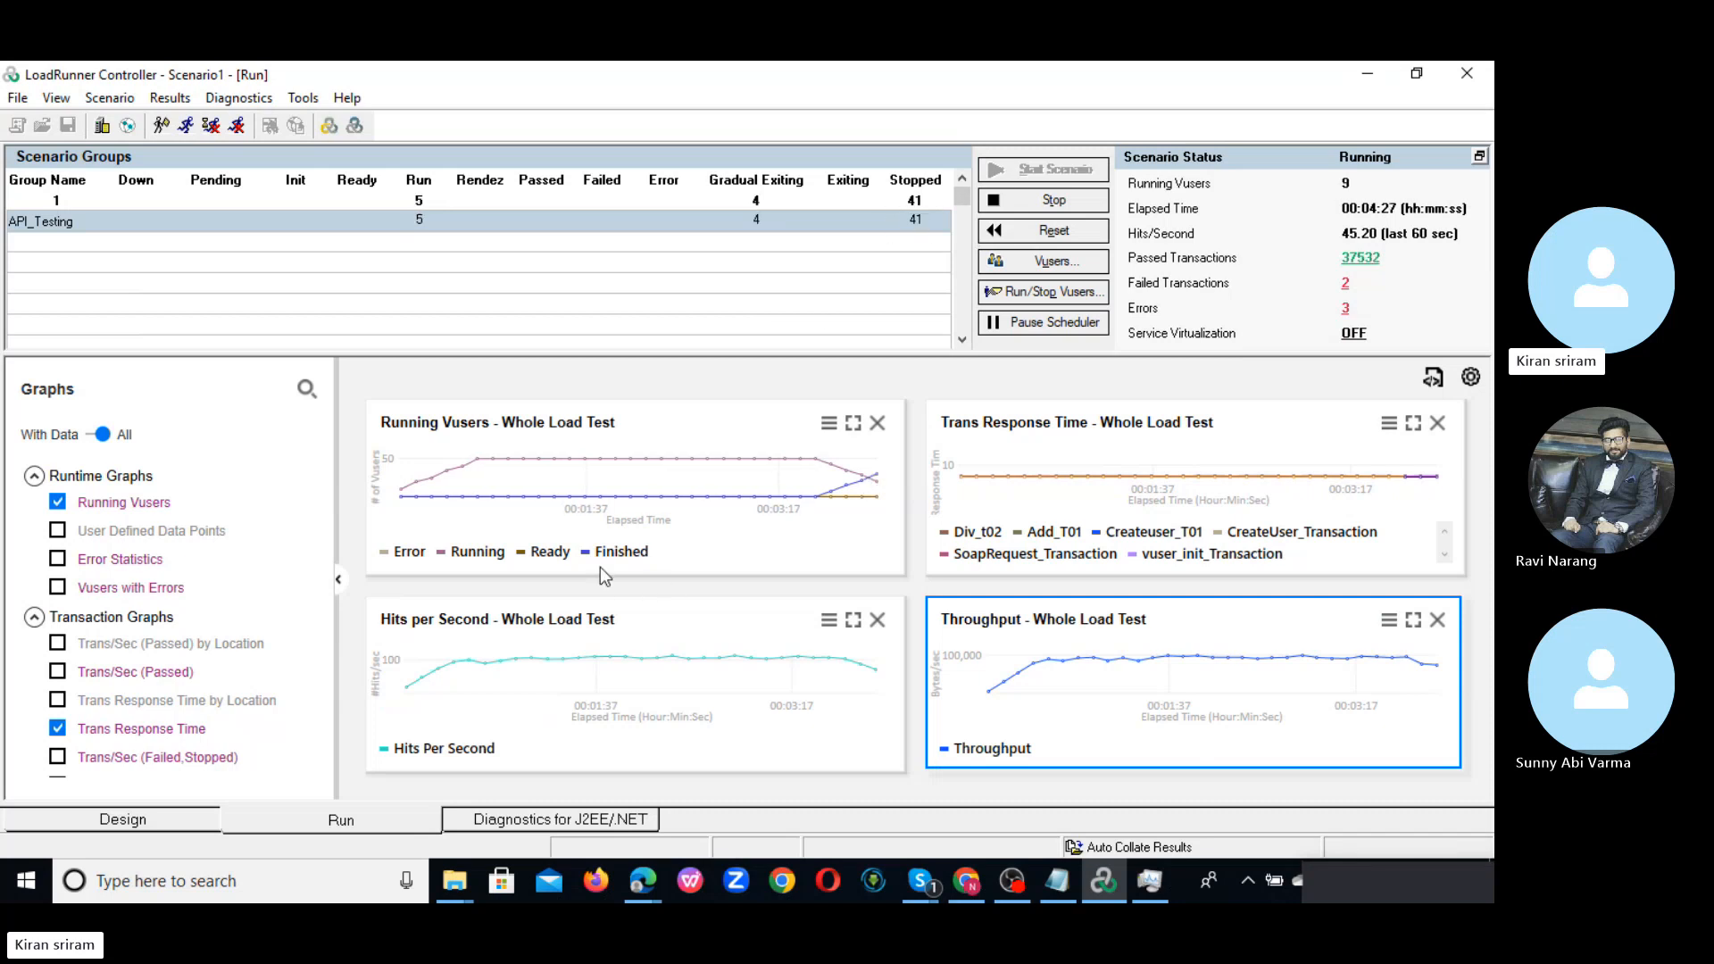
# - Enlarge the Running Vusers graph and examine the run's ramp-up, steady state and ramp-down
pyautogui.doubleClick(713, 468)
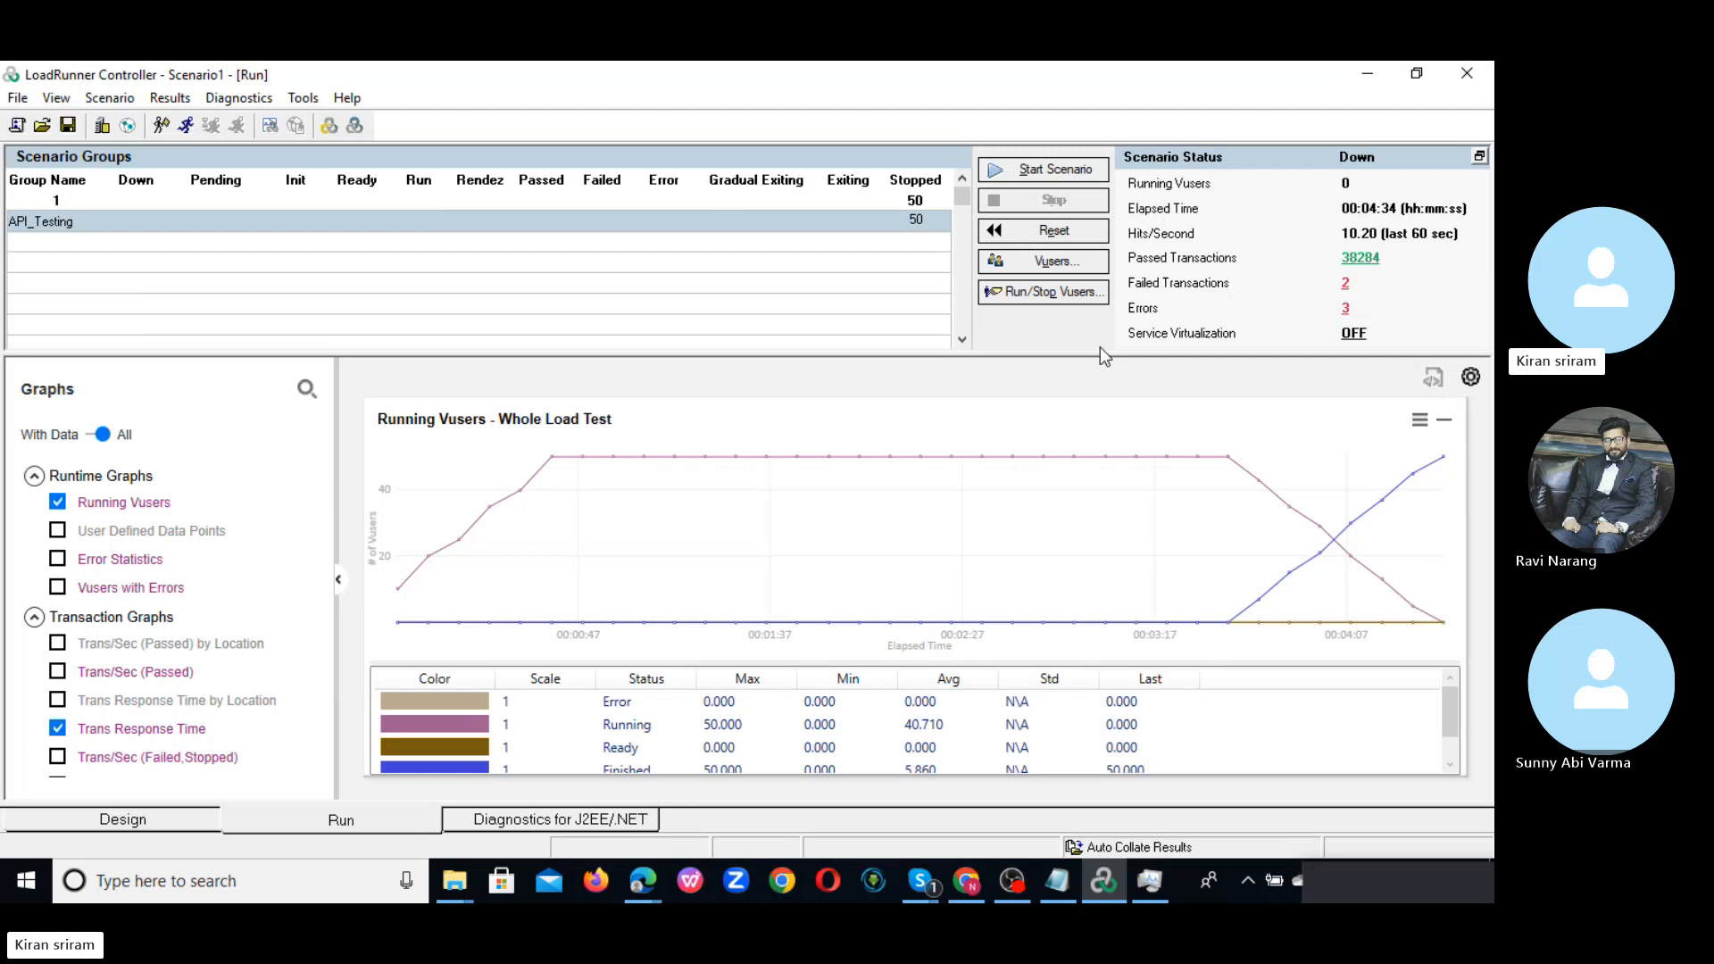
# - Analyze the run's results in LoadRunner Analysis, overwriting the existing results directory, and view the complete data in the Summary Report
pyautogui.click(182, 106)
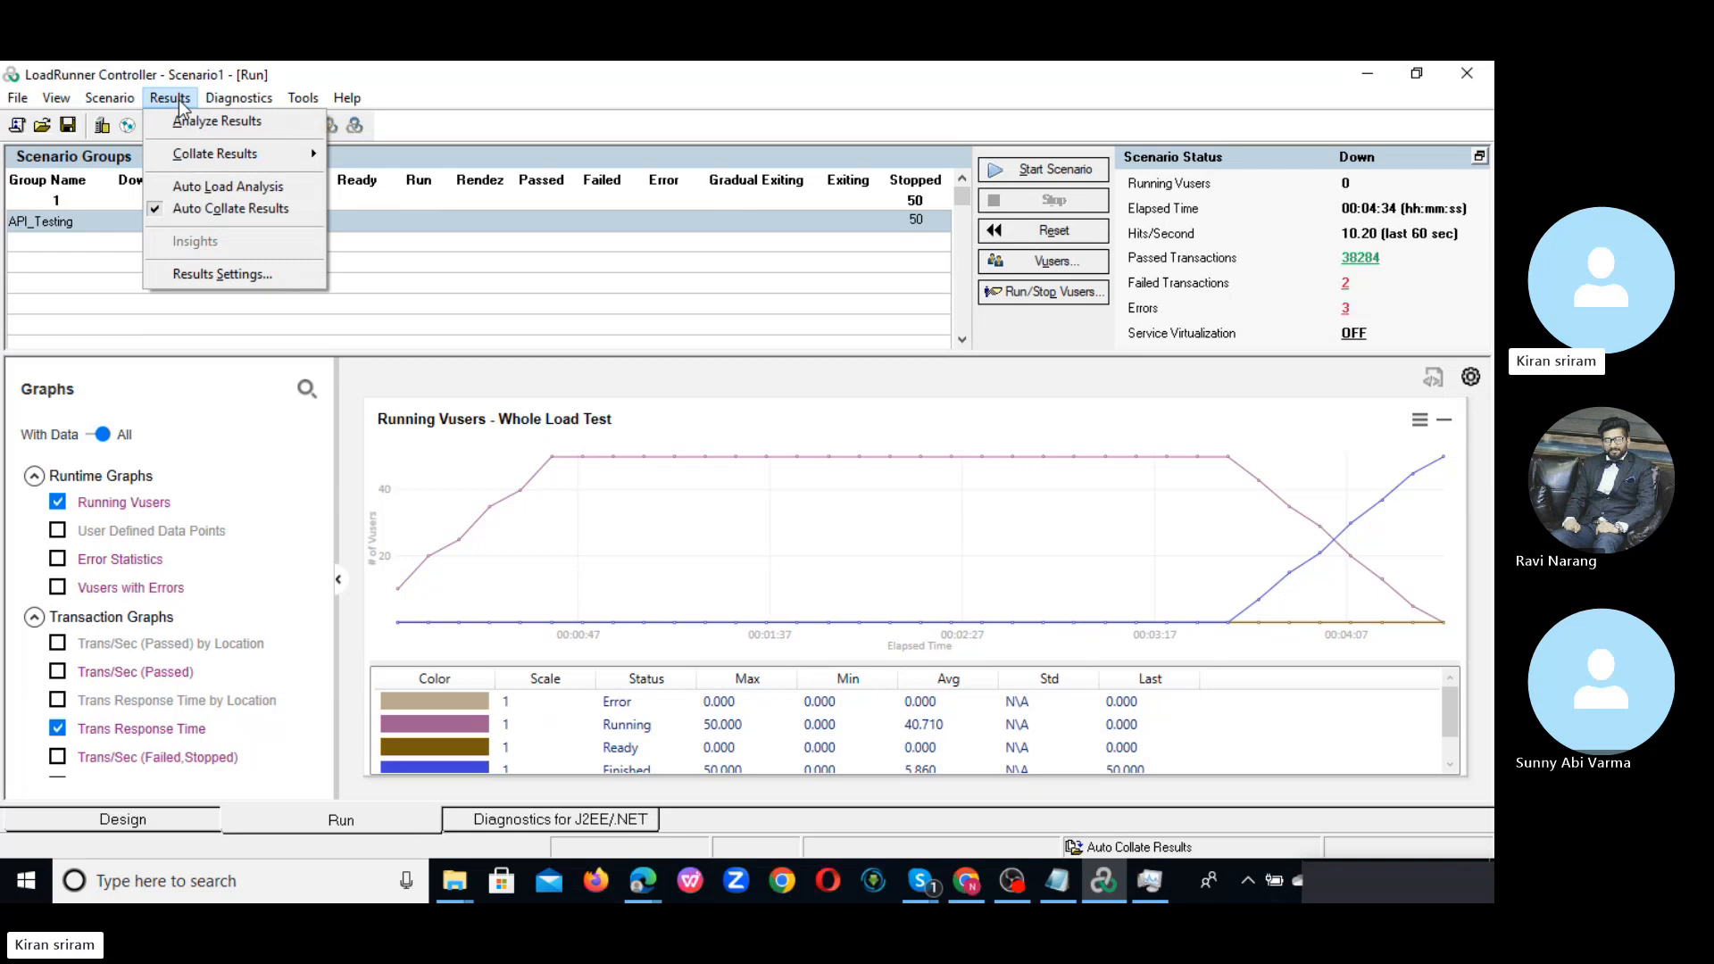
pyautogui.click(216, 121)
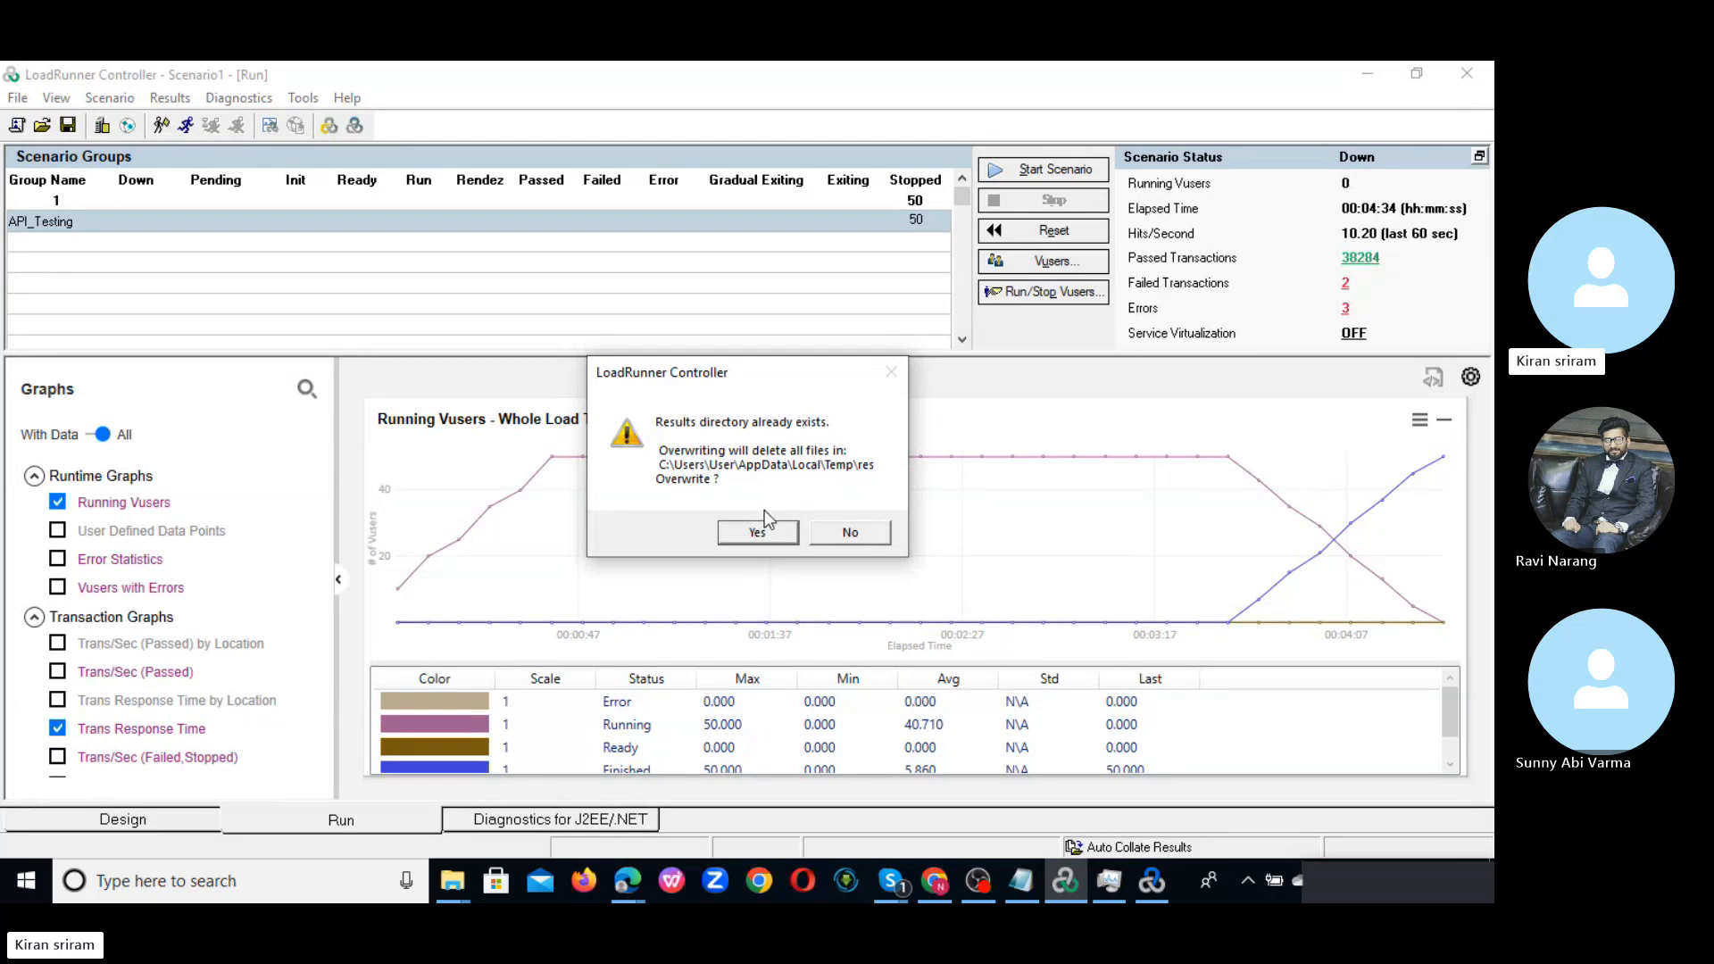
pyautogui.click(783, 532)
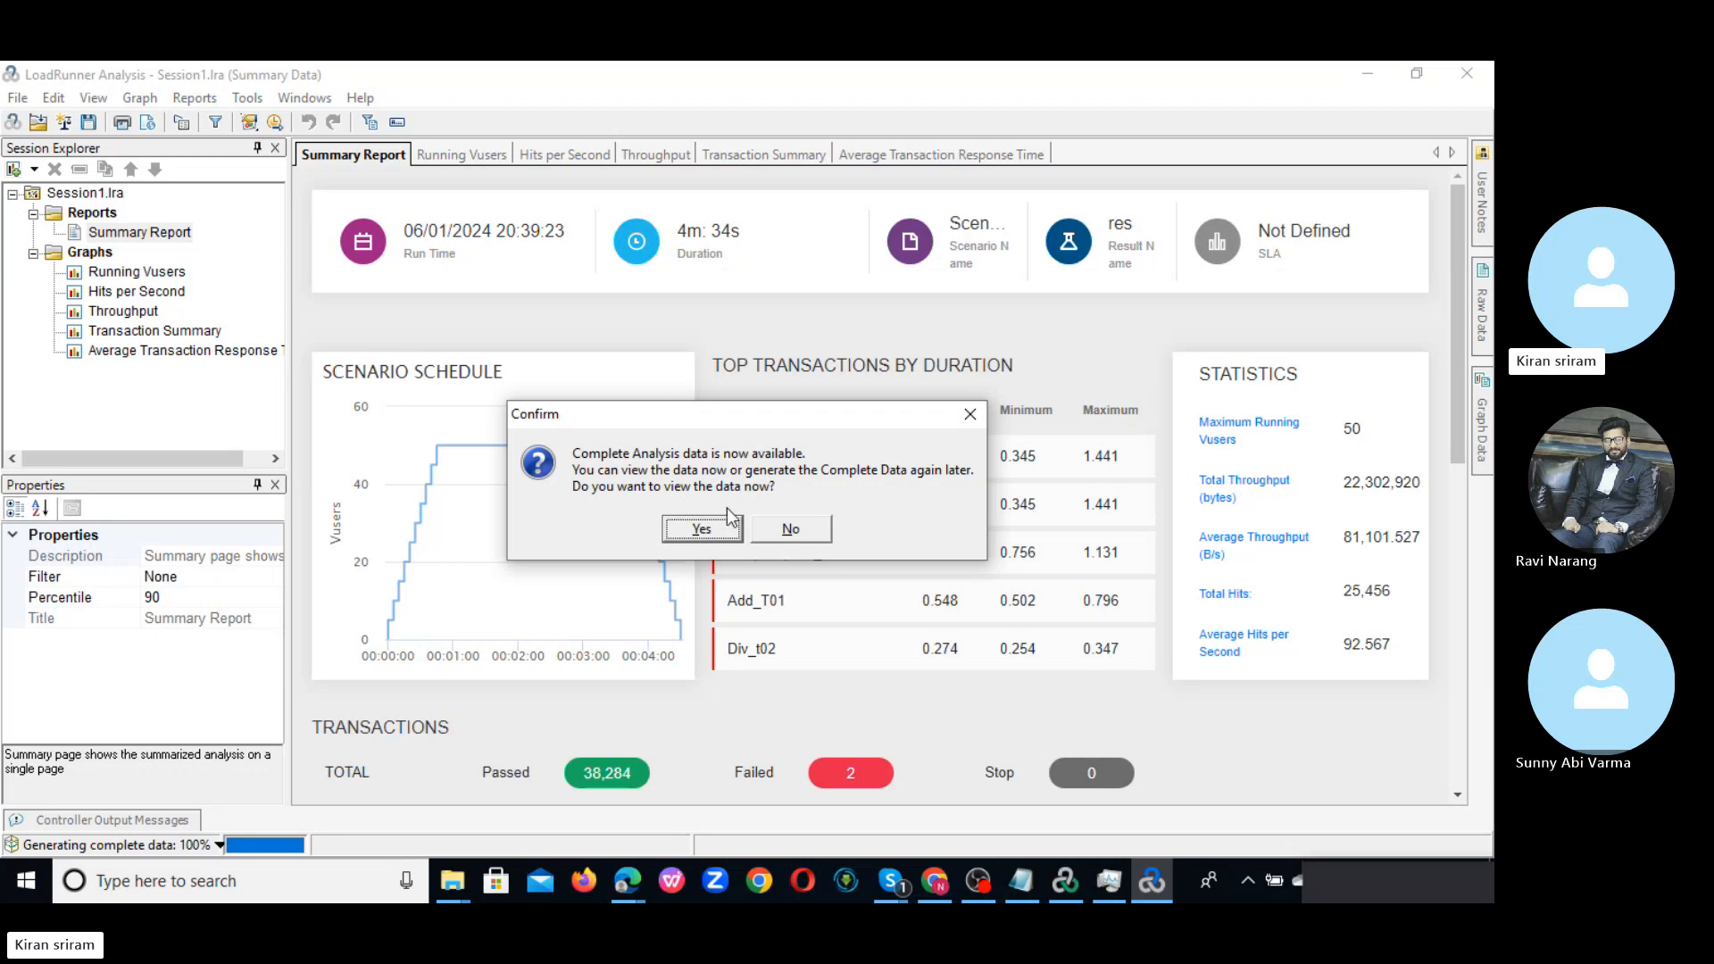
pyautogui.click(714, 534)
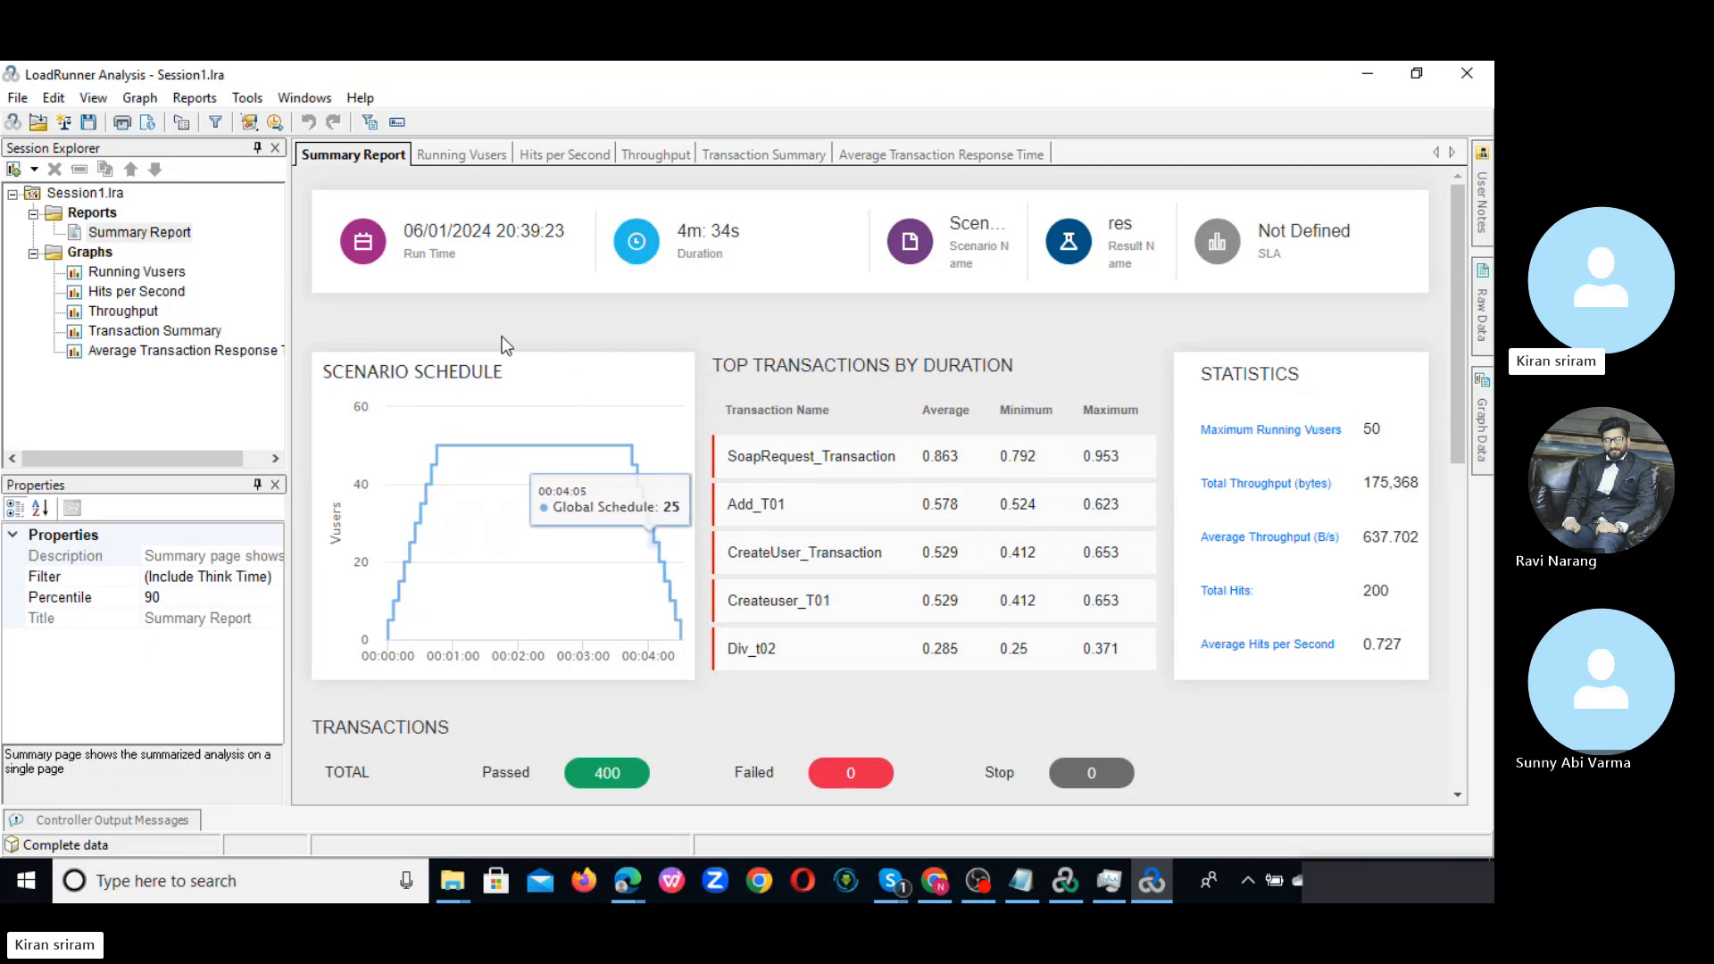
pyautogui.click(150, 232)
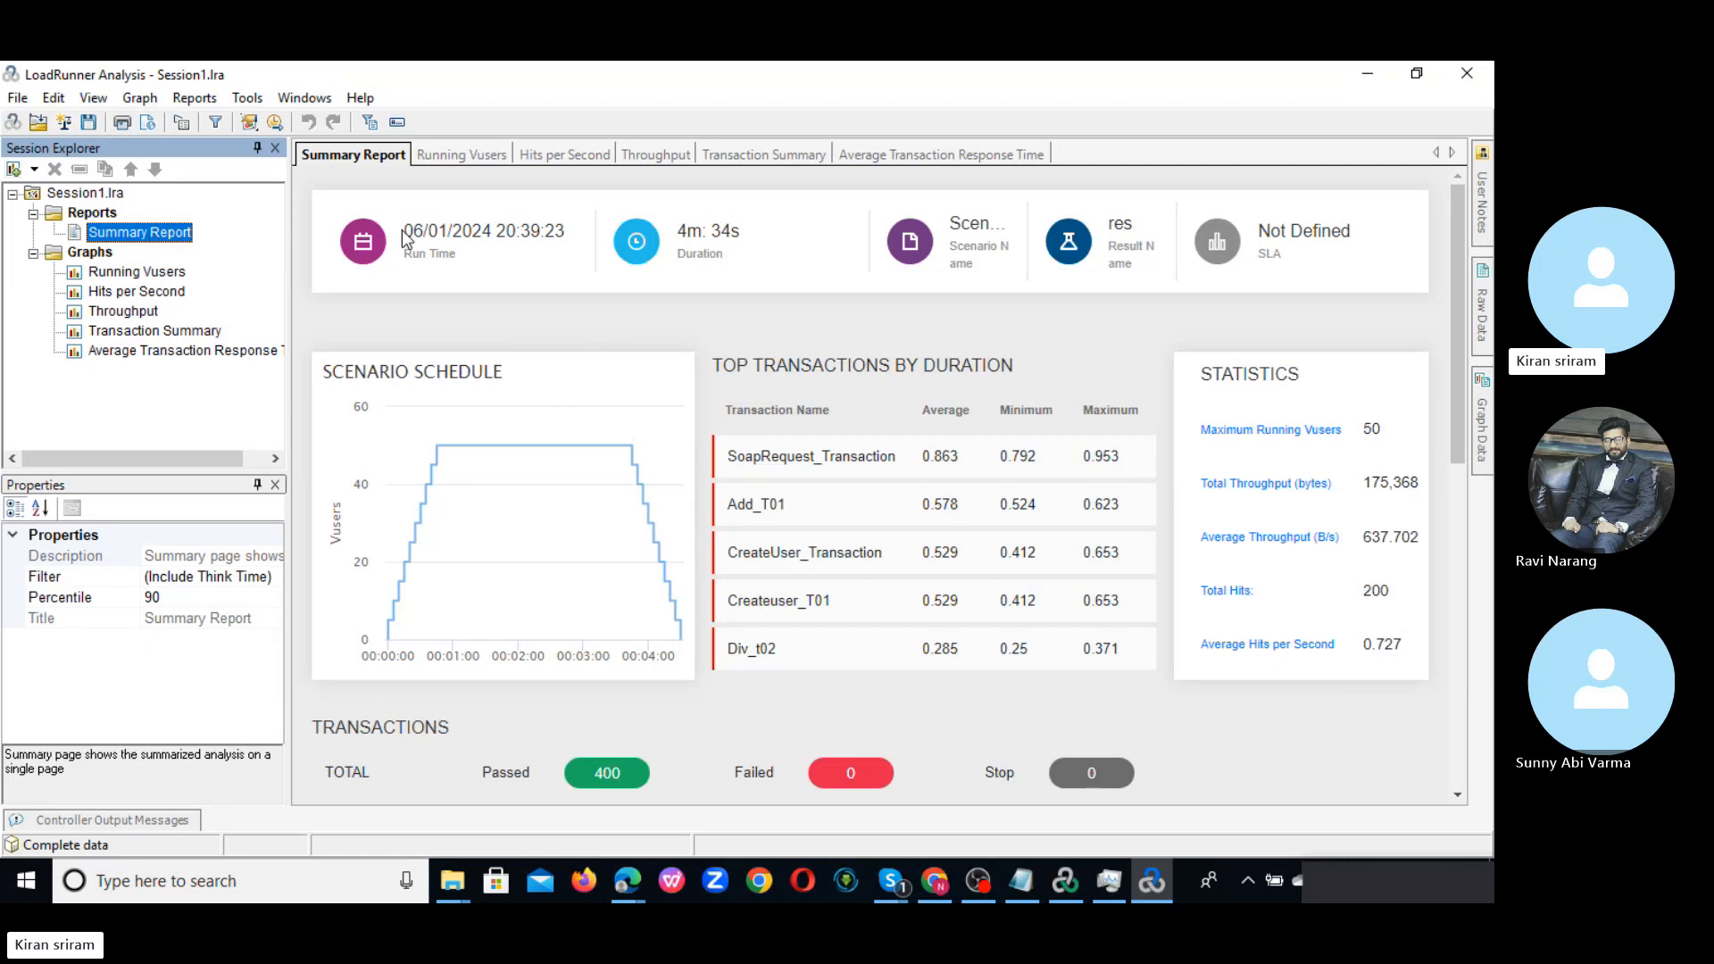
# - Review the run time, duration, scenario schedule and statistics in the Summary Report
pyautogui.moveTo(404, 234); pyautogui.dragTo(571, 239)
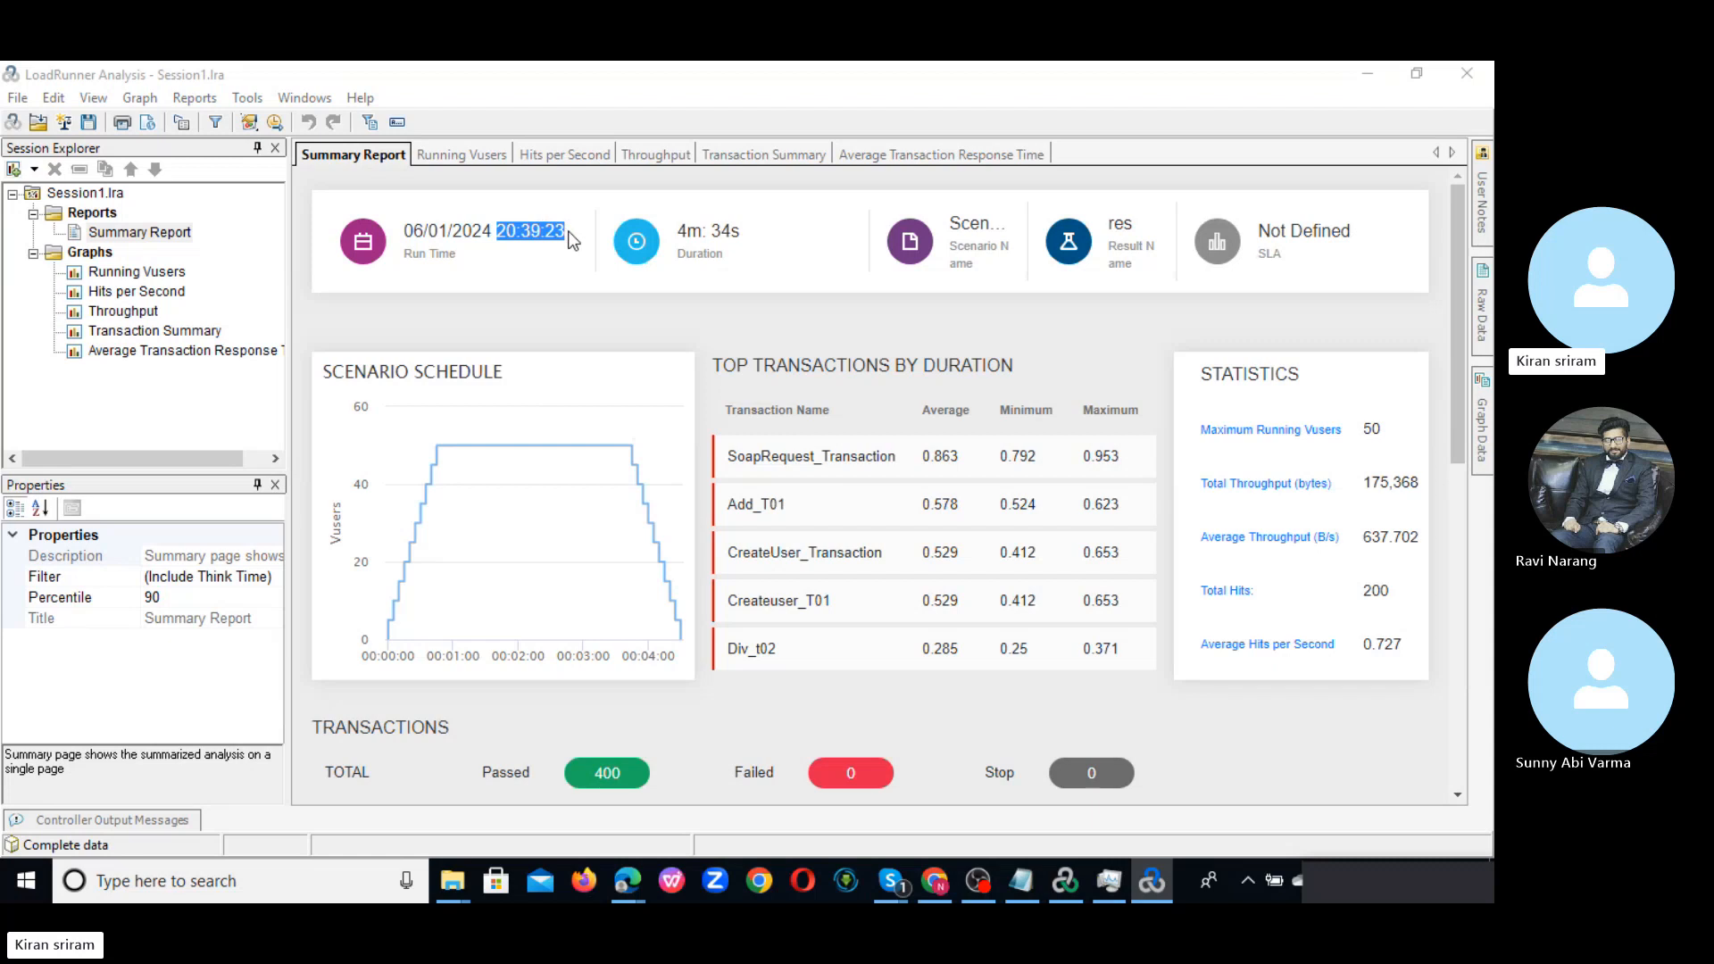
pyautogui.click(680, 228)
pyautogui.moveTo(680, 229); pyautogui.dragTo(742, 230)
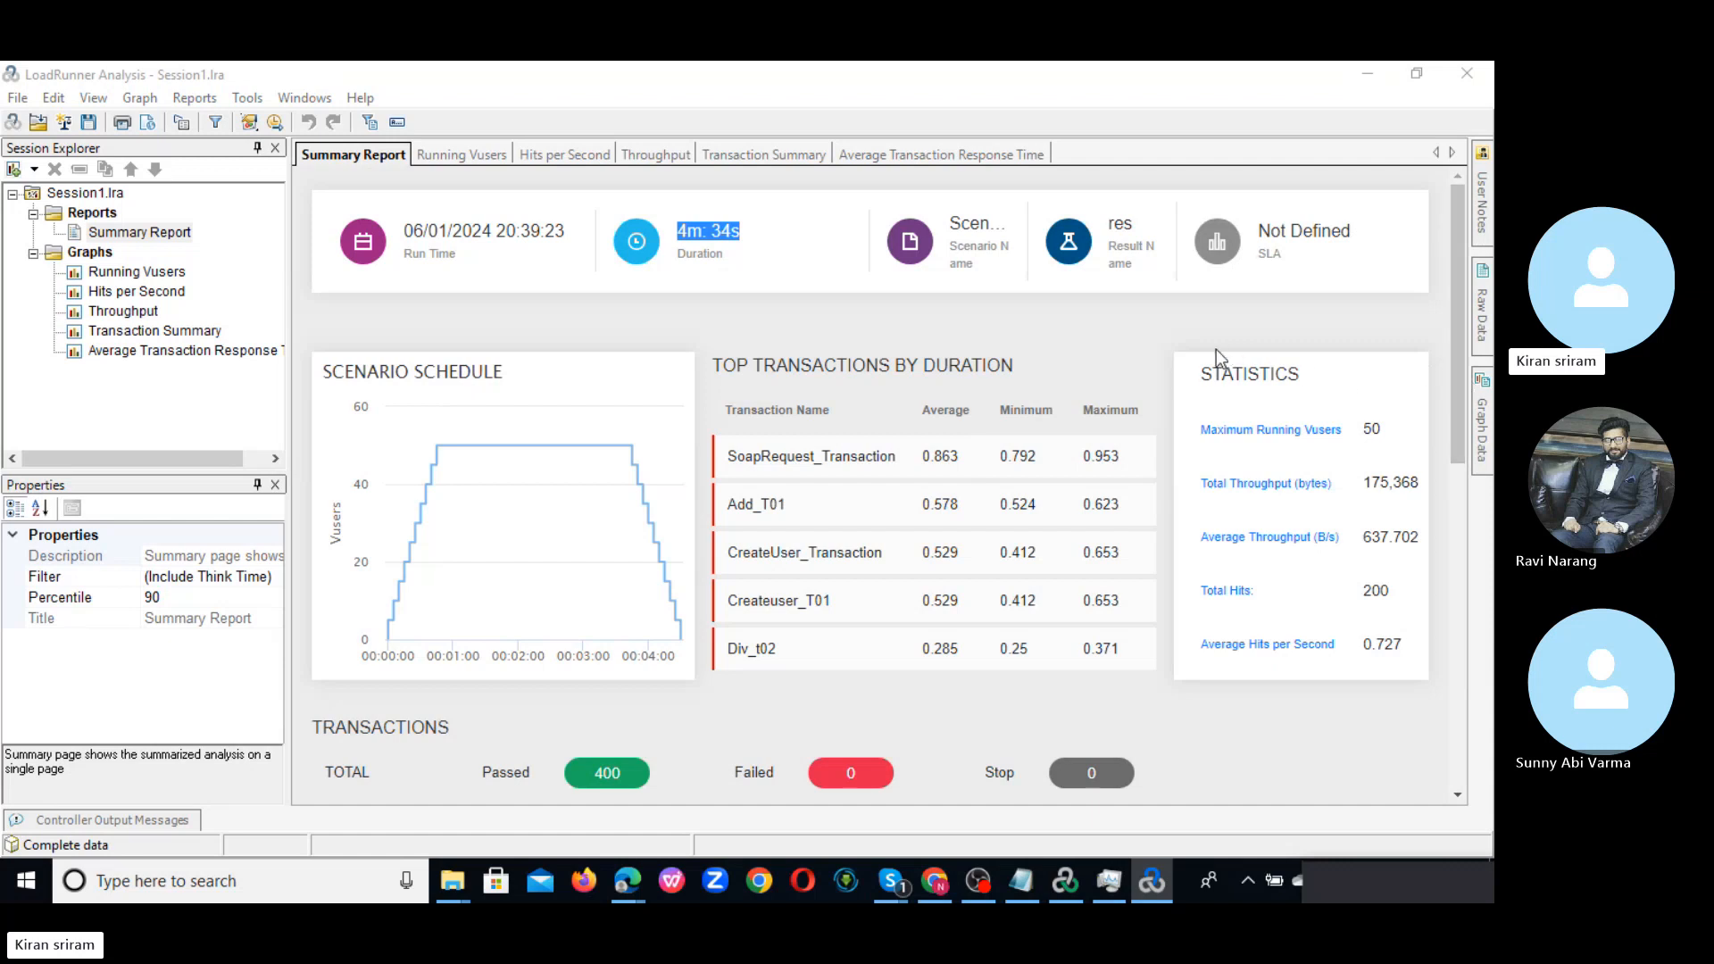
pyautogui.moveTo(1462, 332); pyautogui.dragTo(1449, 384)
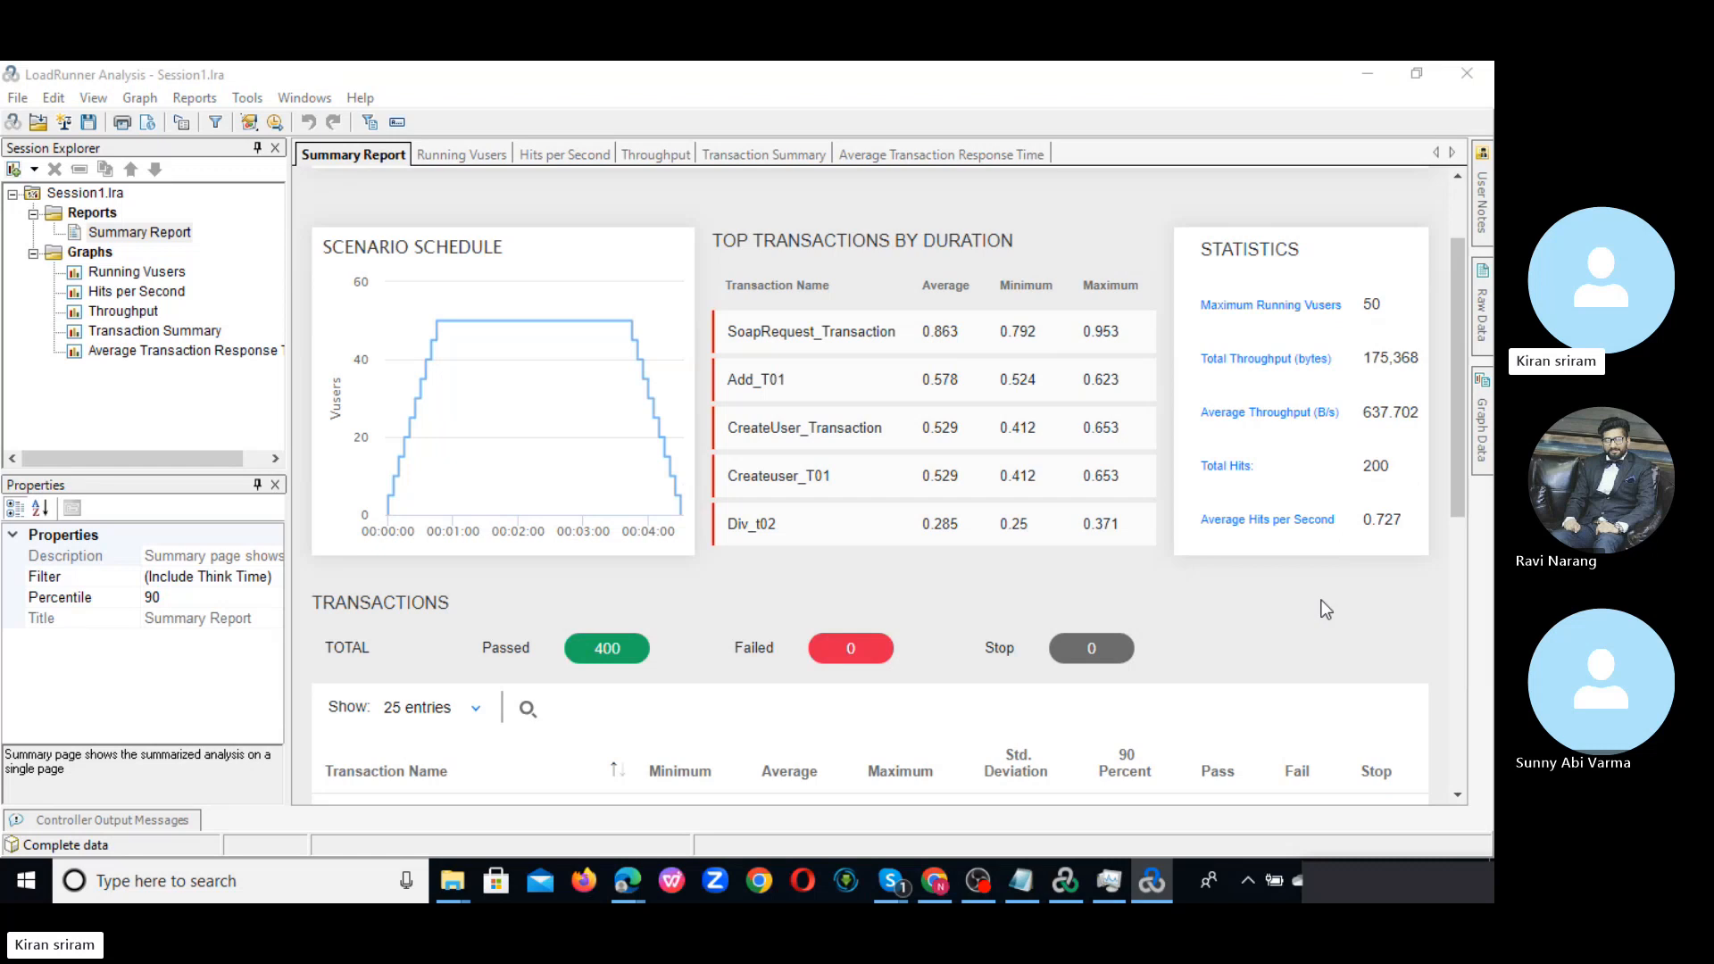
# - Examine the Summary Report's per-transaction response times, especially the averages, and the HTTP response codes
pyautogui.moveTo(1464, 476); pyautogui.dragTo(1461, 614)
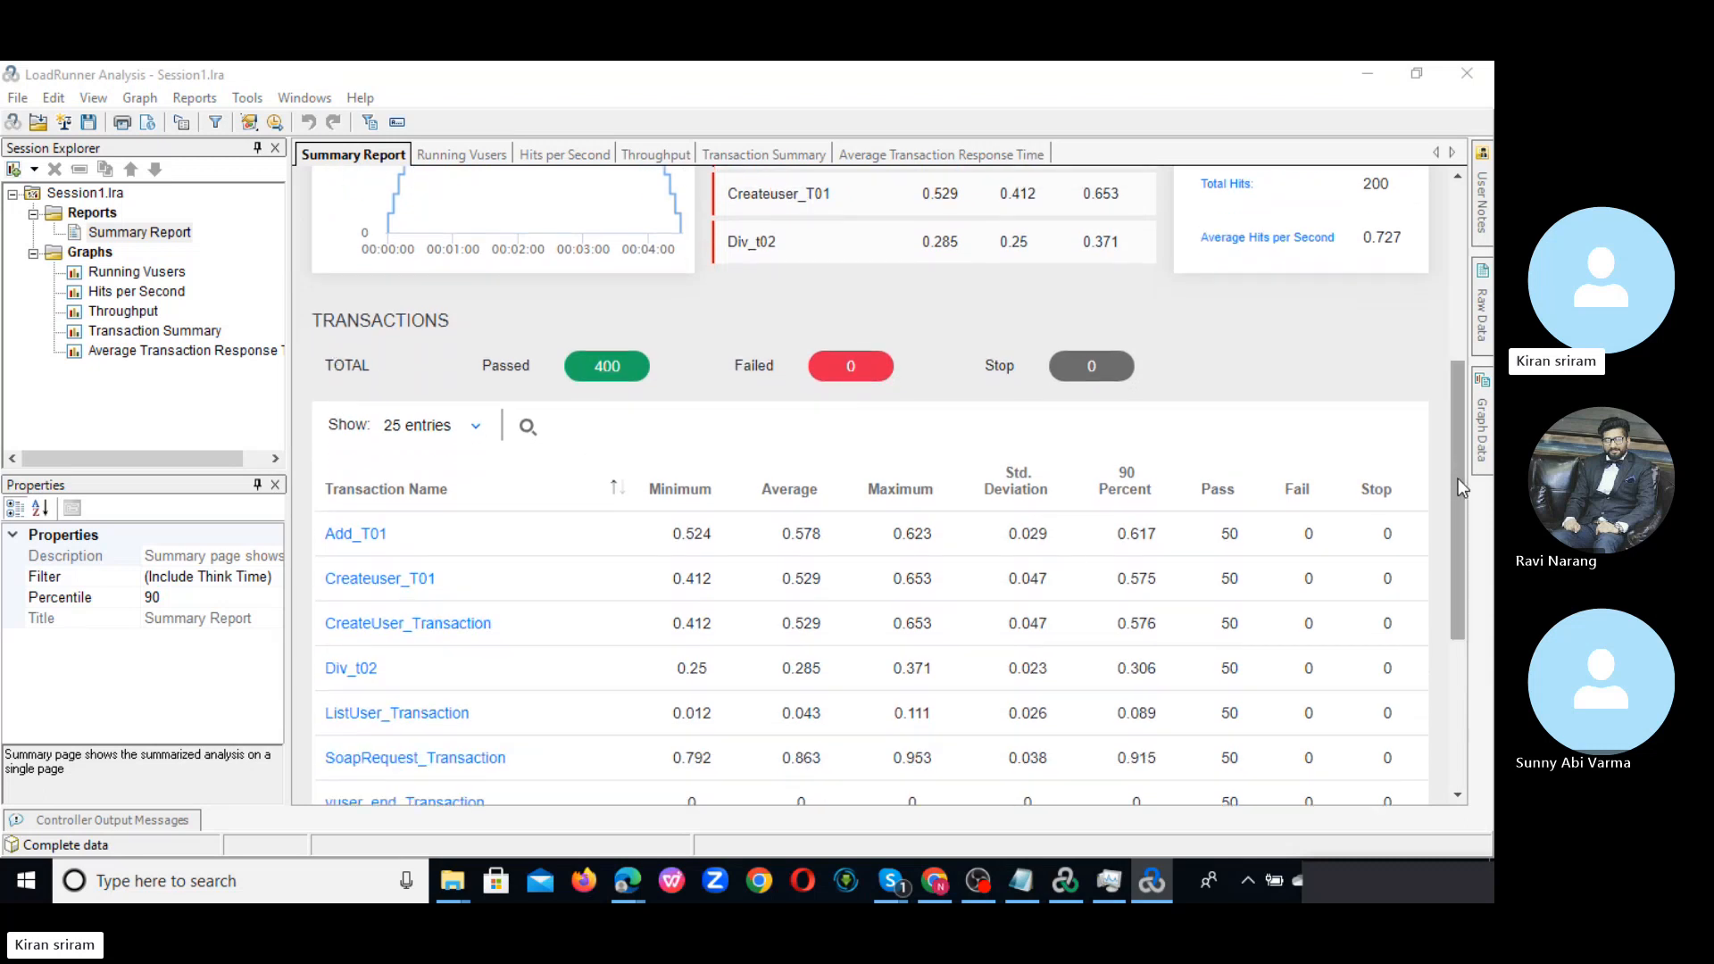
pyautogui.moveTo(1459, 479); pyautogui.dragTo(1454, 573)
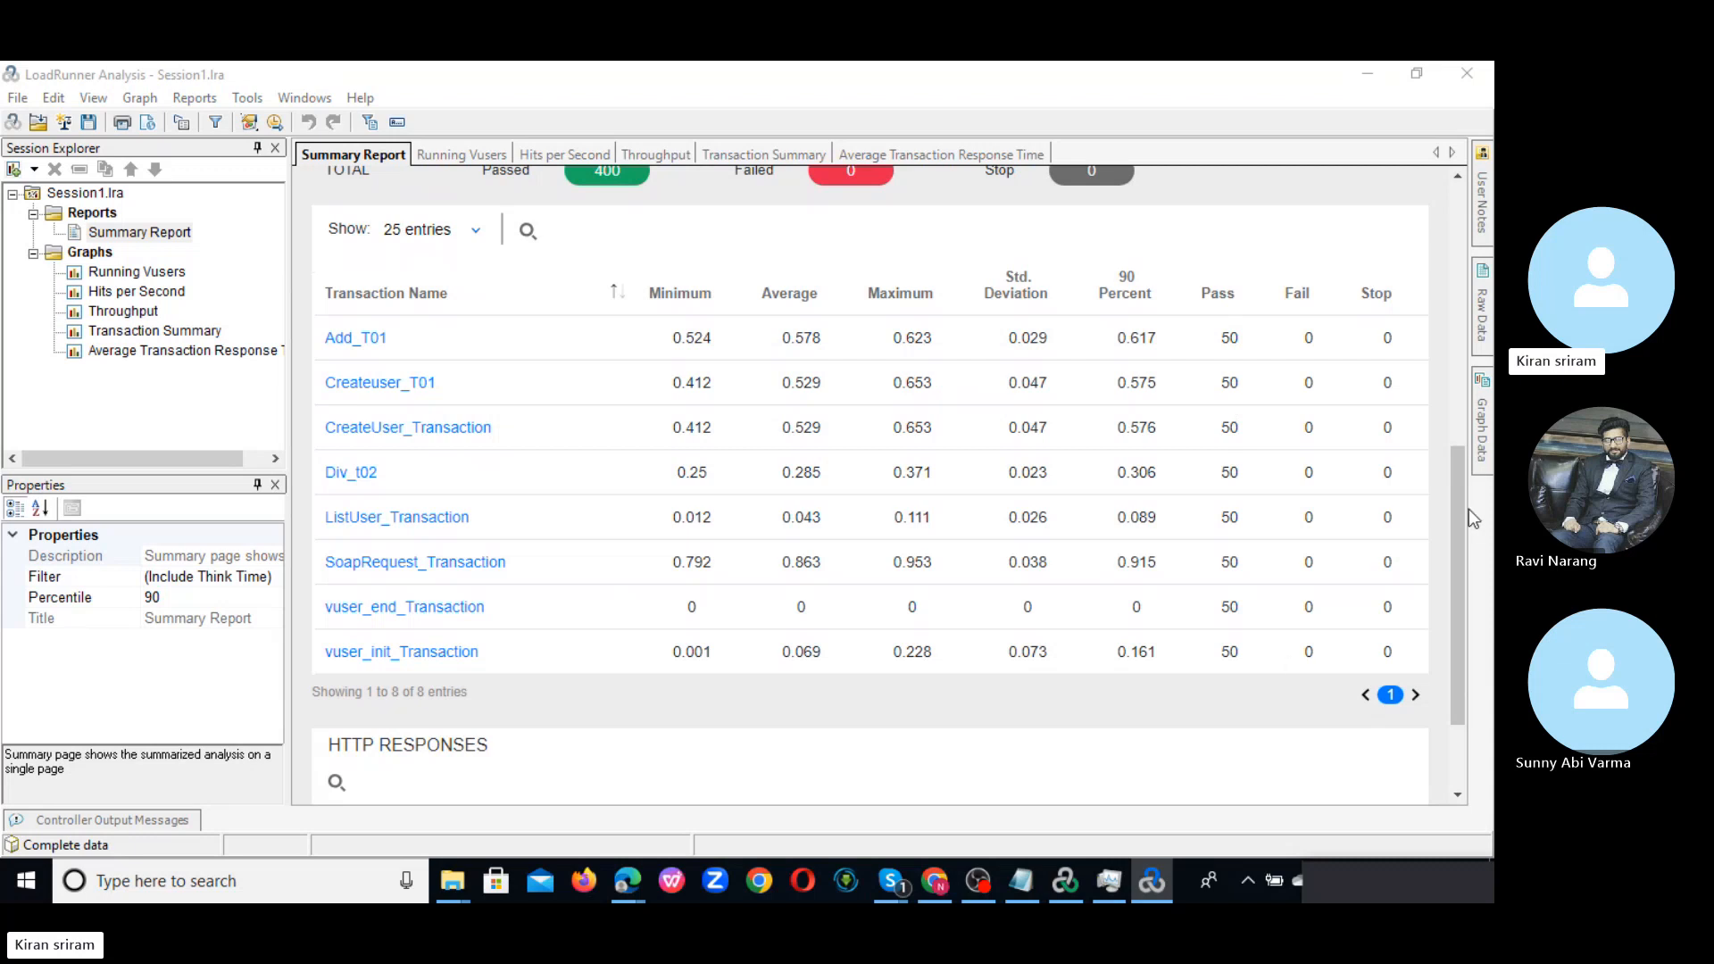
pyautogui.moveTo(1459, 498)
pyautogui.mouseDown()
pyautogui.moveTo(1444, 371)
pyautogui.moveTo(1454, 491)
pyautogui.mouseUp()
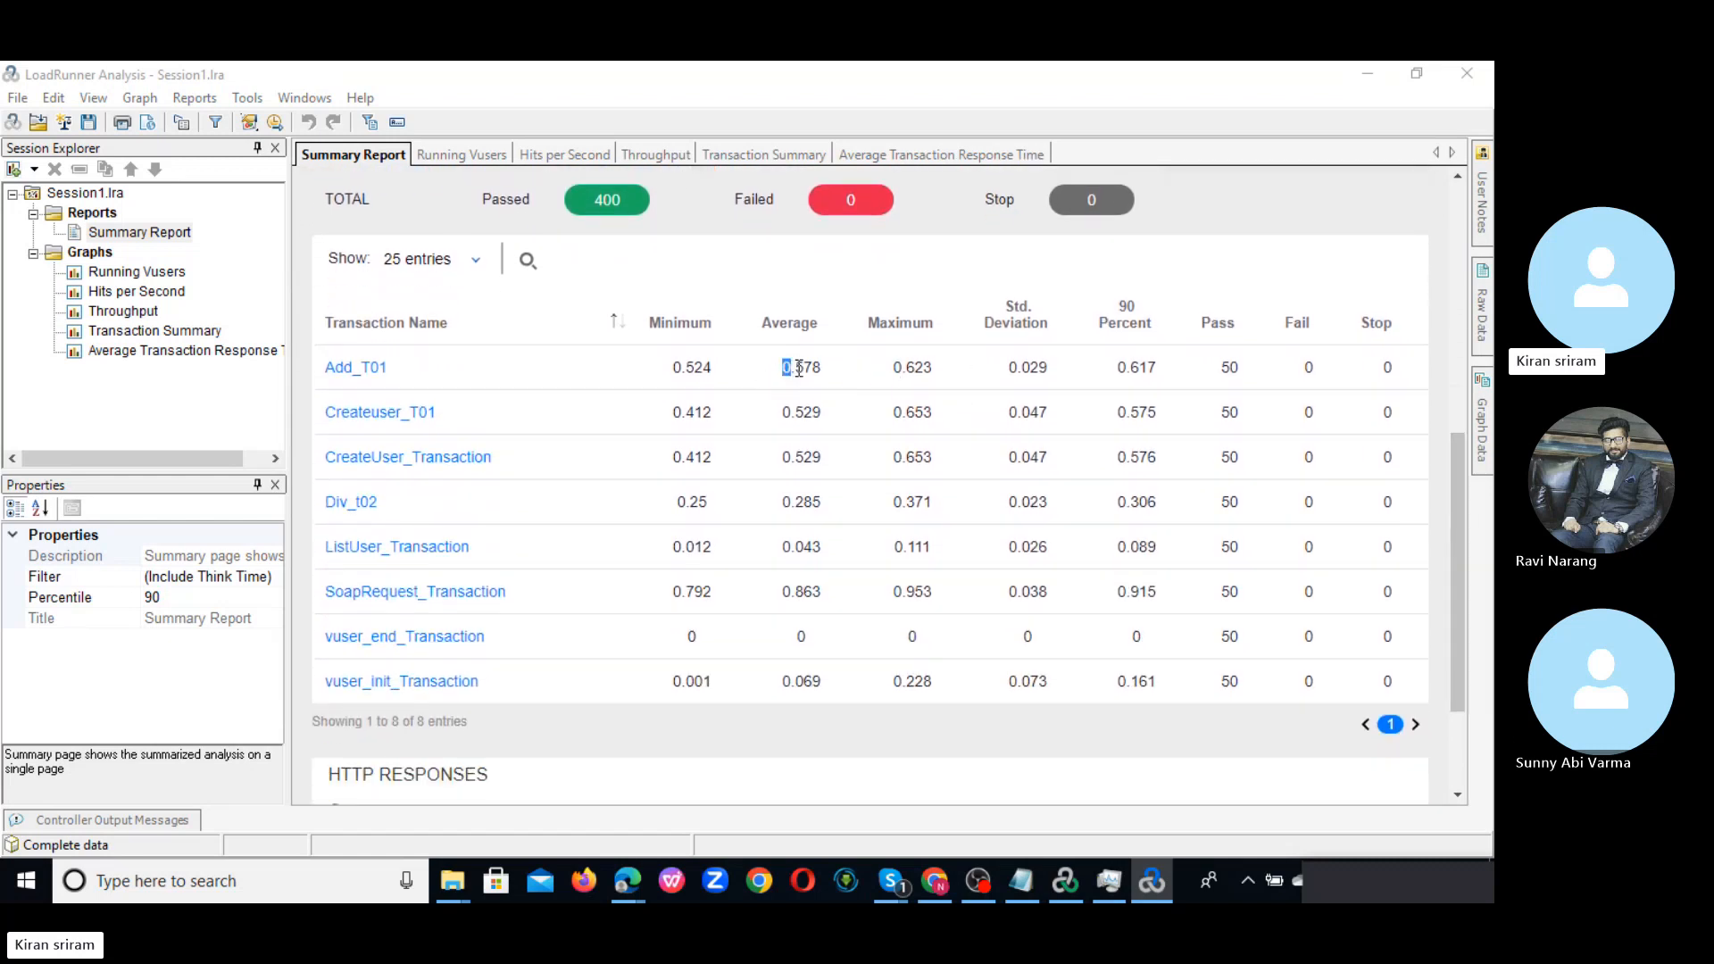
pyautogui.moveTo(782, 367); pyautogui.dragTo(828, 691)
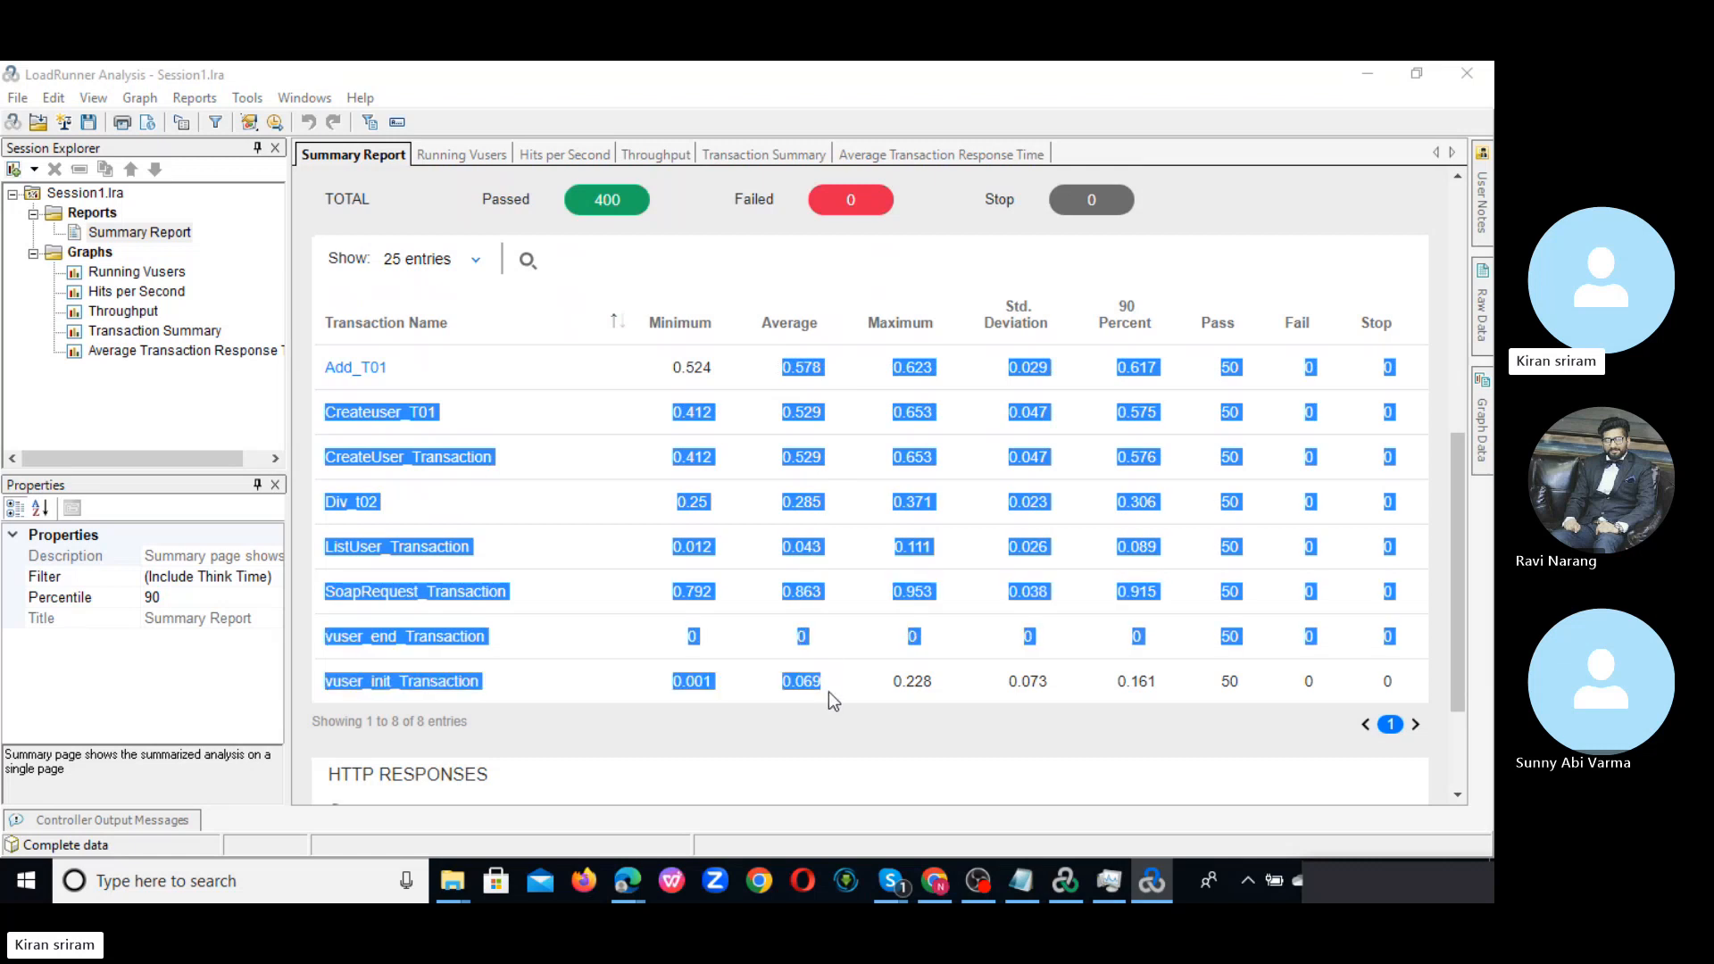
pyautogui.moveTo(1453, 598); pyautogui.dragTo(1458, 770)
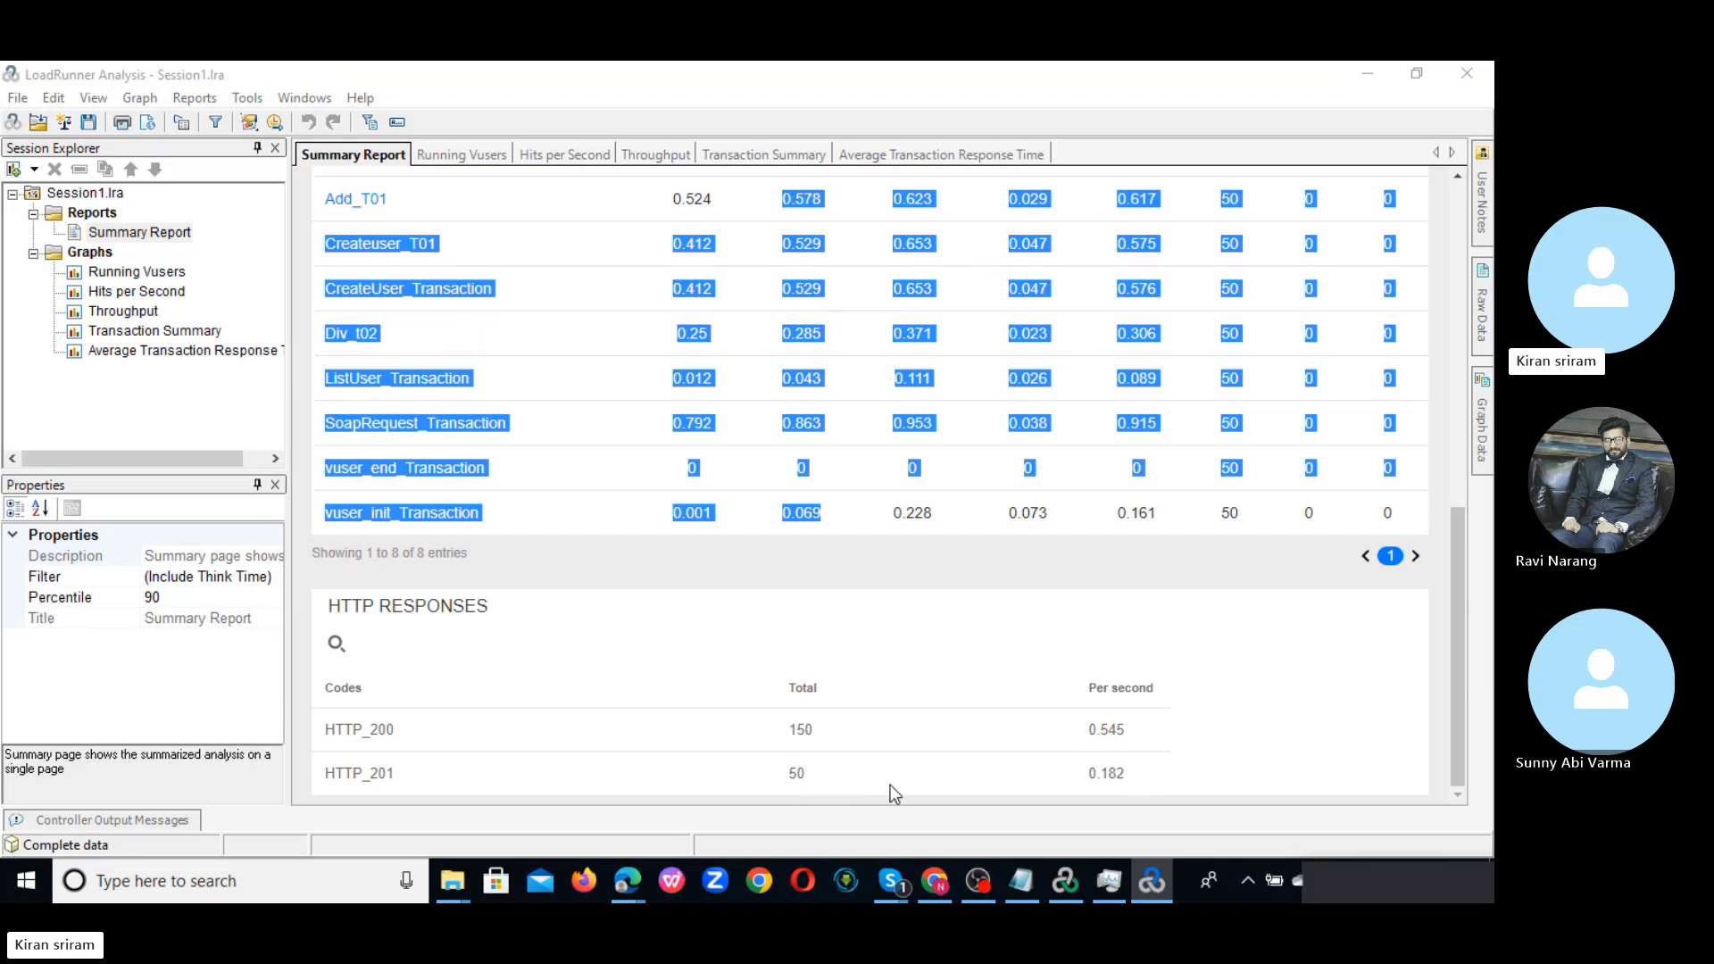
pyautogui.moveTo(326, 725); pyautogui.dragTo(416, 773)
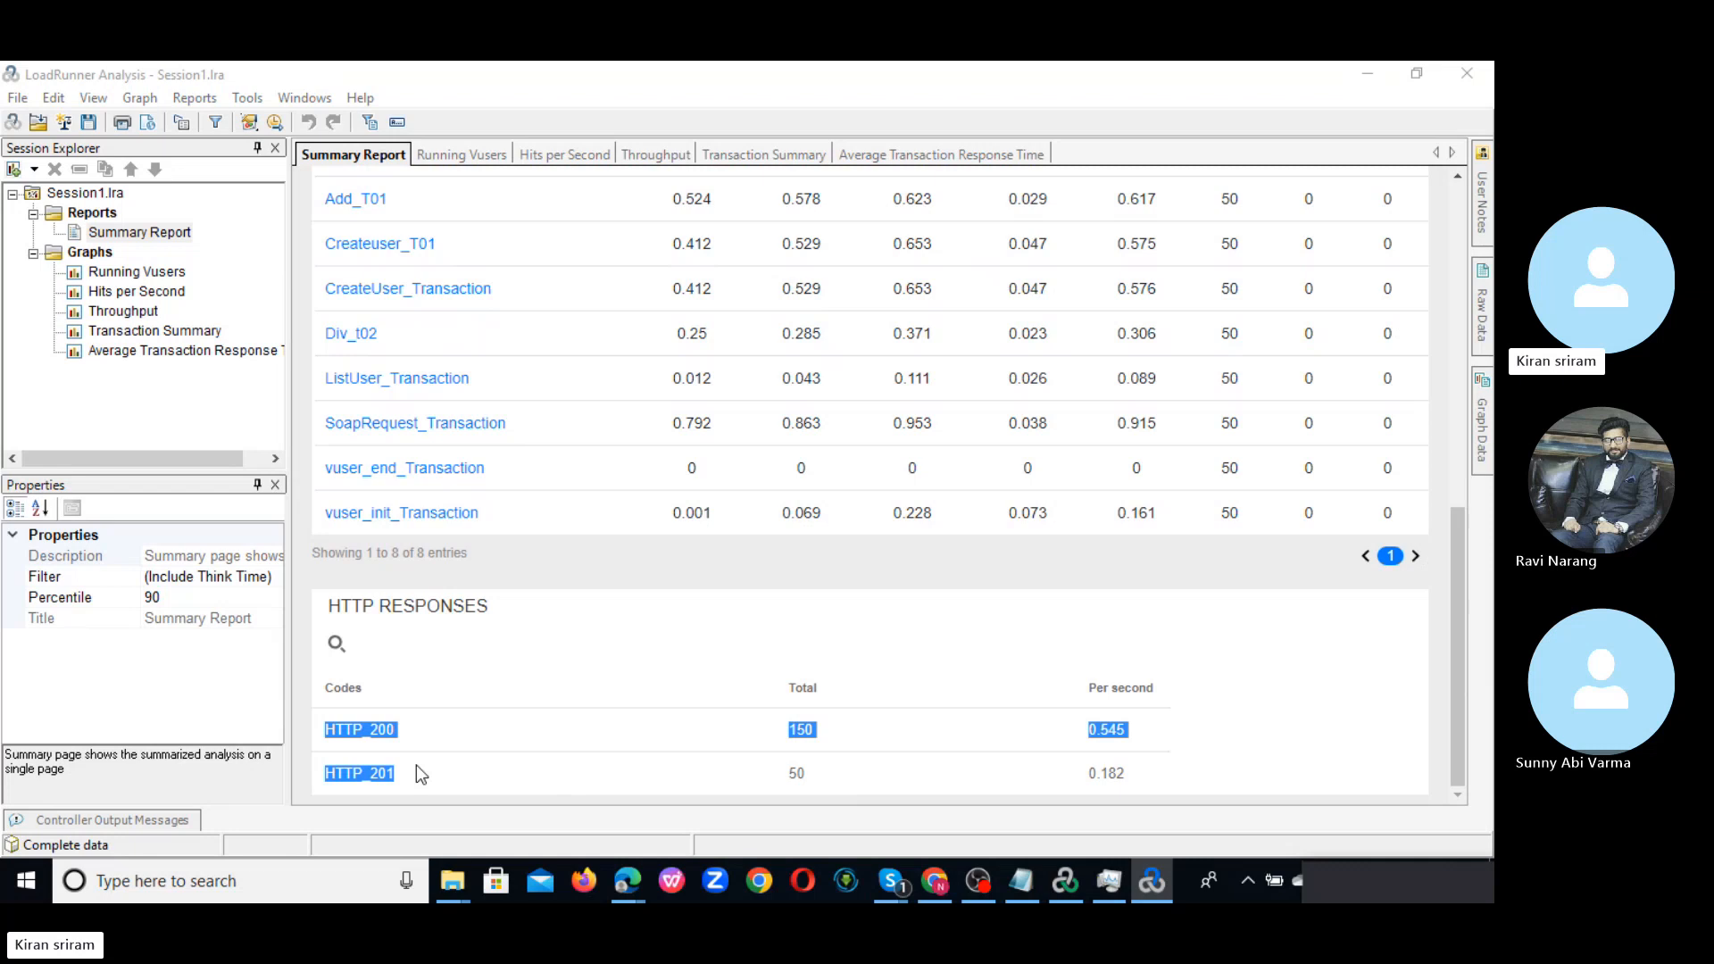
pyautogui.click(977, 768)
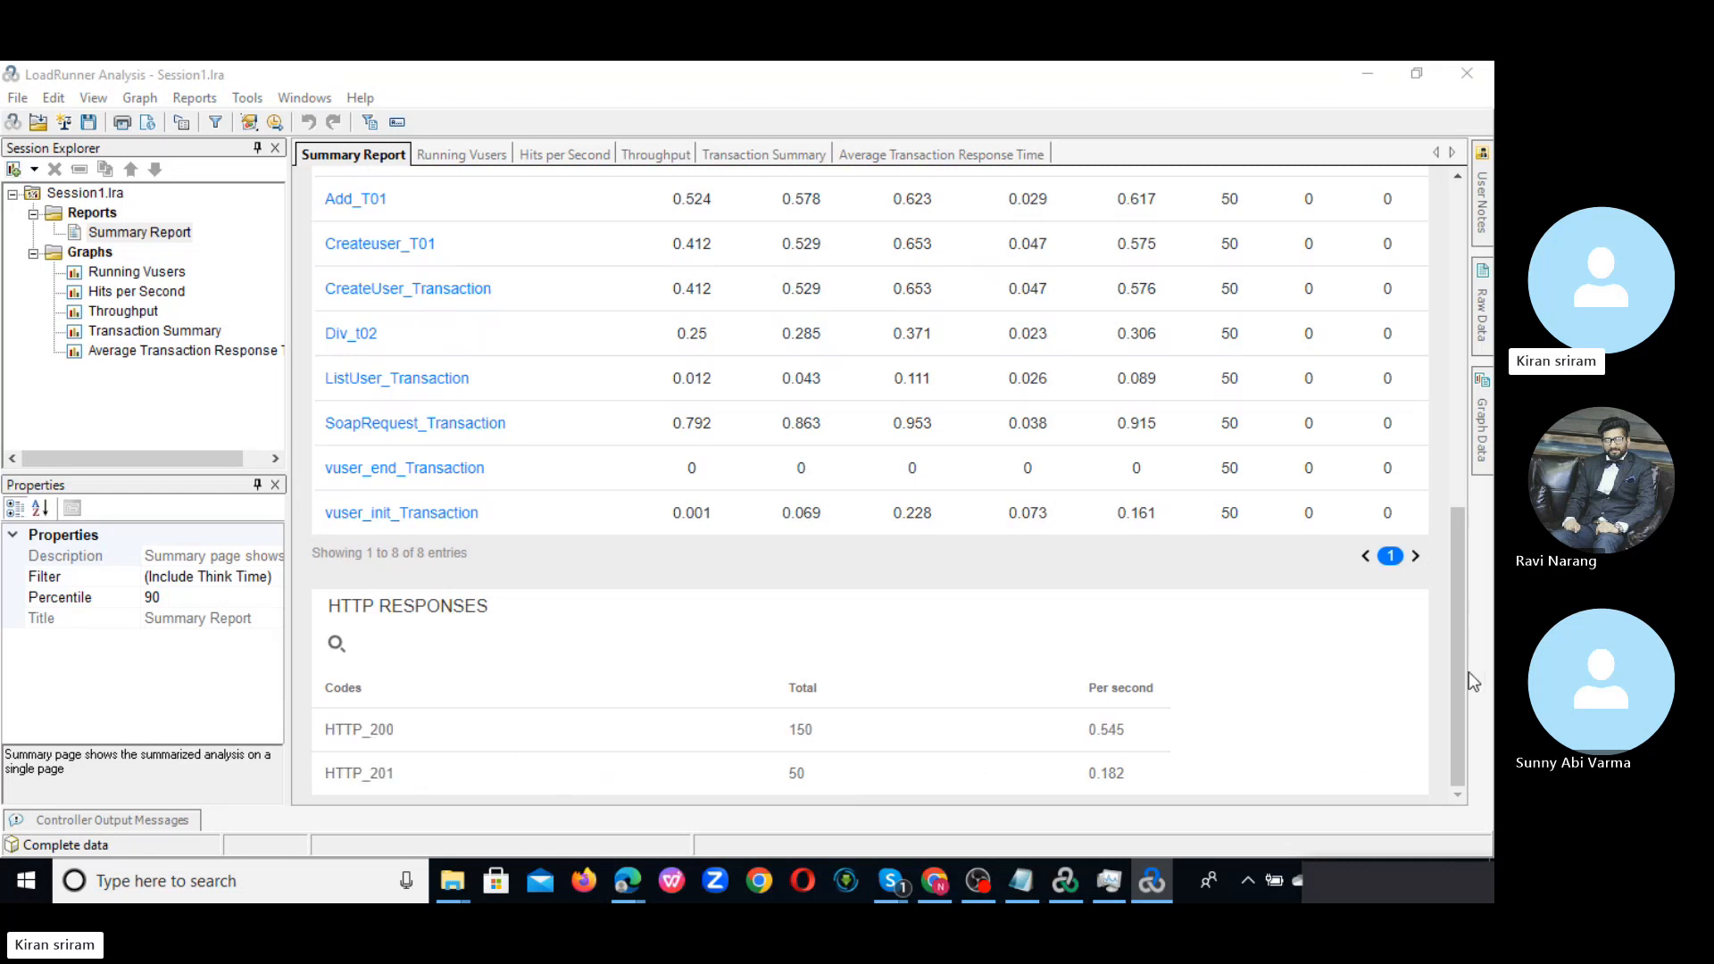
pyautogui.moveTo(1459, 639); pyautogui.dragTo(1405, 270)
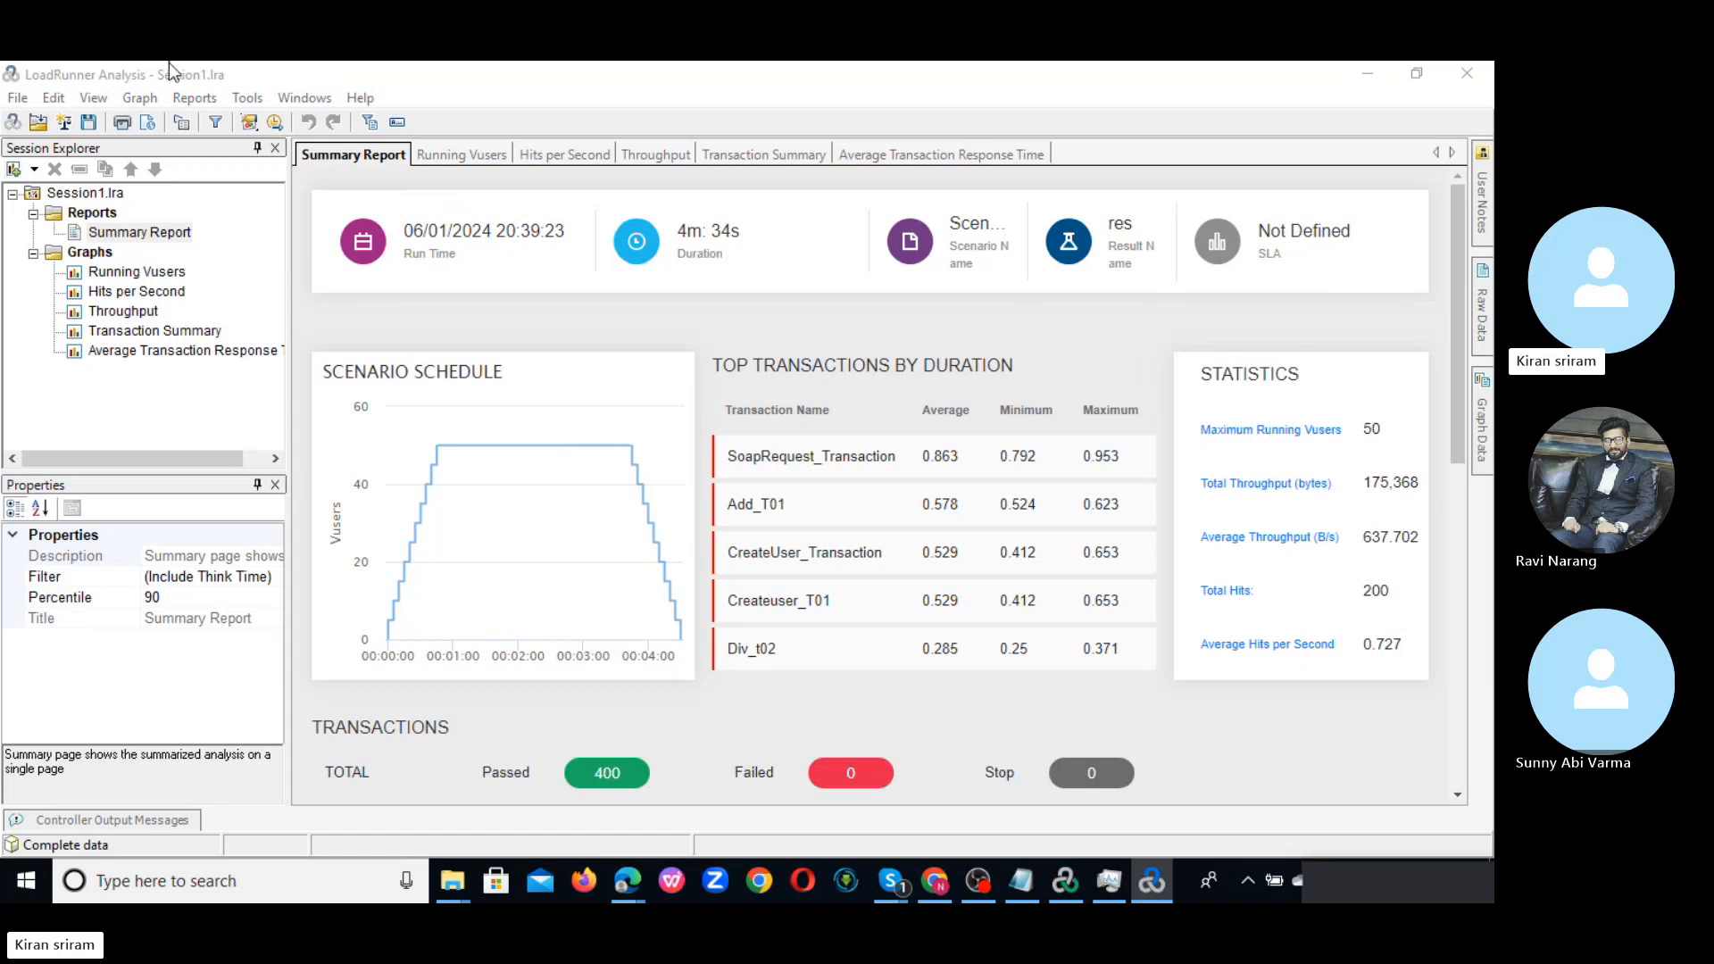
# - Generate a report from the "Detailed report (for single run)" template with its default settings
pyautogui.click(179, 99)
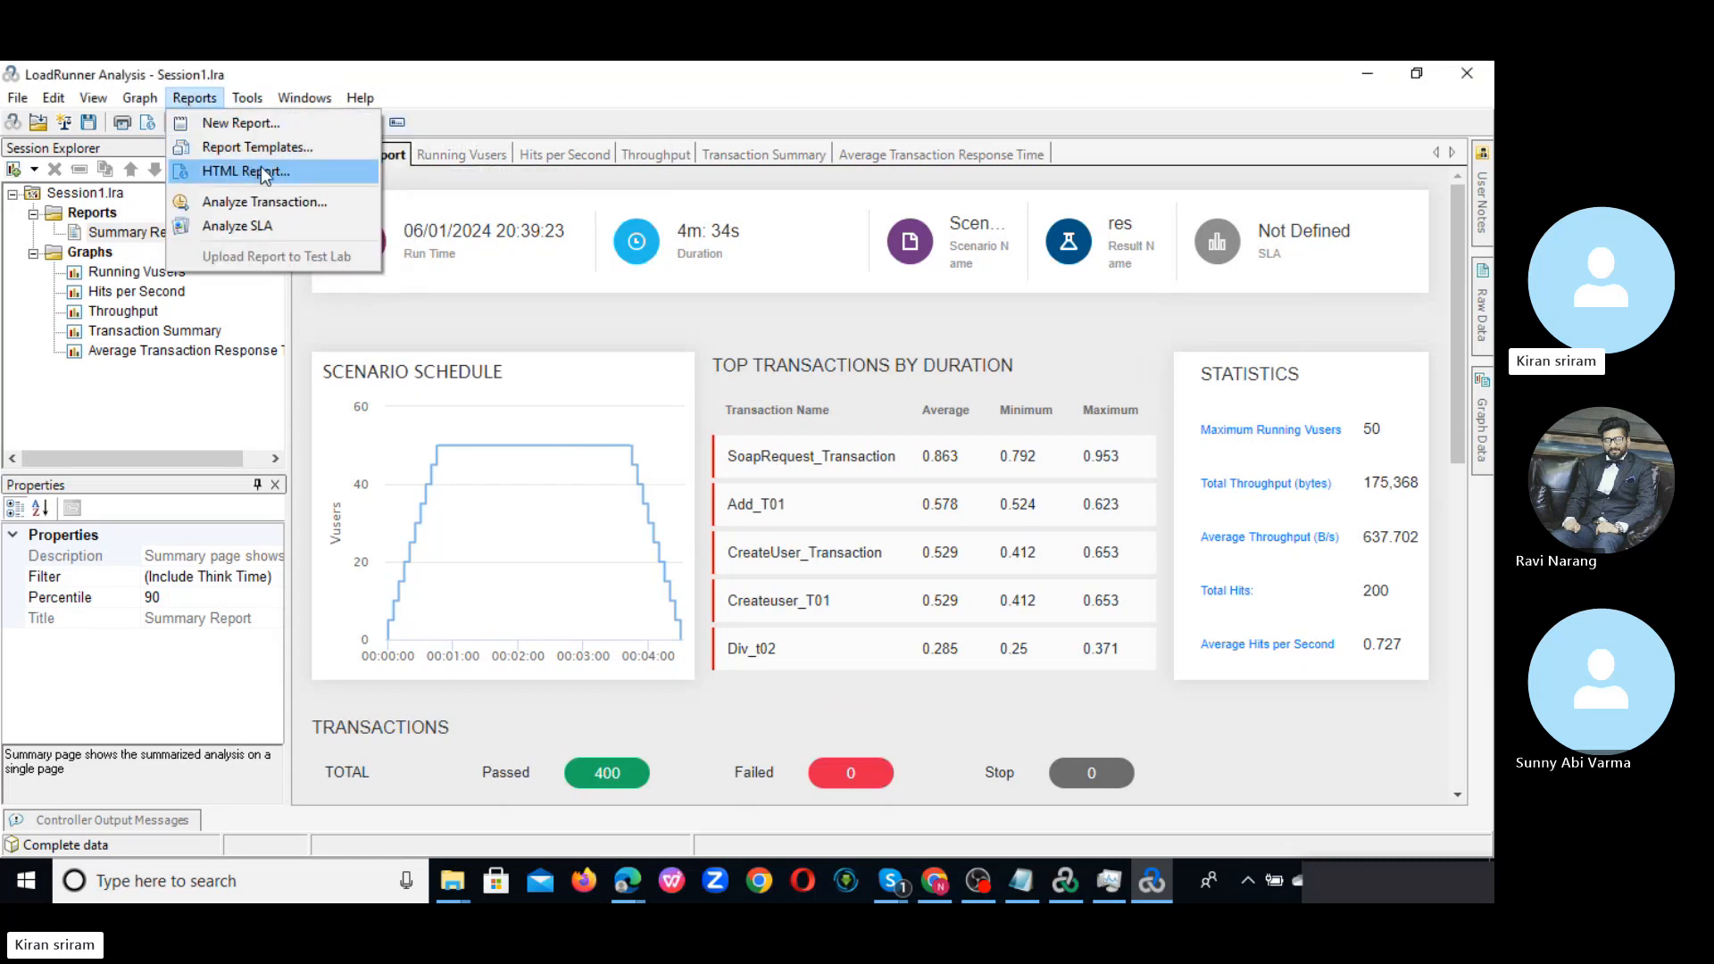
pyautogui.click(318, 153)
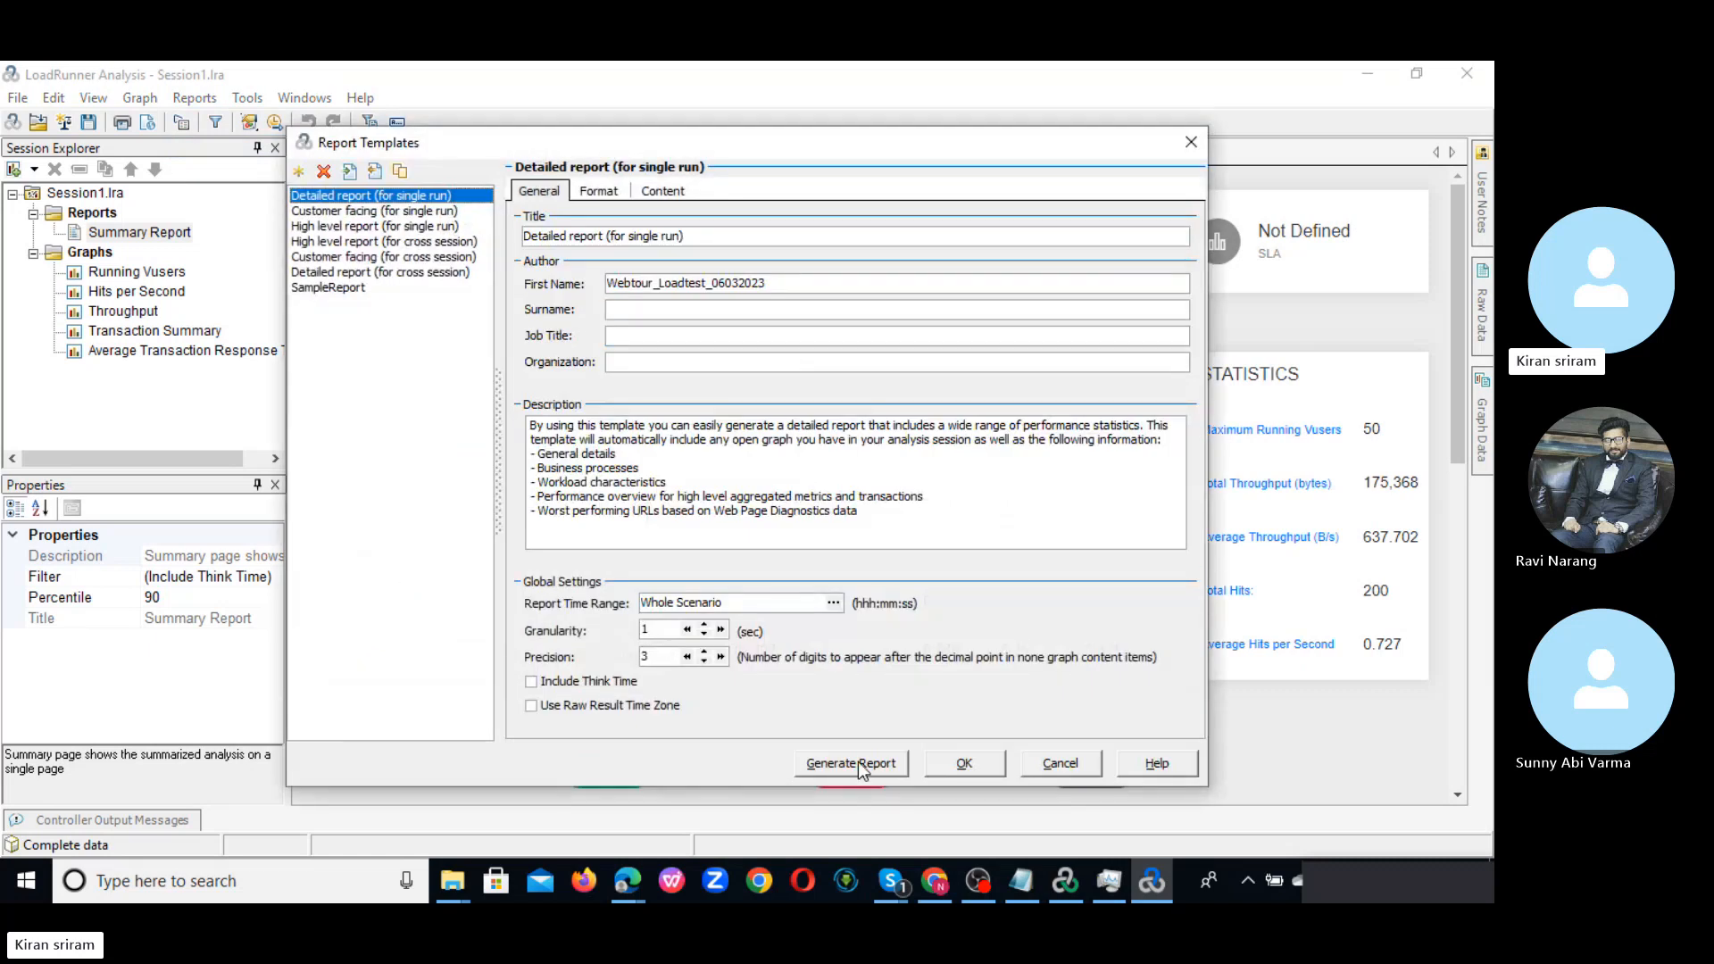
pyautogui.click(853, 764)
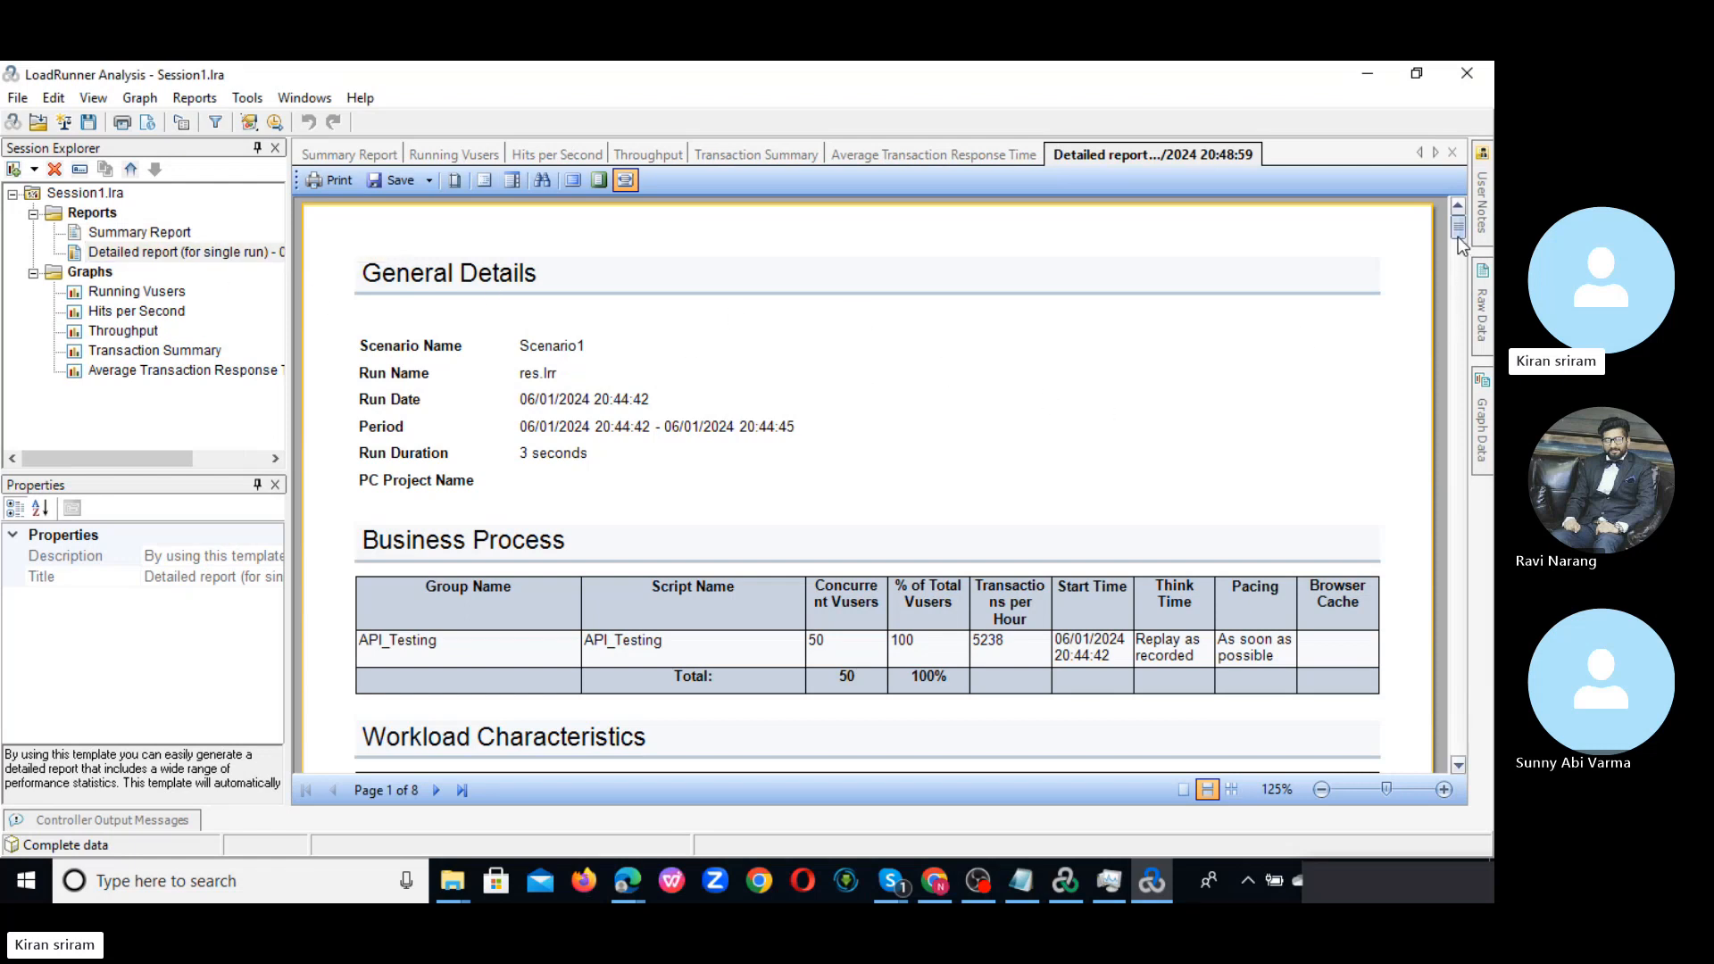
# - Review the detailed report's Business Process, Workload Characteristics, Running Vusers graph and Performance Overview sections
pyautogui.moveTo(1458, 230); pyautogui.dragTo(1458, 249)
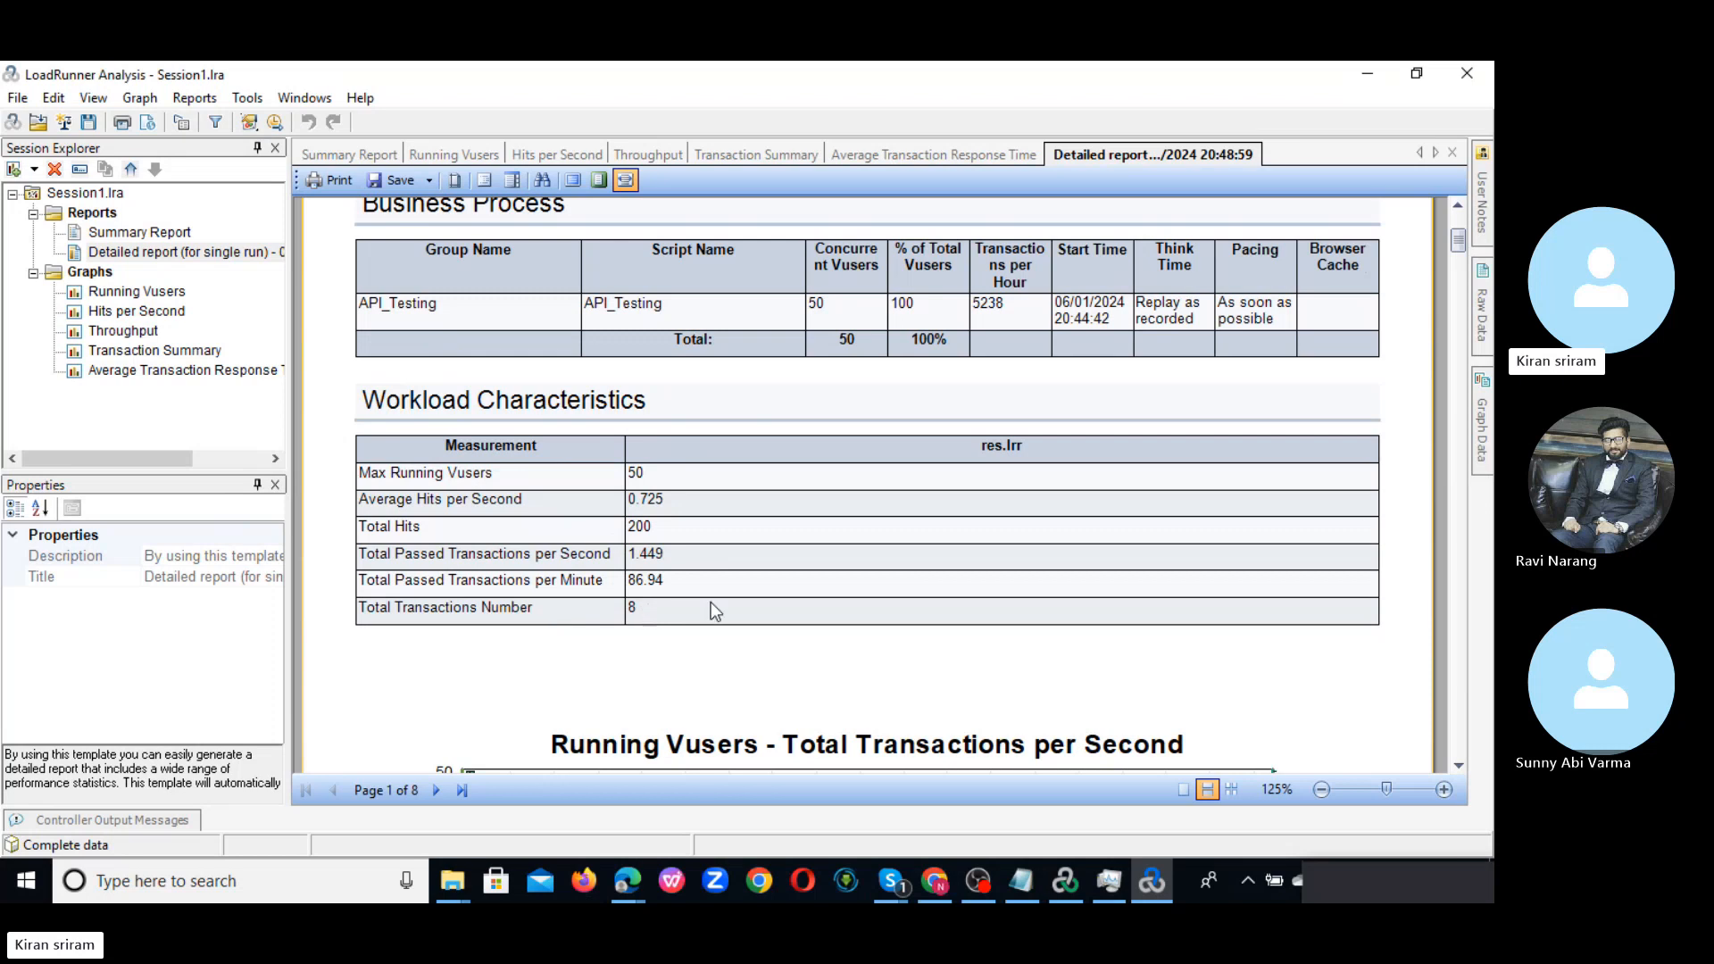
pyautogui.scroll(1, 1438, 517)
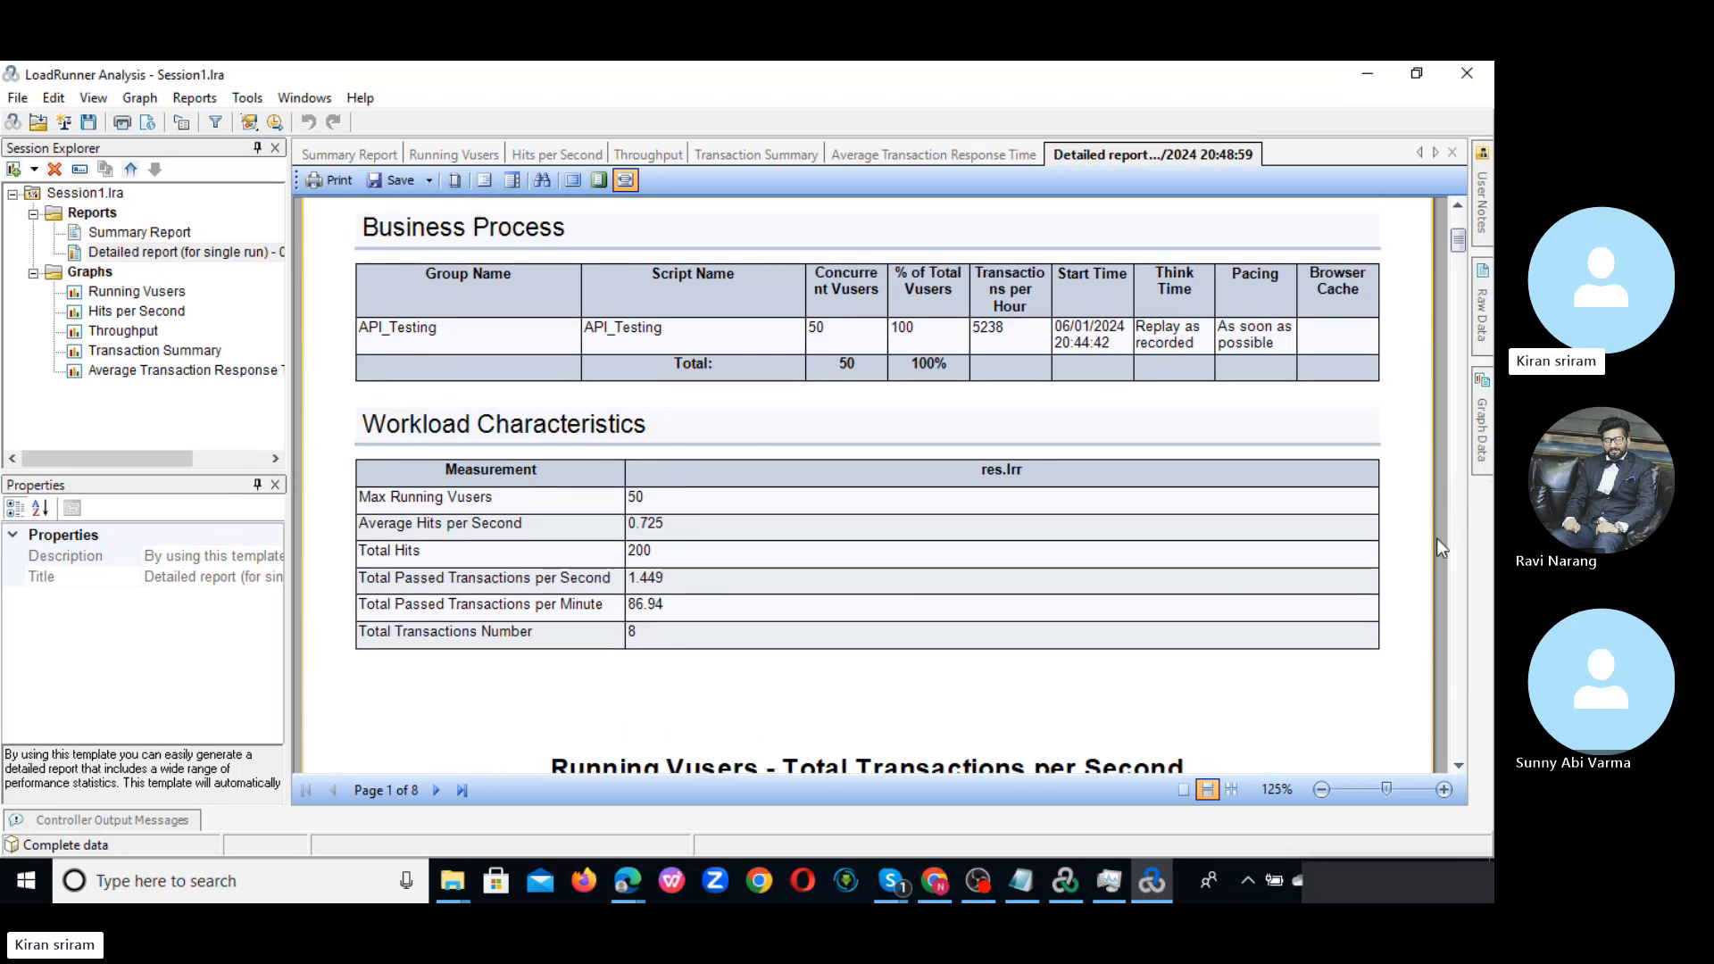
pyautogui.scroll(3, 1438, 538)
pyautogui.click(1458, 765)
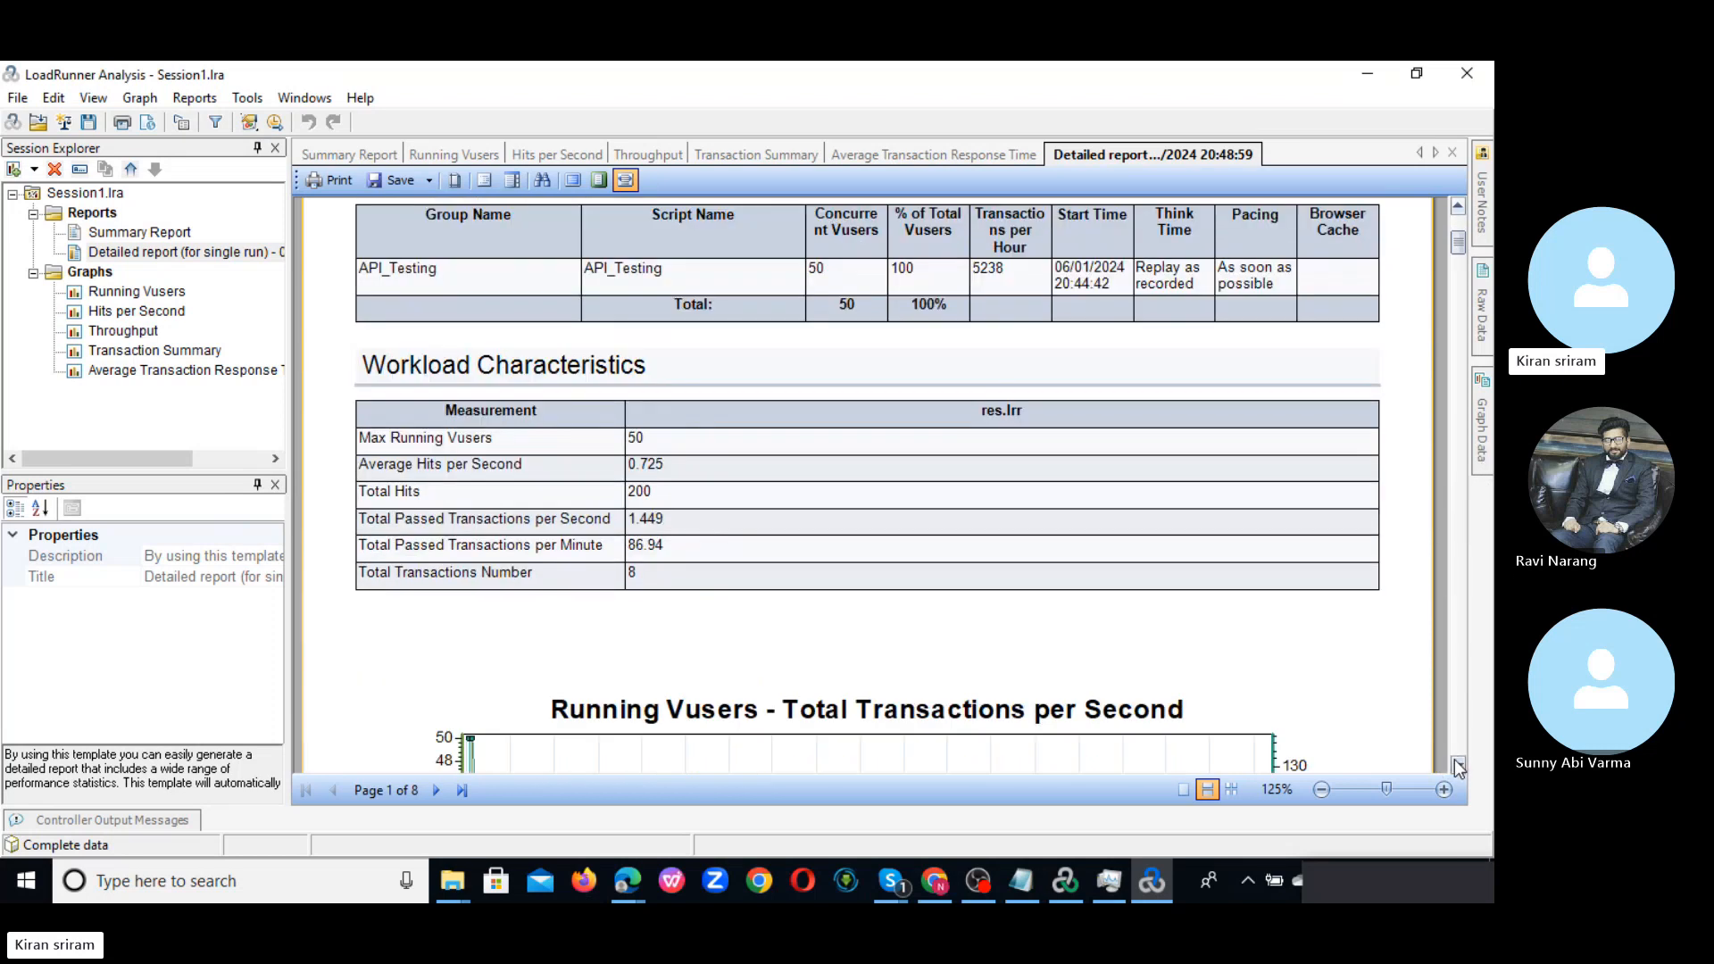
pyautogui.click(1456, 763)
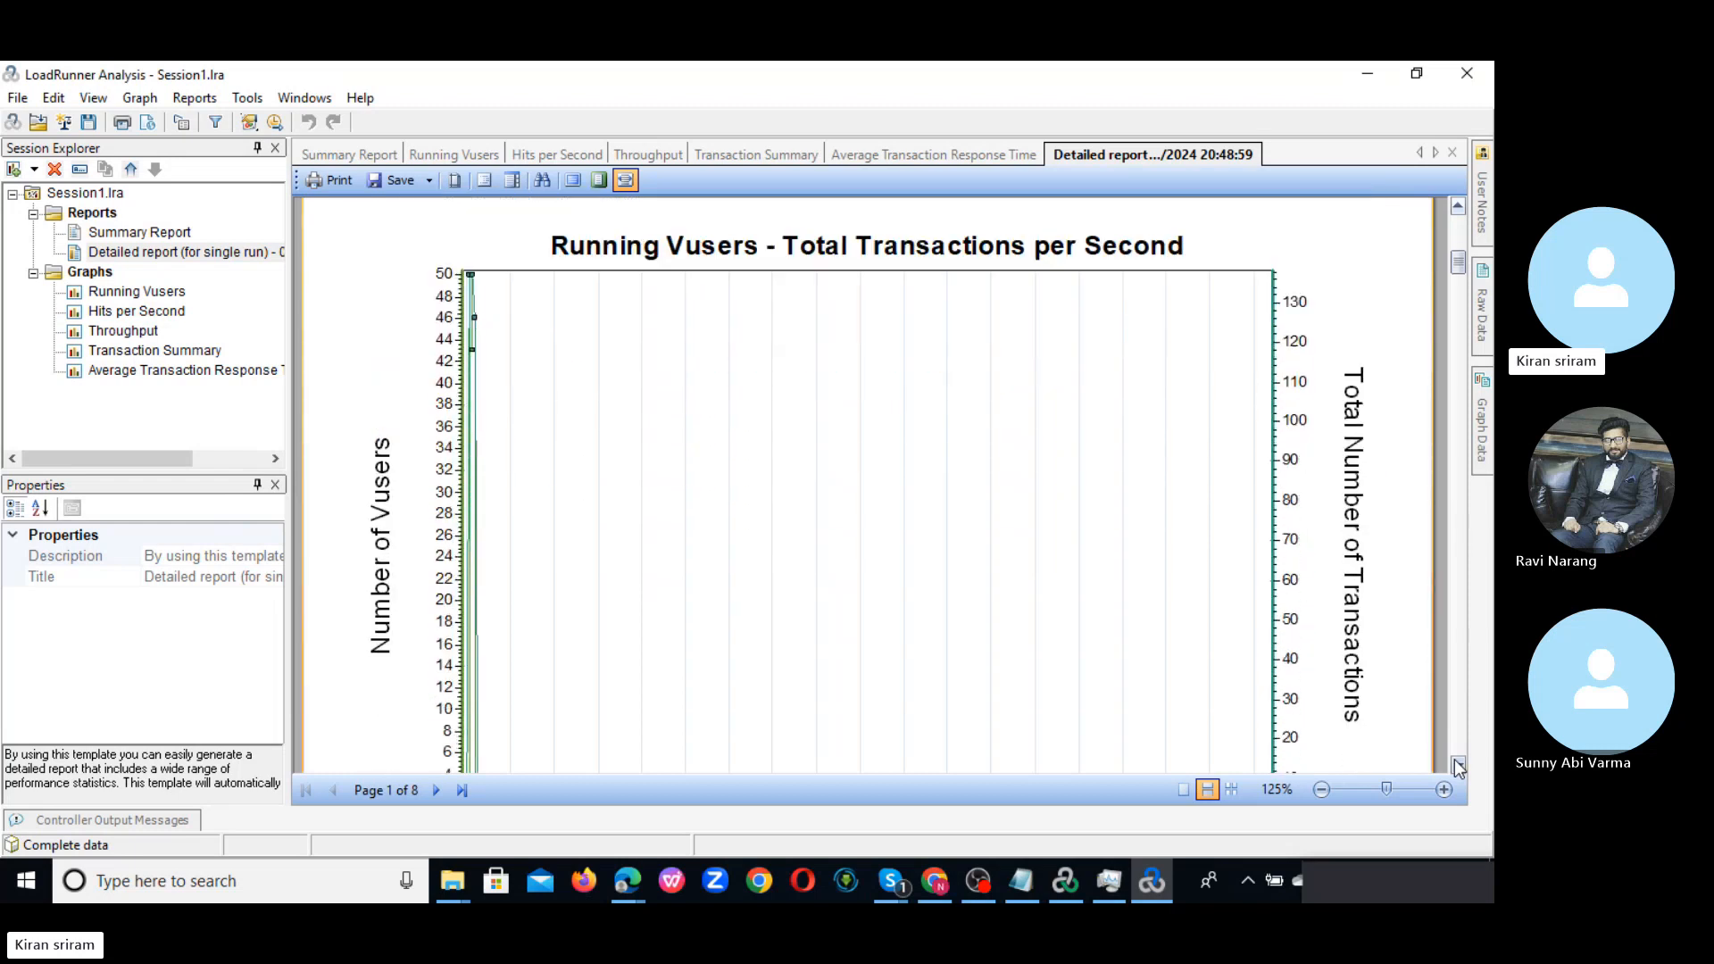
pyautogui.click(1456, 763)
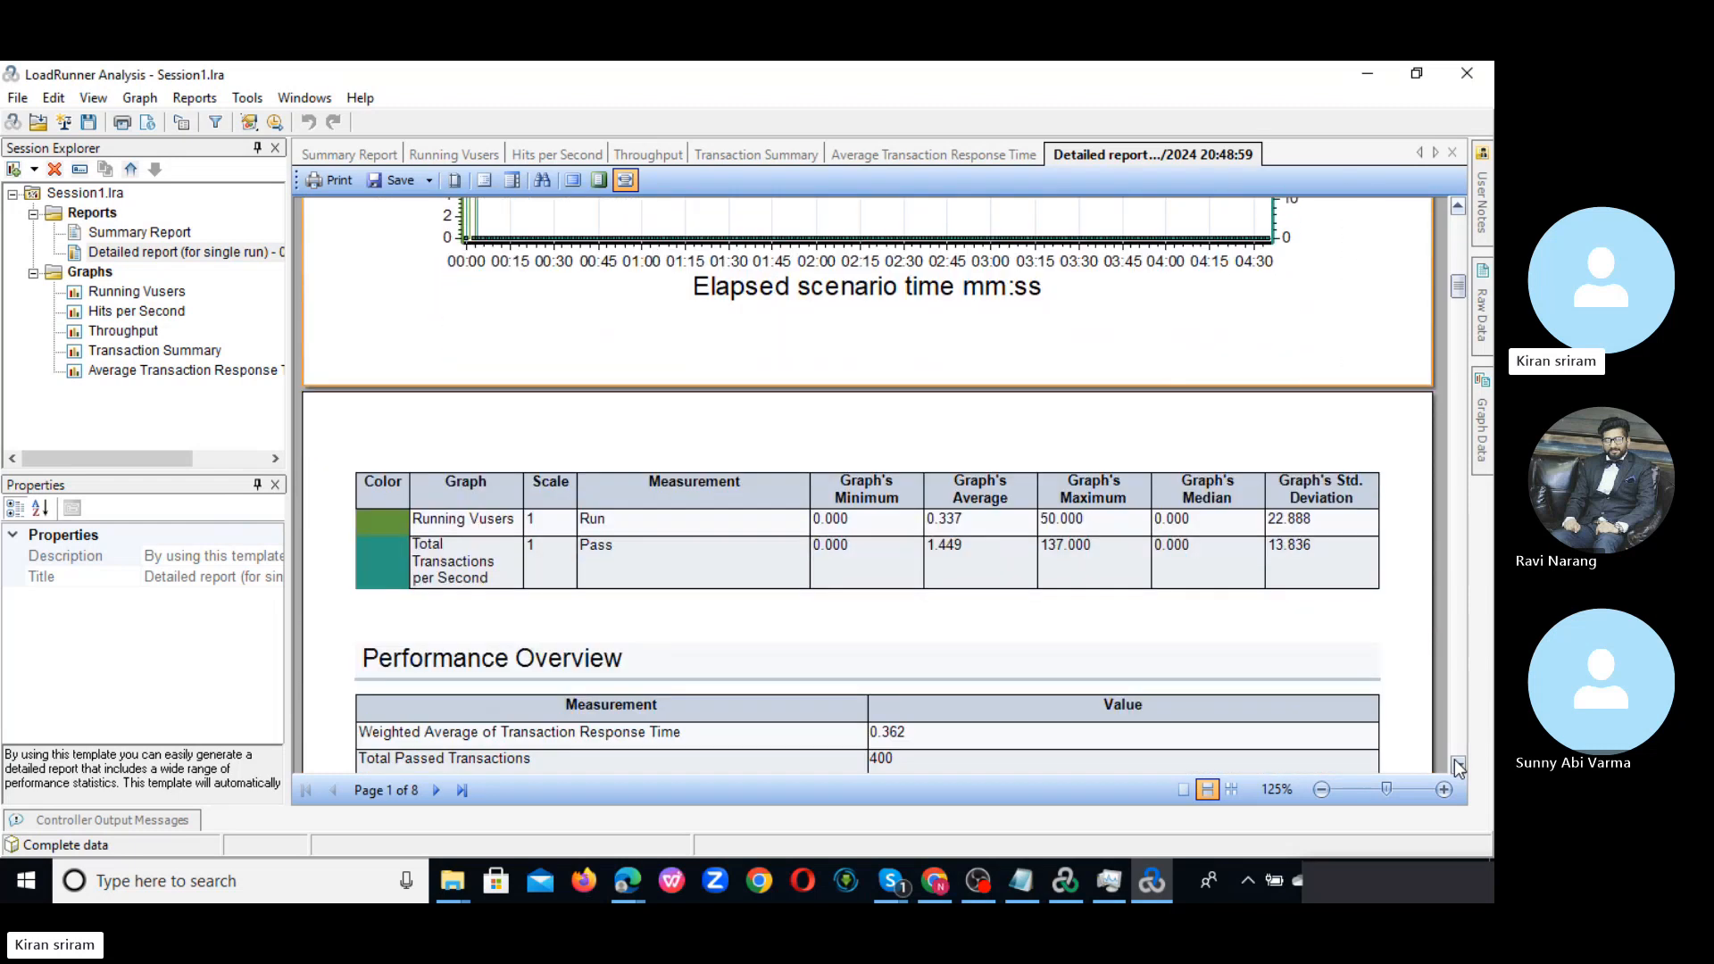
pyautogui.click(1455, 763)
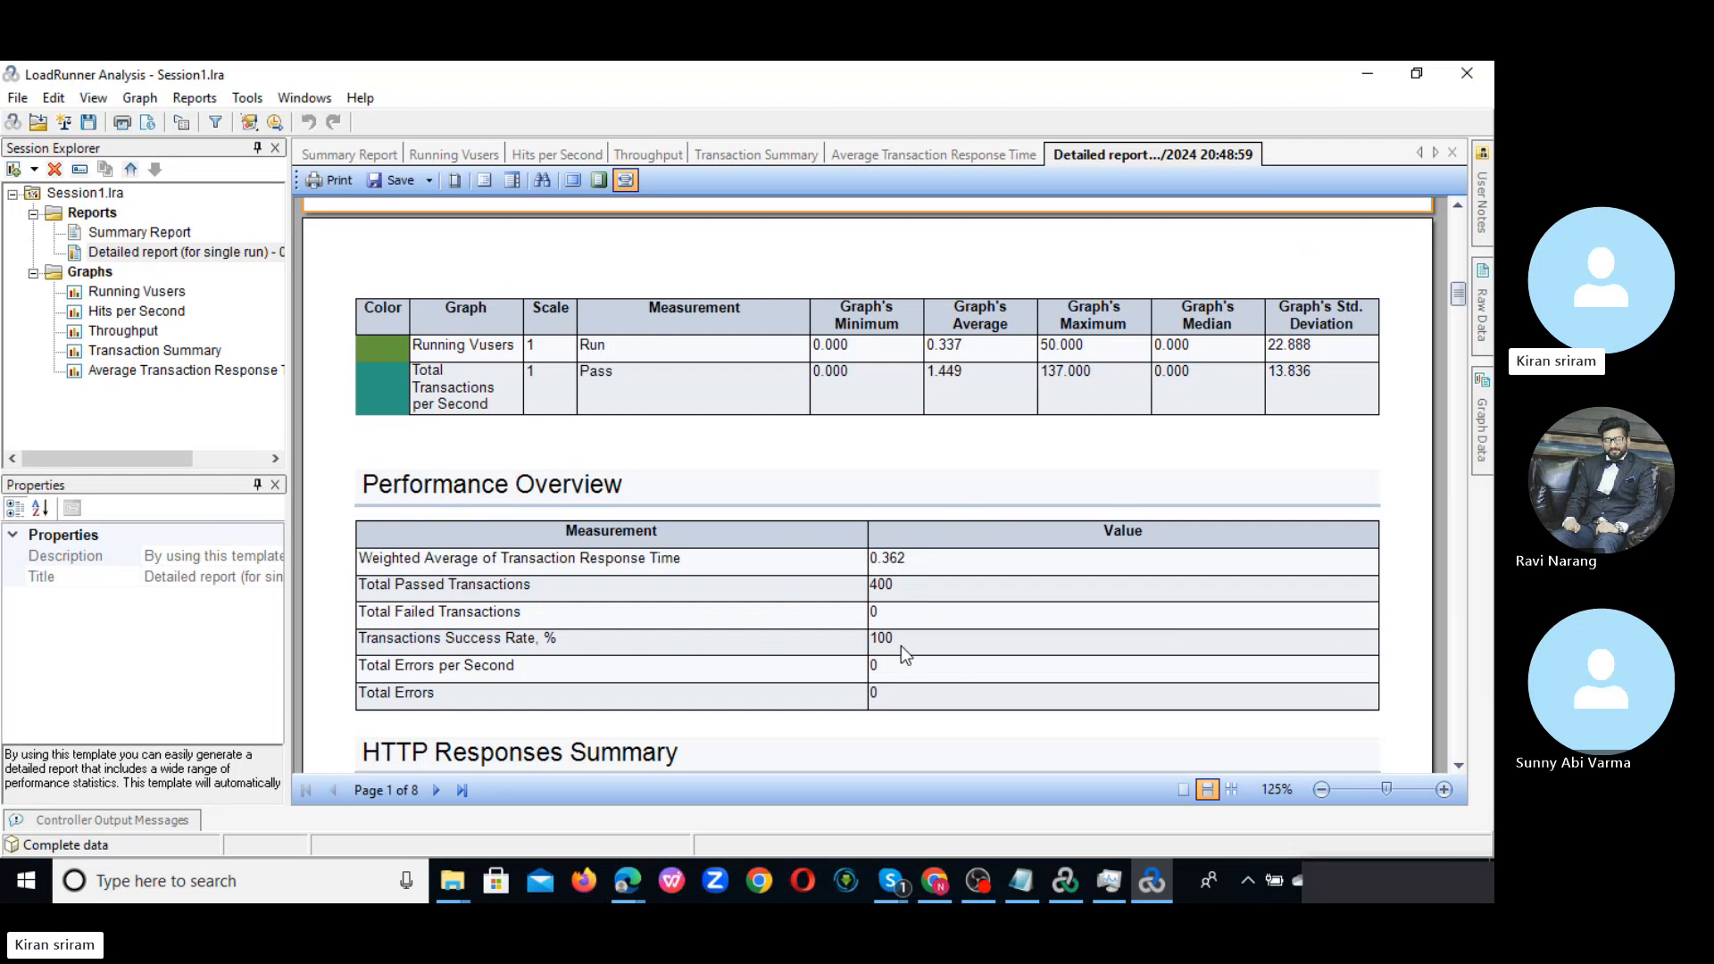
# - Examine the detailed report's HTTP responses, Transaction Summary and URL breakdown tables, viewing the pages at 100% zoom
pyautogui.click(1464, 760)
pyautogui.click(1464, 759)
pyautogui.click(1464, 759)
pyautogui.click(1464, 759)
pyautogui.click(1464, 760)
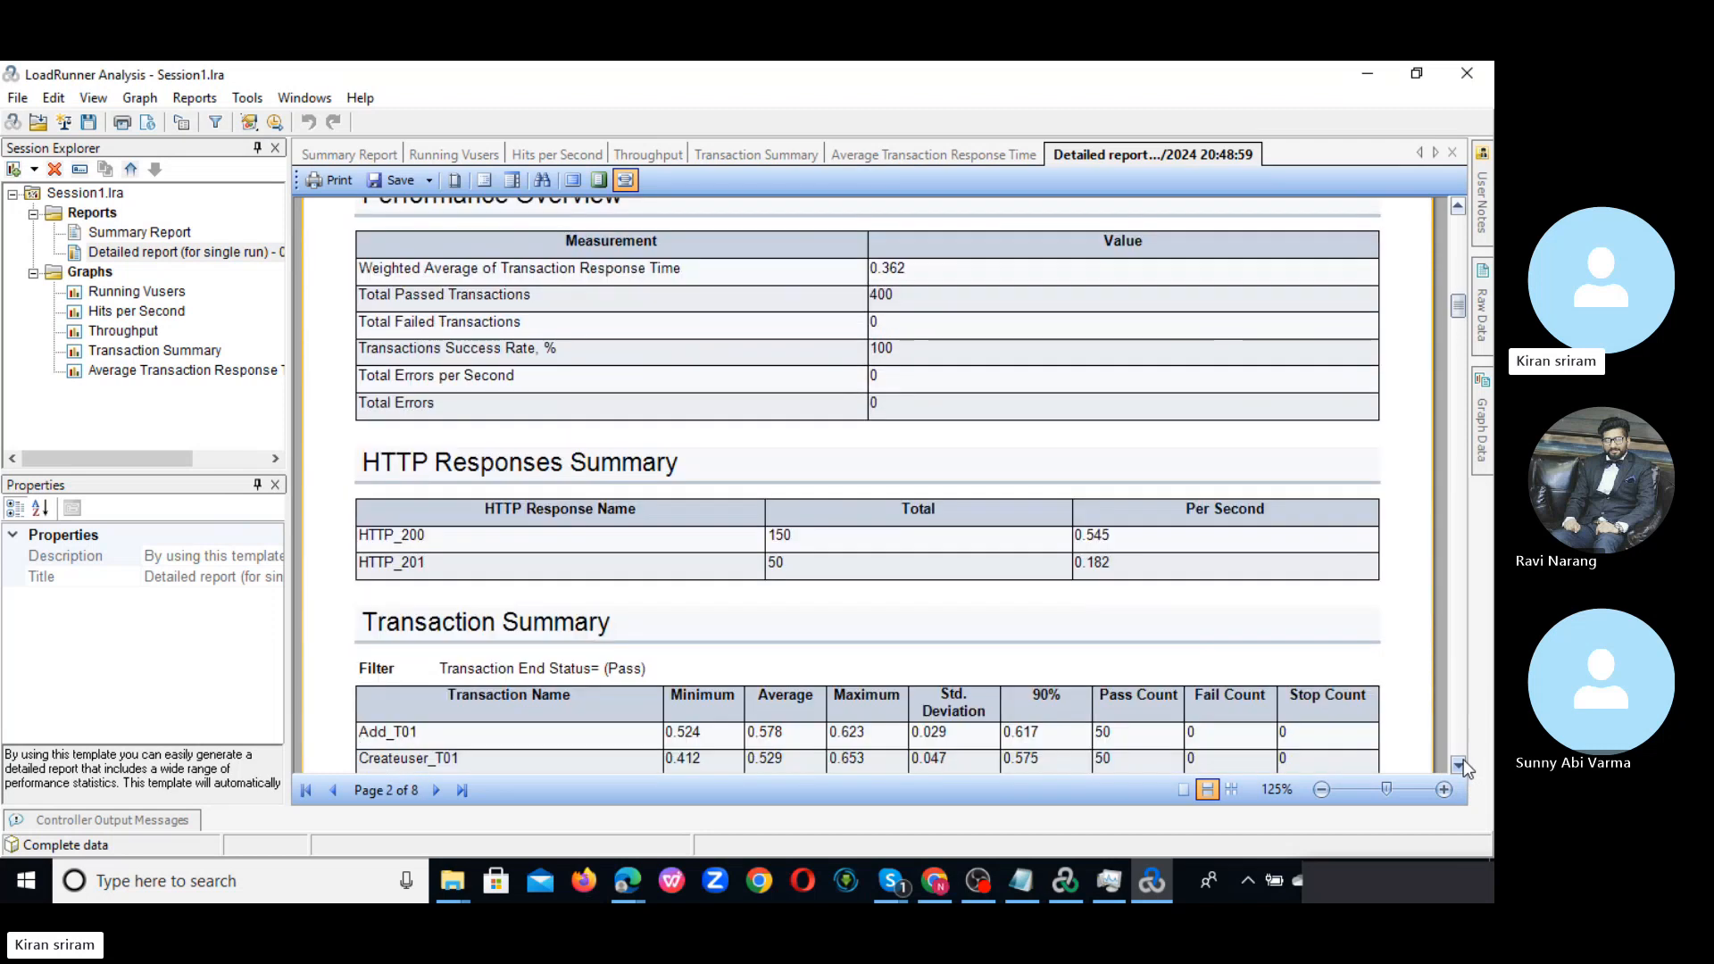
pyautogui.click(1464, 760)
pyautogui.click(1464, 759)
pyautogui.click(1464, 760)
pyautogui.click(1464, 760)
pyautogui.click(1464, 759)
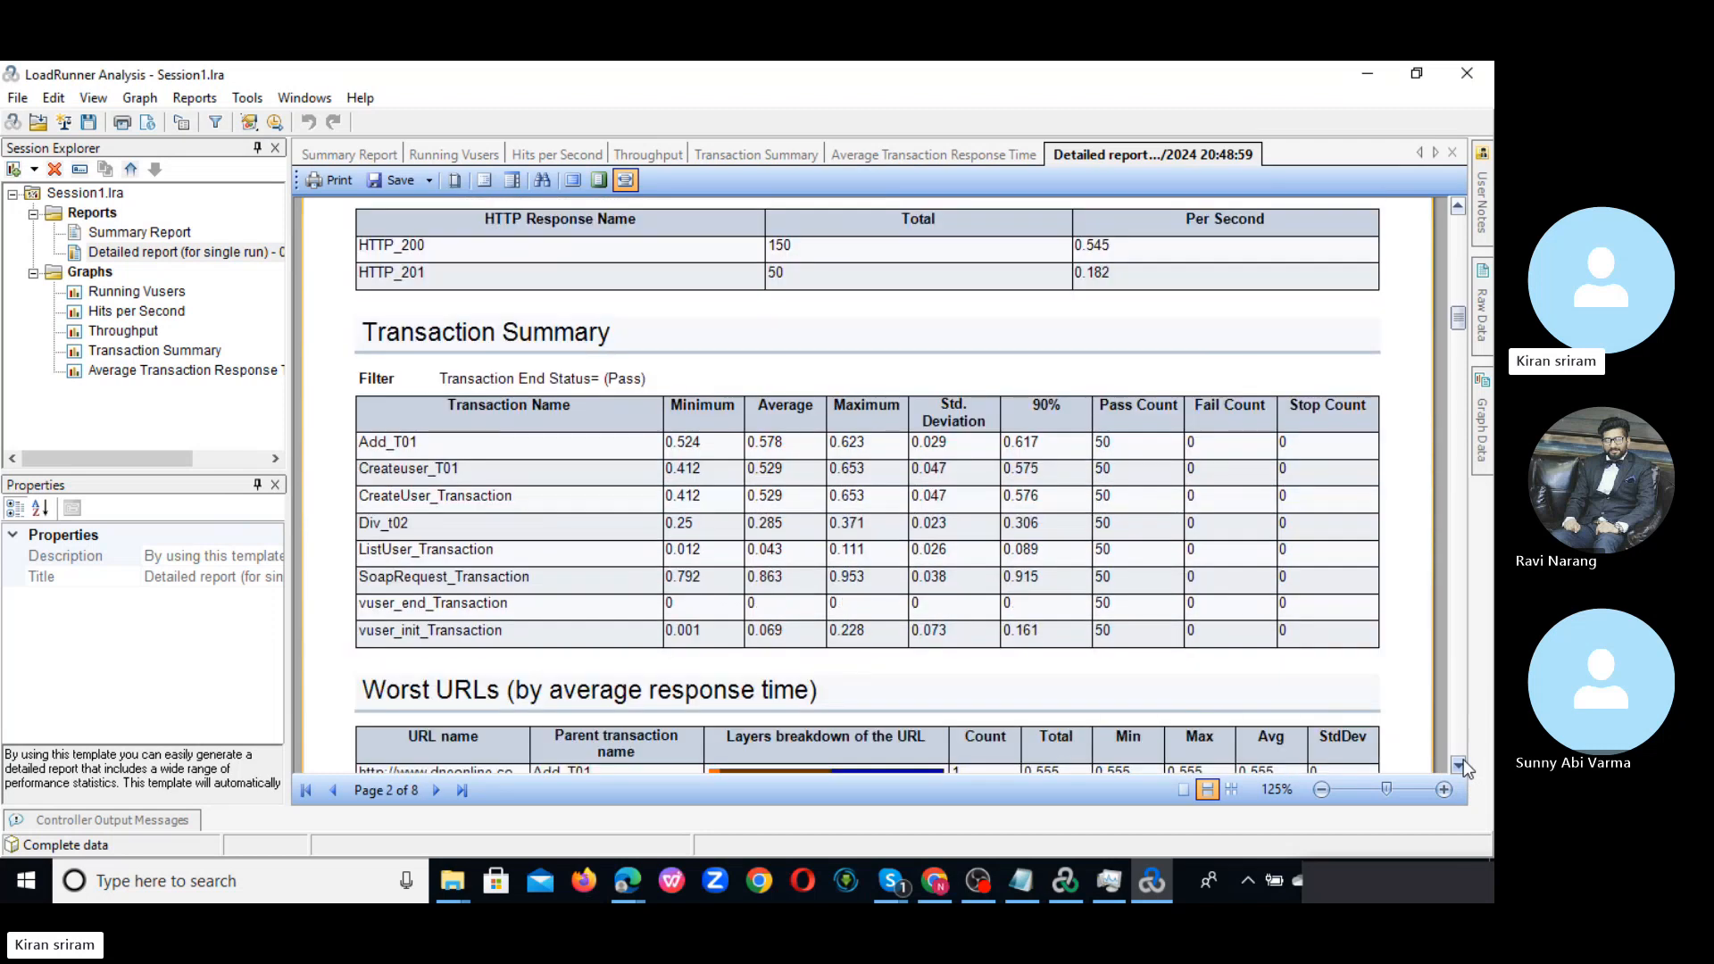
pyautogui.keyDown('ctrl'); pyautogui.scroll(-3, 1464, 759); pyautogui.keyUp('ctrl')
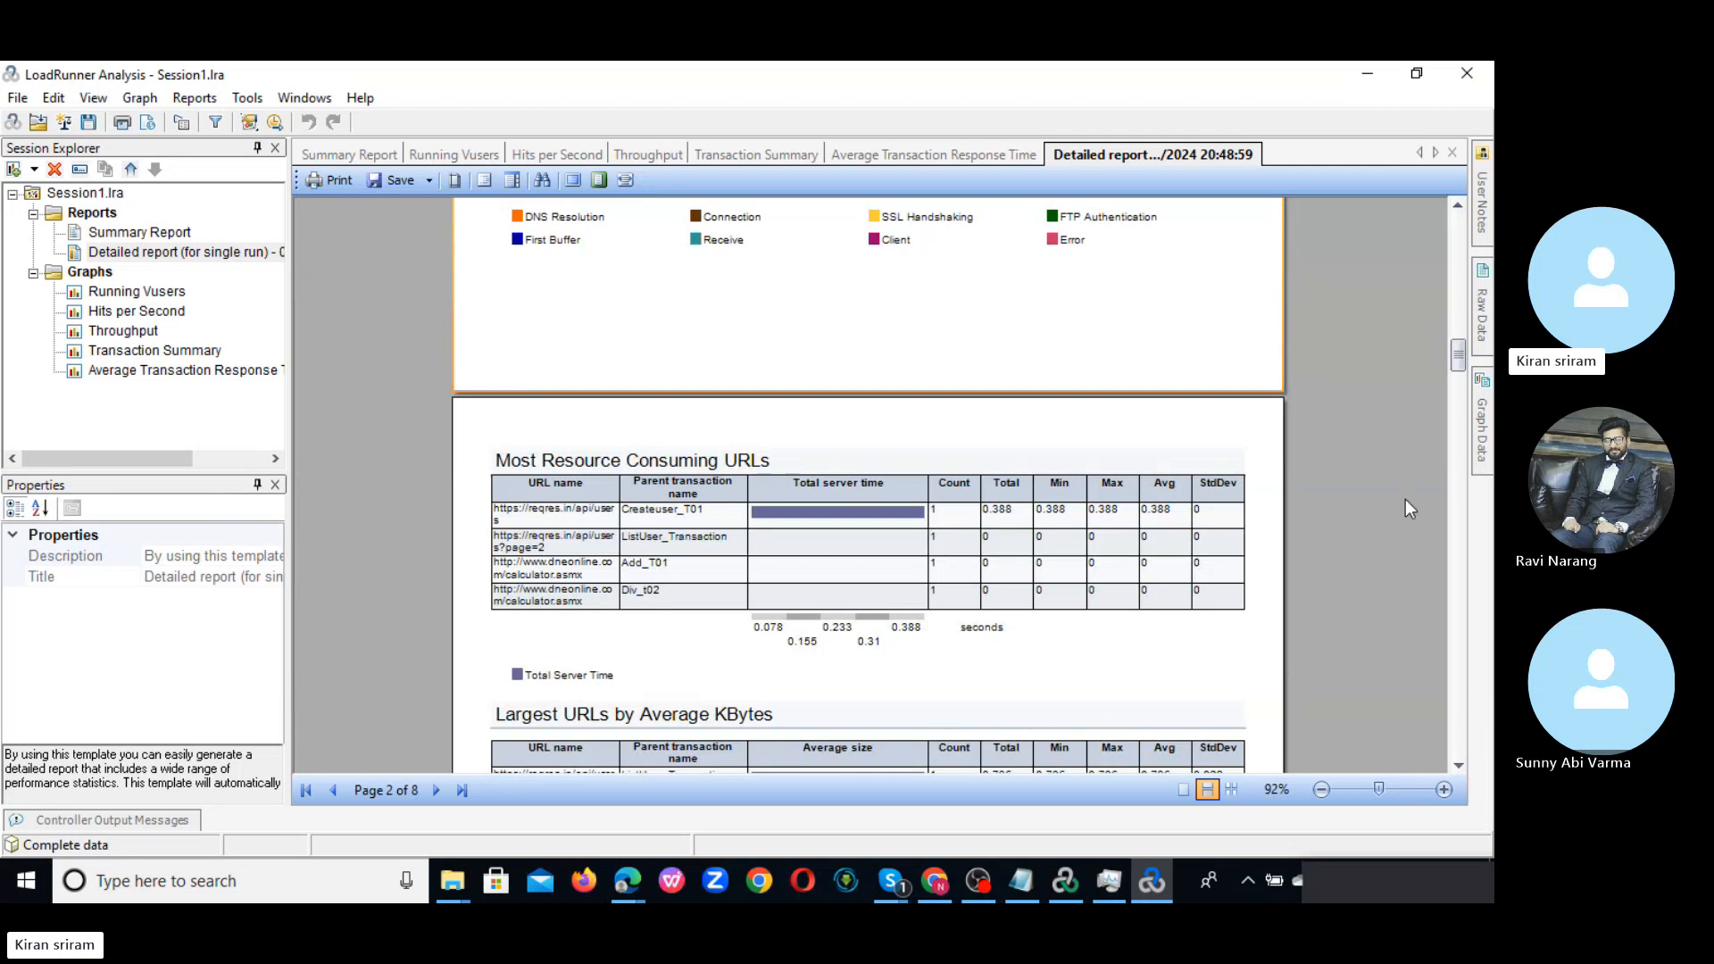
pyautogui.moveTo(1454, 356)
pyautogui.mouseDown()
pyautogui.moveTo(1461, 239)
pyautogui.moveTo(1457, 328)
pyautogui.mouseUp()
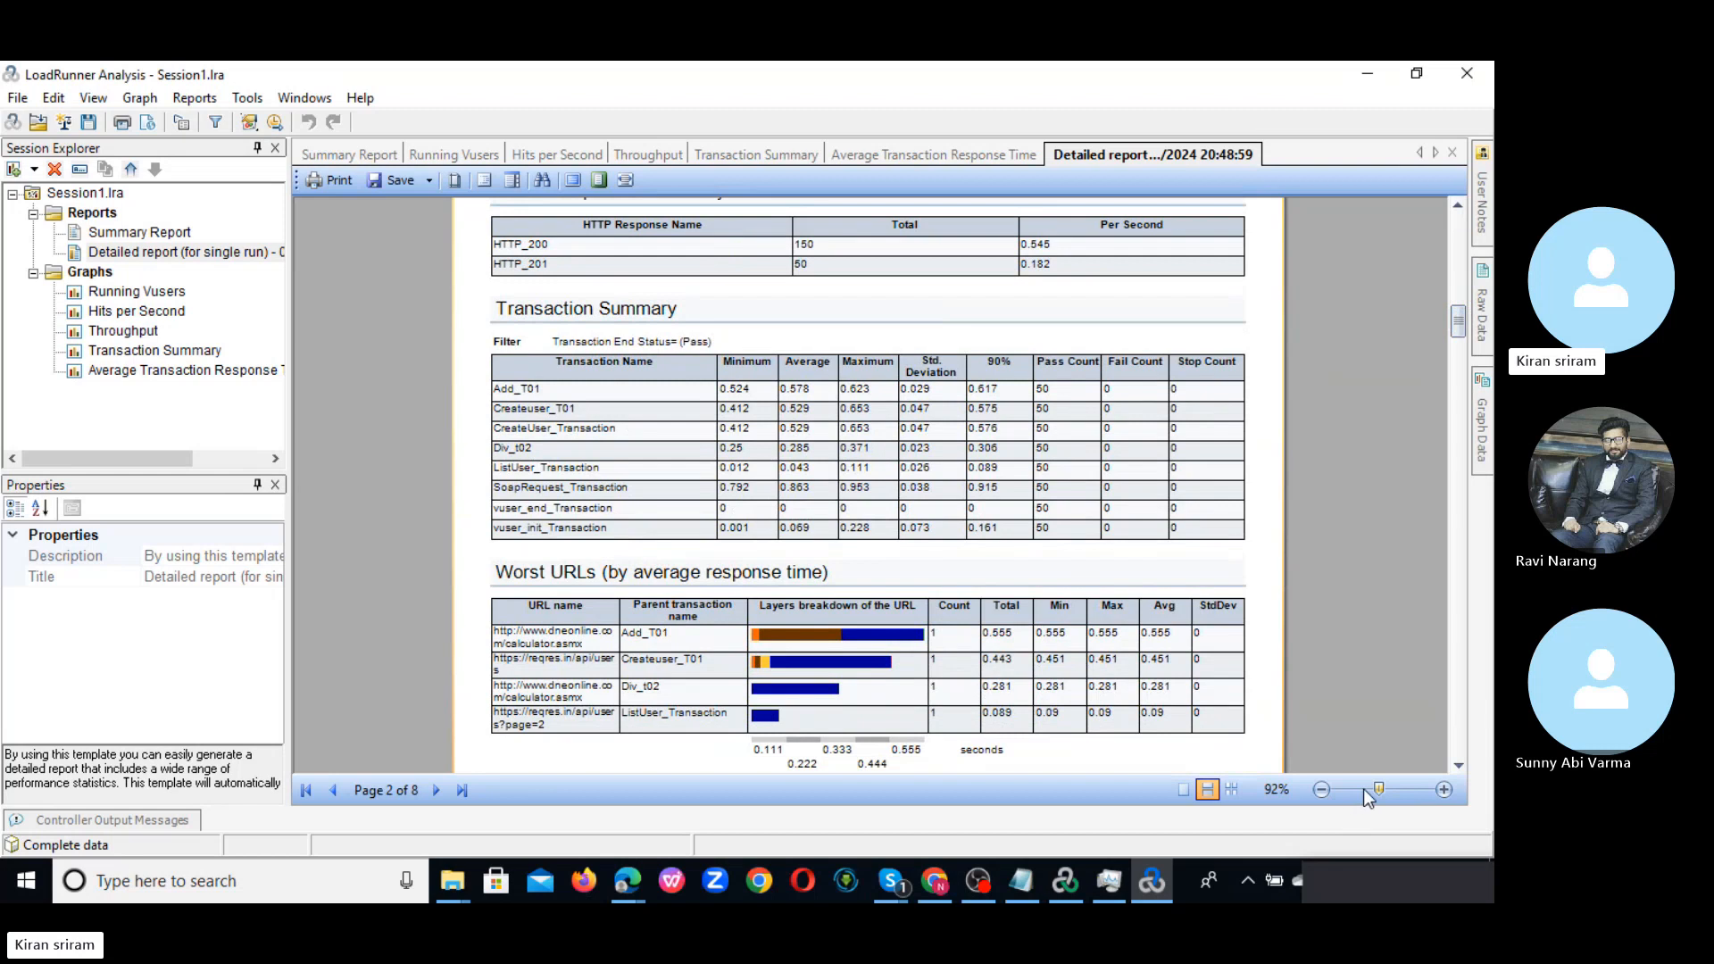
pyautogui.moveTo(1380, 791); pyautogui.dragTo(1384, 790)
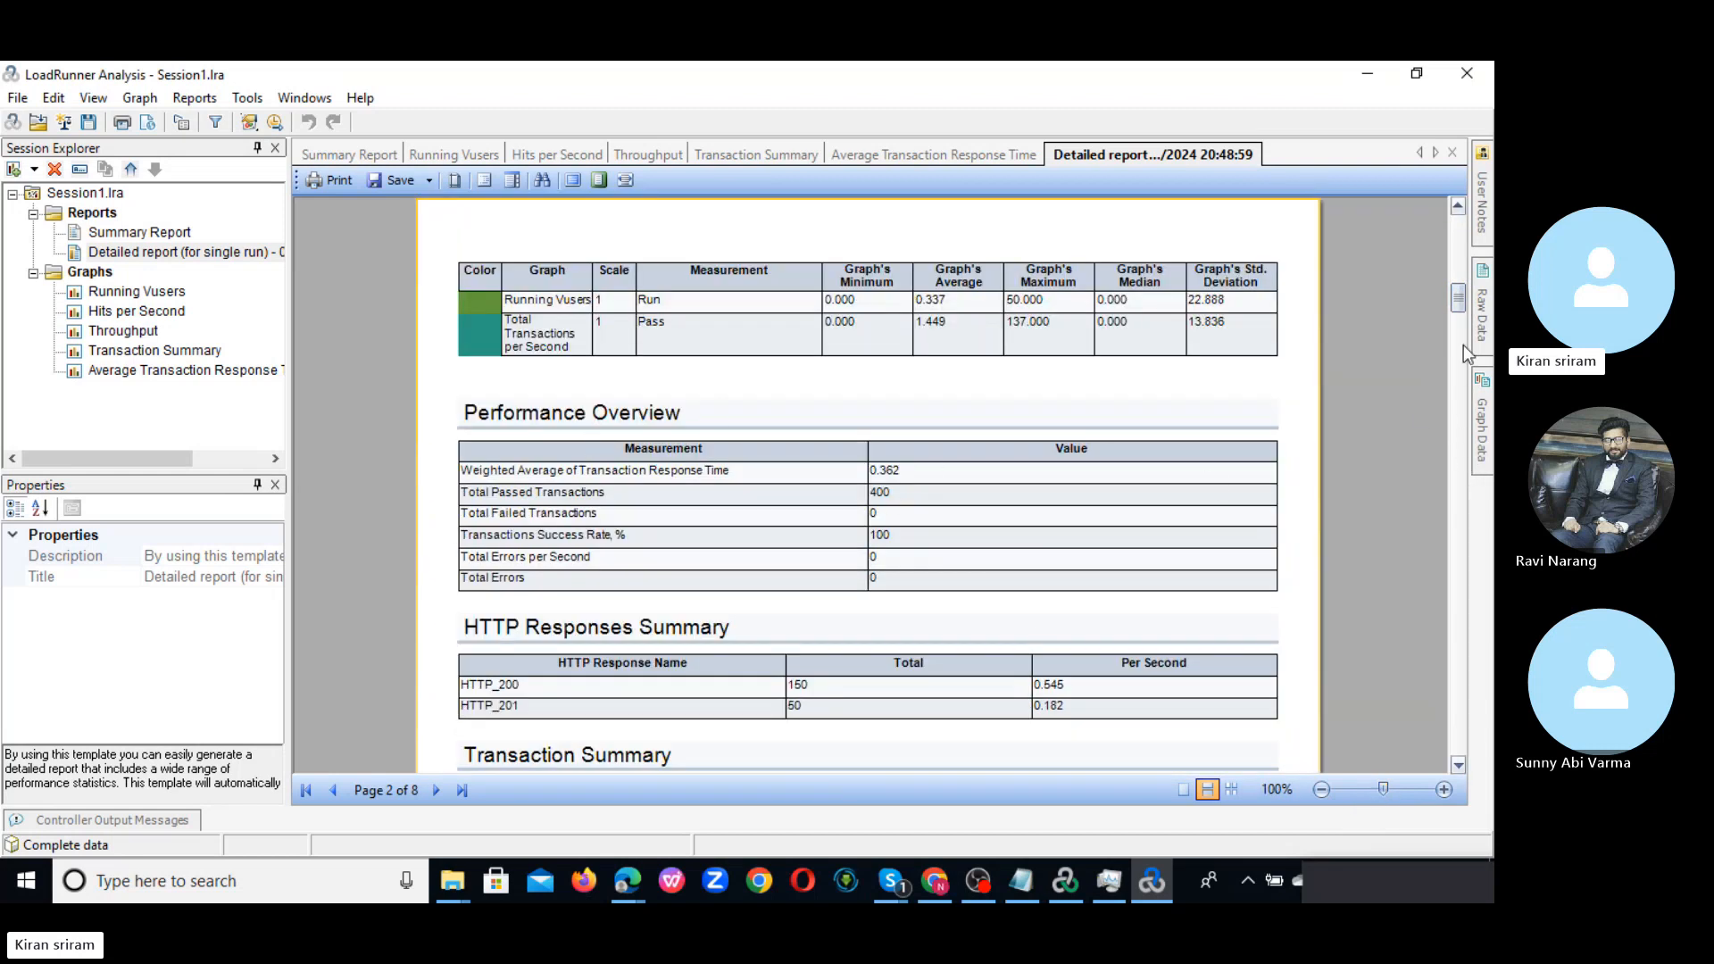
pyautogui.moveTo(1455, 302); pyautogui.dragTo(1455, 320)
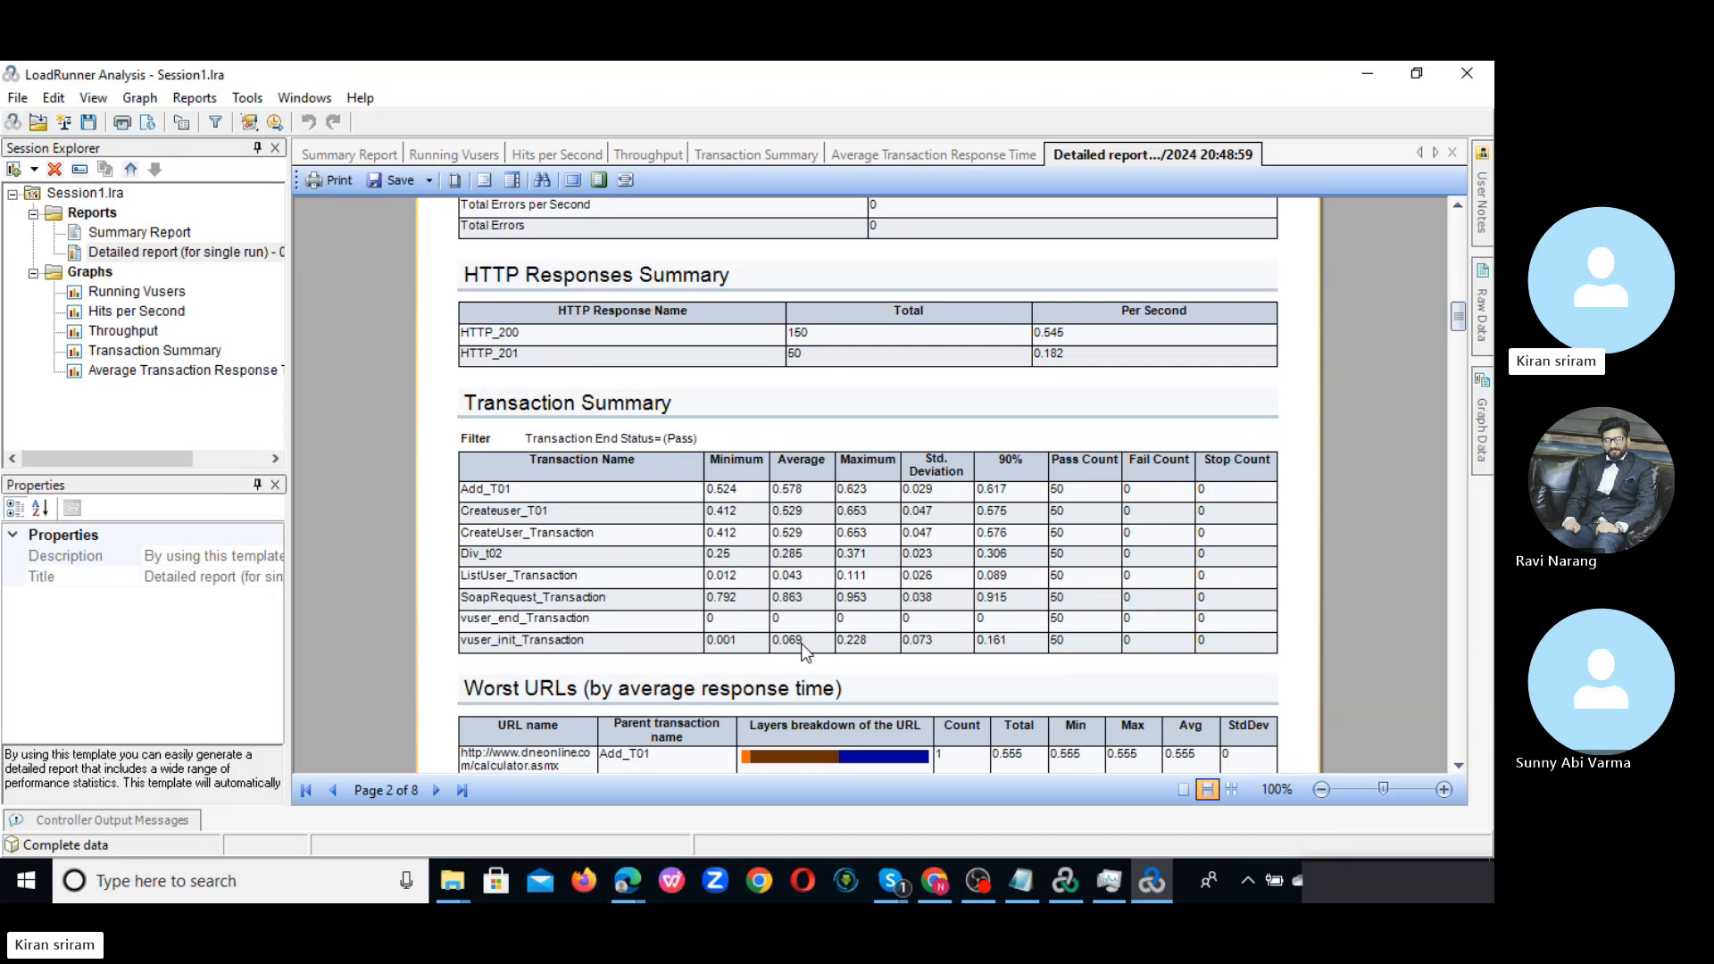
# - Switch to Notepad and add the line "Avg and 90% 95% 99%" below the numbered list, separated by a blank line
pyautogui.click(1022, 881)
pyautogui.click(264, 170)
pyautogui.press('Return')
pyautogui.press('Return')
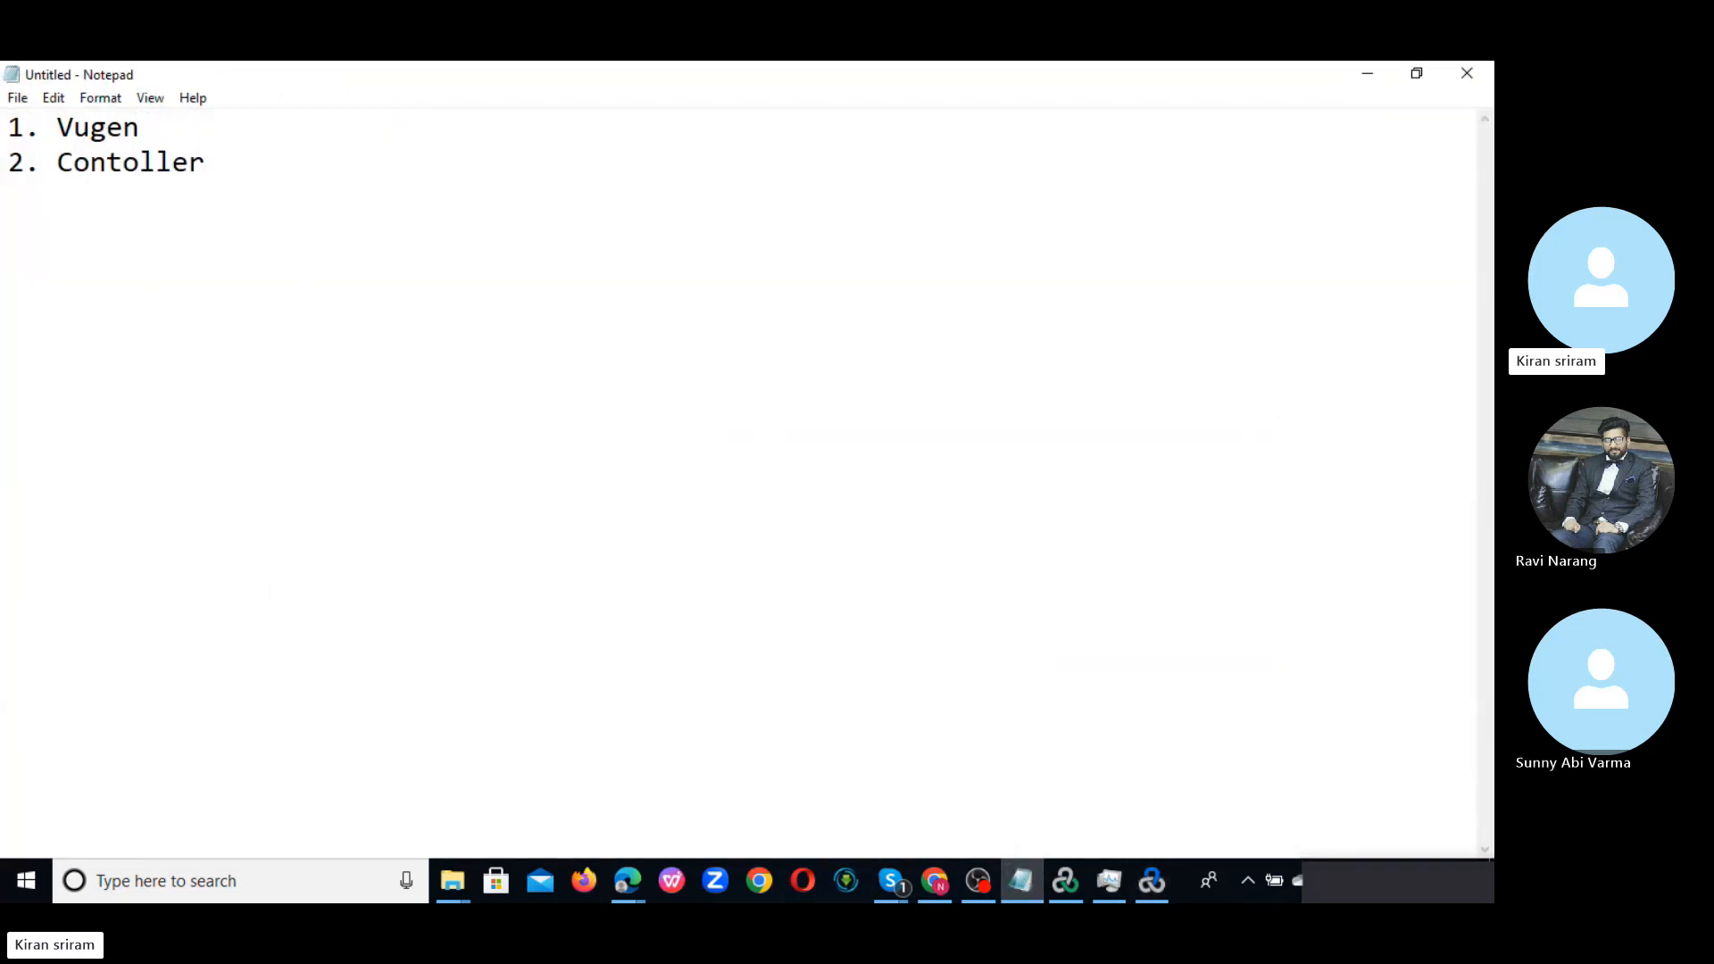
pyautogui.write('Avg and 90')
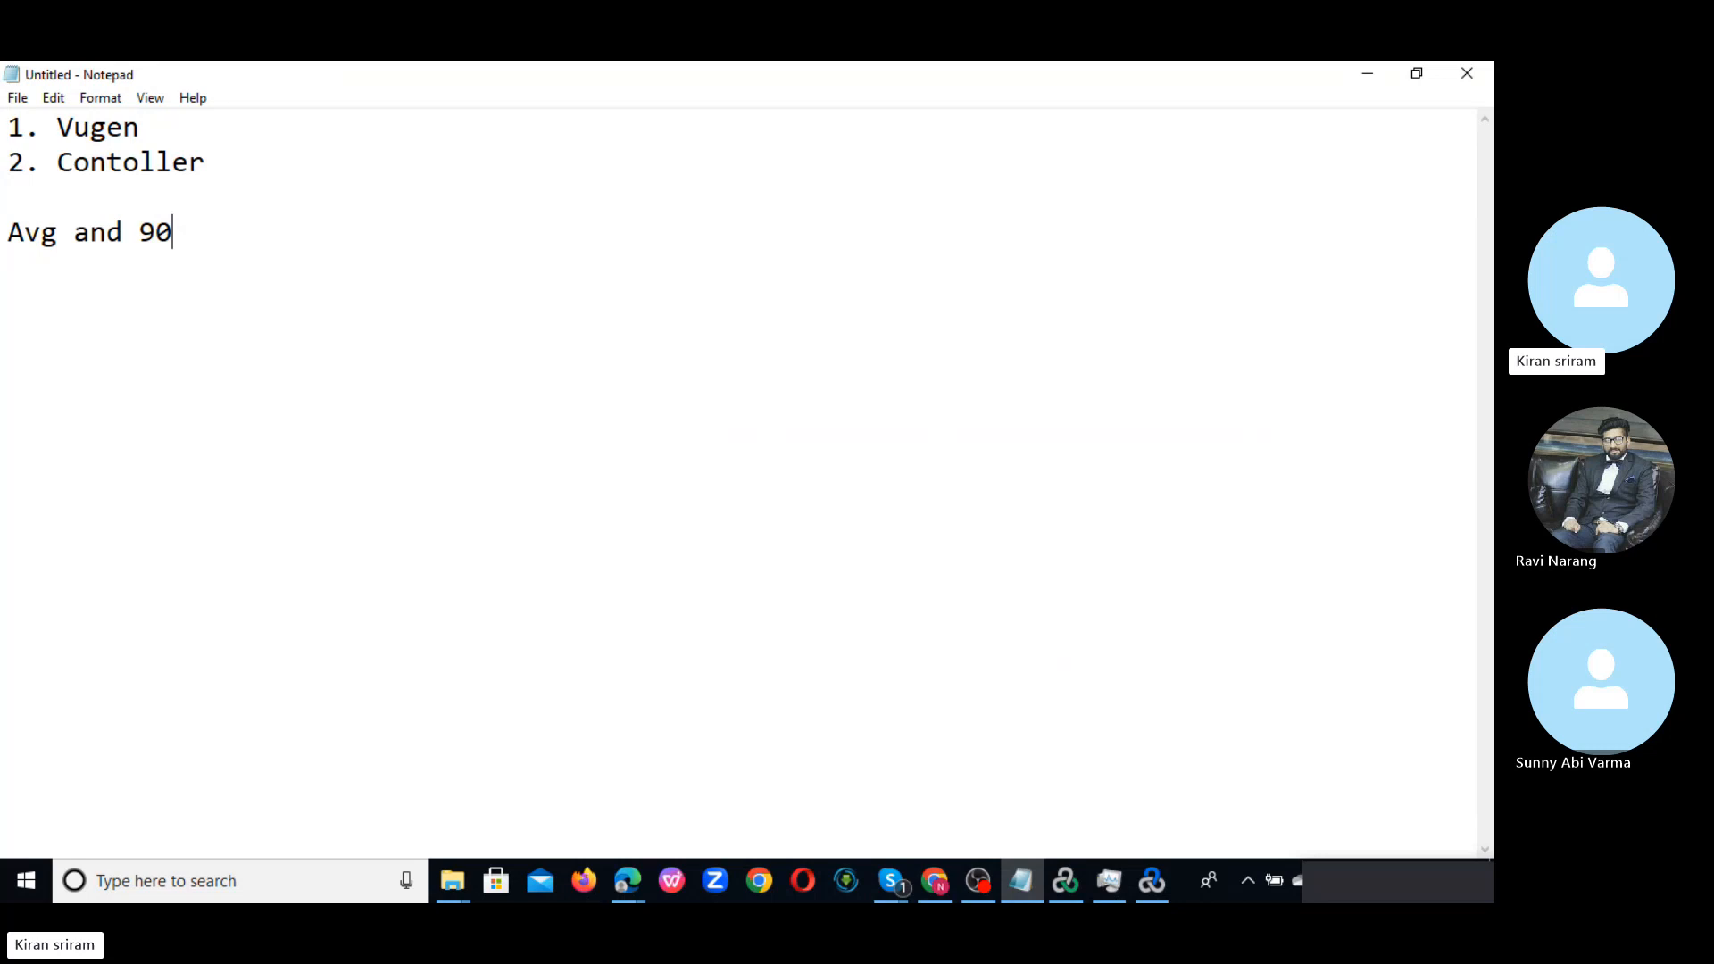
pyautogui.write('% 95% 99%')
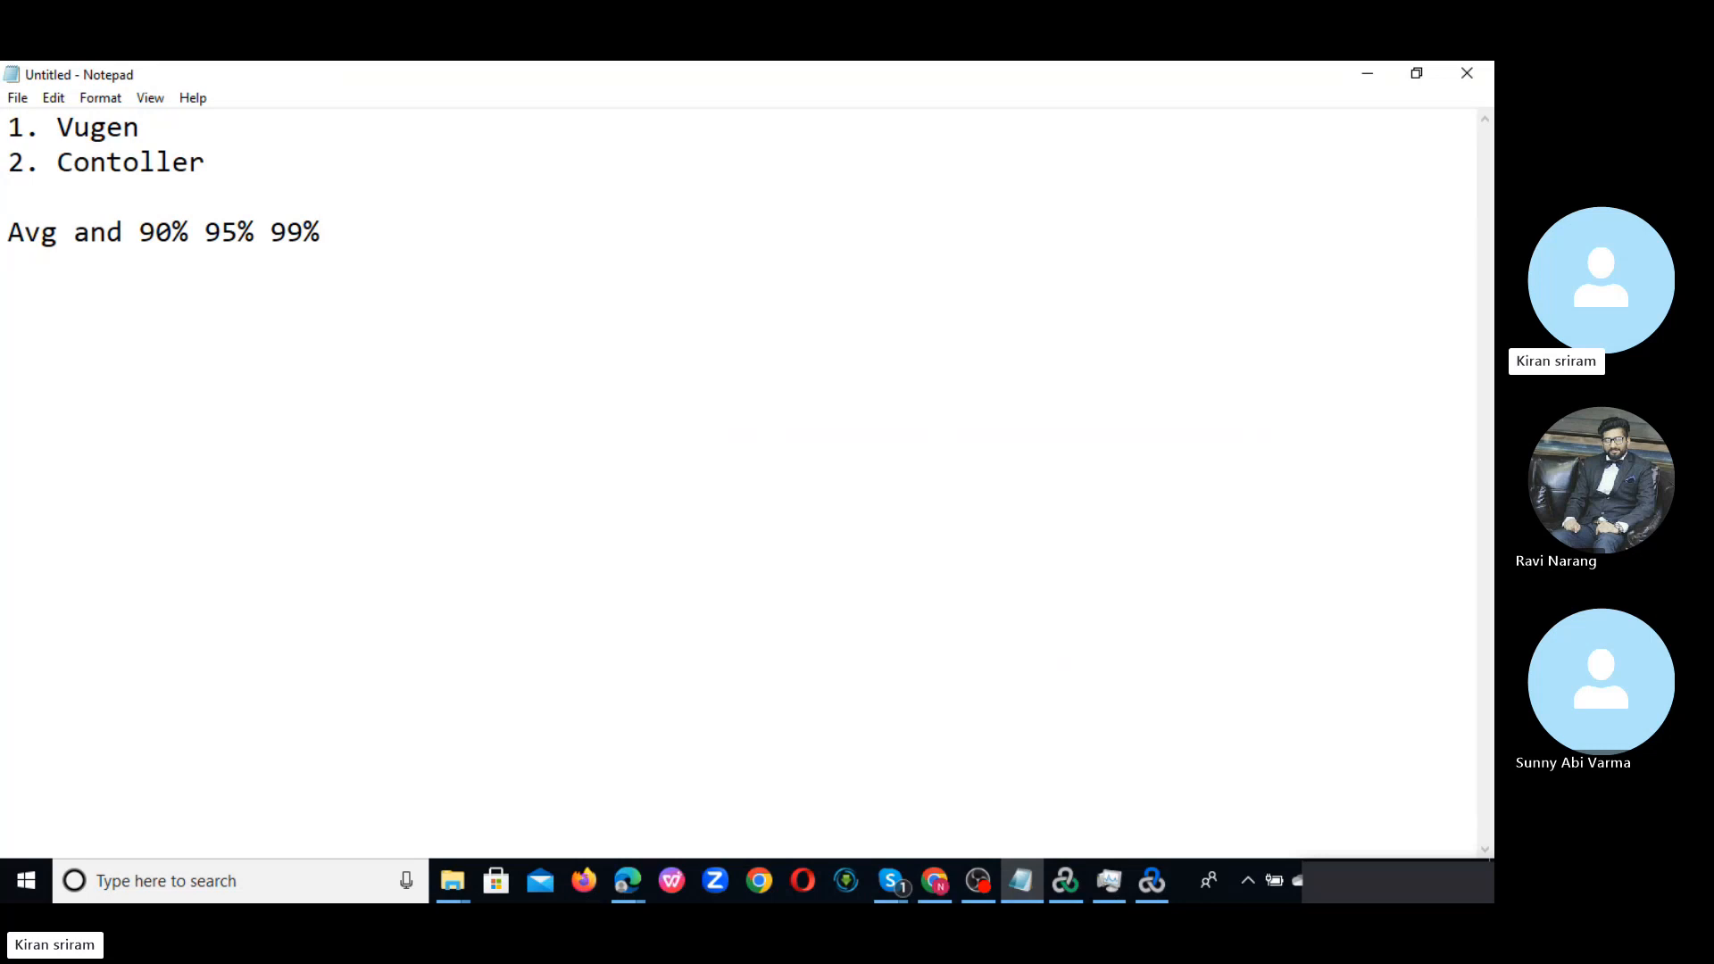
# - Highlight Avg, 90%, 95% and 99% one after another in the new note line to point out each metric
pyautogui.click(270, 232)
pyautogui.moveTo(271, 232); pyautogui.dragTo(330, 232)
pyautogui.moveTo(10, 234); pyautogui.dragTo(58, 234)
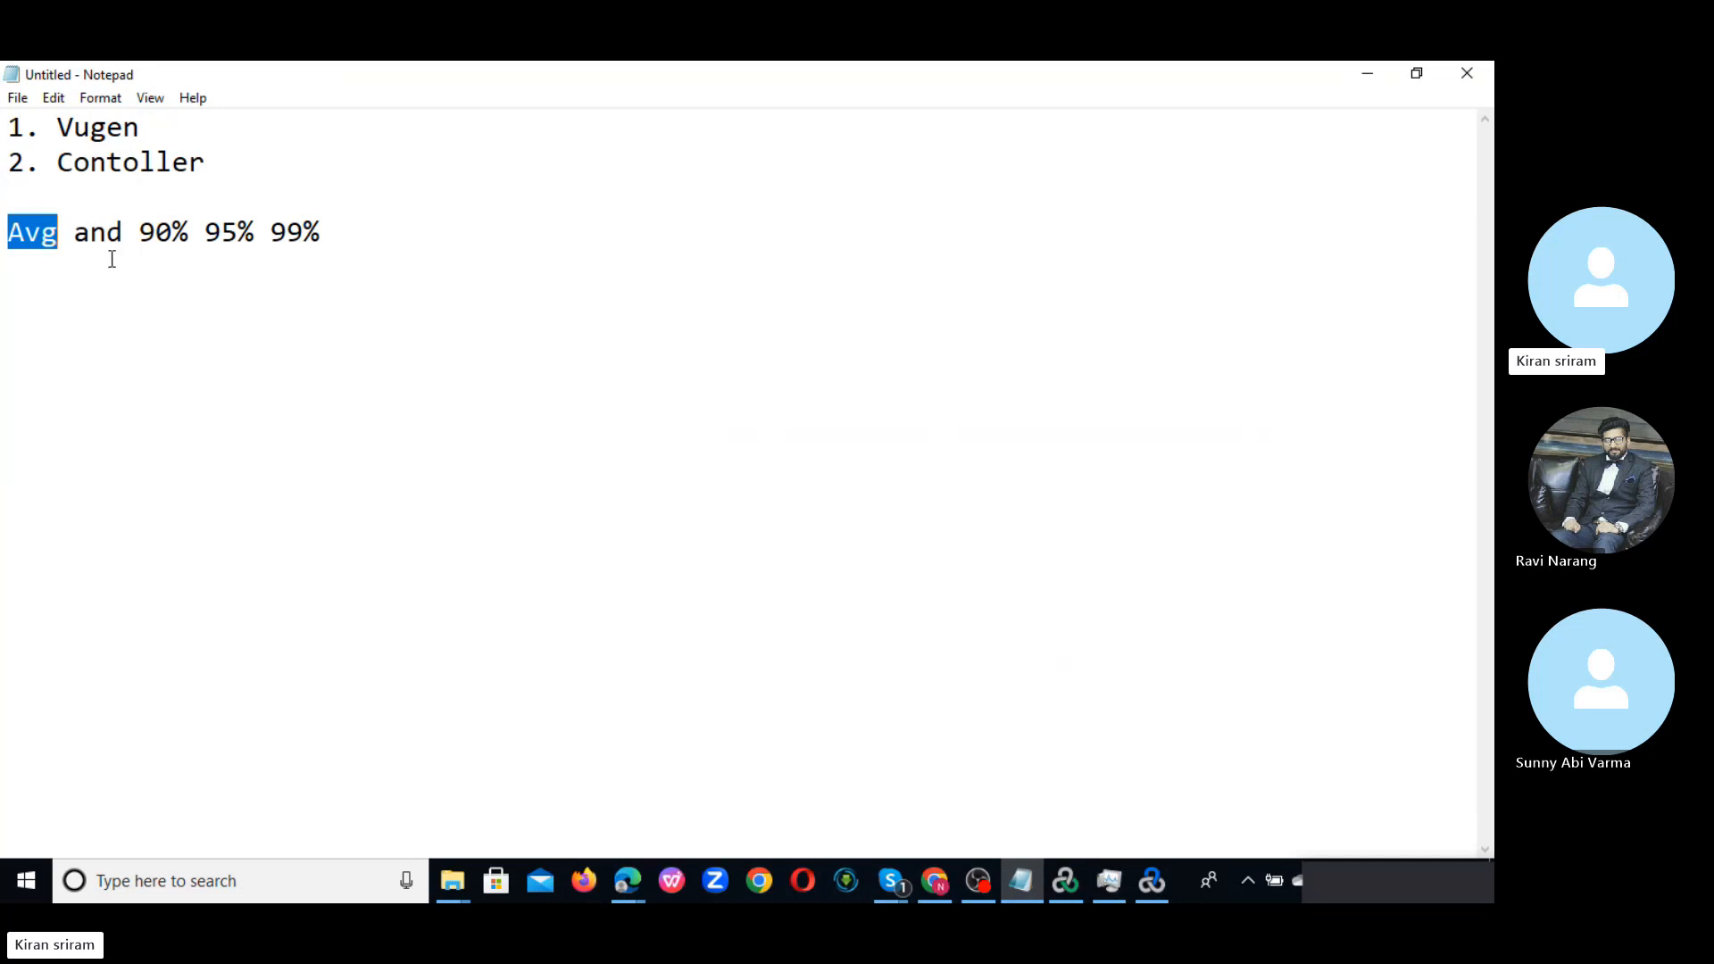
pyautogui.moveTo(139, 232); pyautogui.dragTo(191, 230)
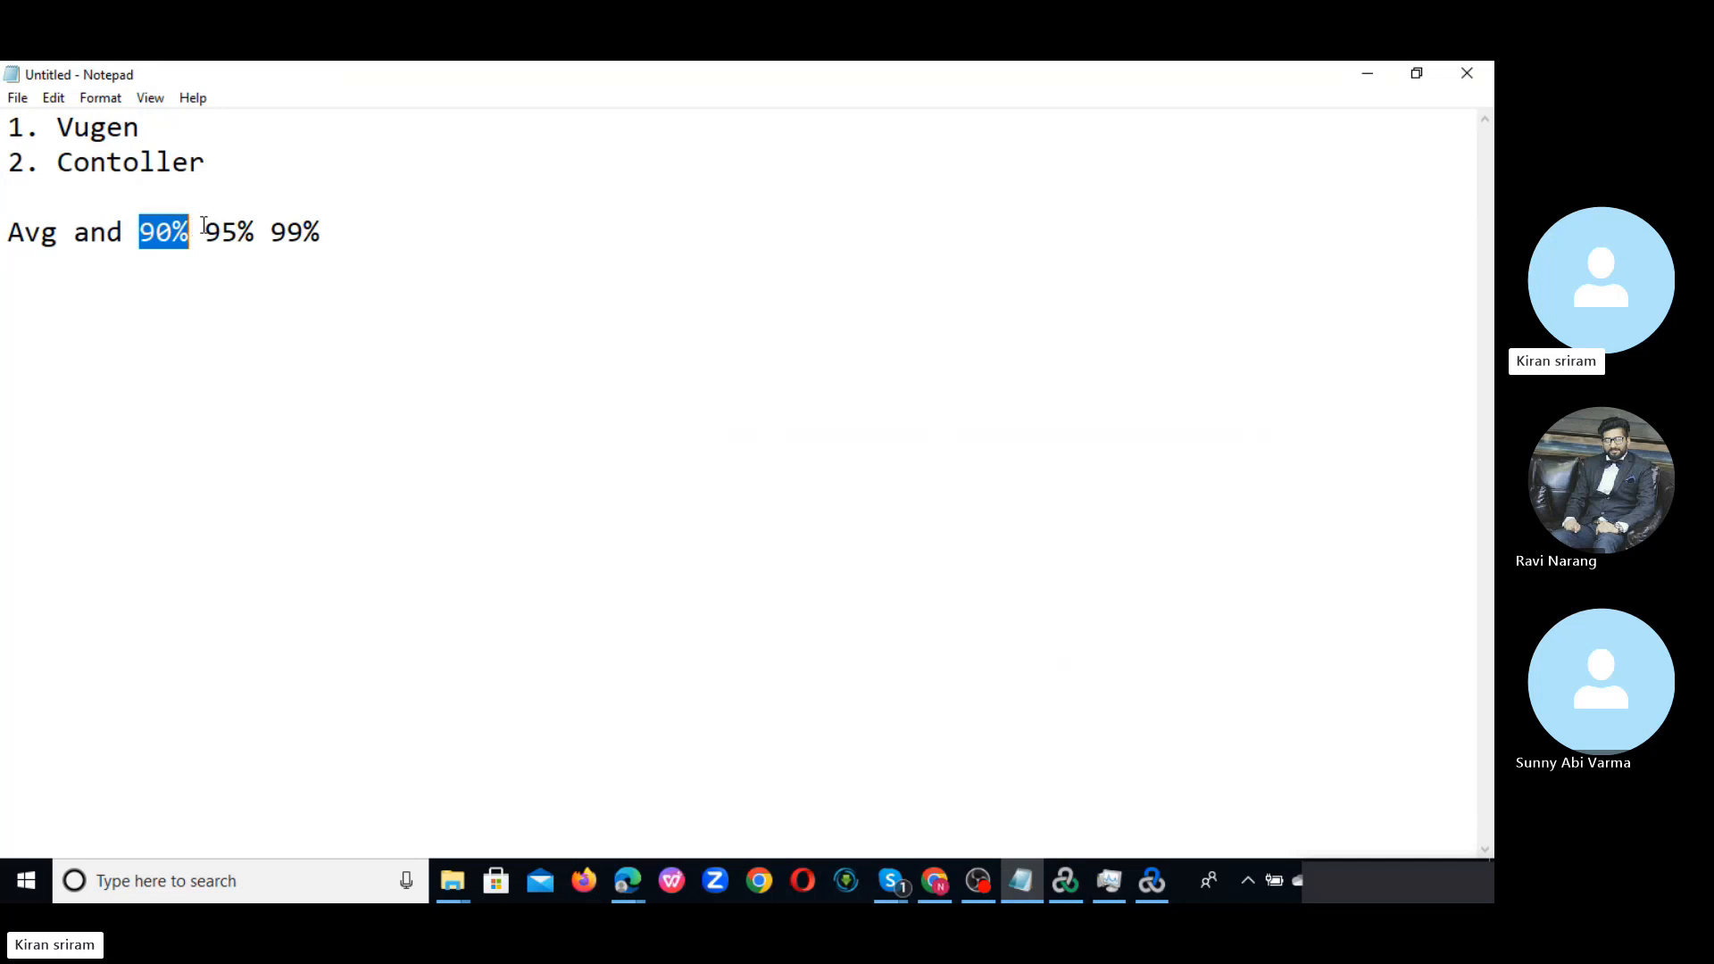
pyautogui.moveTo(205, 231); pyautogui.dragTo(253, 230)
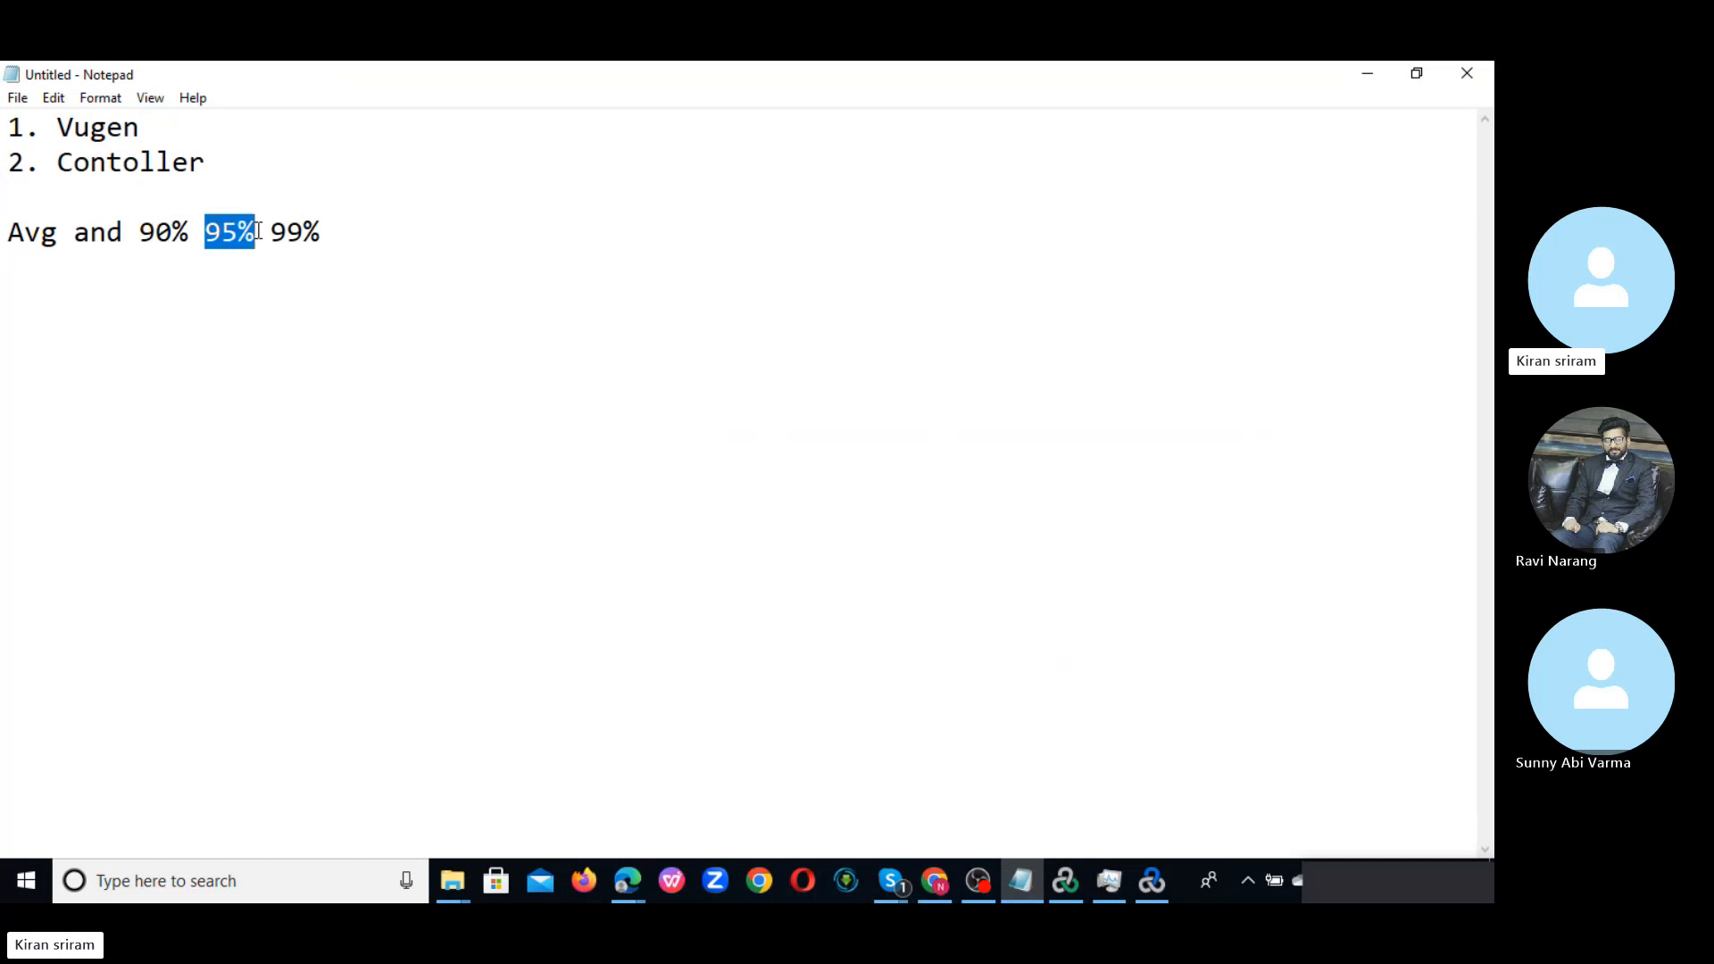
pyautogui.click(279, 229)
pyautogui.moveTo(279, 229); pyautogui.dragTo(341, 229)
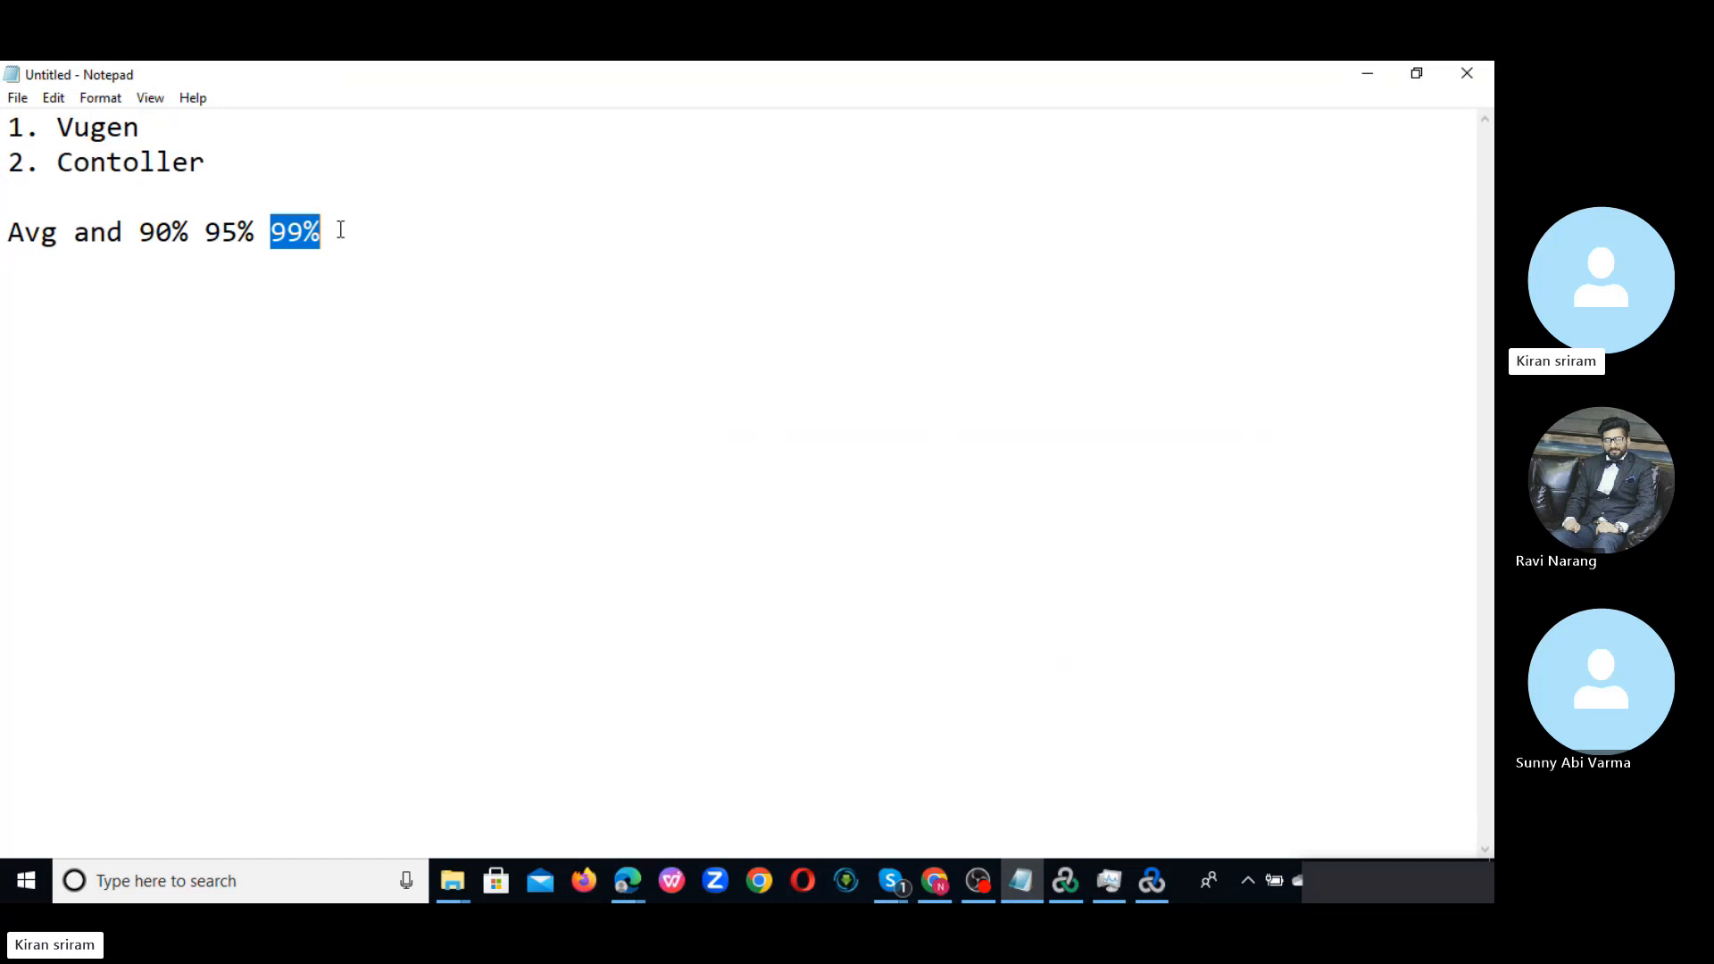
# - Switch from Notepad to the scenario's run view in LoadRunner Controller
pyautogui.hotkey('alt', 'Tab')
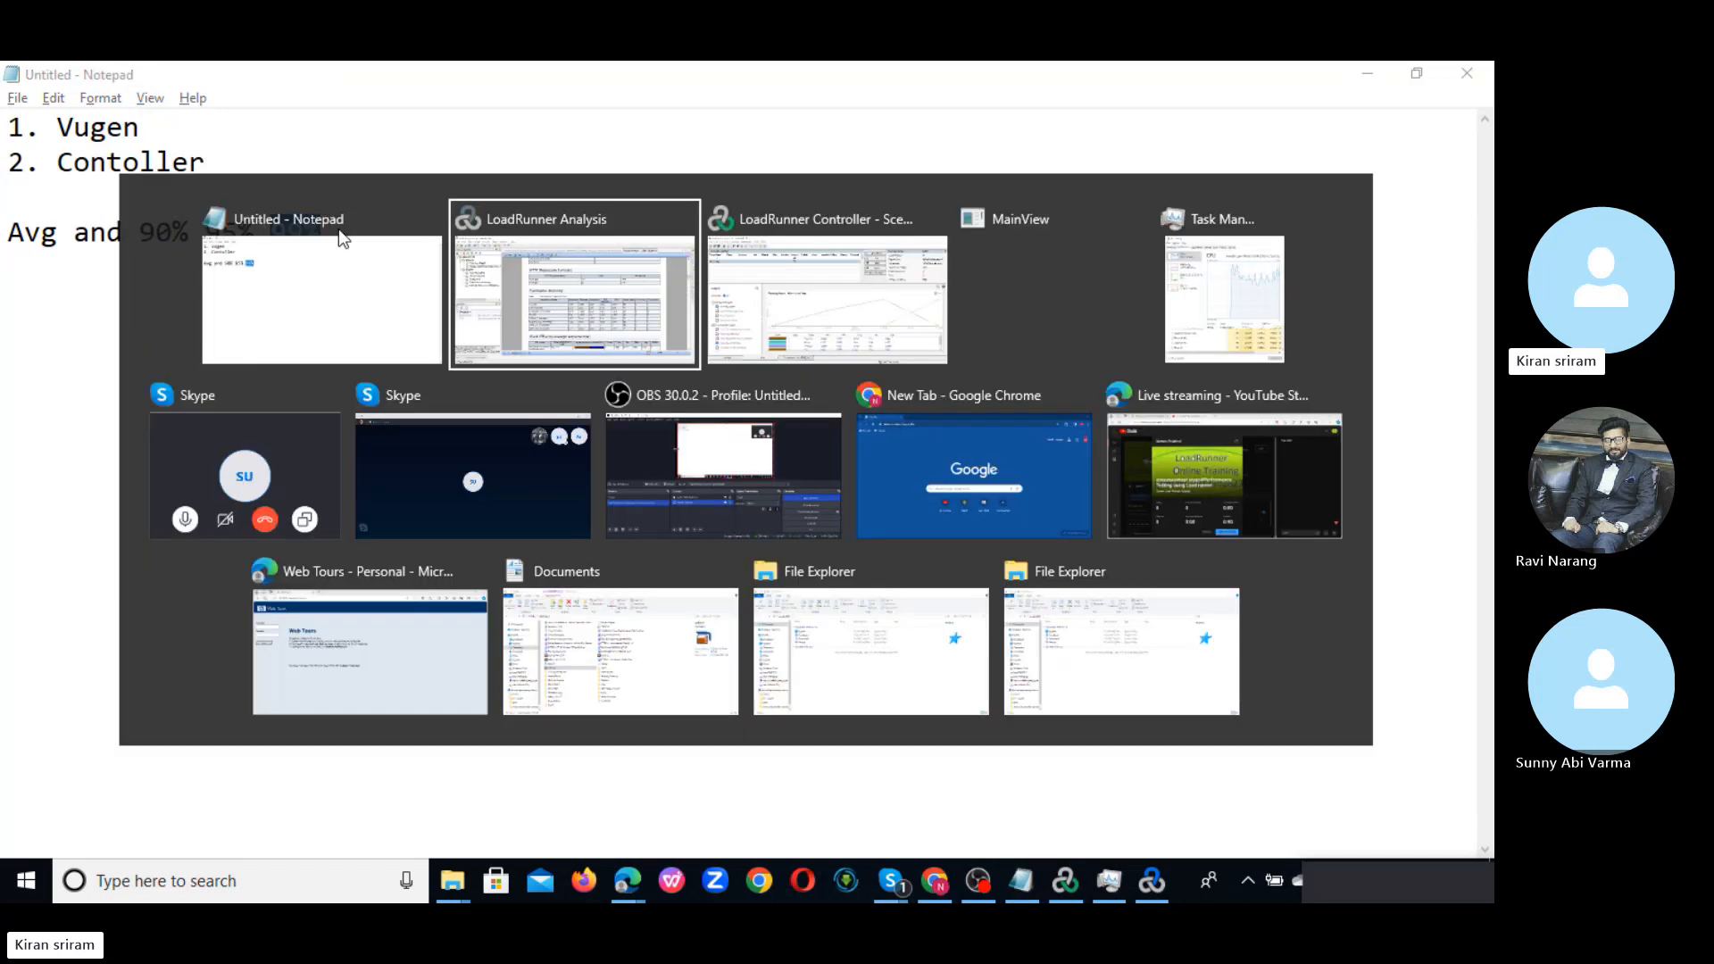
pyautogui.hotkey('alt', 'Tab')
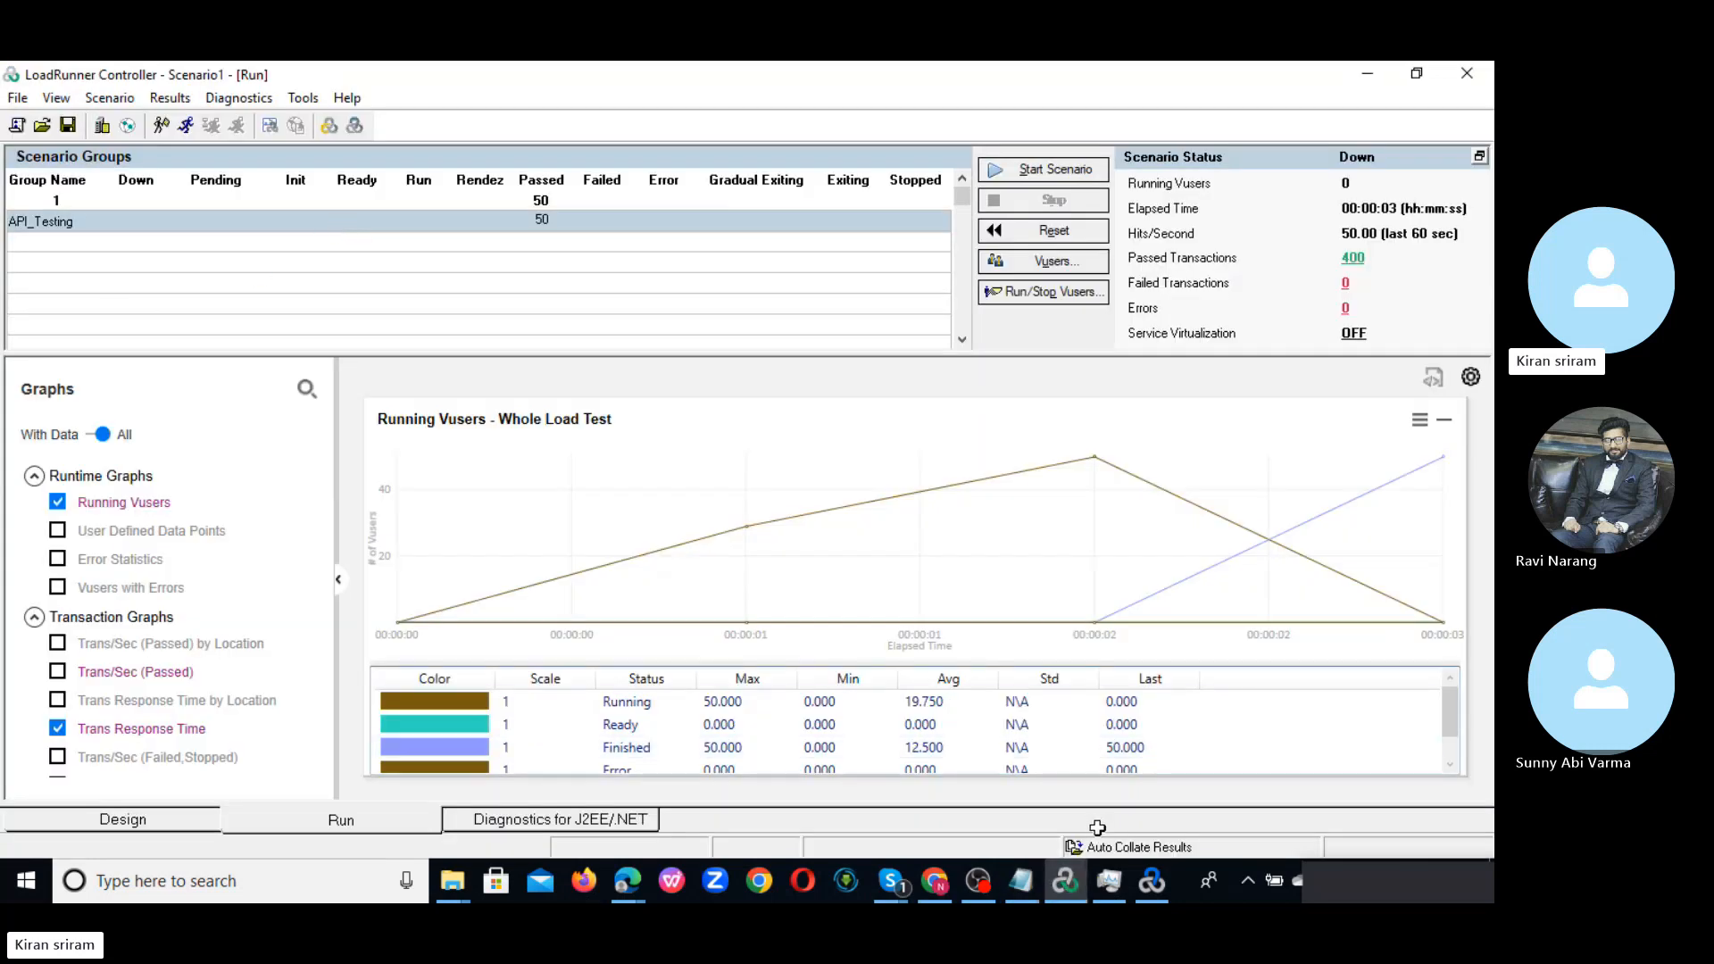
# - Switch to LoadRunner Analysis and open the Summary Report to examine the 90 Percent column of its Transactions table
pyautogui.click(1156, 885)
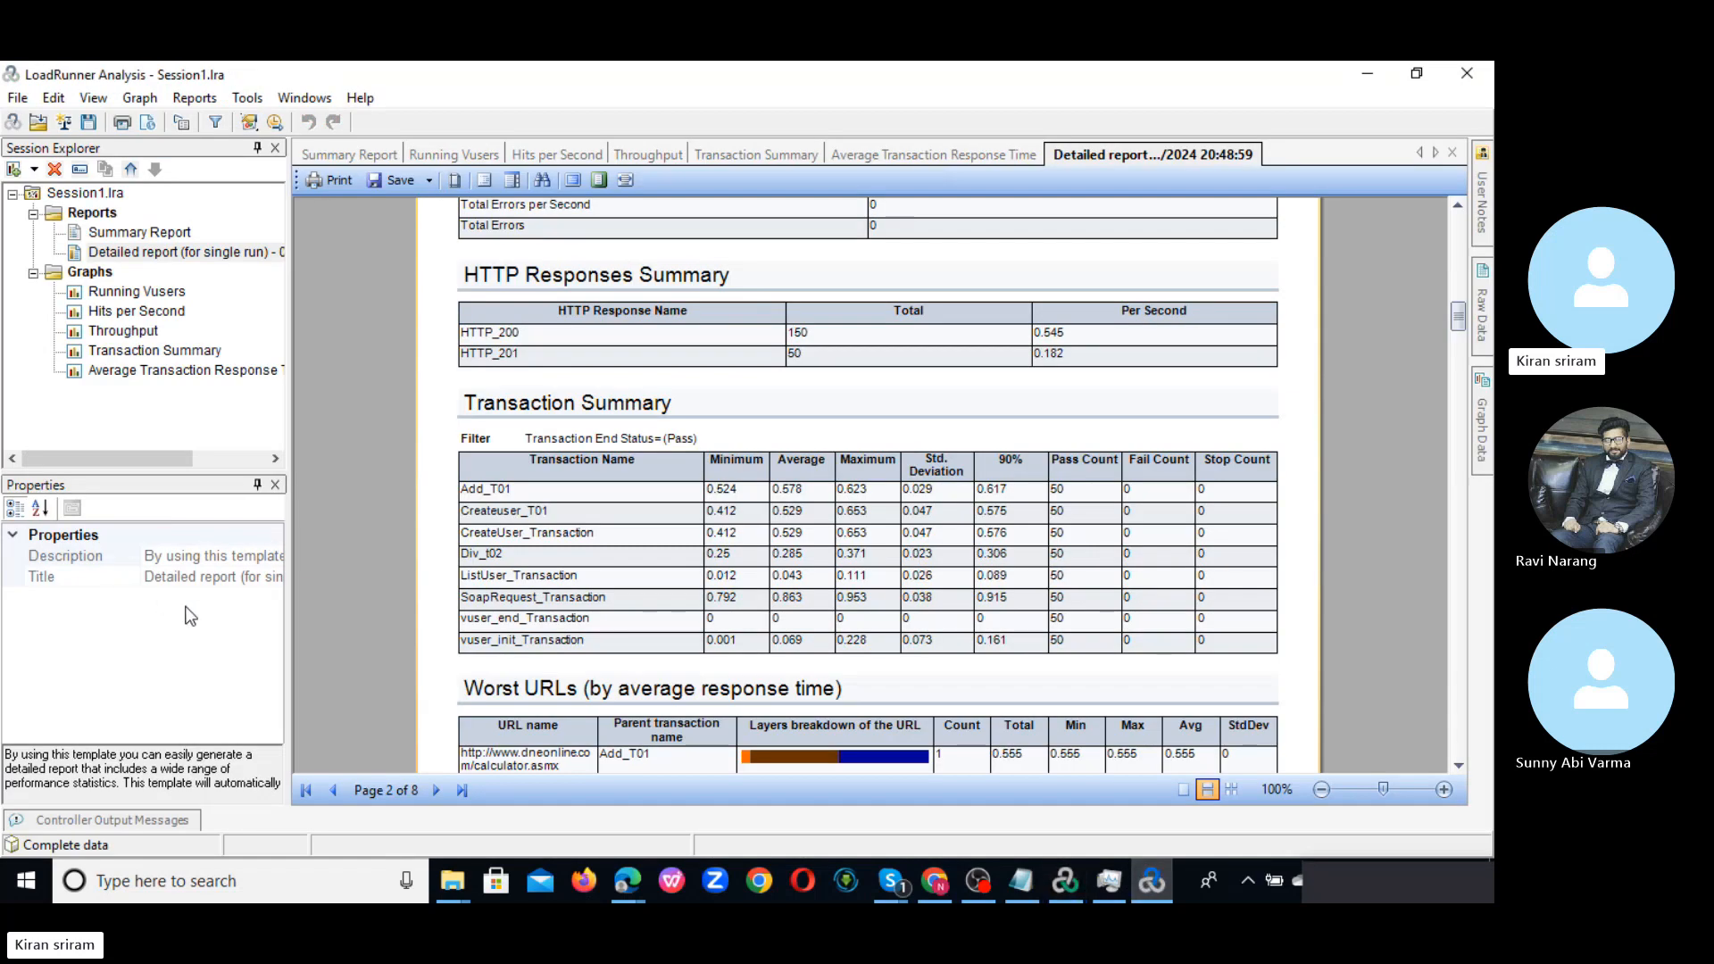
pyautogui.click(71, 556)
pyautogui.click(144, 234)
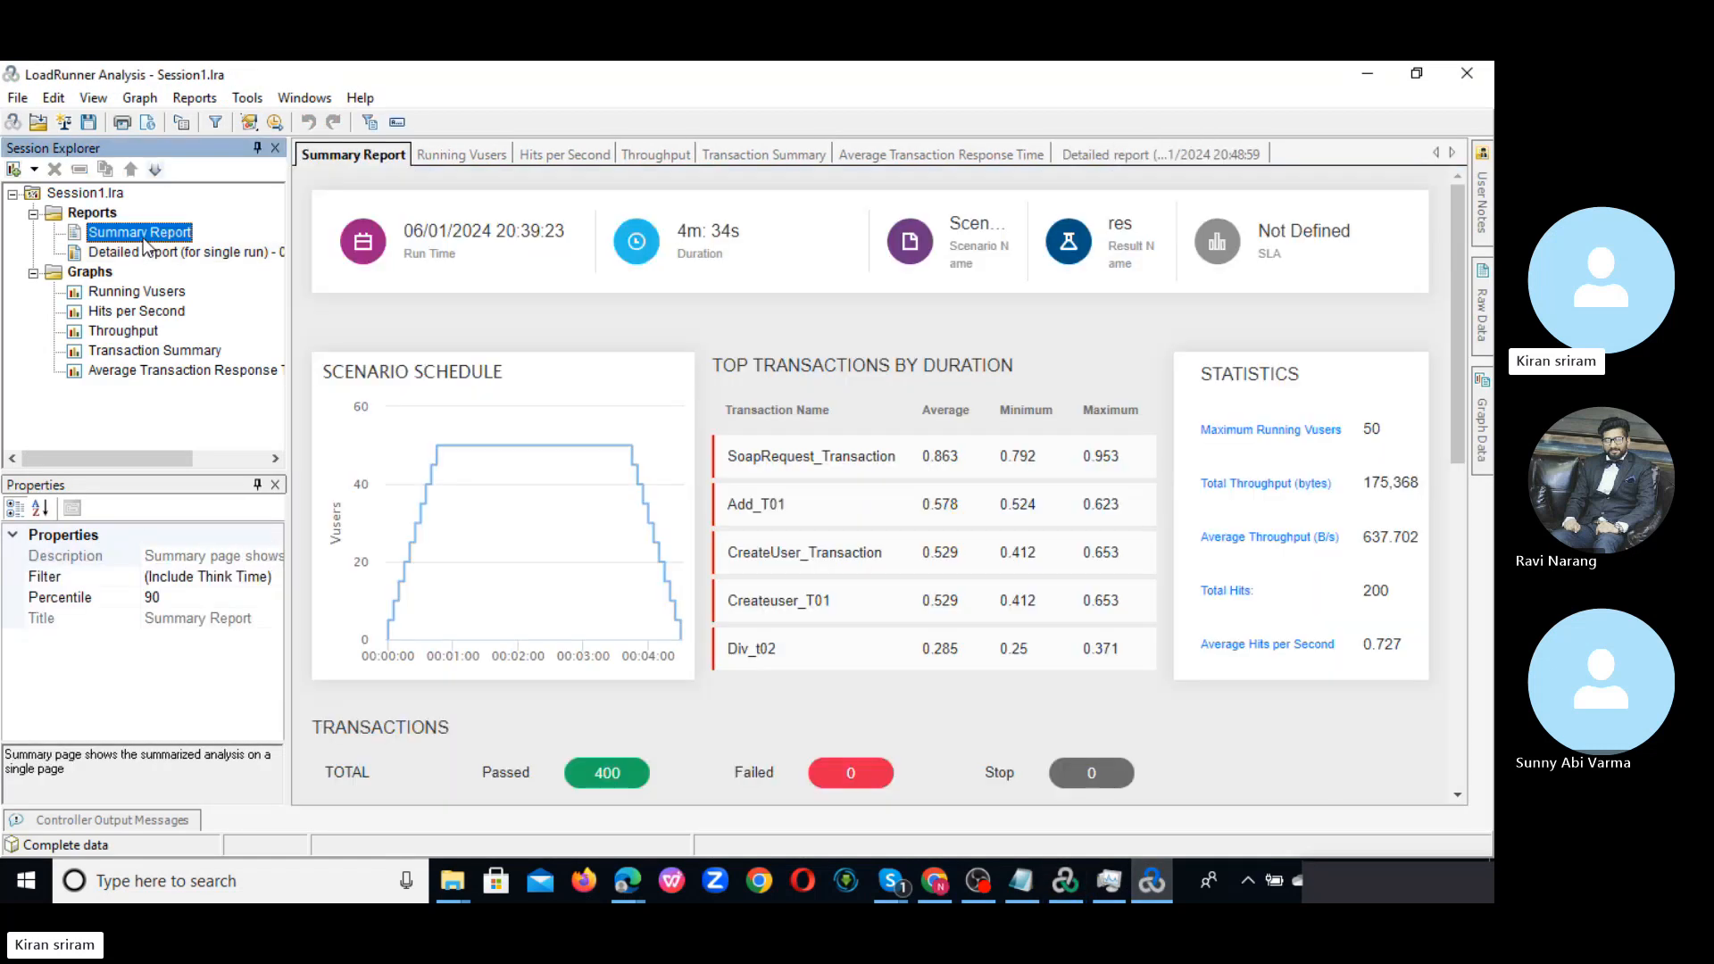
pyautogui.click(196, 602)
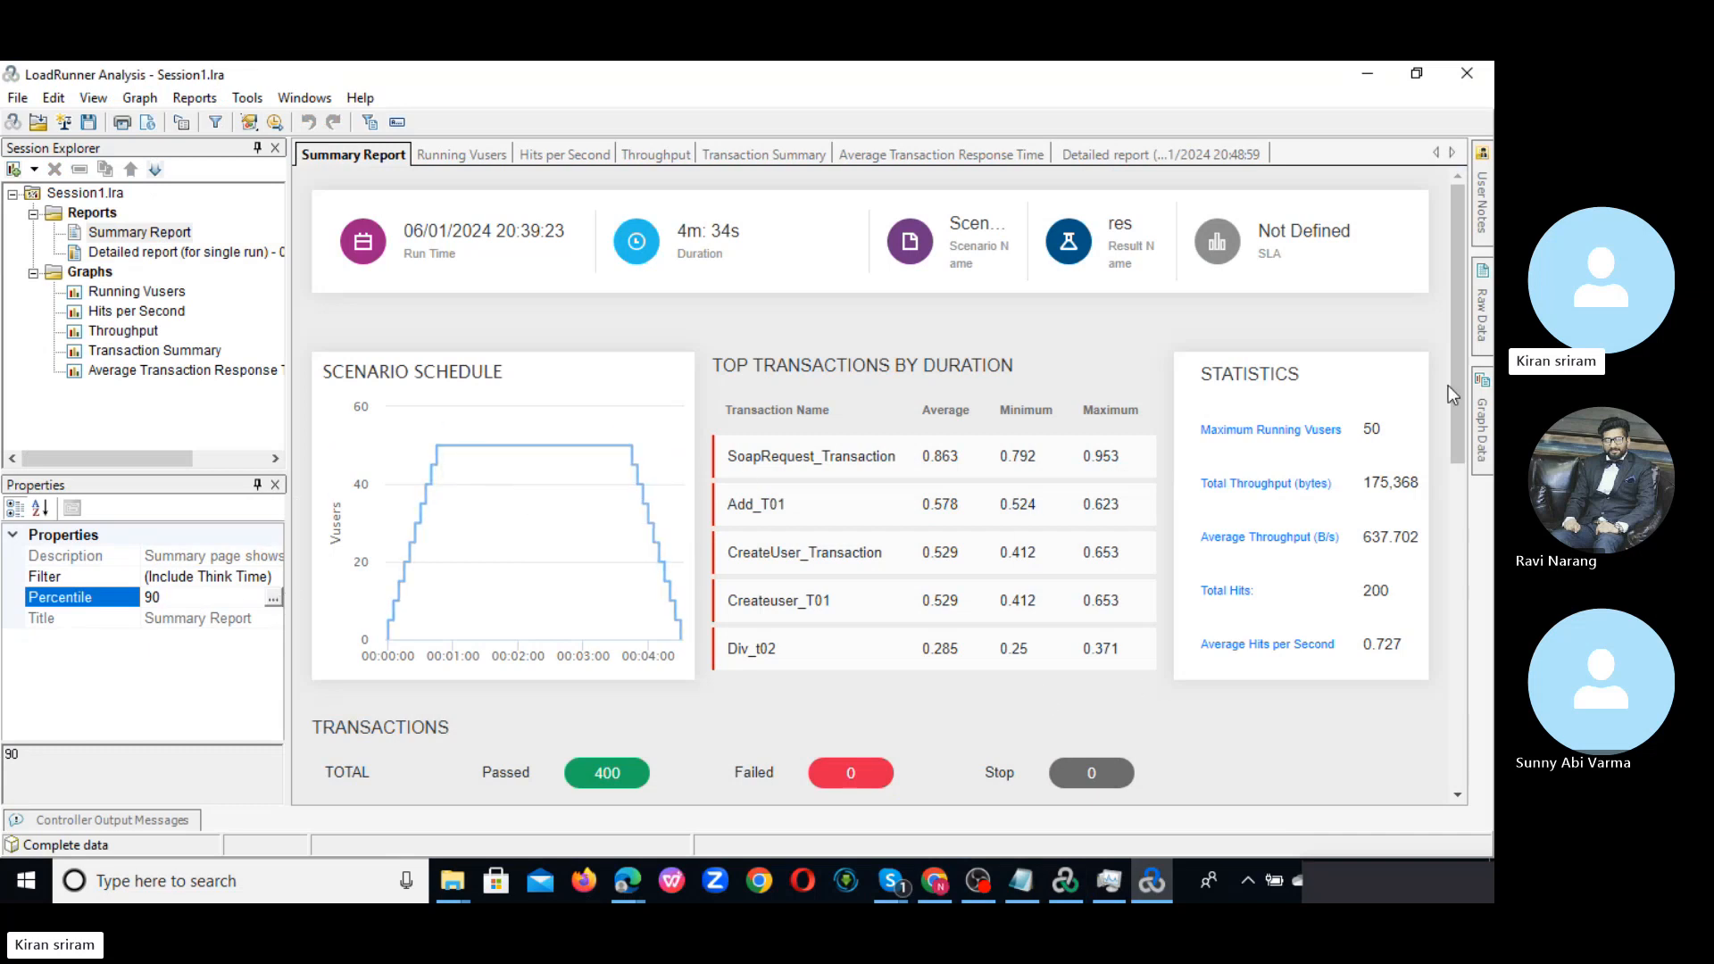
pyautogui.moveTo(1450, 387); pyautogui.dragTo(1446, 629)
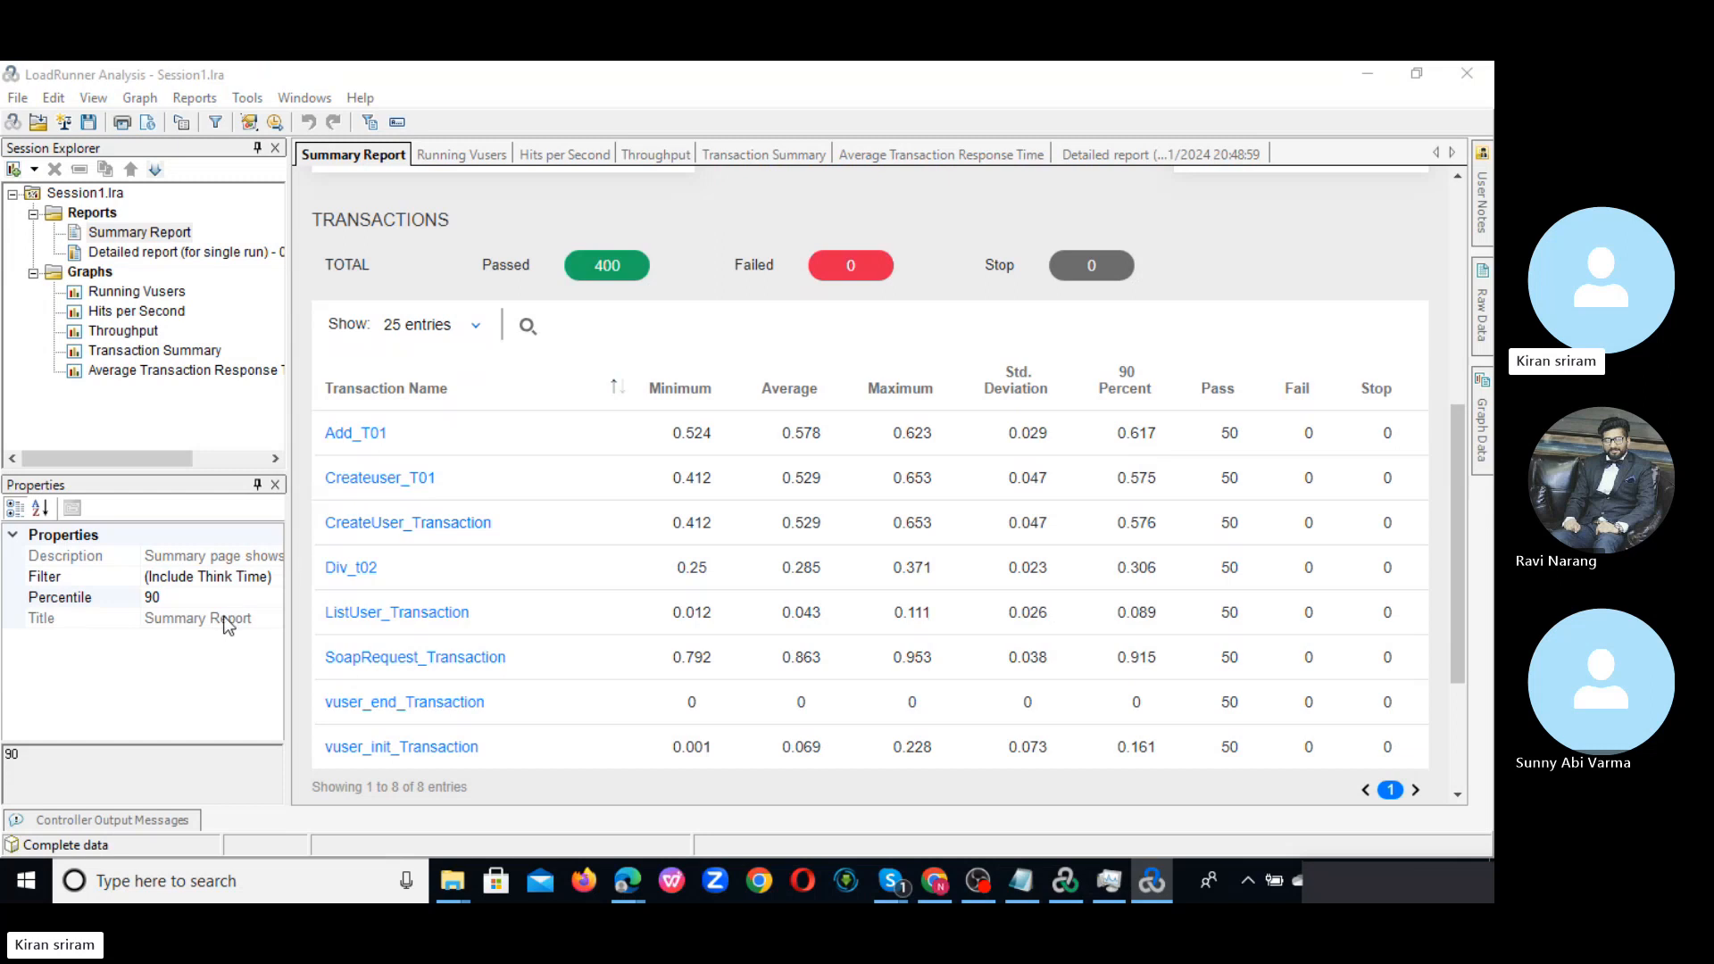
# - Set the Summary Report's transaction percentile to 95 and view the 95 Percent column in the Transactions table
pyautogui.click(250, 601)
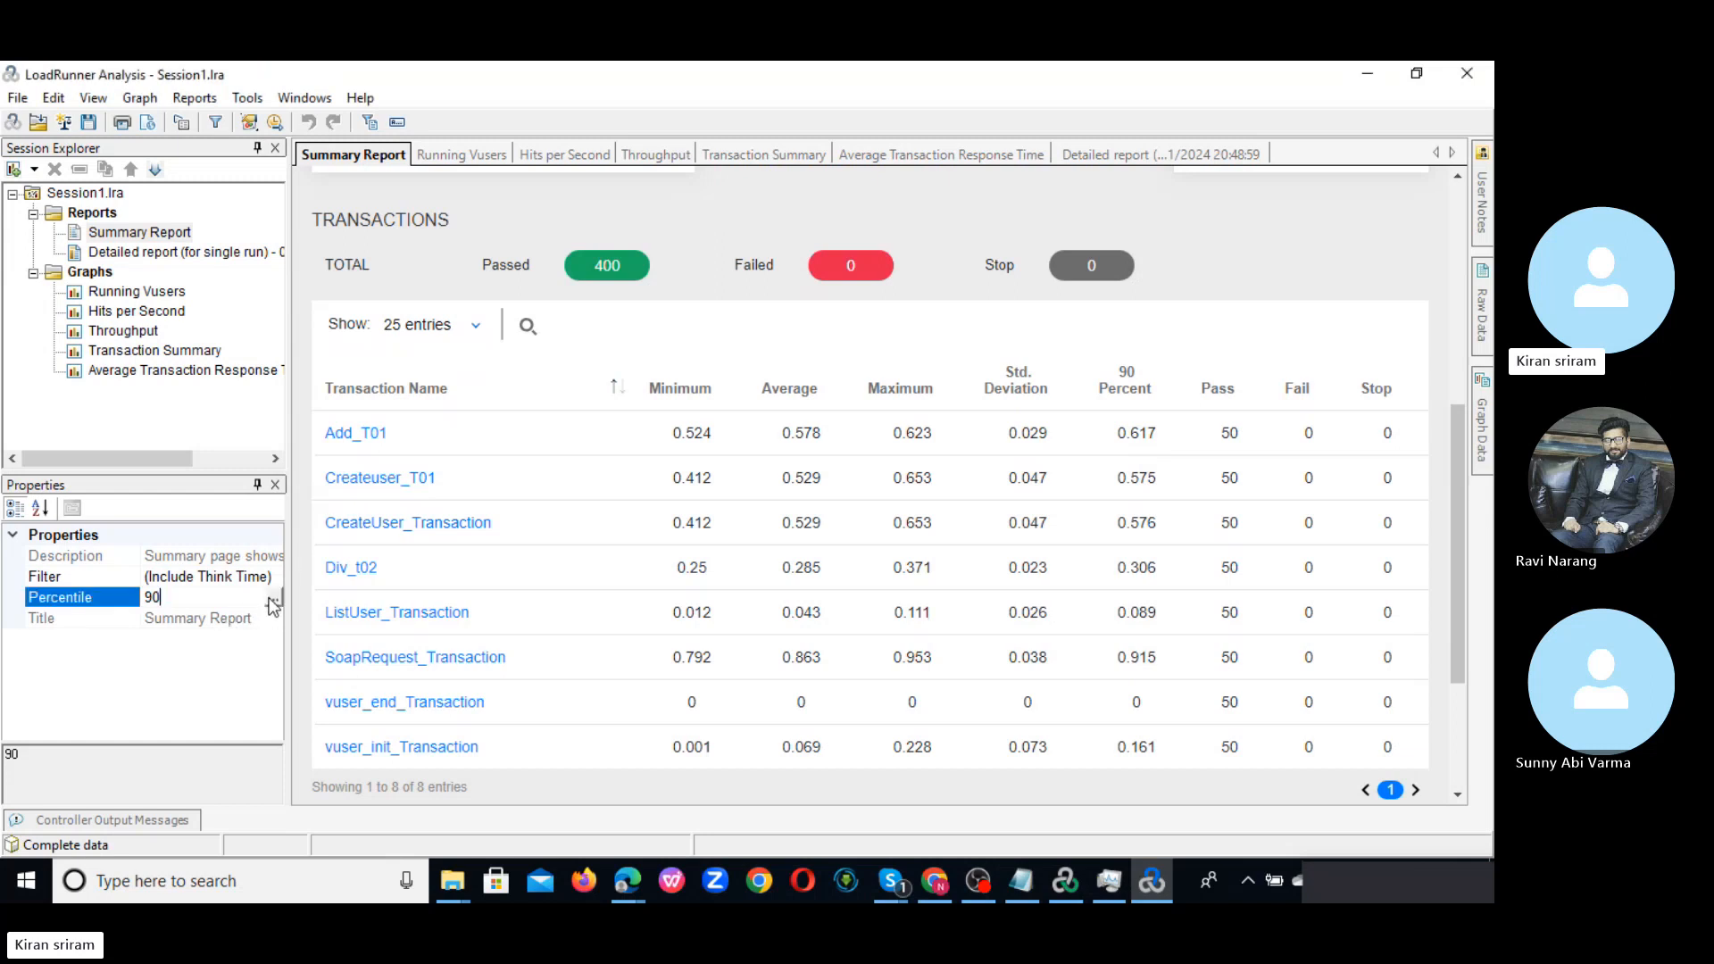
pyautogui.click(273, 604)
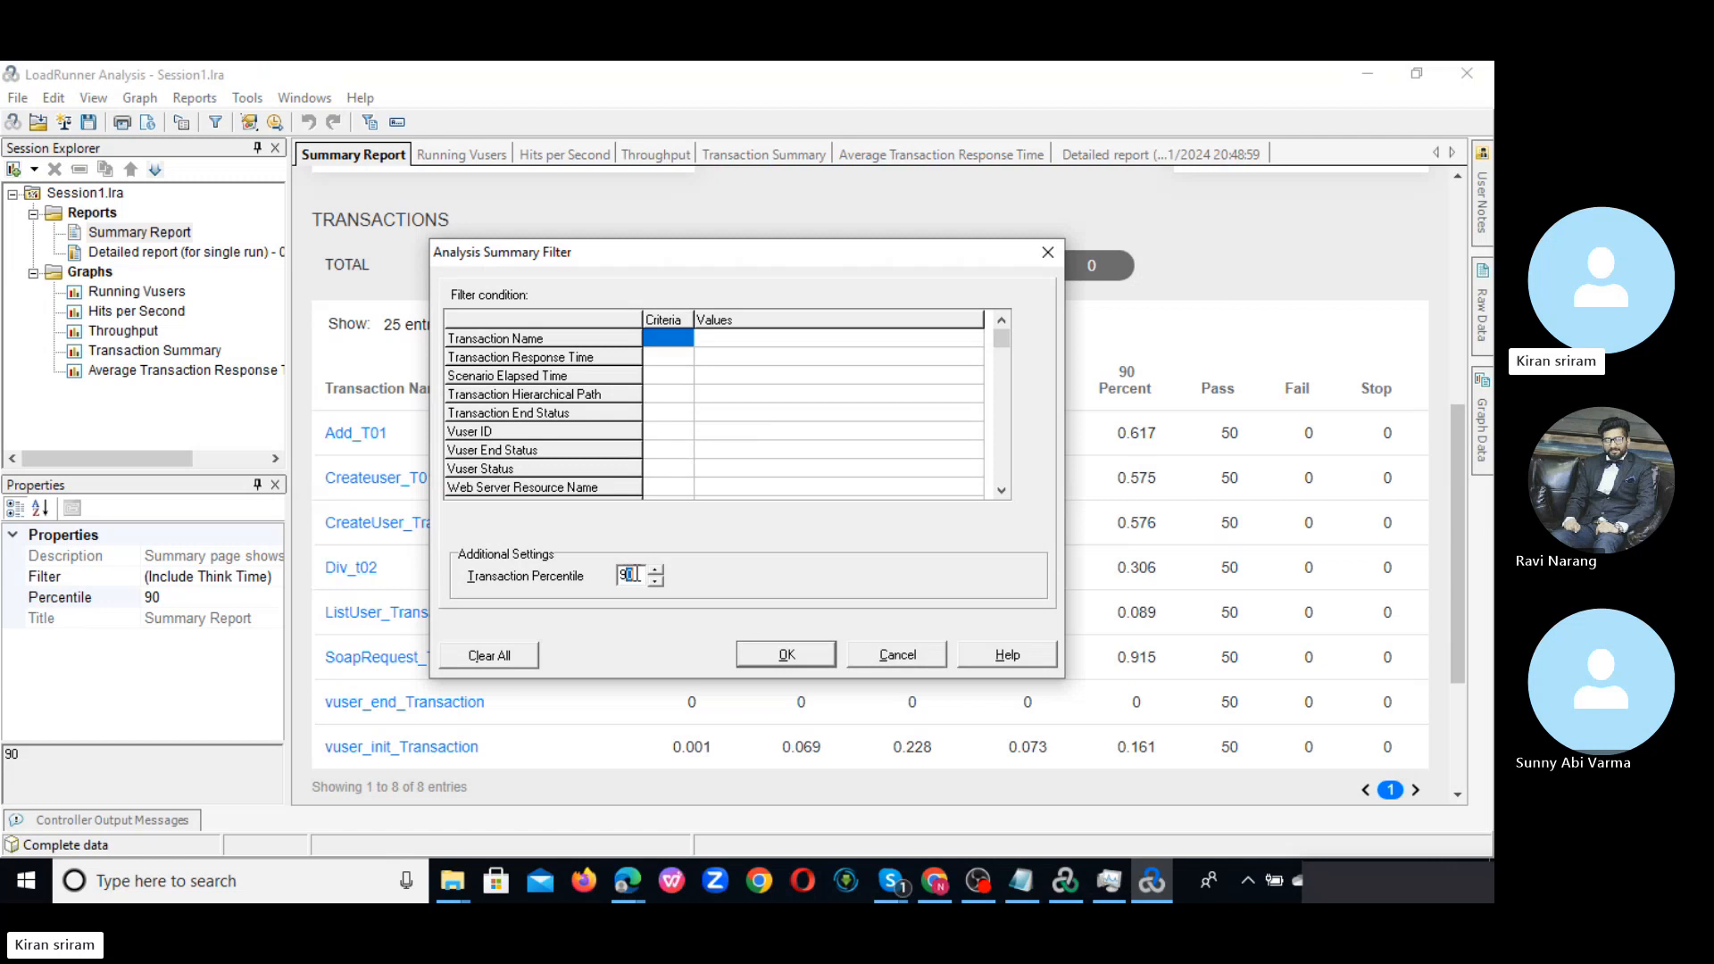
pyautogui.write('5')
pyautogui.click(790, 656)
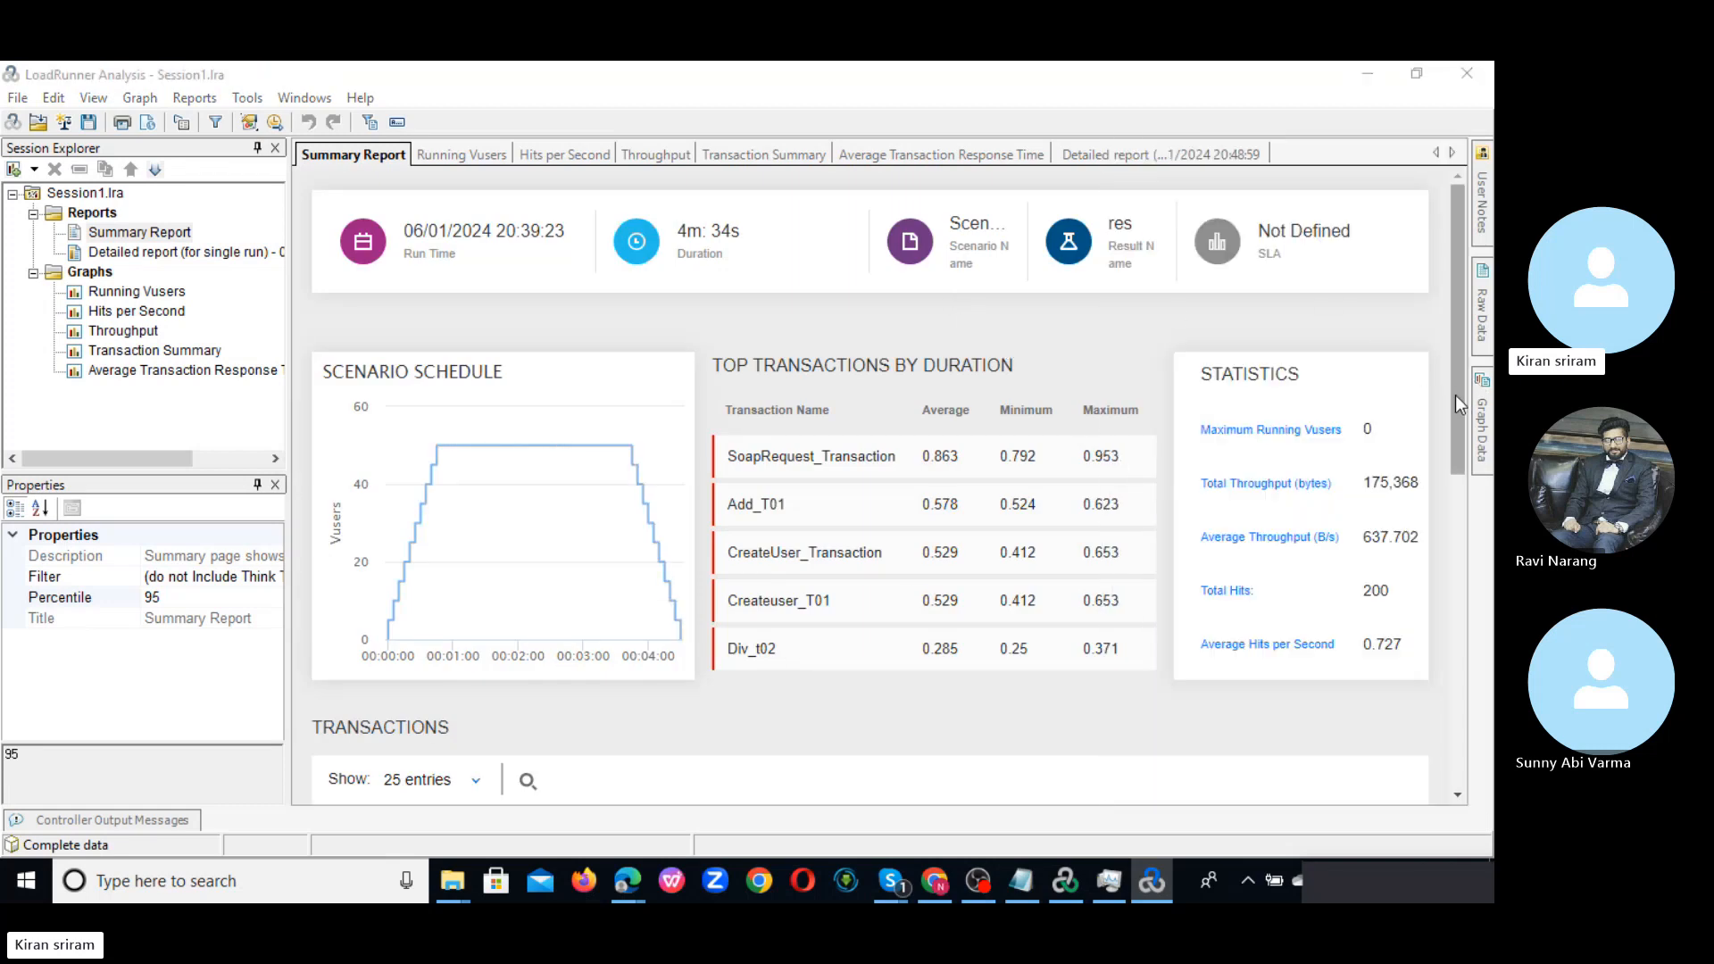
pyautogui.moveTo(1455, 394); pyautogui.dragTo(1454, 635)
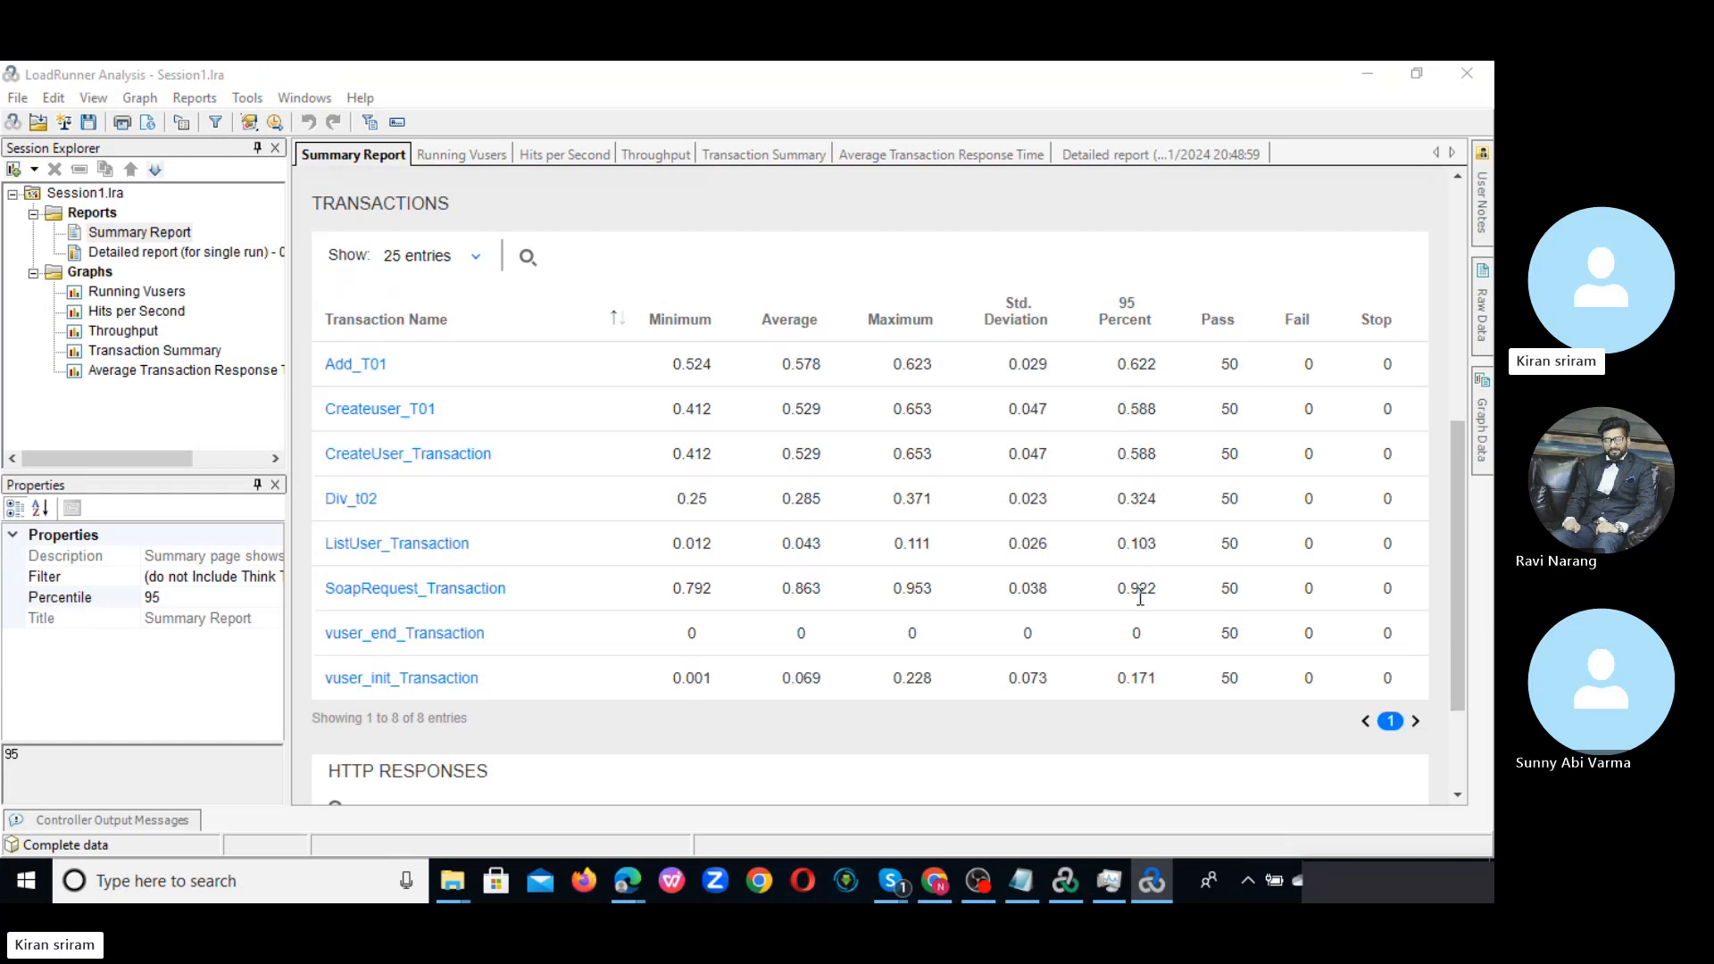
# - Set the Summary Report's transaction percentile to 99 and view the 99 Percent column in the Transactions table
pyautogui.click(232, 597)
pyautogui.click(273, 597)
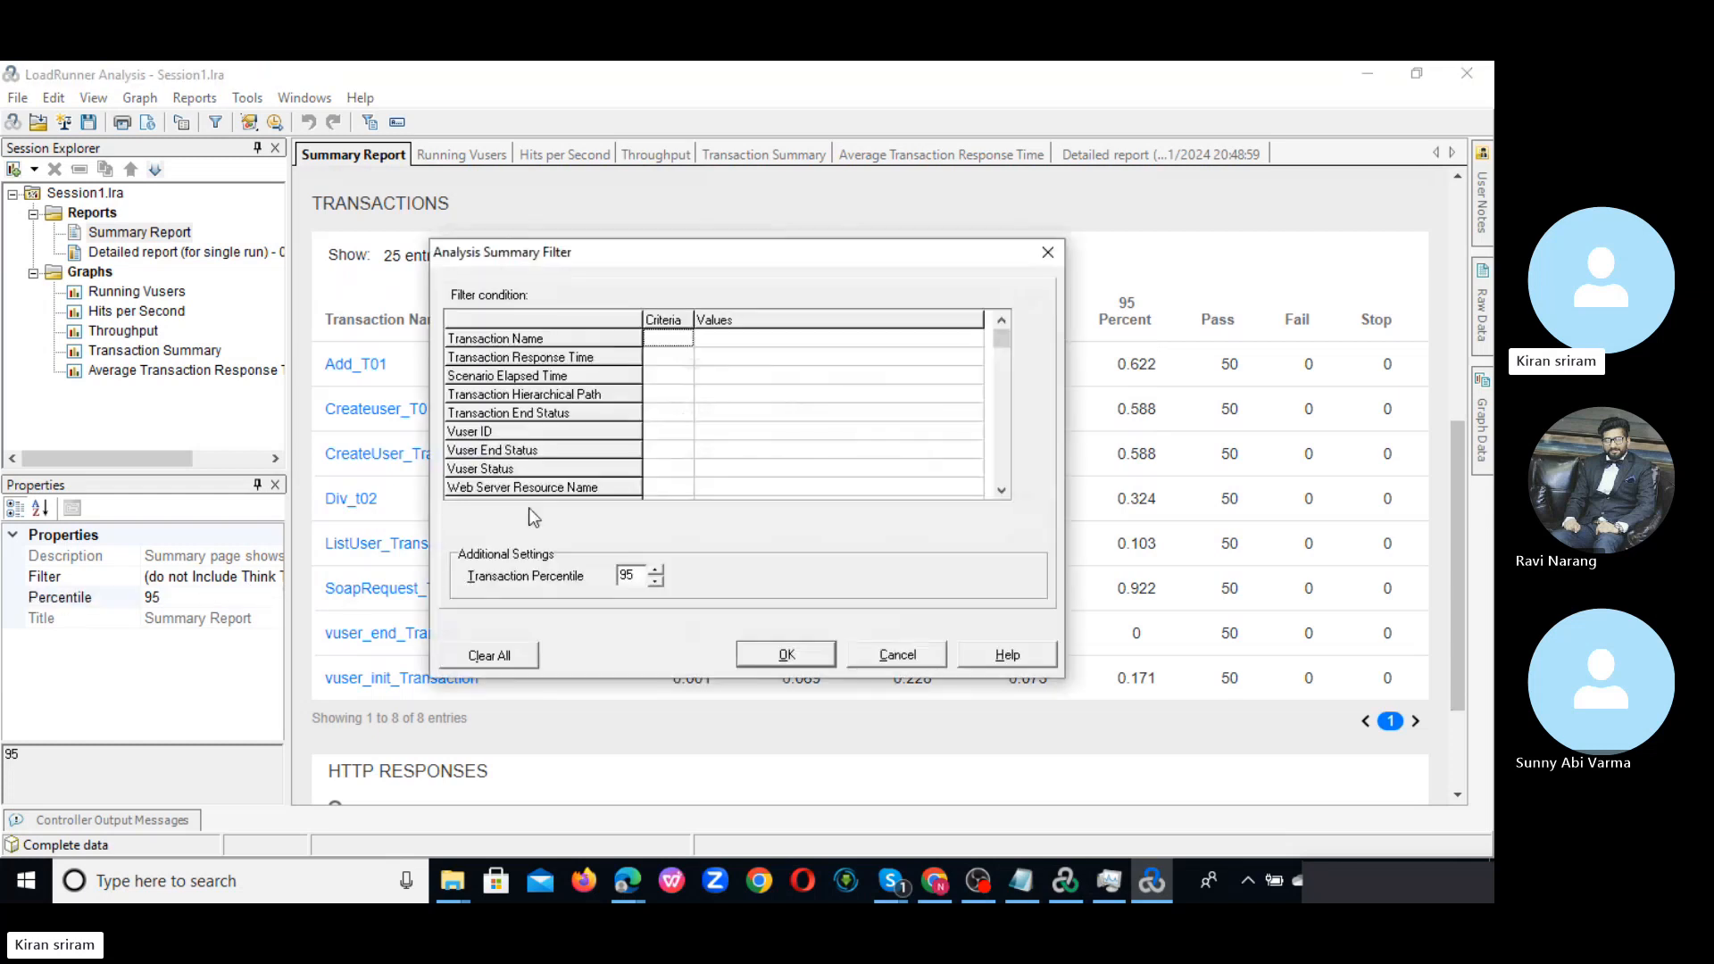
pyautogui.moveTo(628, 575); pyautogui.dragTo(635, 575)
pyautogui.write('9')
pyautogui.click(783, 656)
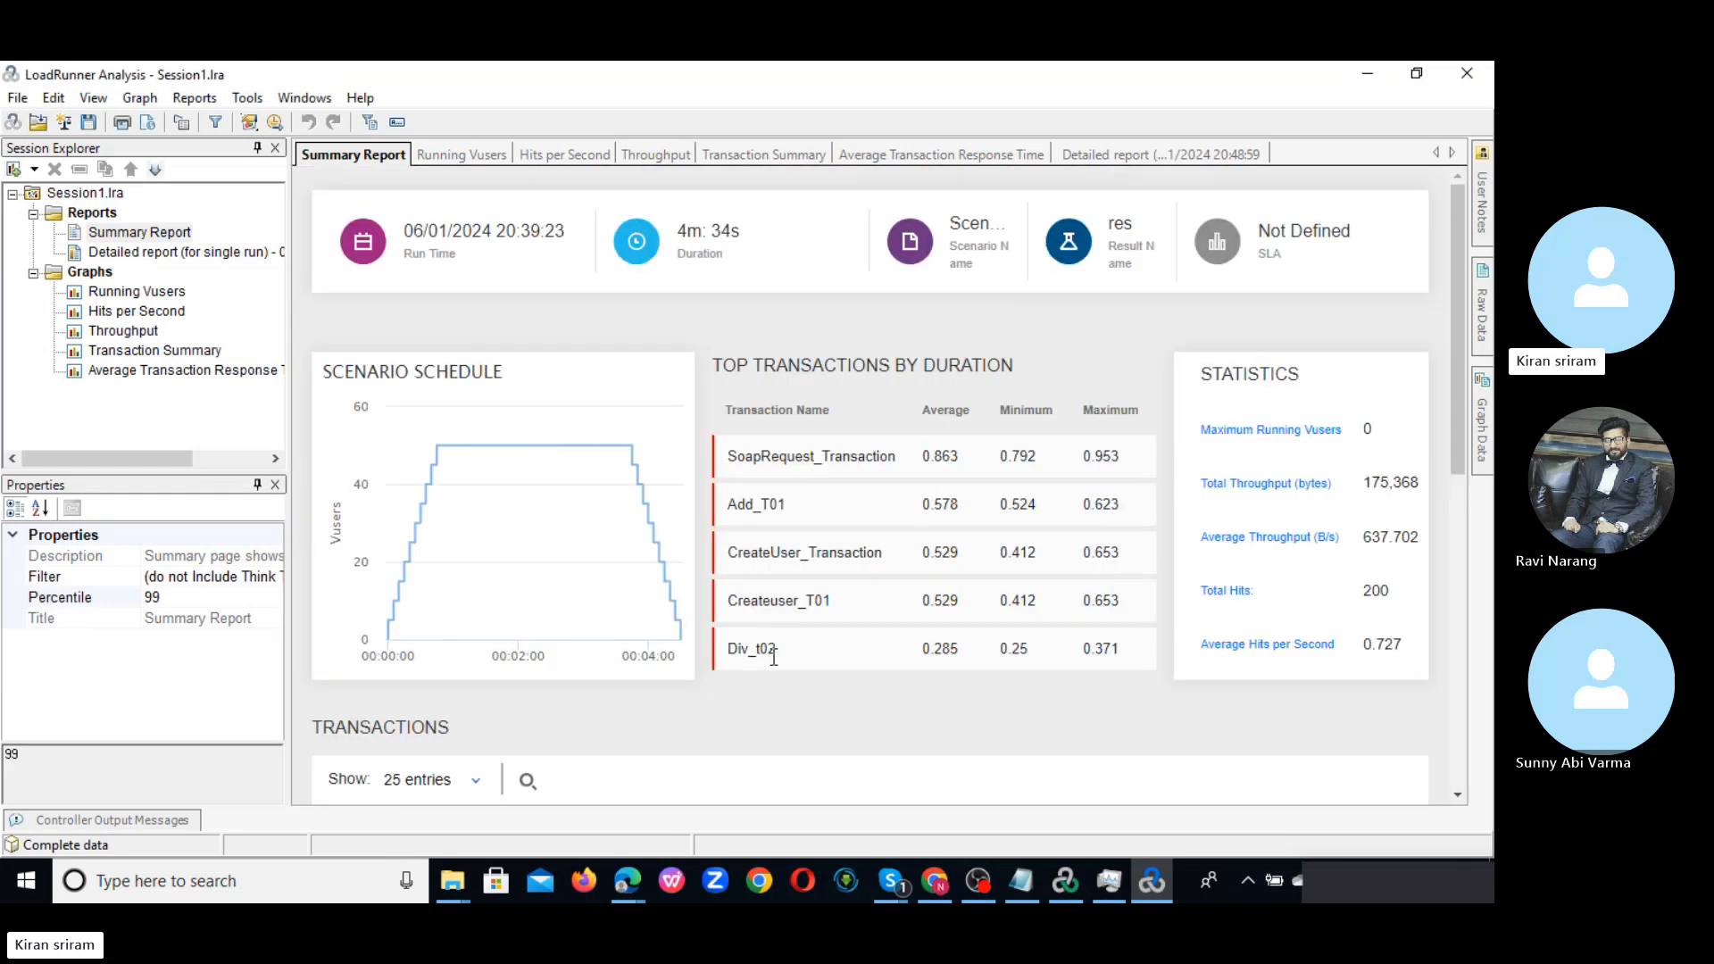
pyautogui.moveTo(1459, 431); pyautogui.dragTo(1465, 661)
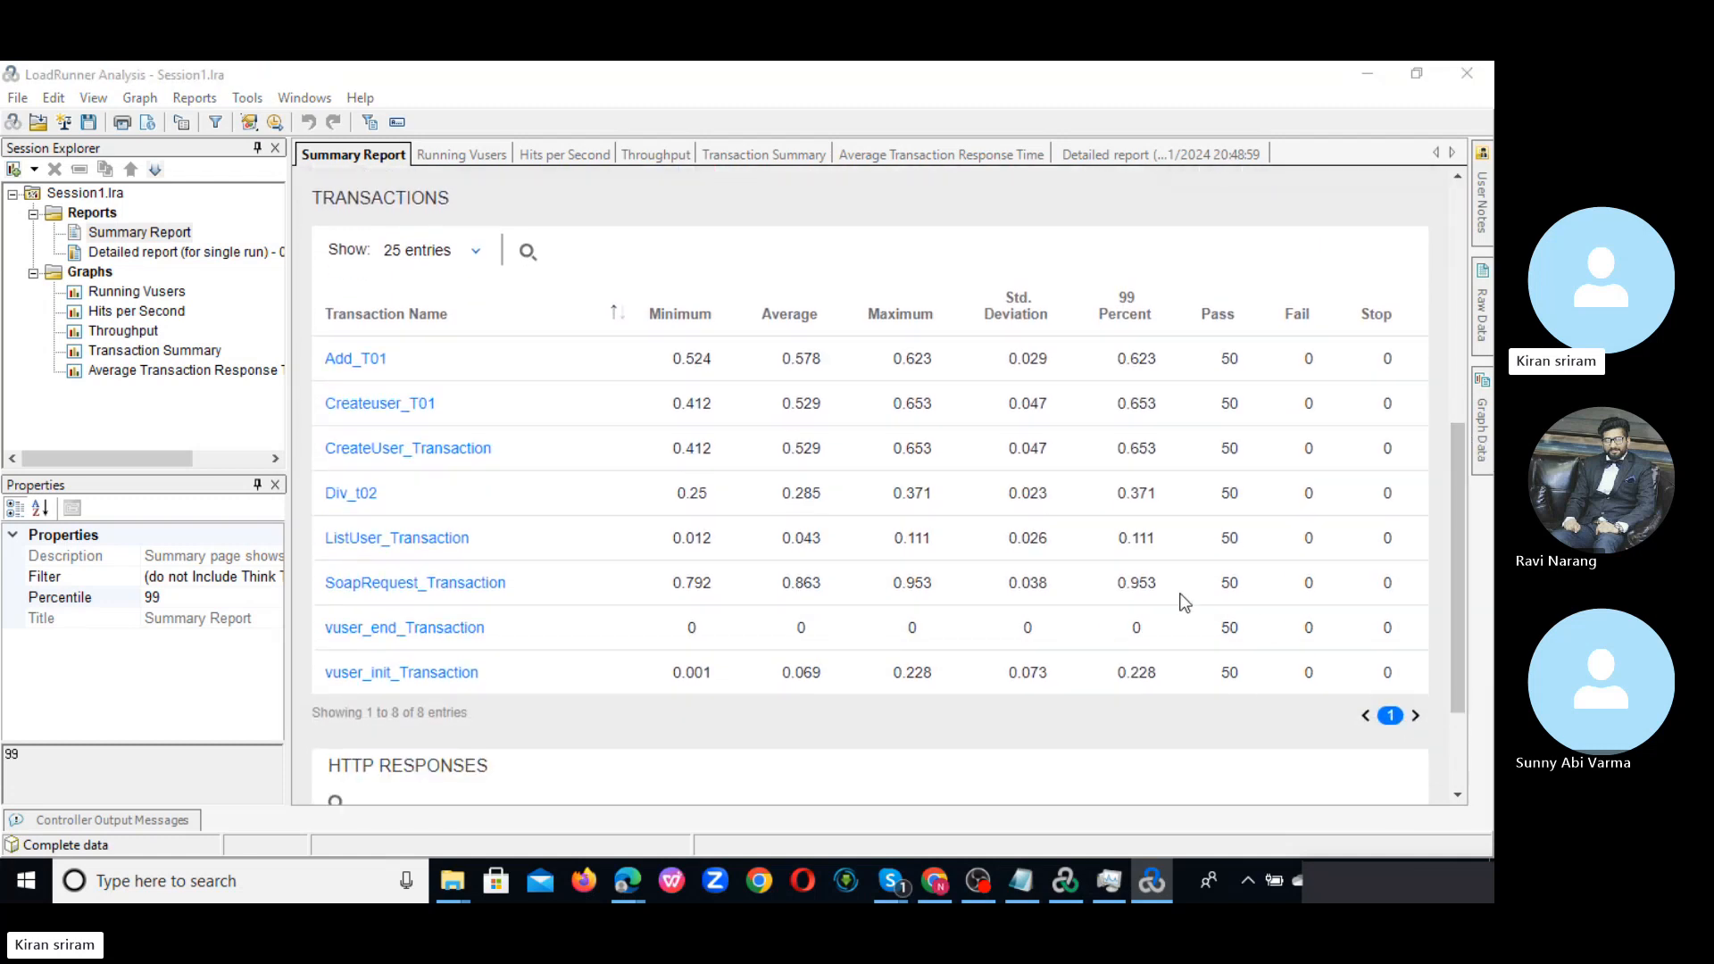
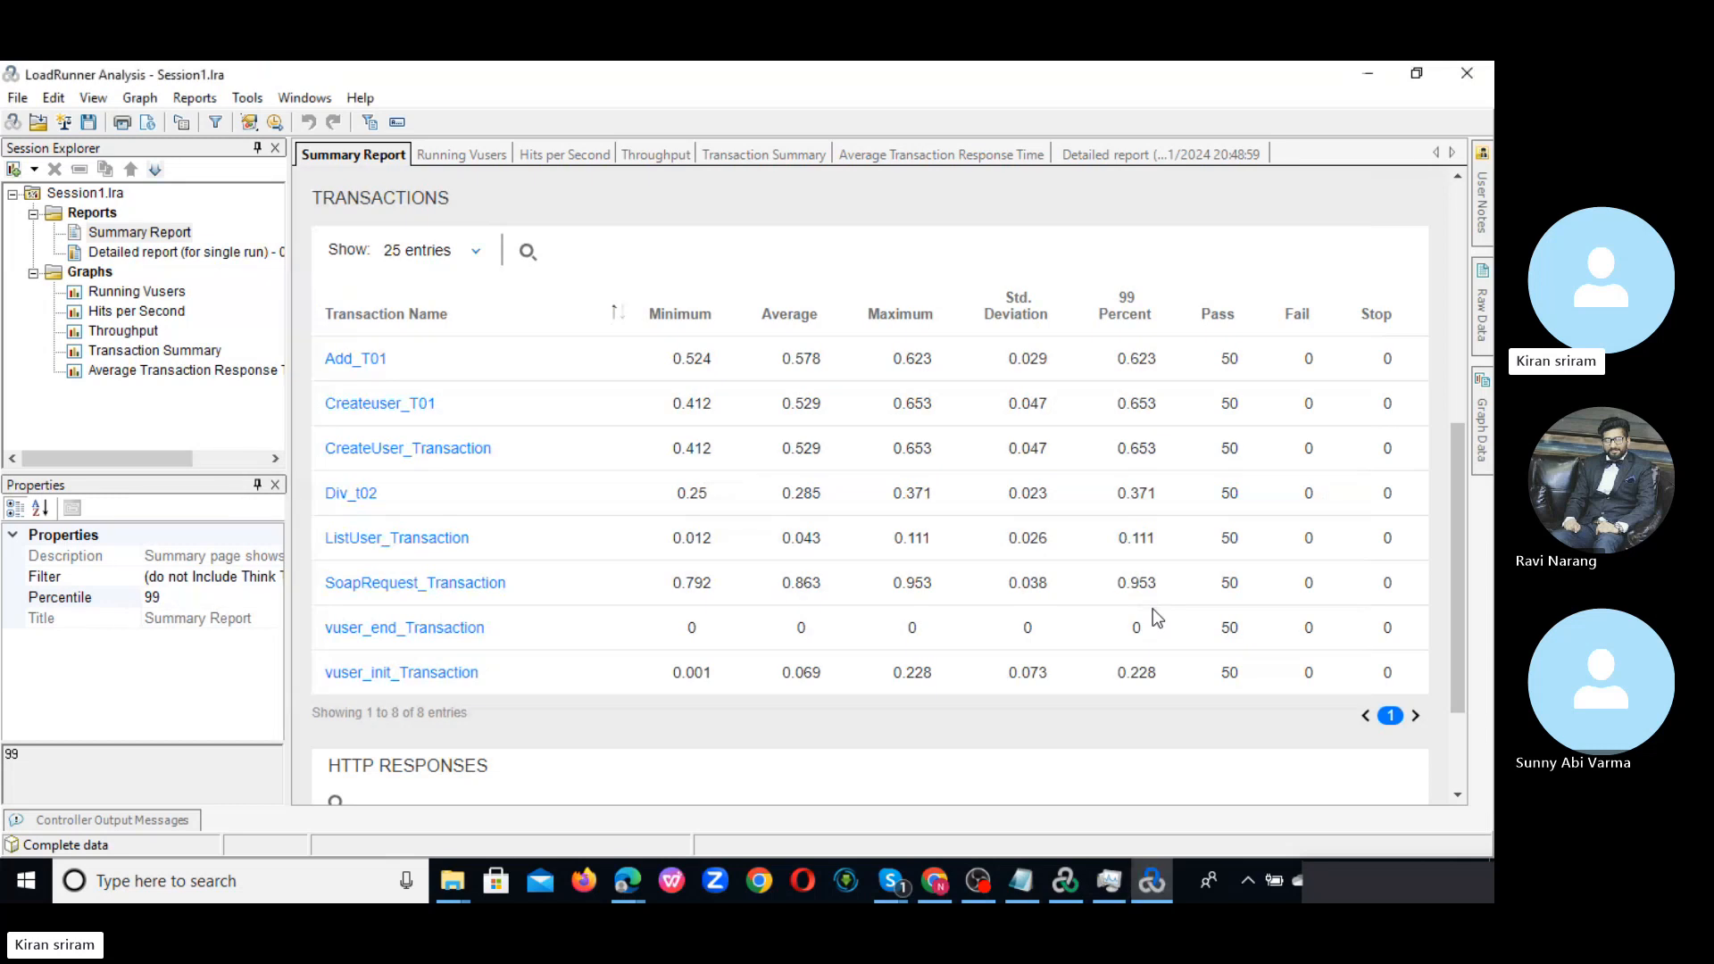
pyautogui.hotkey('alt', 'Tab')
pyautogui.hotkey('alt', 'Tab')
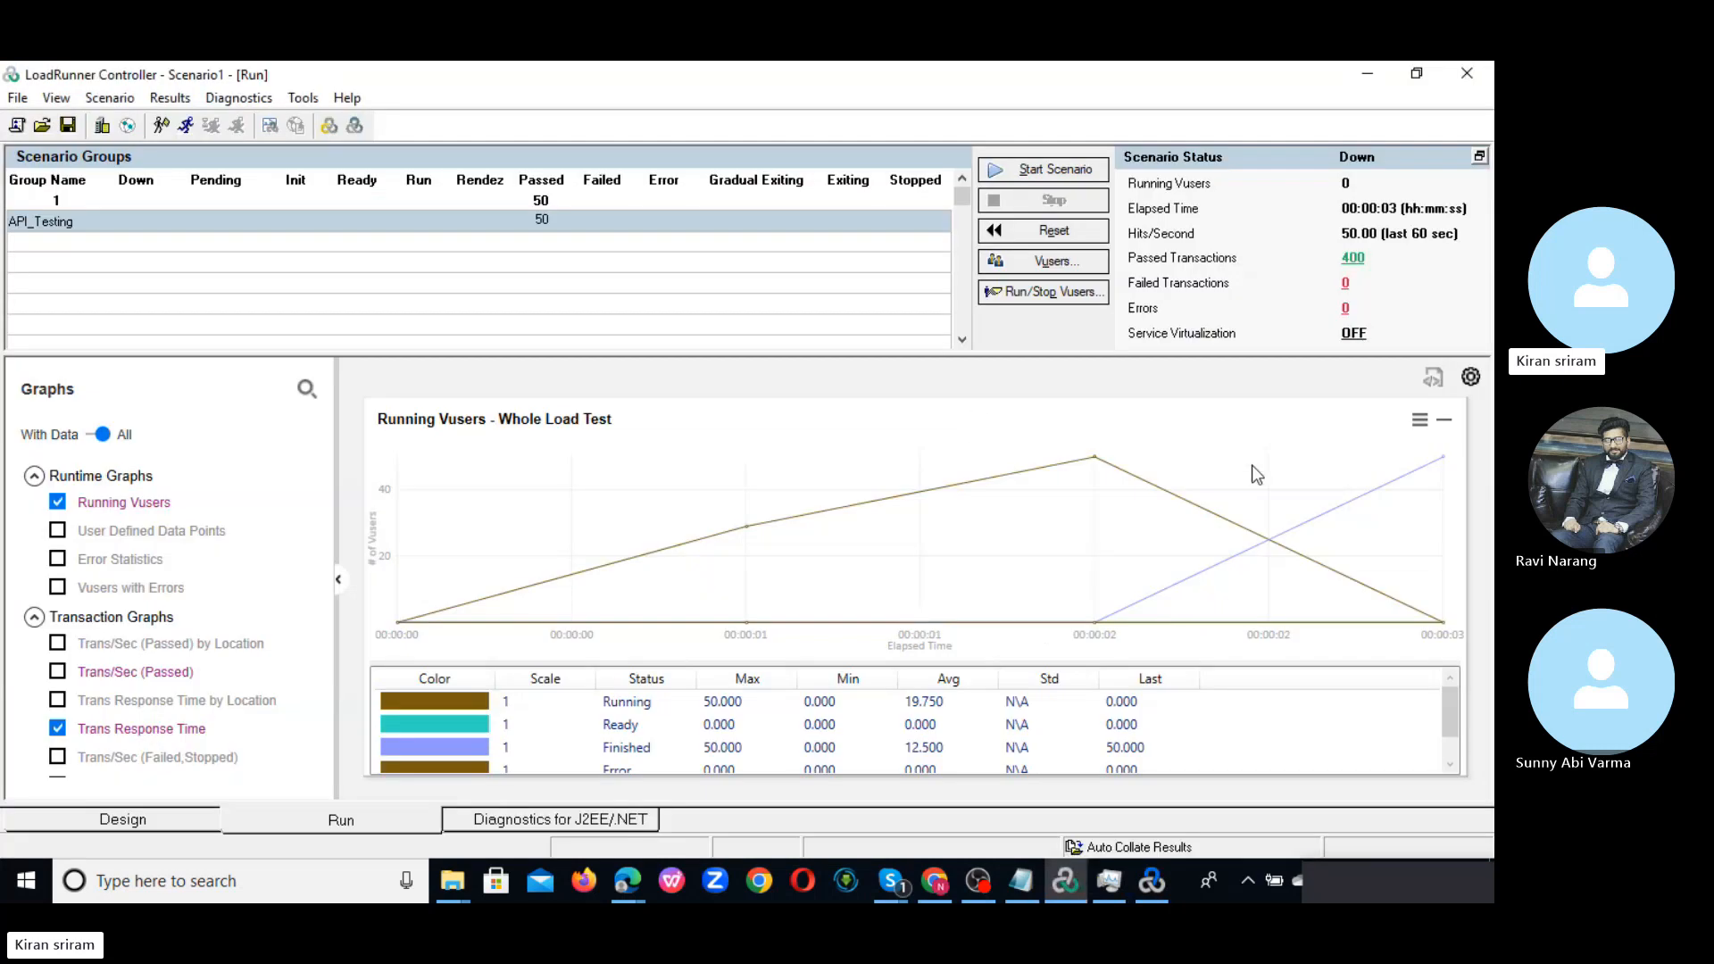
pyautogui.hotkey('alt', 'Tab')
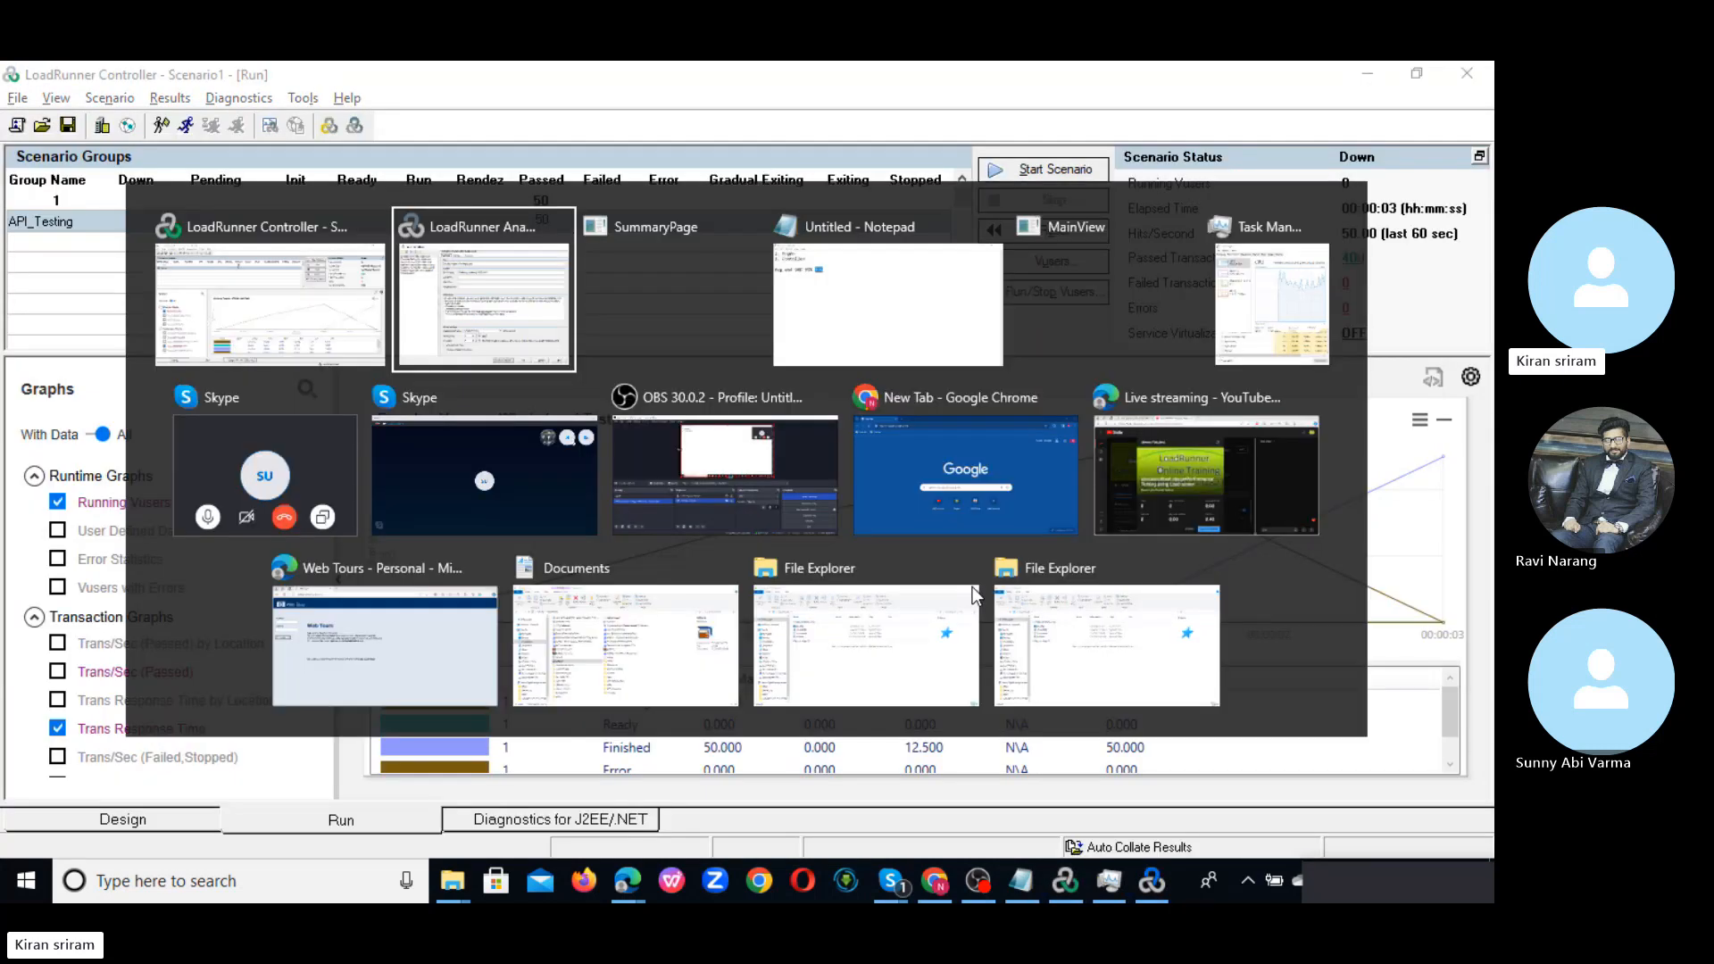
pyautogui.hotkey('alt', 'shift', 'Tab')
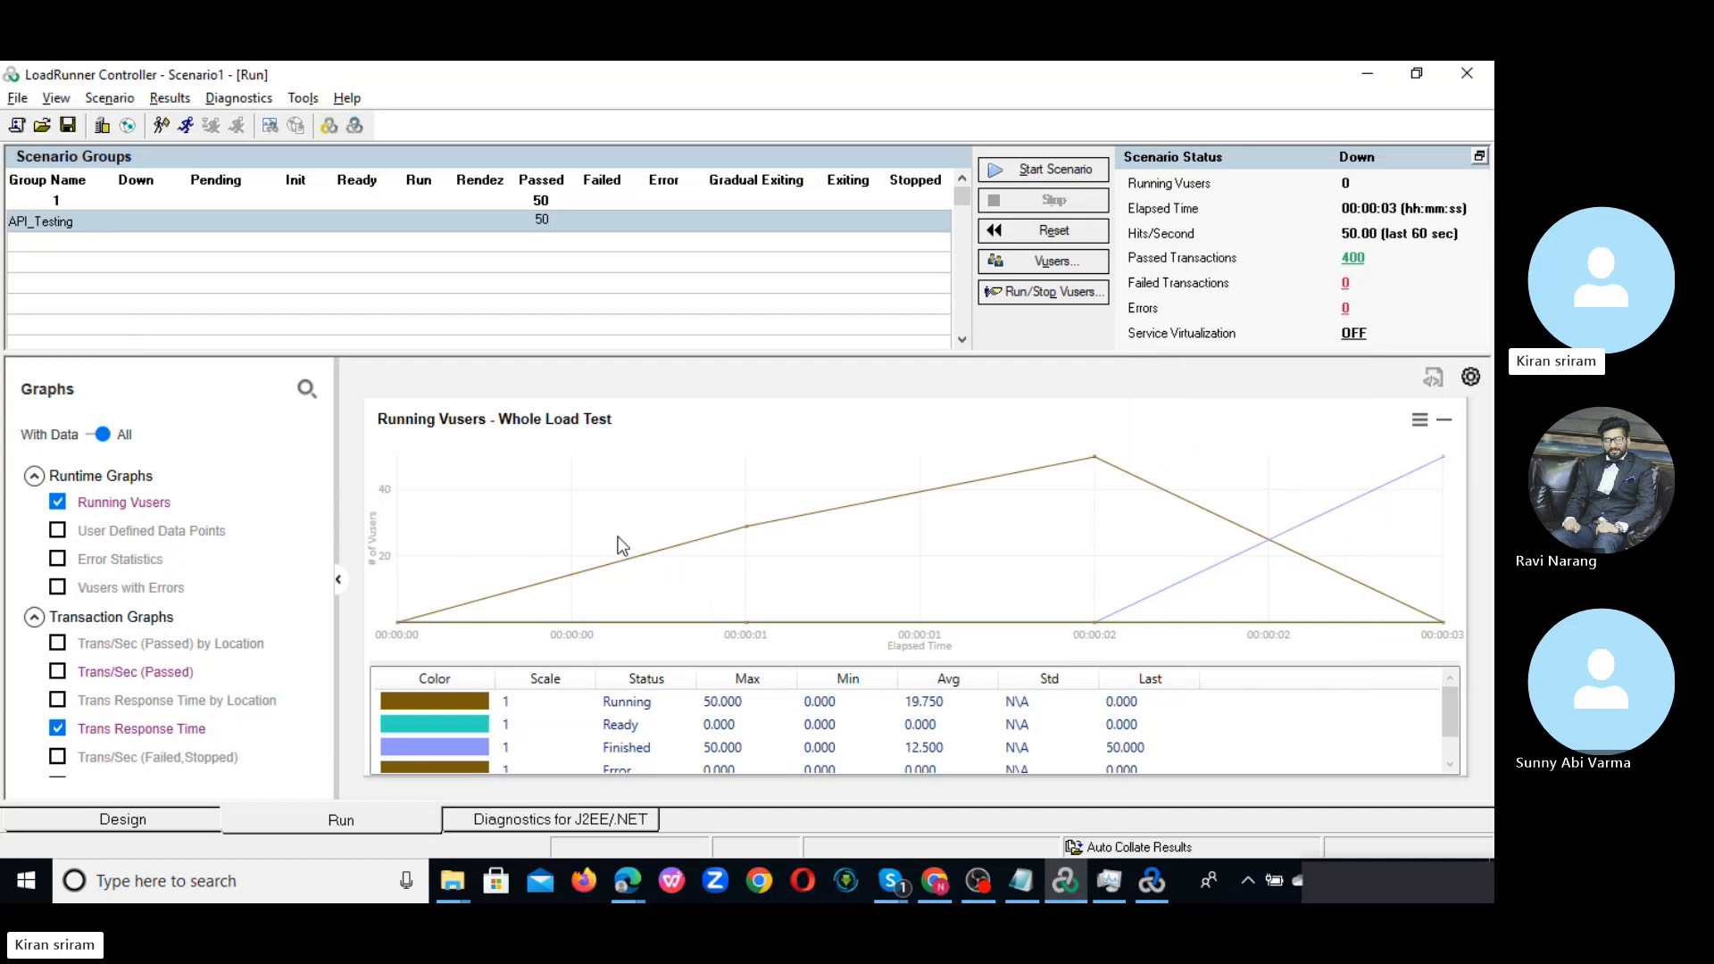
pyautogui.hotkey('alt', 'Tab')
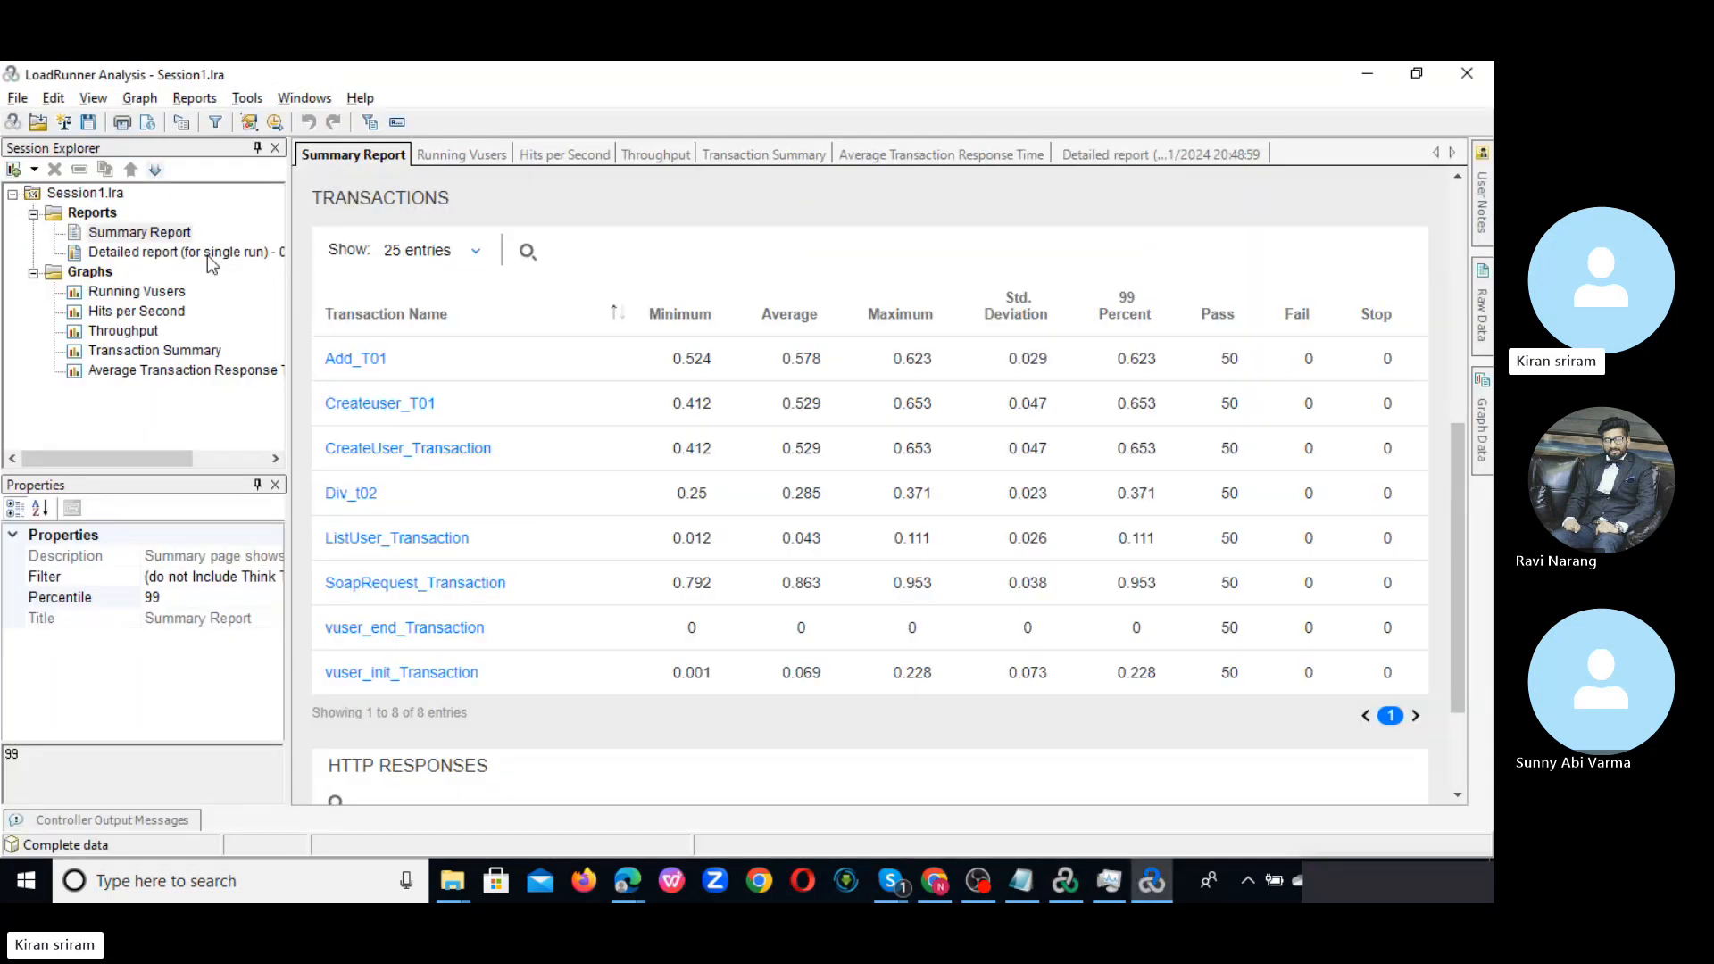
# - Open the detailed single-run report and examine its Transaction Summary graph and Average Transaction Response Time graph and table on the last pages
pyautogui.click(201, 254)
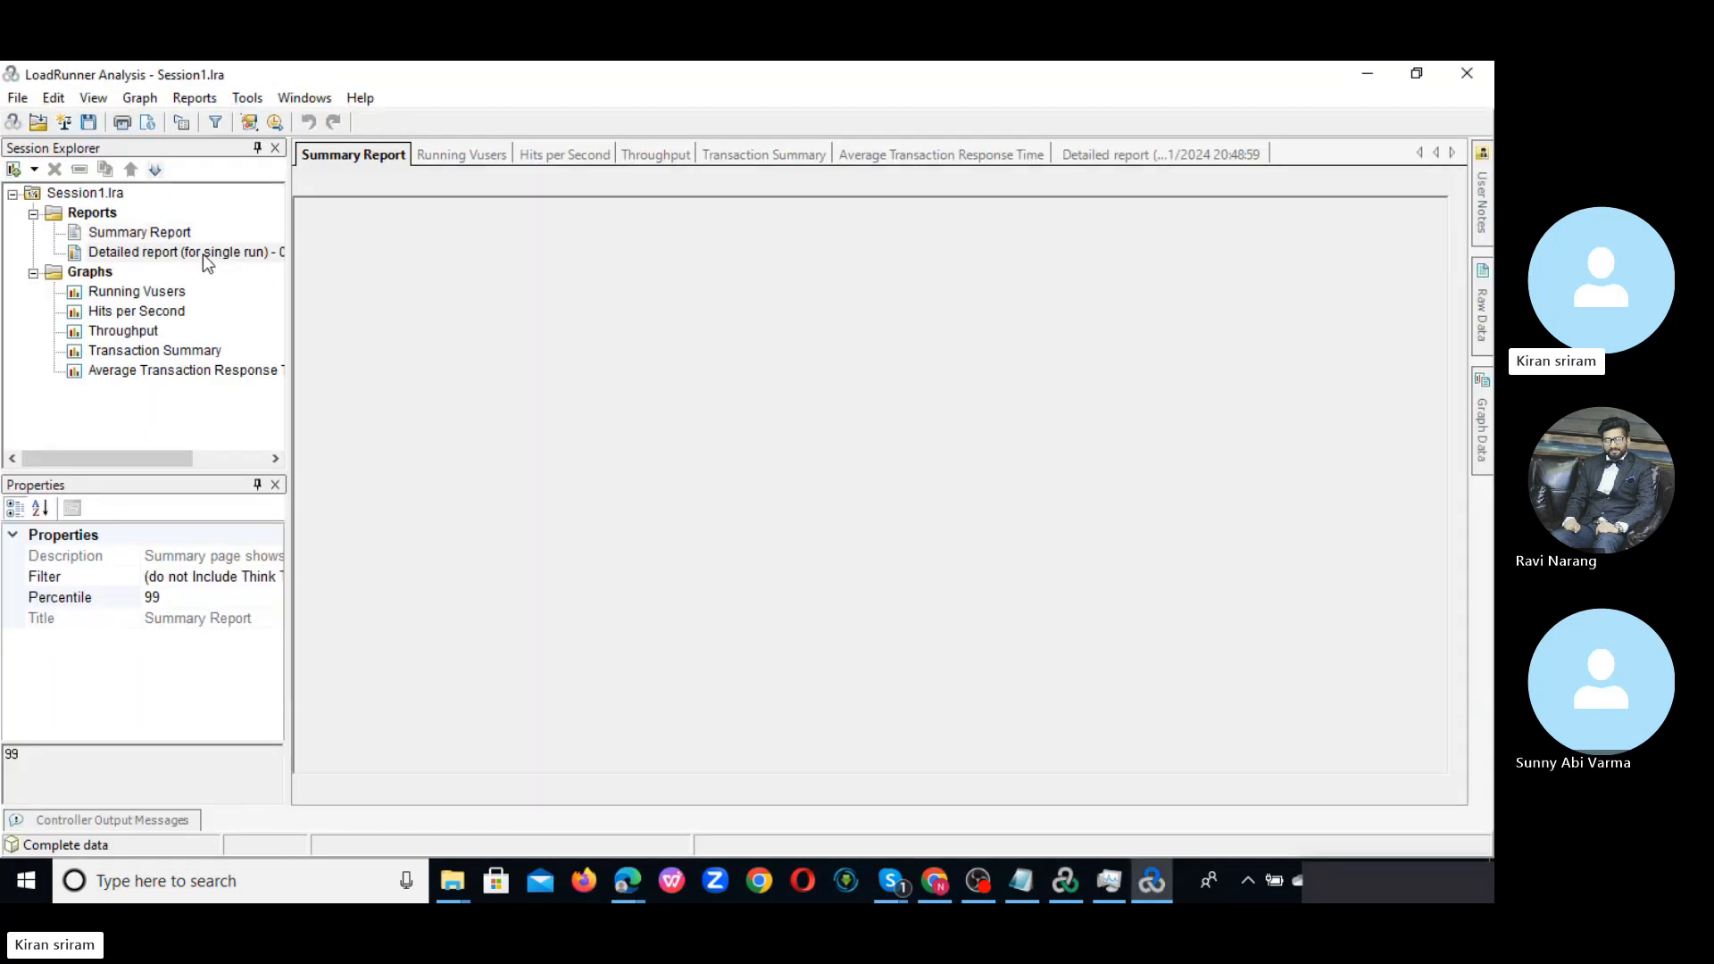
pyautogui.moveTo(1455, 318); pyautogui.dragTo(1449, 639)
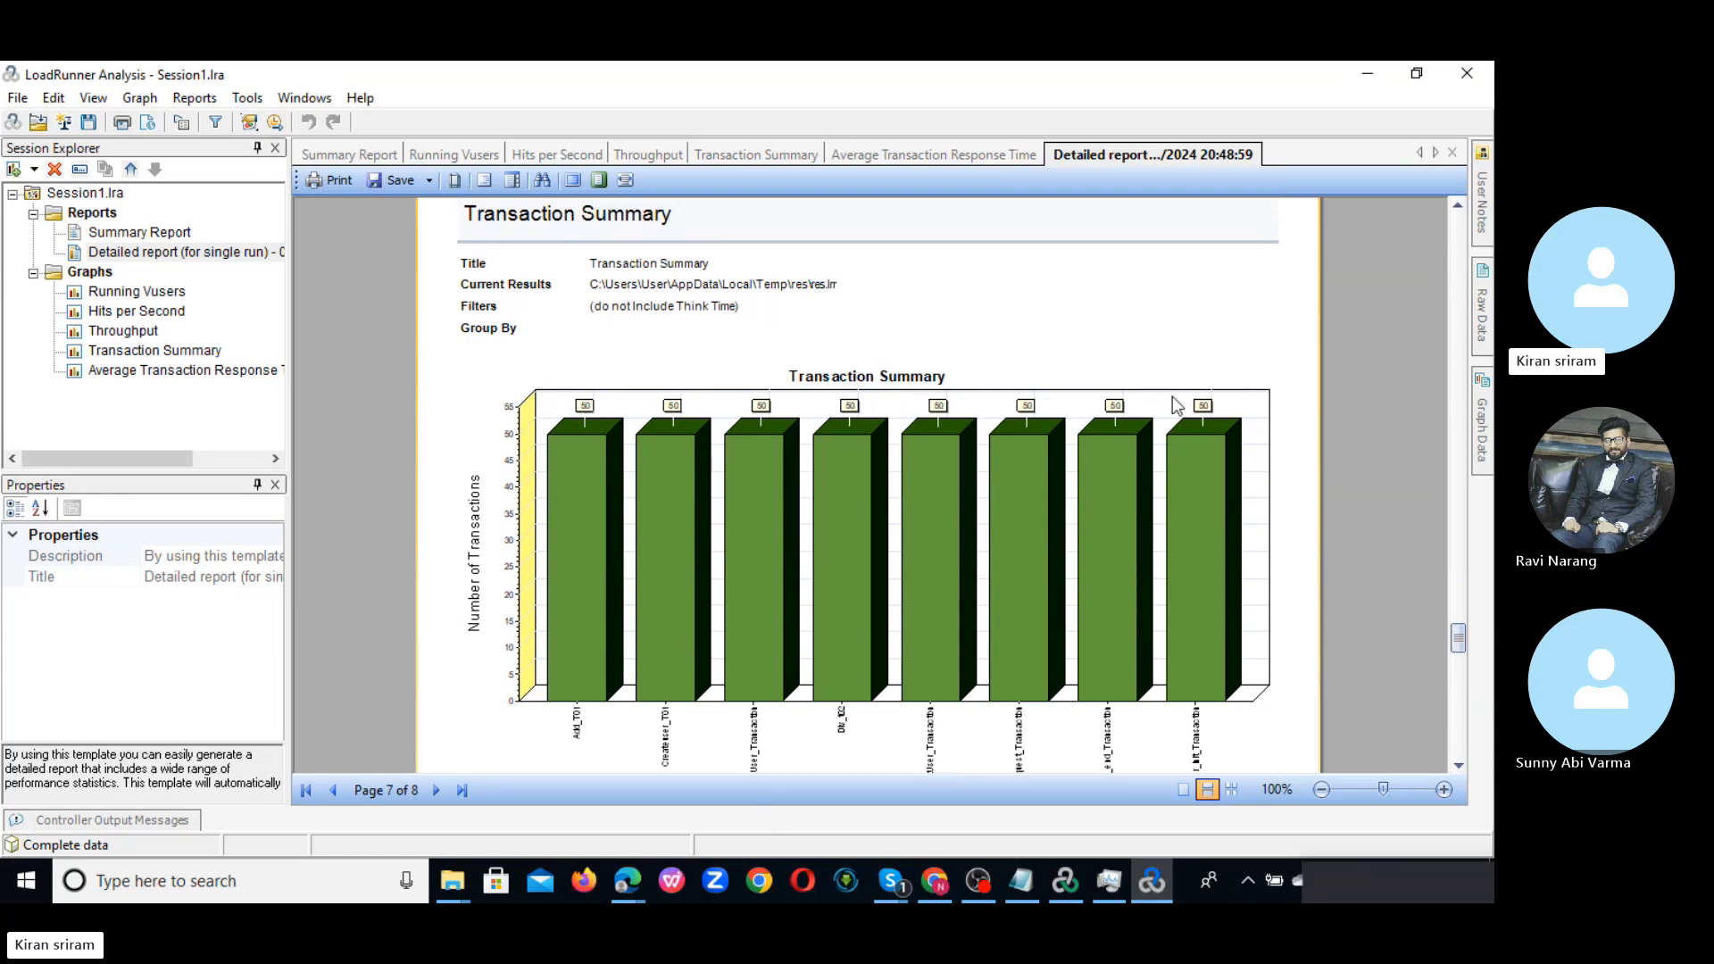
pyautogui.click(1459, 766)
pyautogui.scroll(-6, 1460, 766)
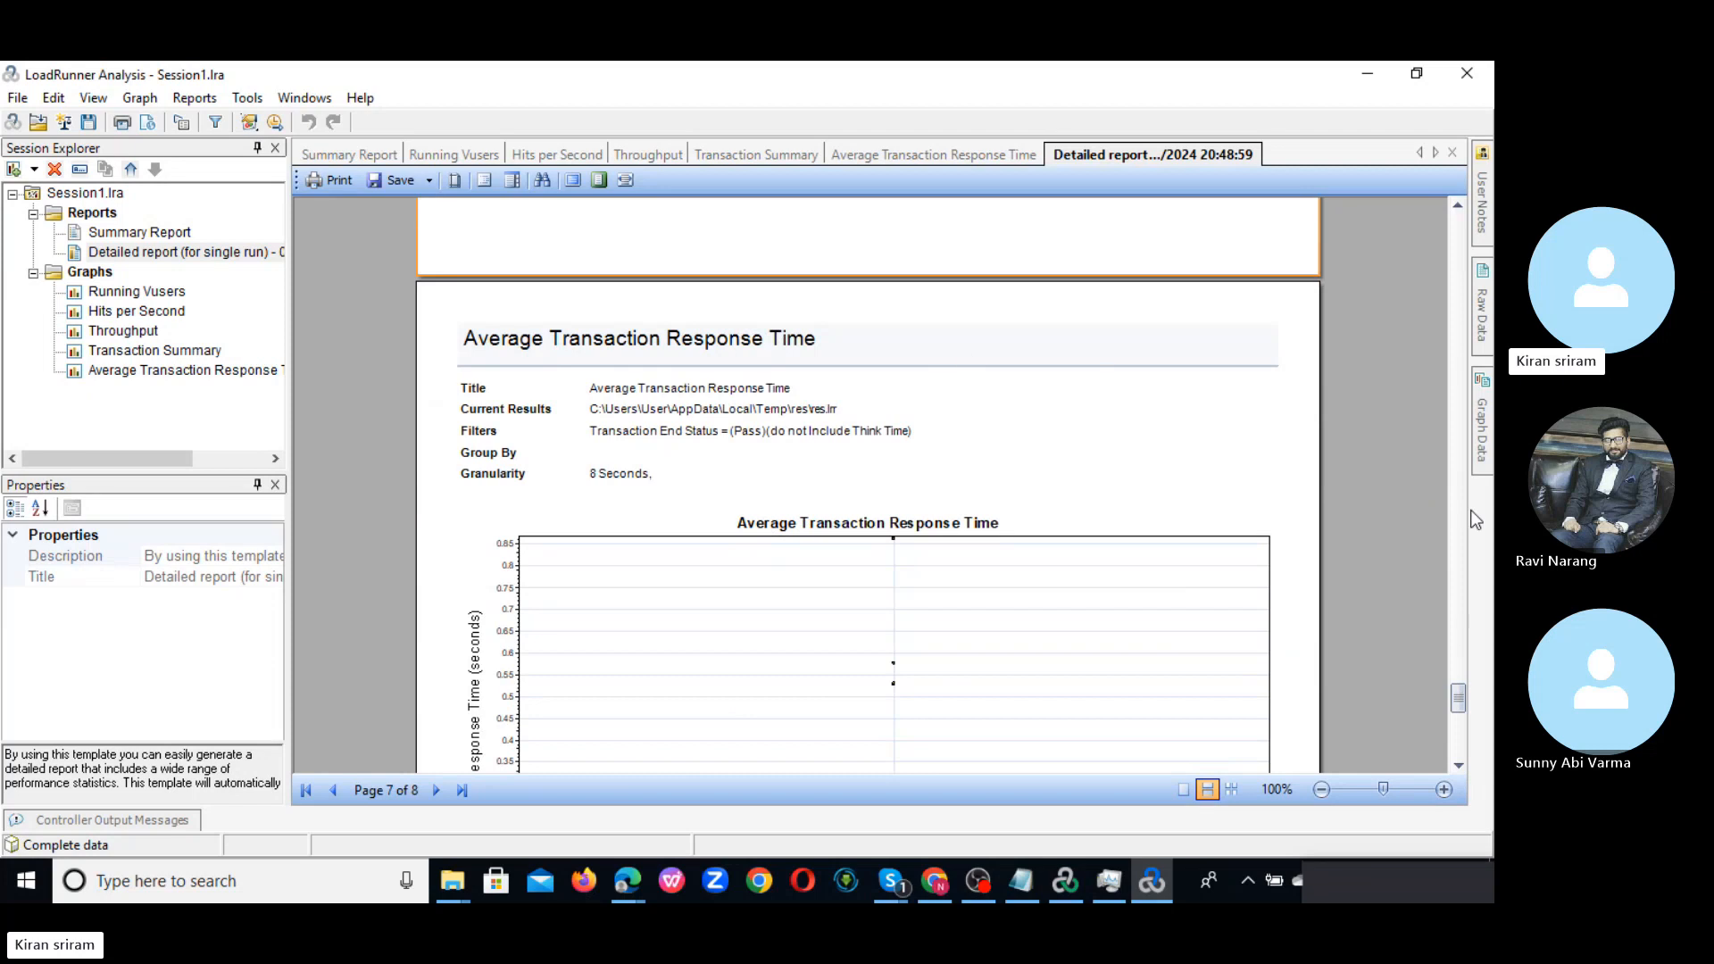
pyautogui.click(1459, 766)
pyautogui.scroll(-5, 1458, 766)
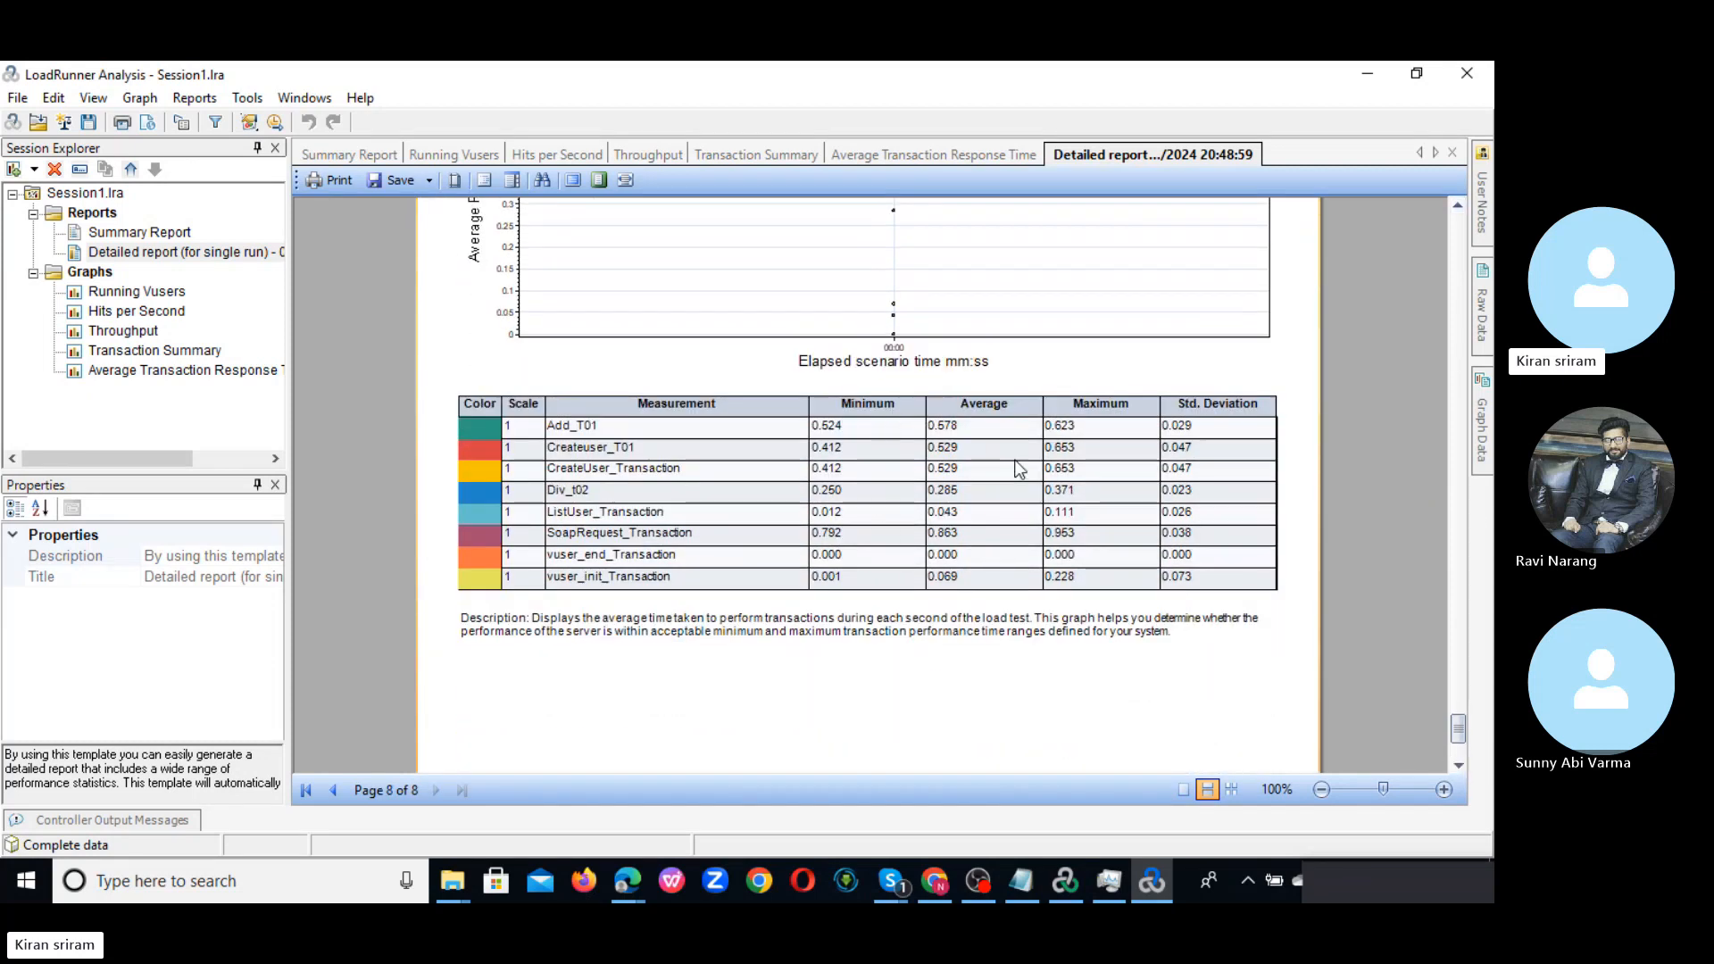
pyautogui.click(1454, 764)
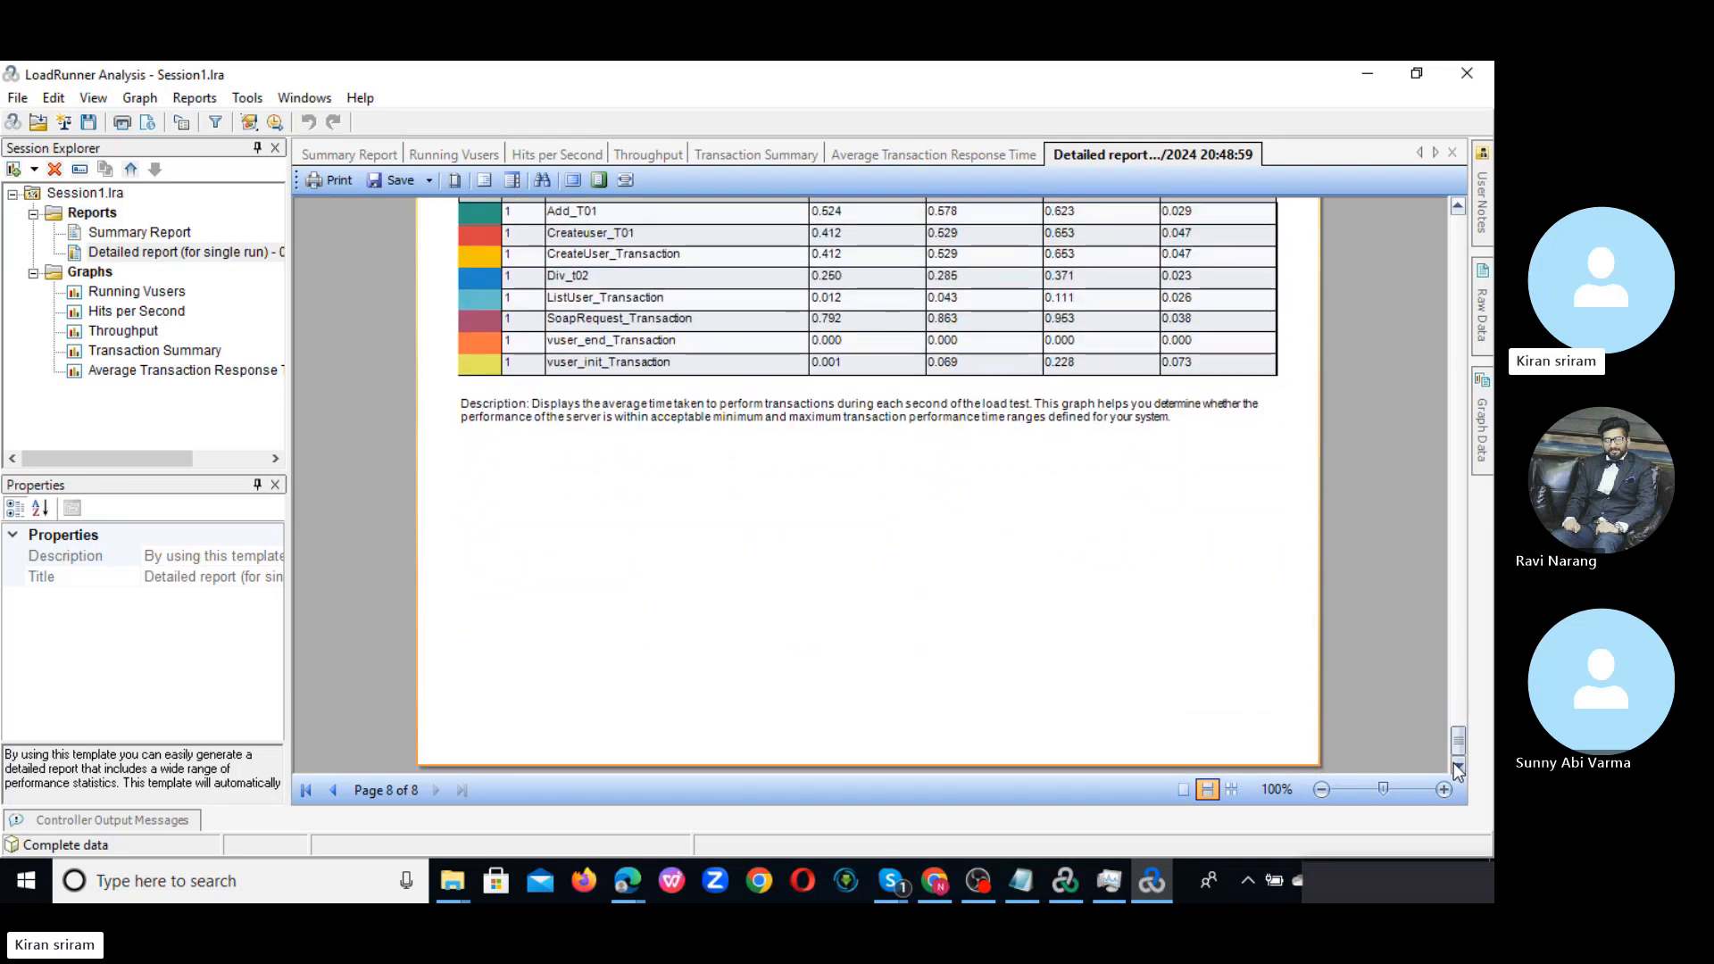
# - Go back to the detailed report's second page and examine the Performance Overview, HTTP Responses Summary and Transaction Summary tables
pyautogui.moveTo(1458, 739); pyautogui.dragTo(1441, 288)
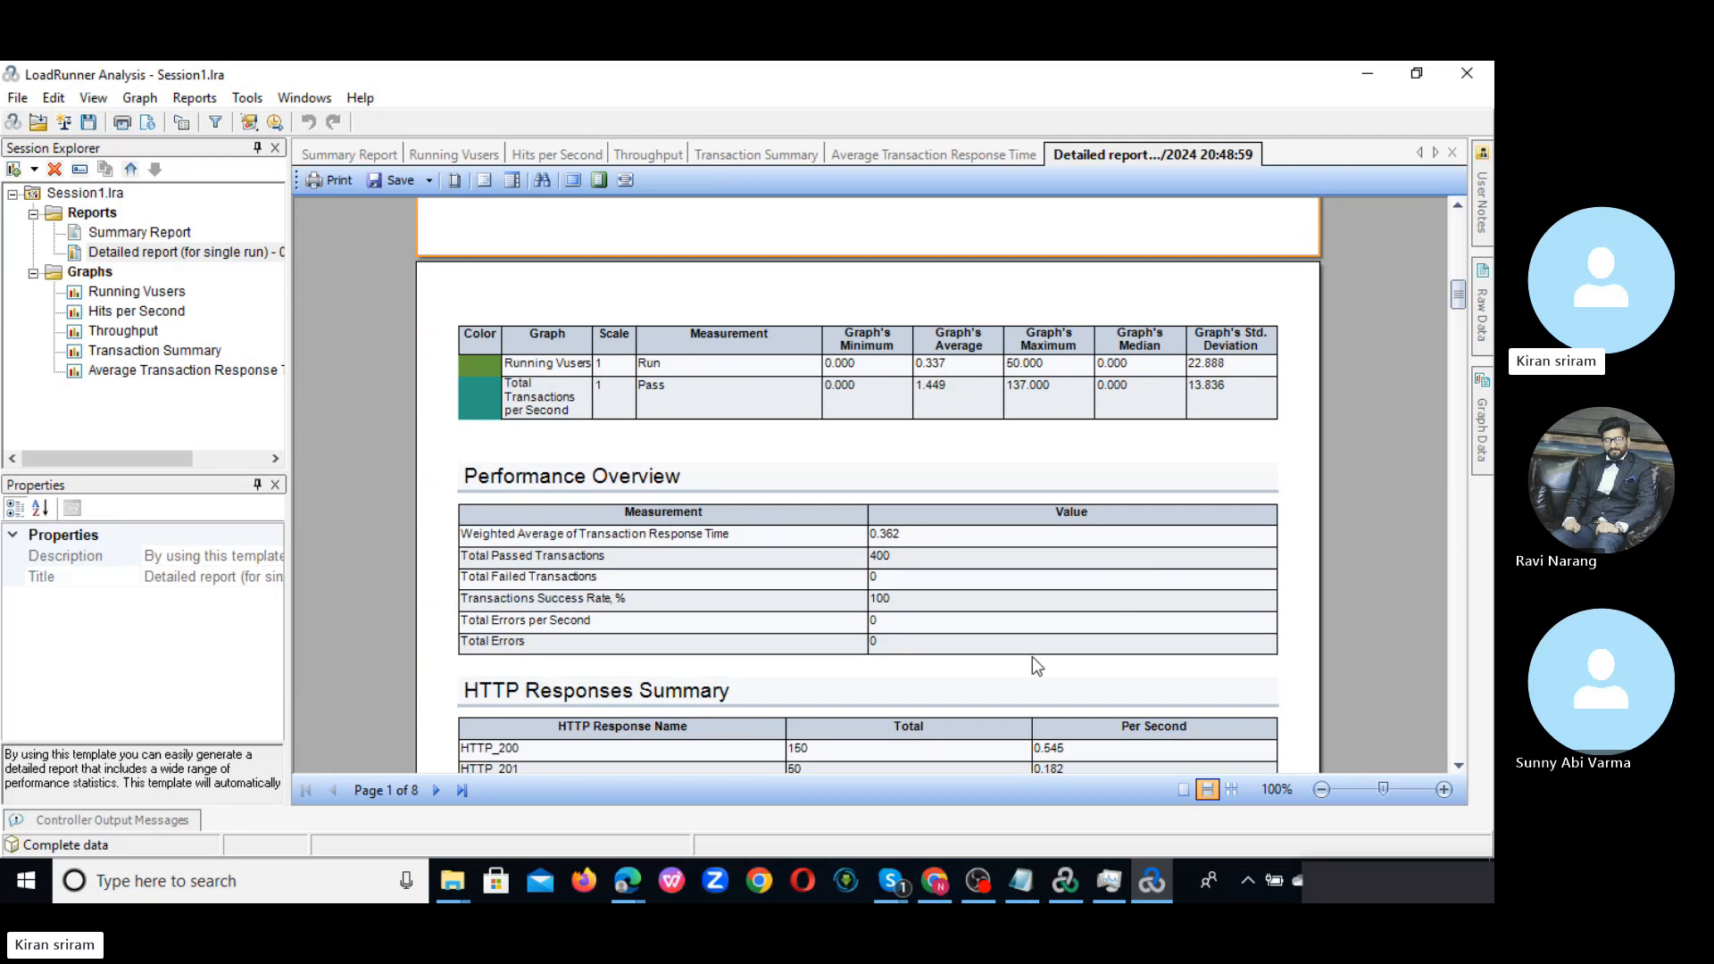
pyautogui.moveTo(1459, 289); pyautogui.dragTo(1459, 296)
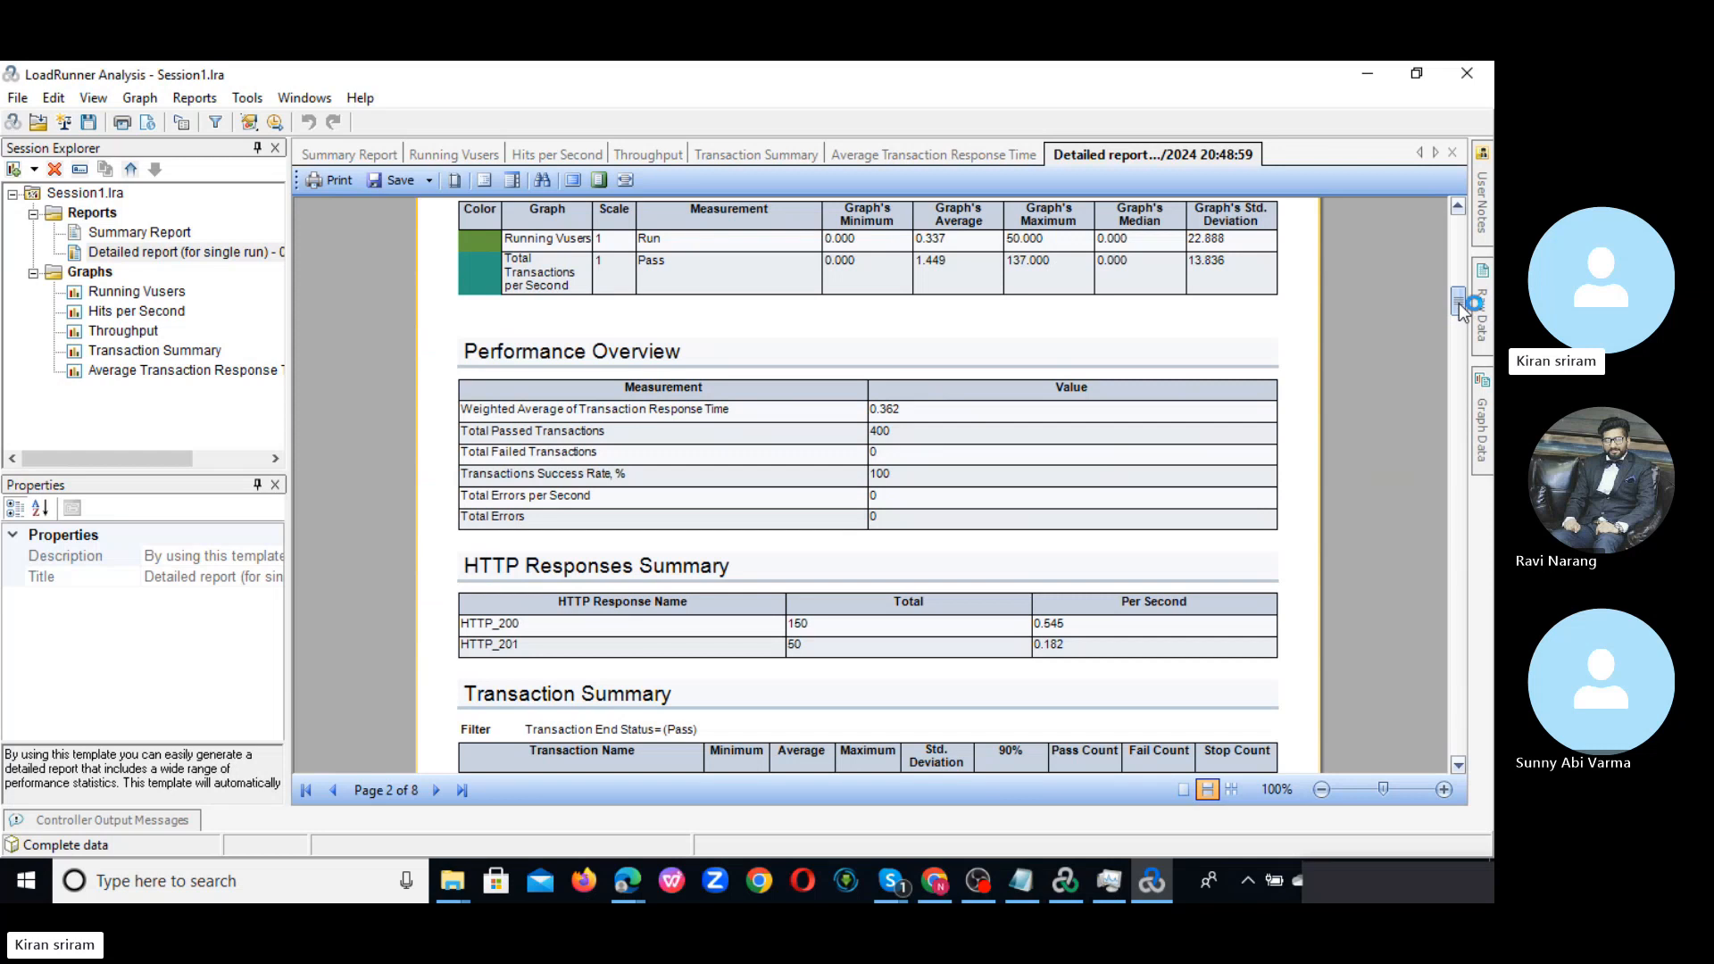
pyautogui.scroll(-4, 1455, 325)
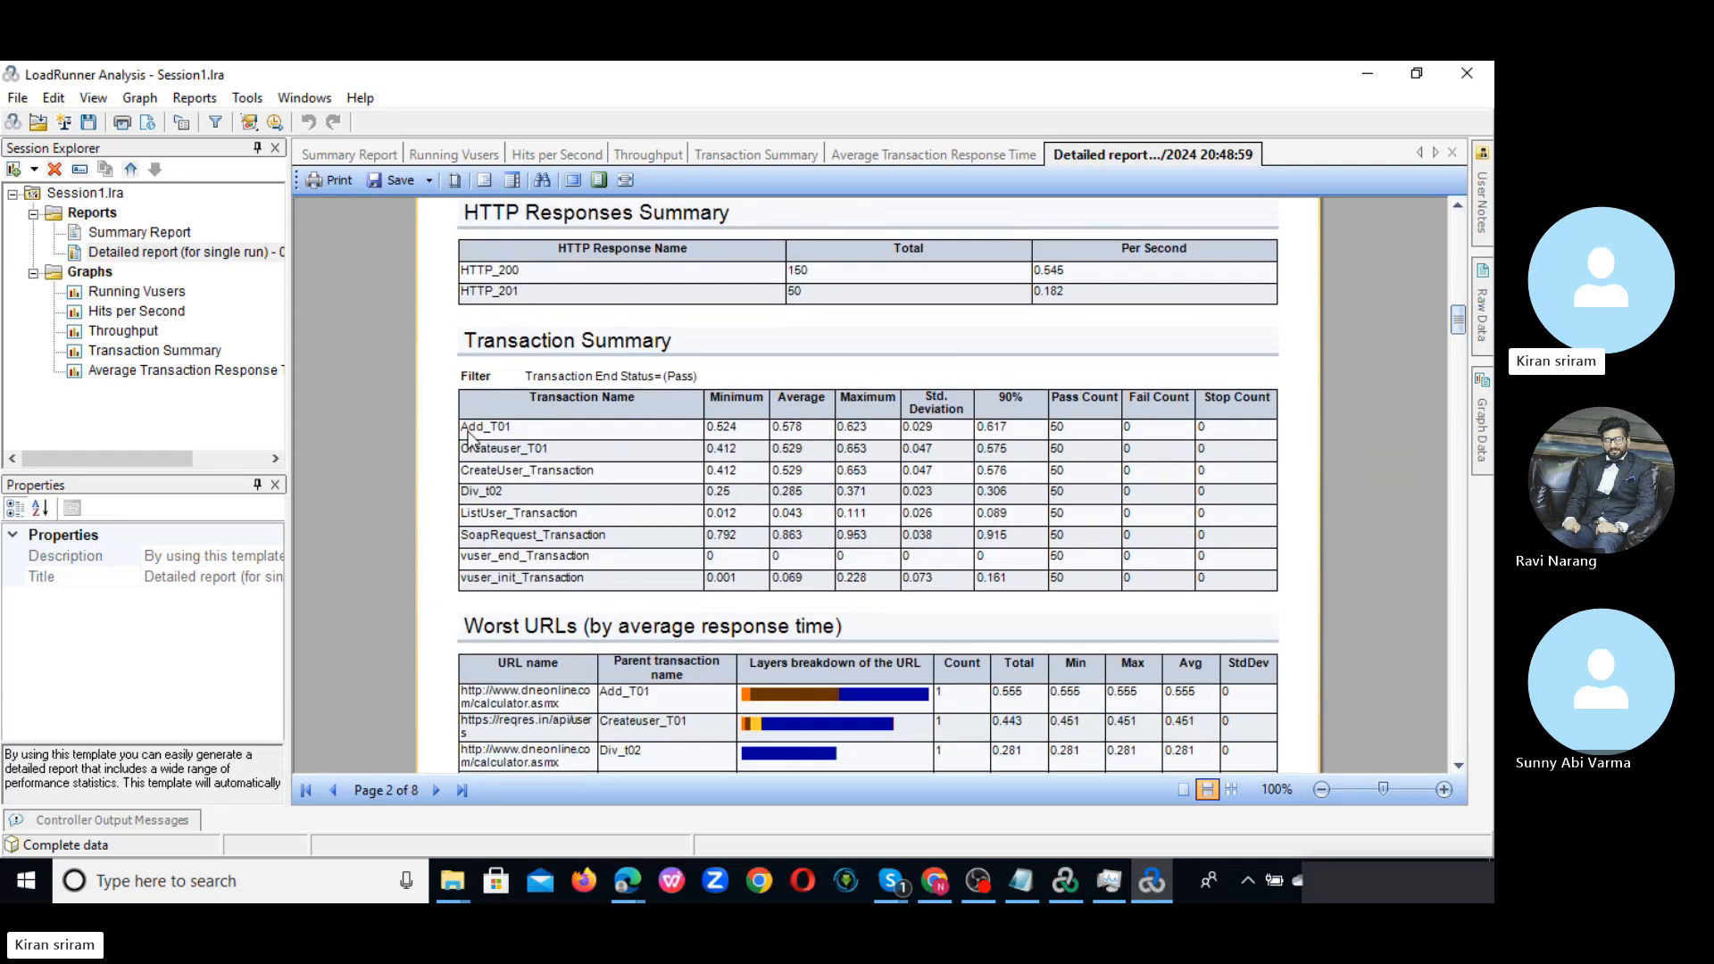
pyautogui.scroll(1, 786, 357)
pyautogui.scroll(-1, 1078, 526)
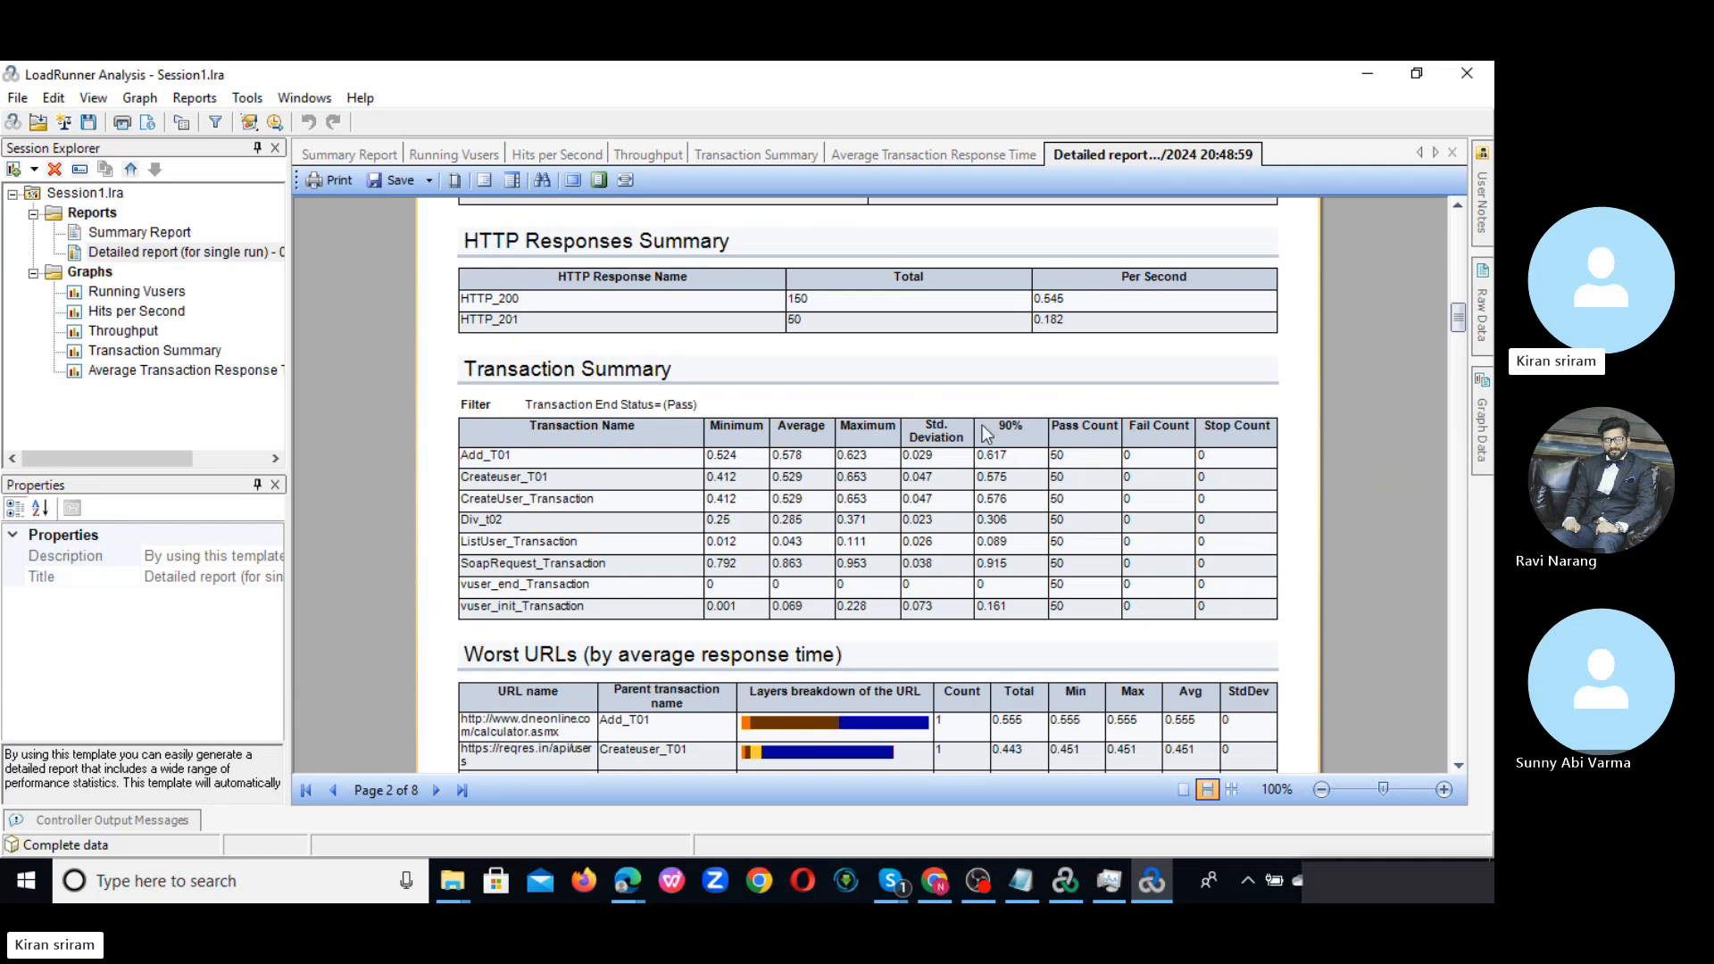
# - Review the detailed report's URL breakdown tables and Running Vusers and Throughput pages, ending back at General Details on the first page
pyautogui.click(1458, 765)
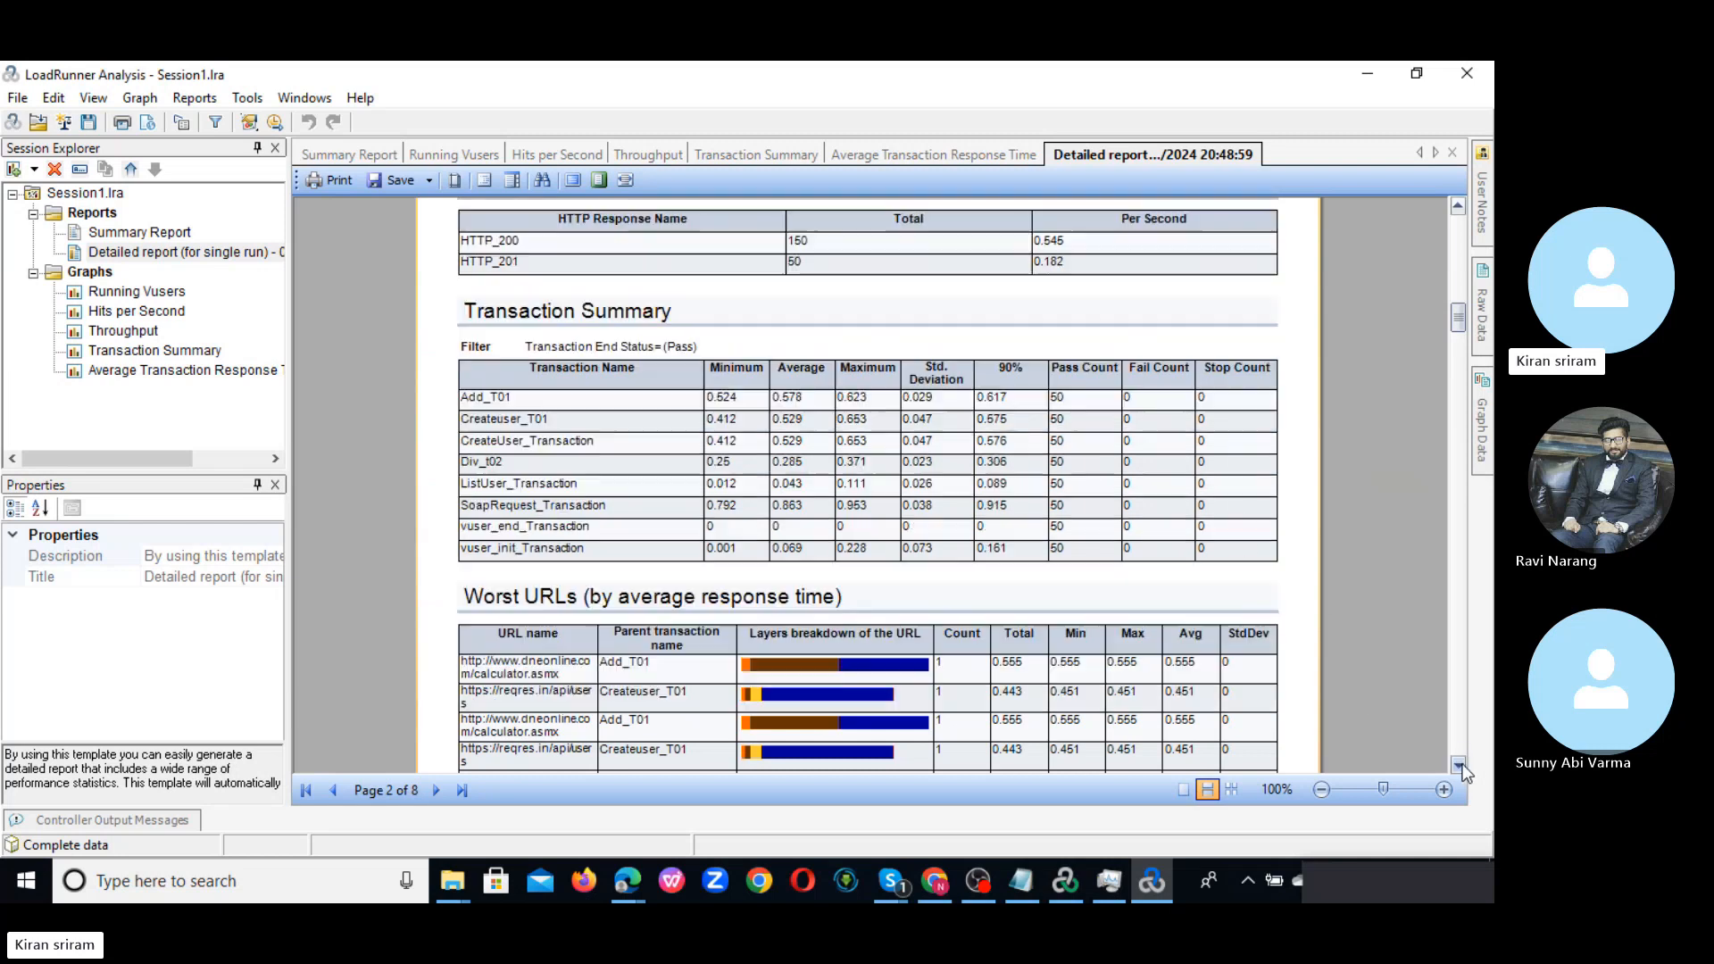
pyautogui.click(1462, 765)
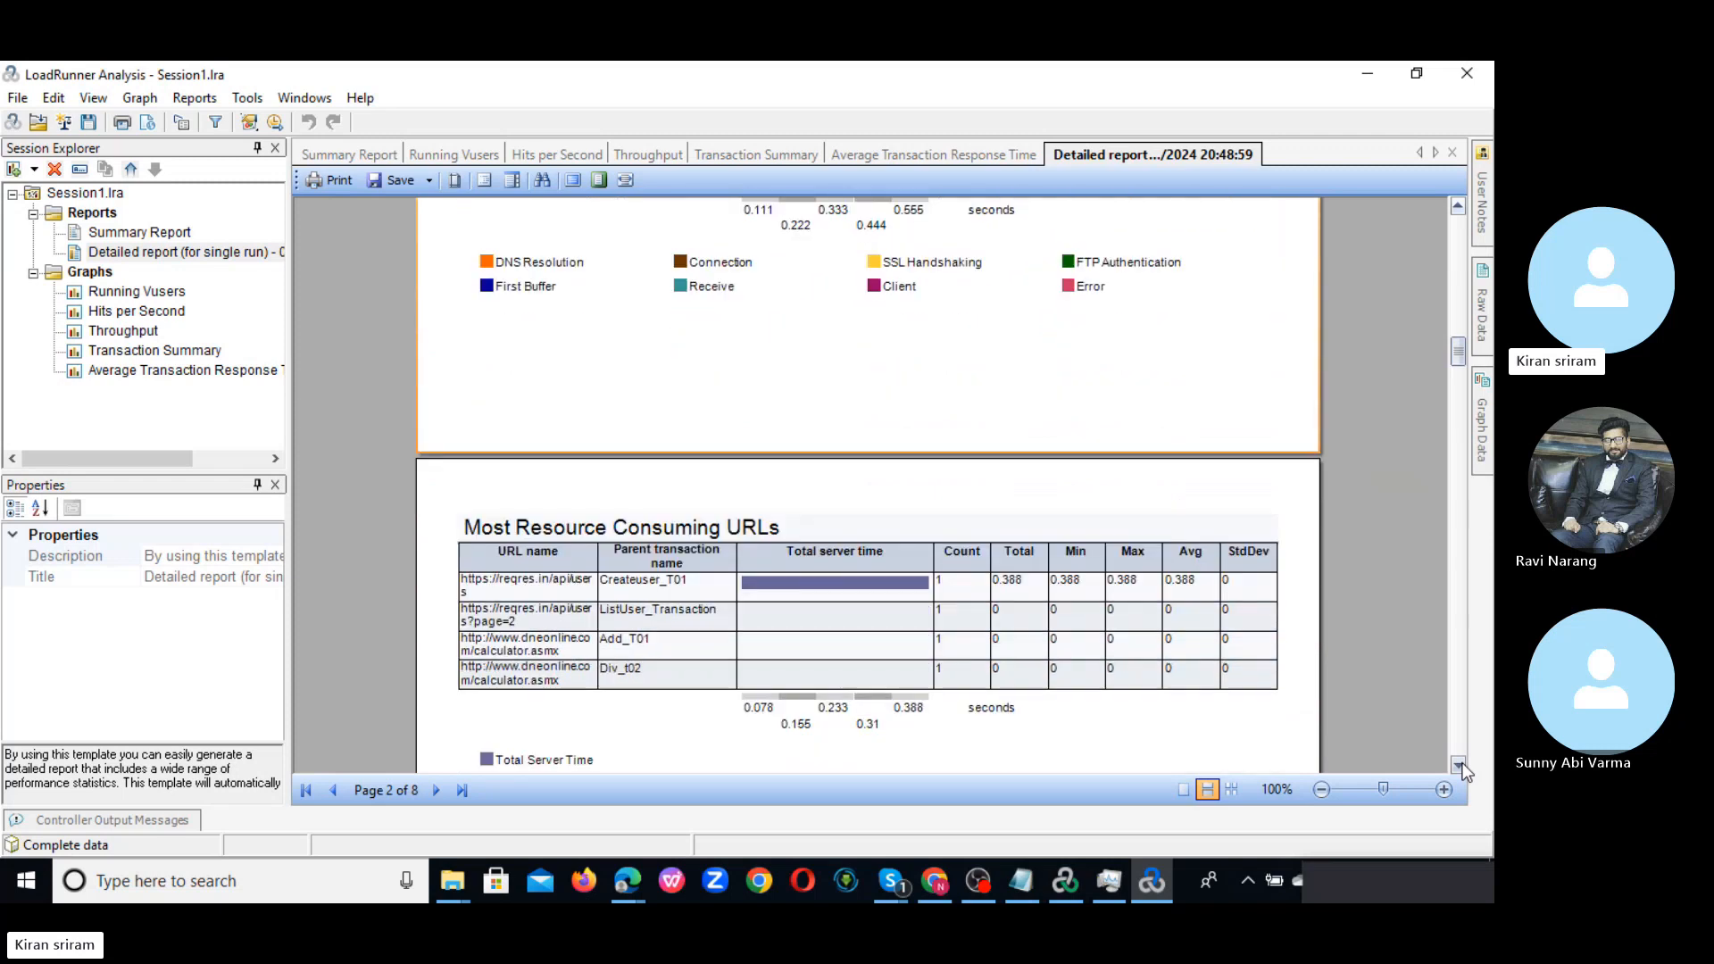
pyautogui.click(1462, 765)
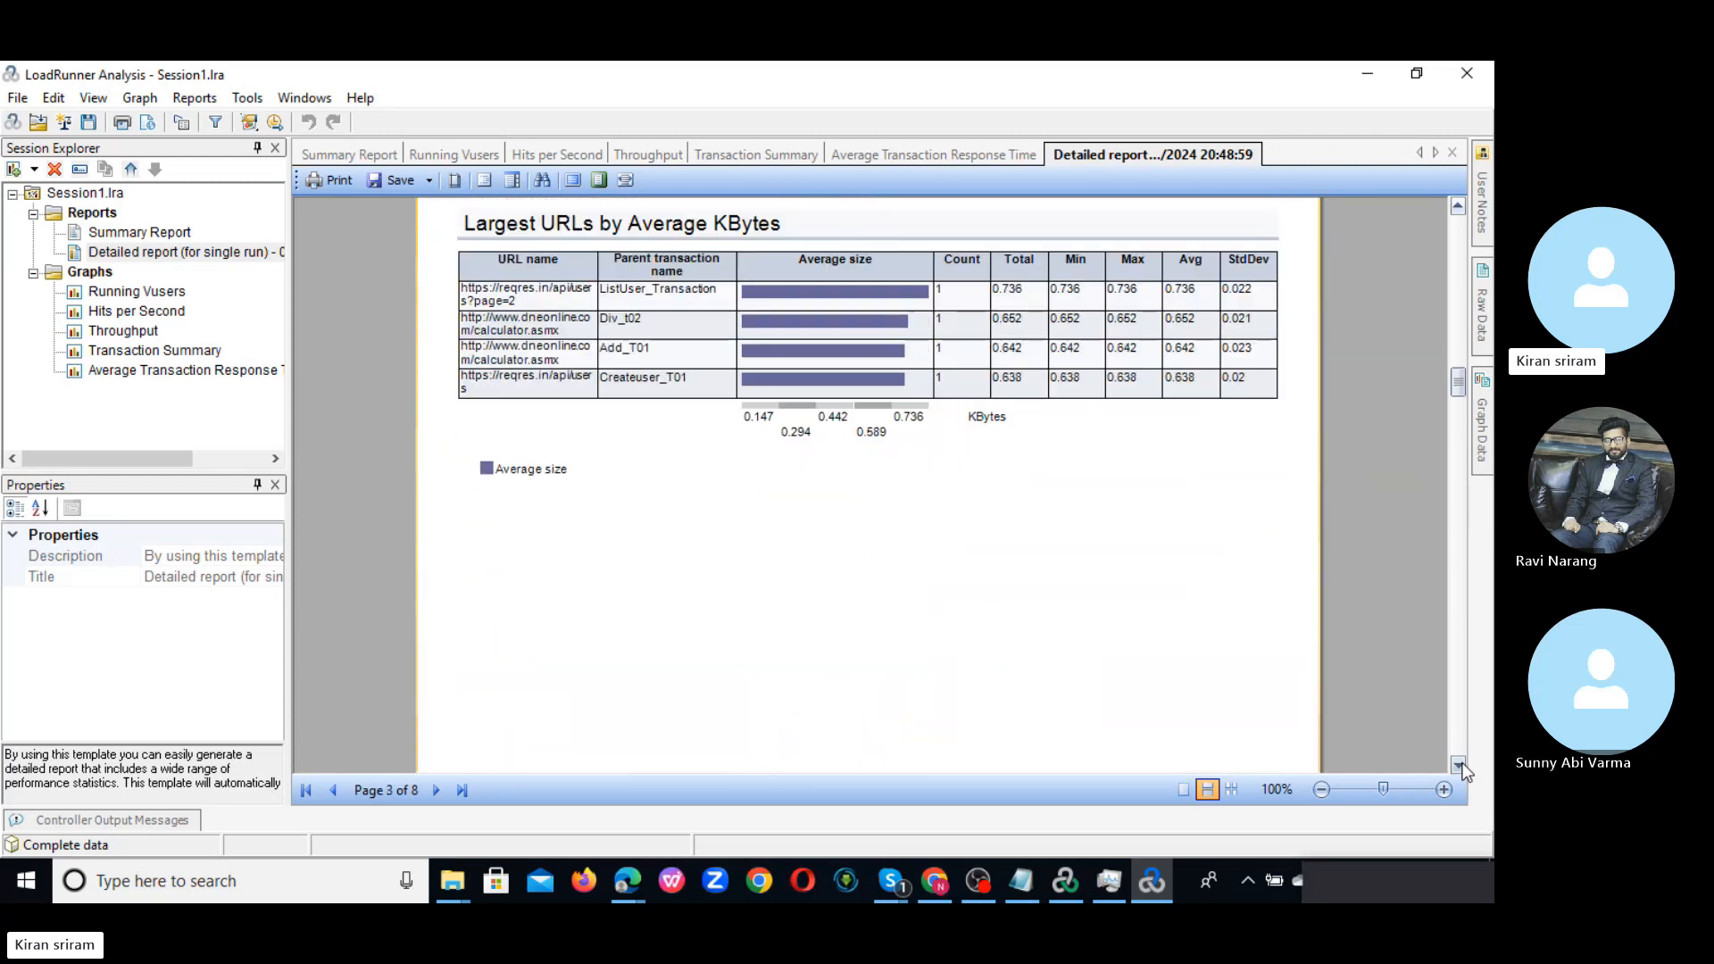
pyautogui.click(1462, 765)
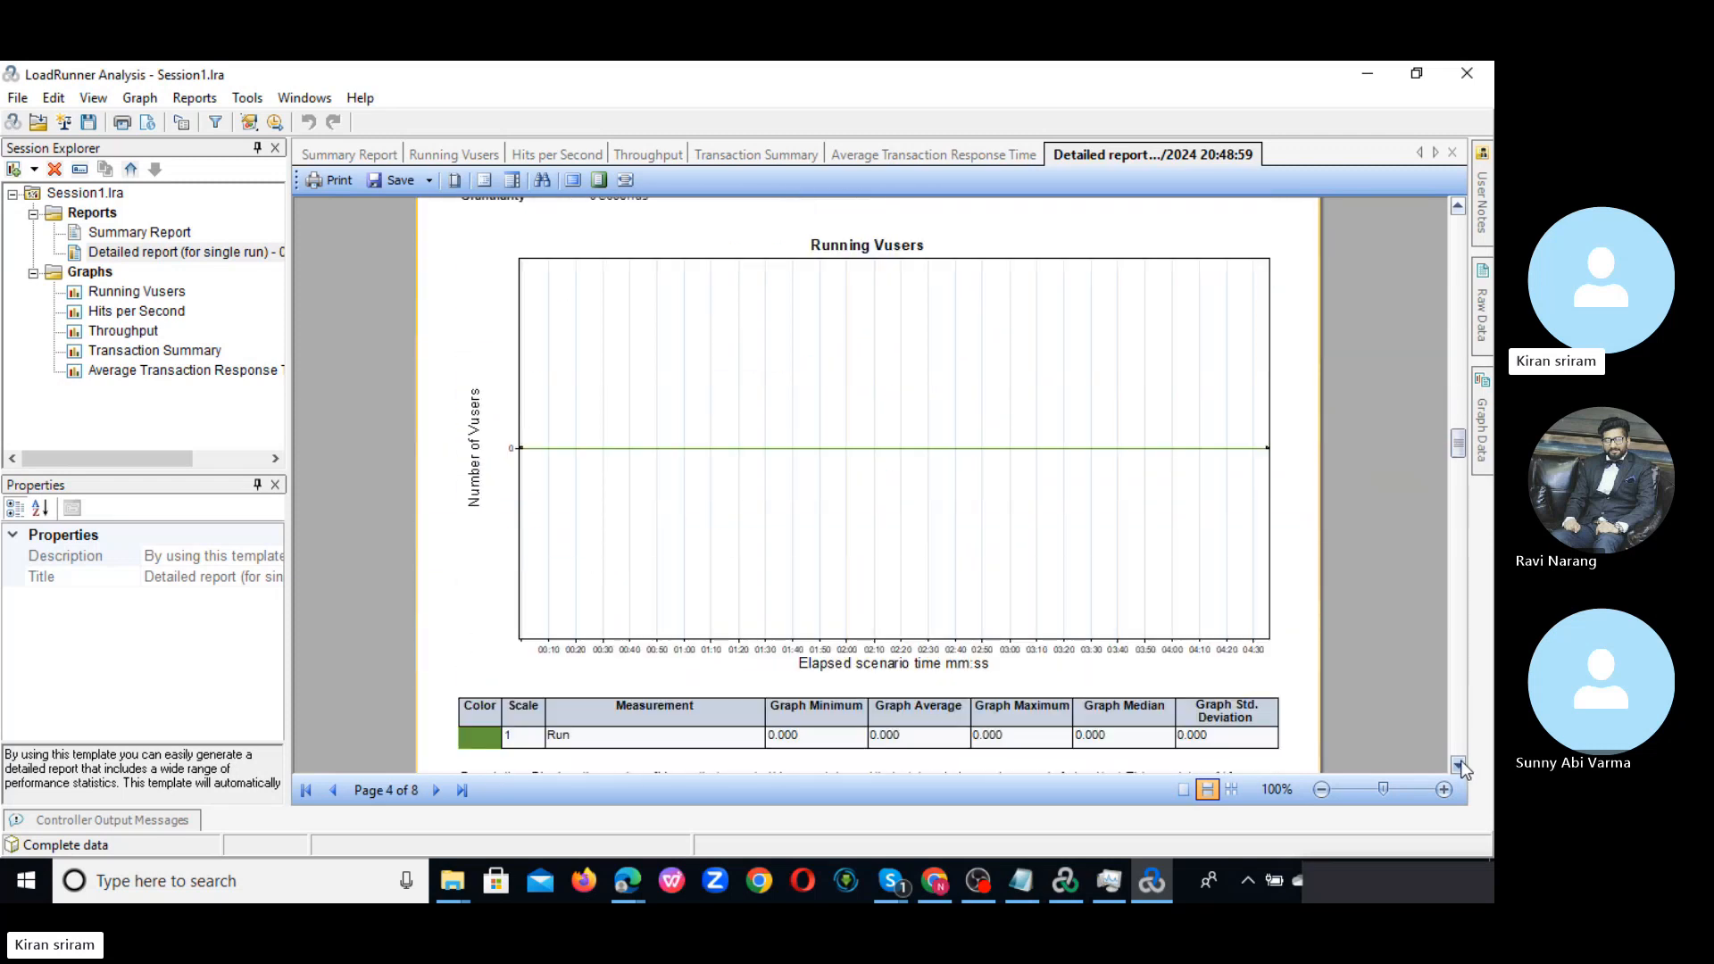
pyautogui.moveTo(1454, 443); pyautogui.dragTo(1447, 548)
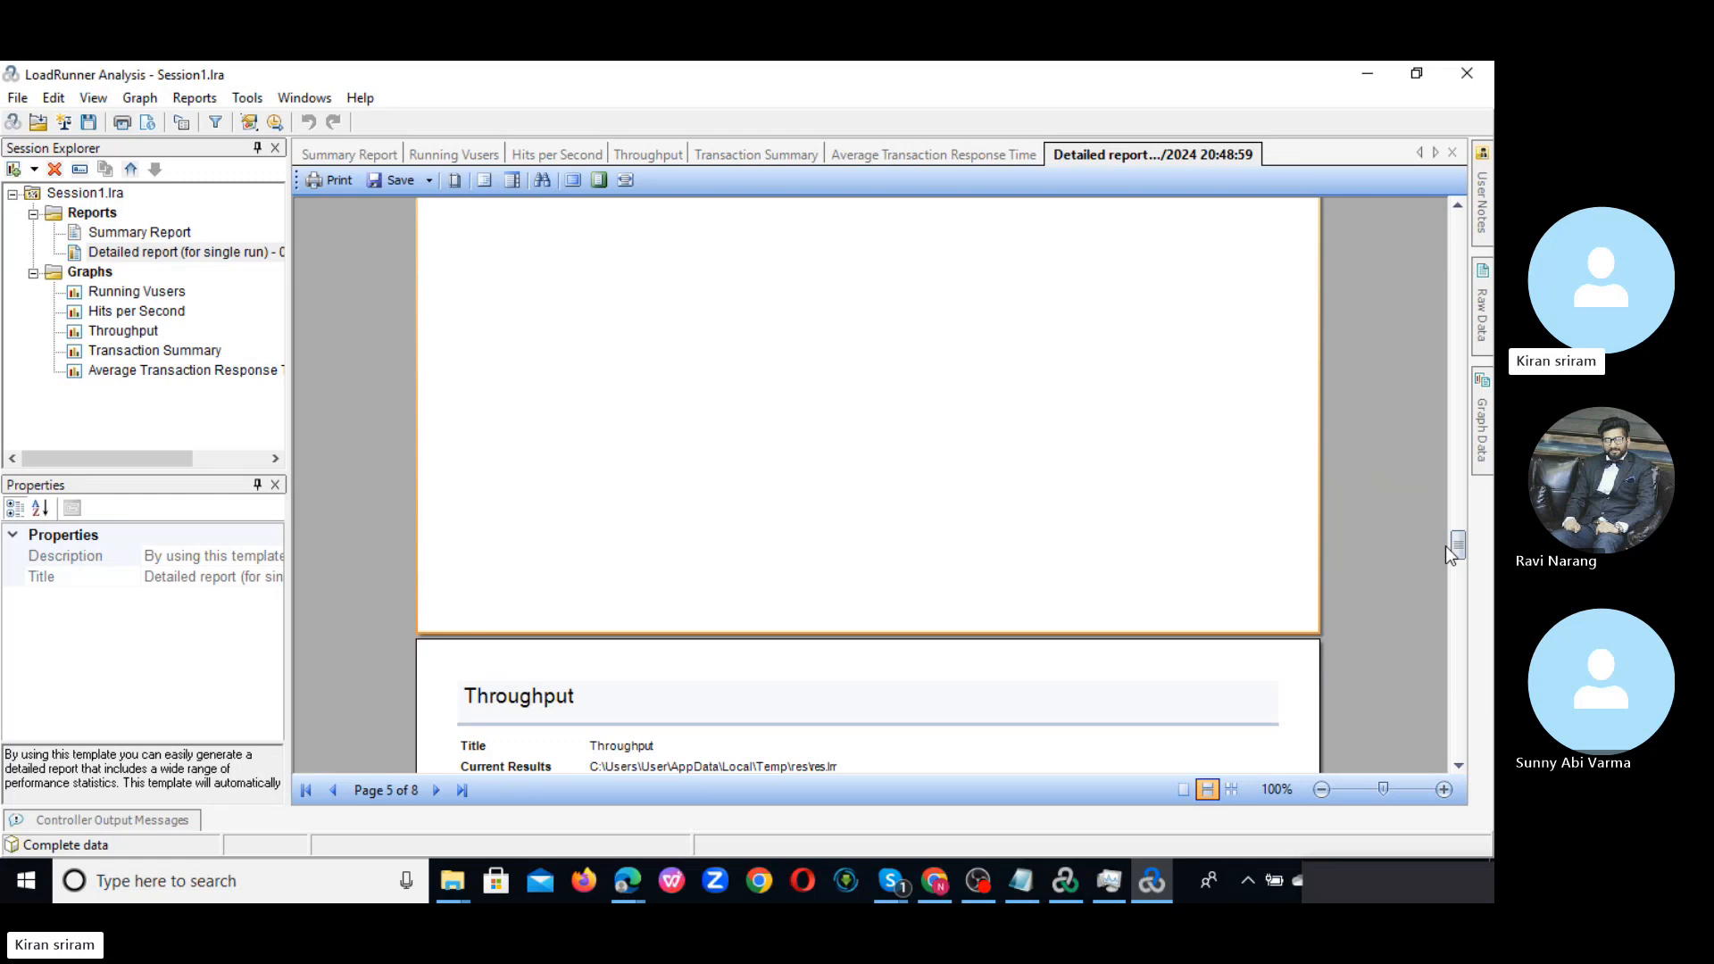
pyautogui.moveTo(1458, 543); pyautogui.dragTo(1462, 228)
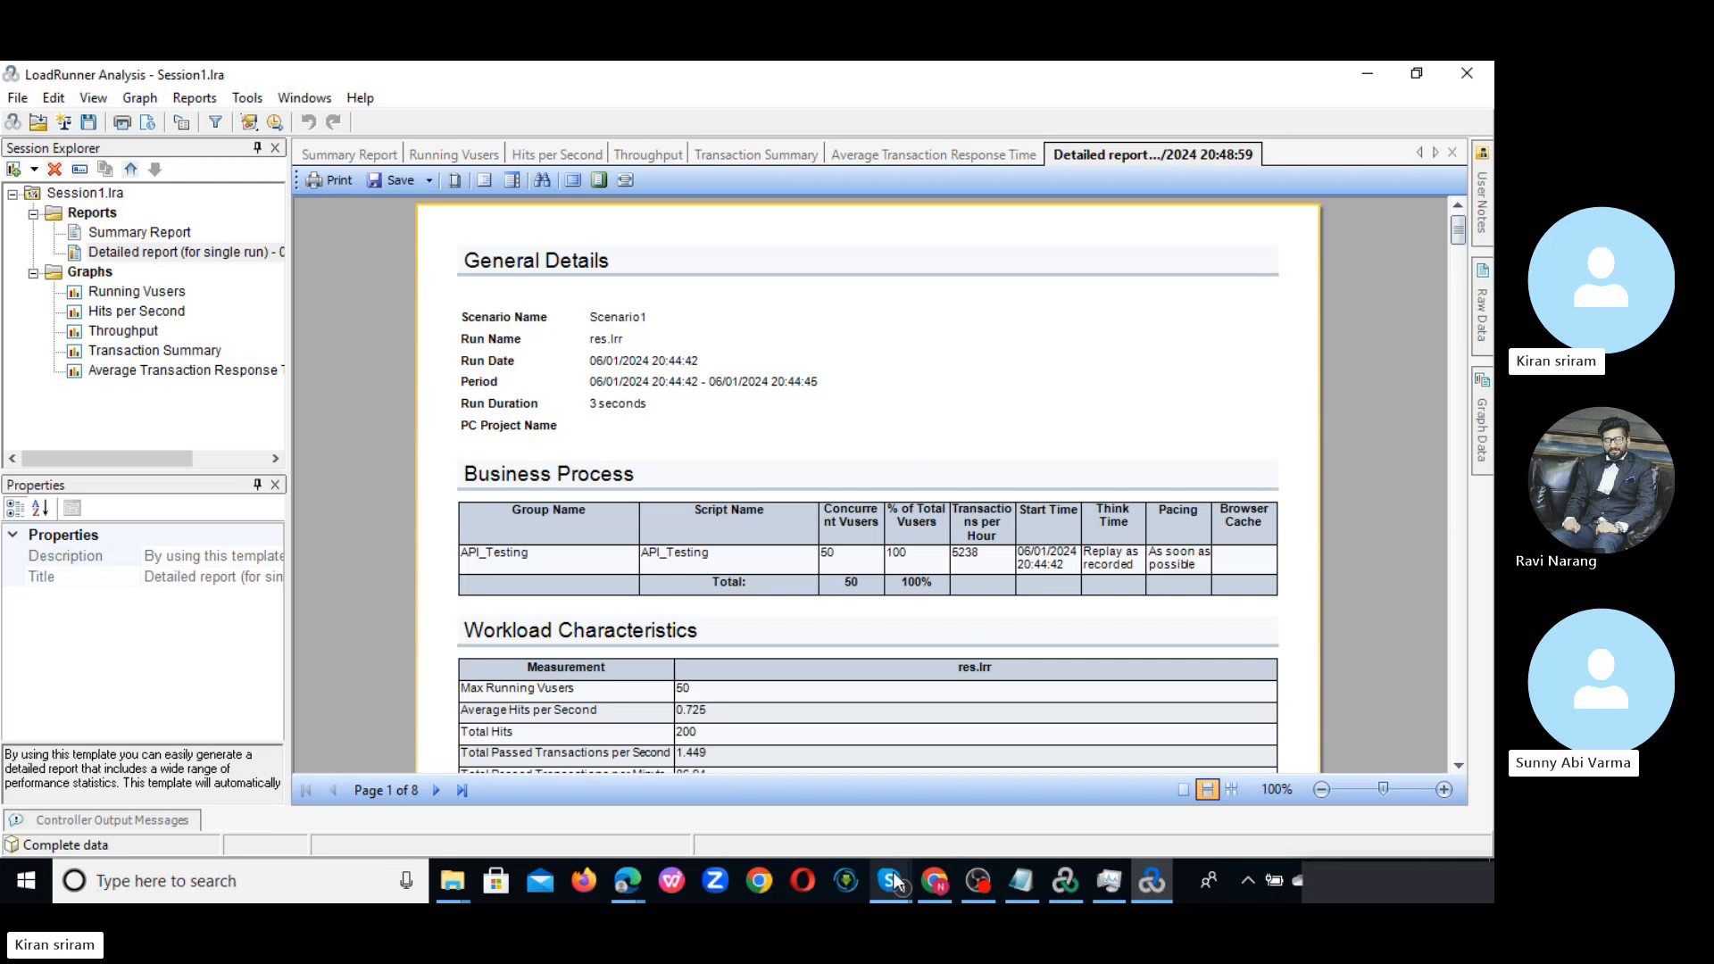
# - Switch from LoadRunner Analysis to the December PT call window in Skype
pyautogui.moveTo(892, 871)
pyautogui.click(843, 807)
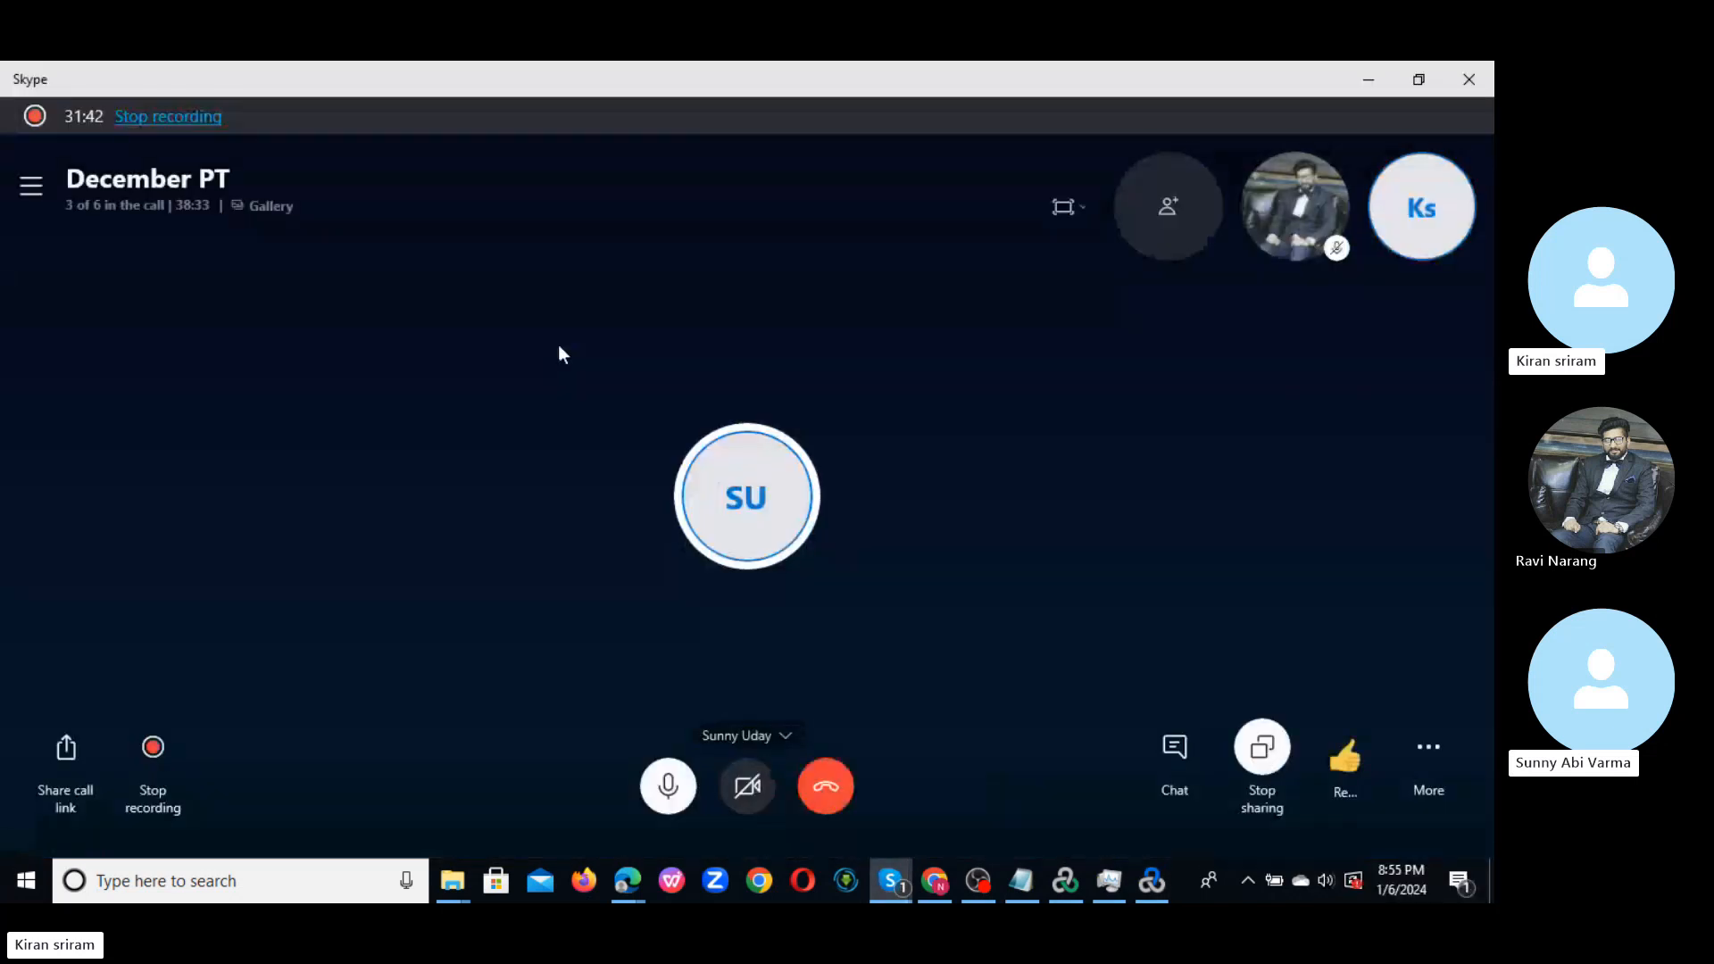